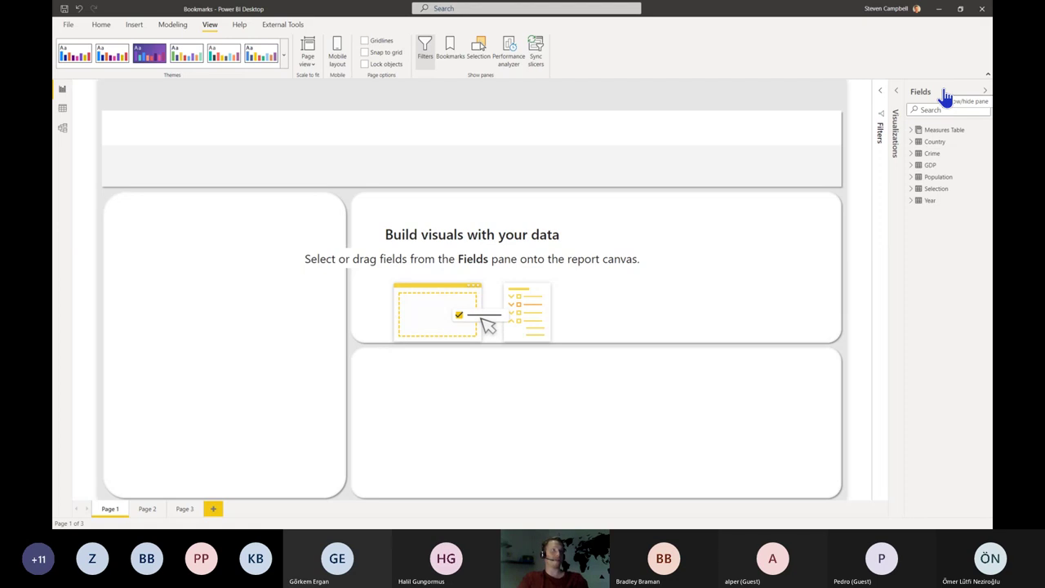
- Collapse the Fields pane and show the Bookmarks, Selection and Visualizations panes beside the canvas
left_click(945, 96)
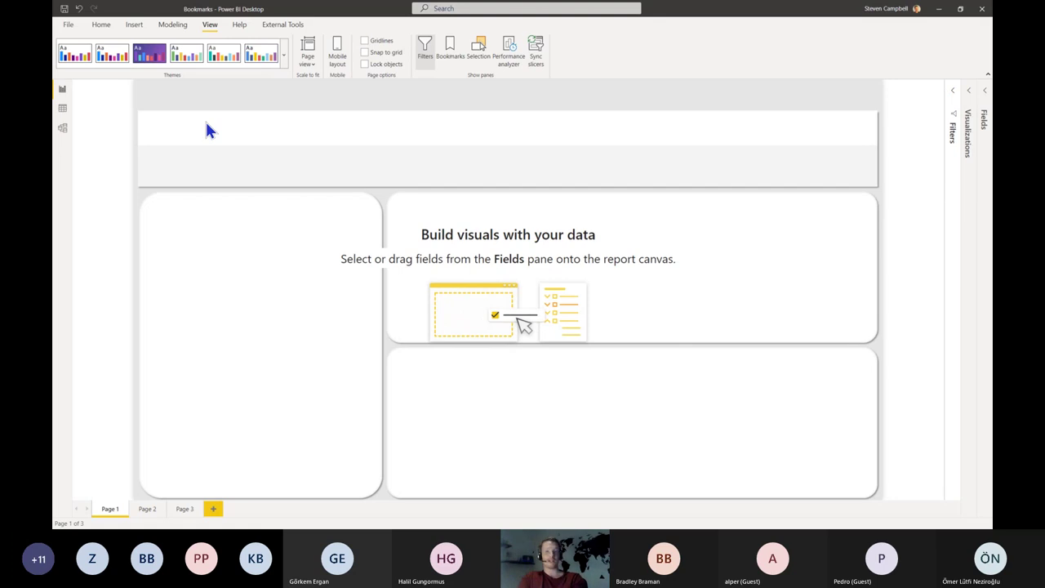
left_click(102, 25)
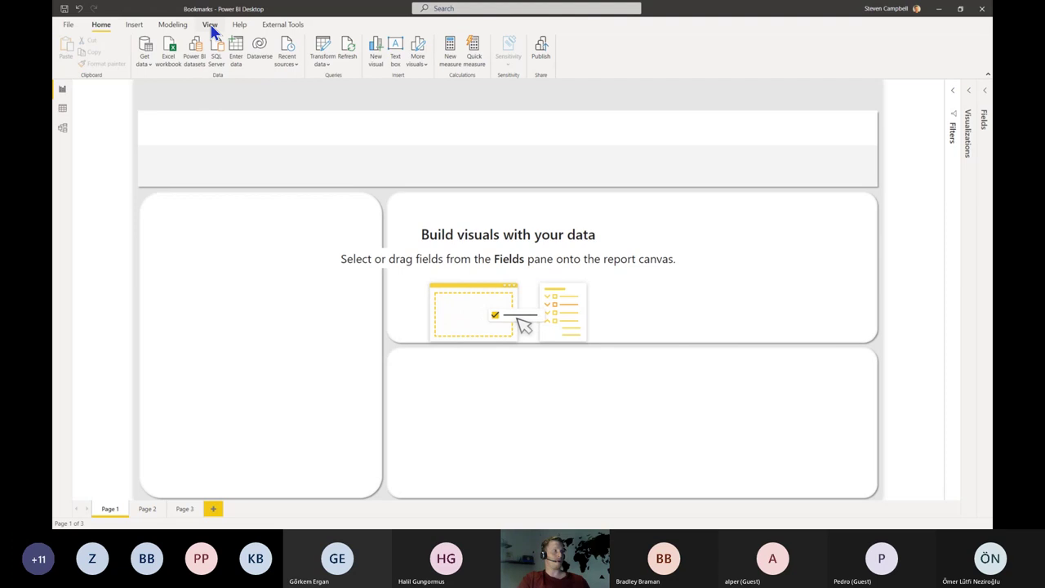
left_click(210, 27)
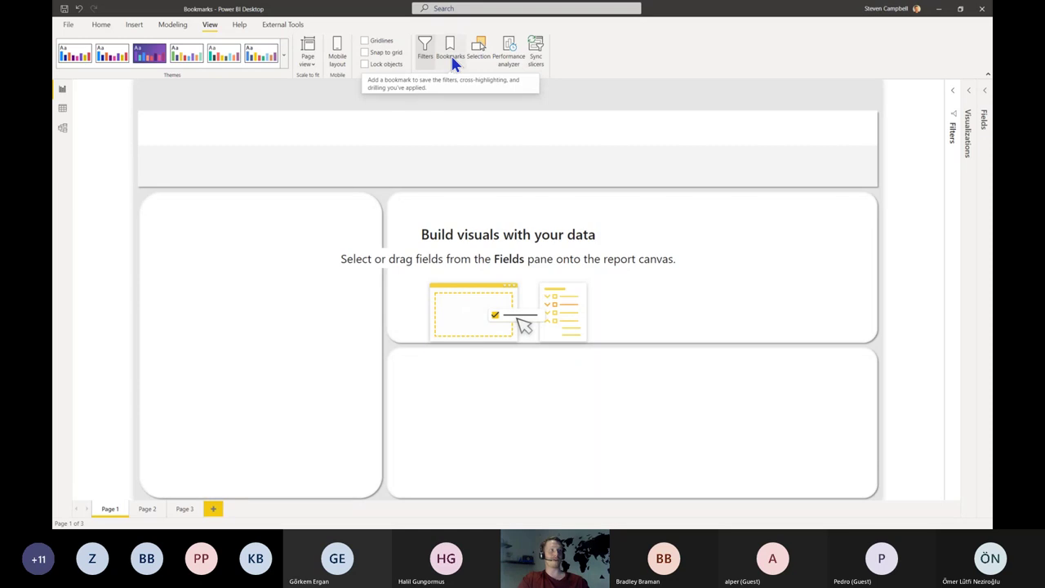
left_click(452, 59)
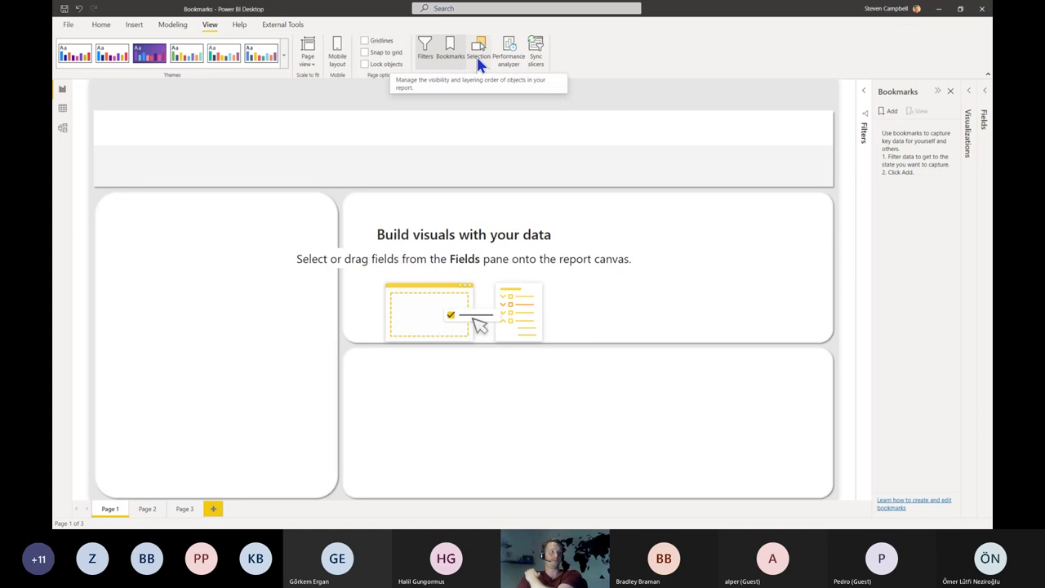
left_click(478, 62)
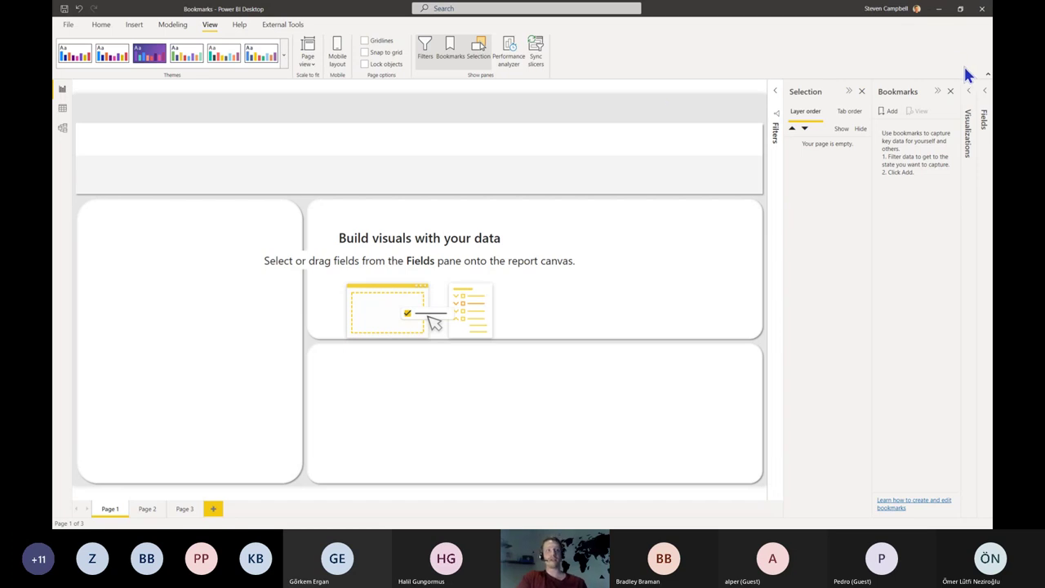
left_click(970, 92)
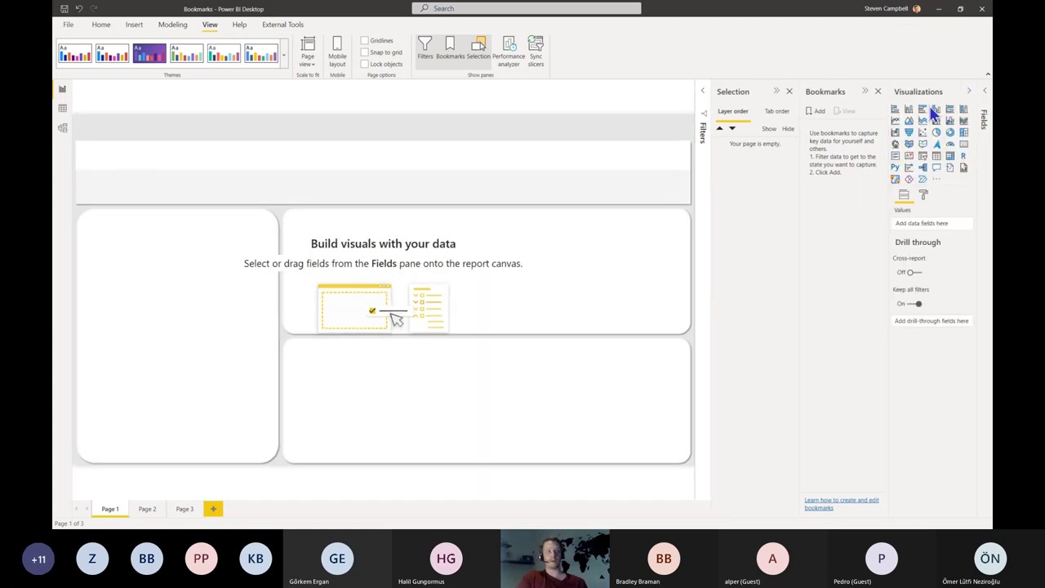
- Add a clustered bar chart of Population by Country Name in the lower-left card
left_click(923, 110)
left_click(985, 95)
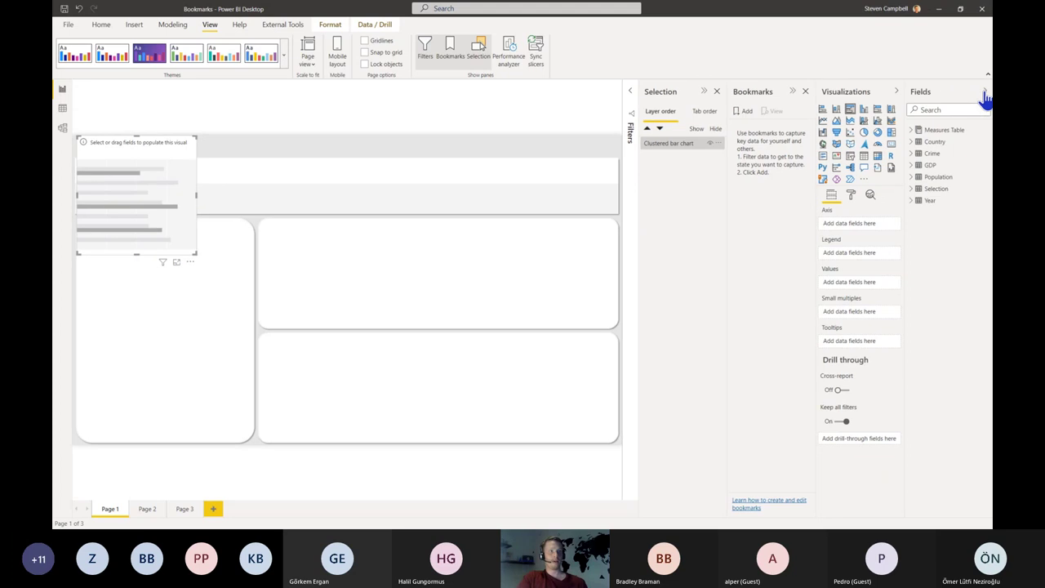
left_click(915, 143)
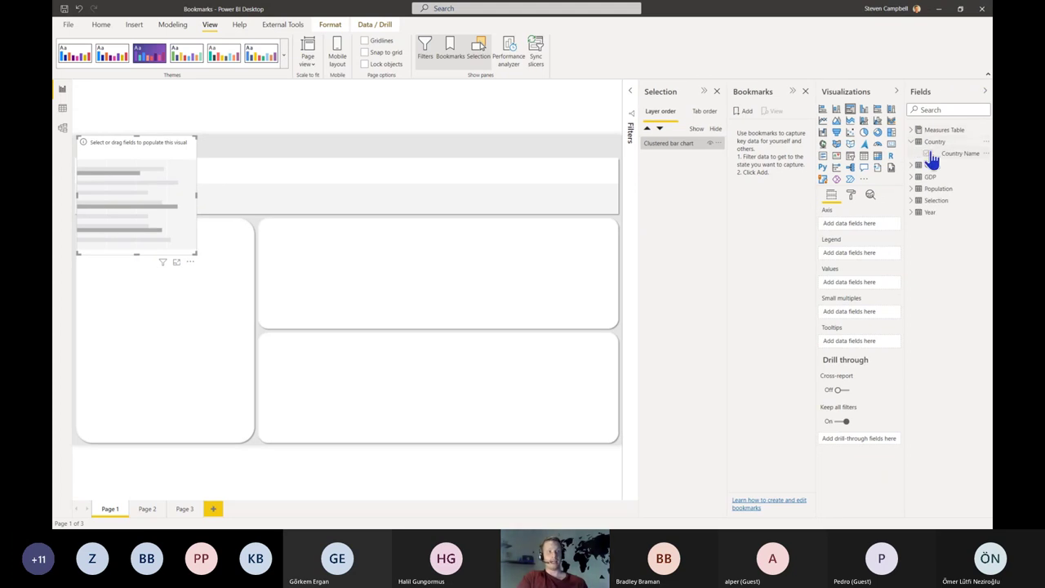
left_click_drag(934, 155, 860, 233)
left_click(912, 141)
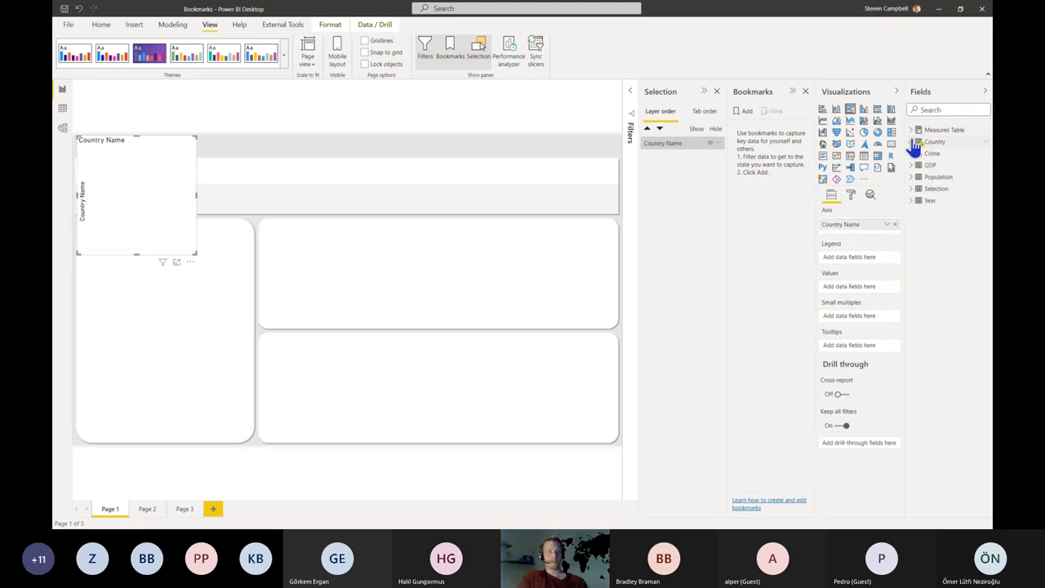
left_click(911, 130)
left_click_drag(941, 143, 874, 292)
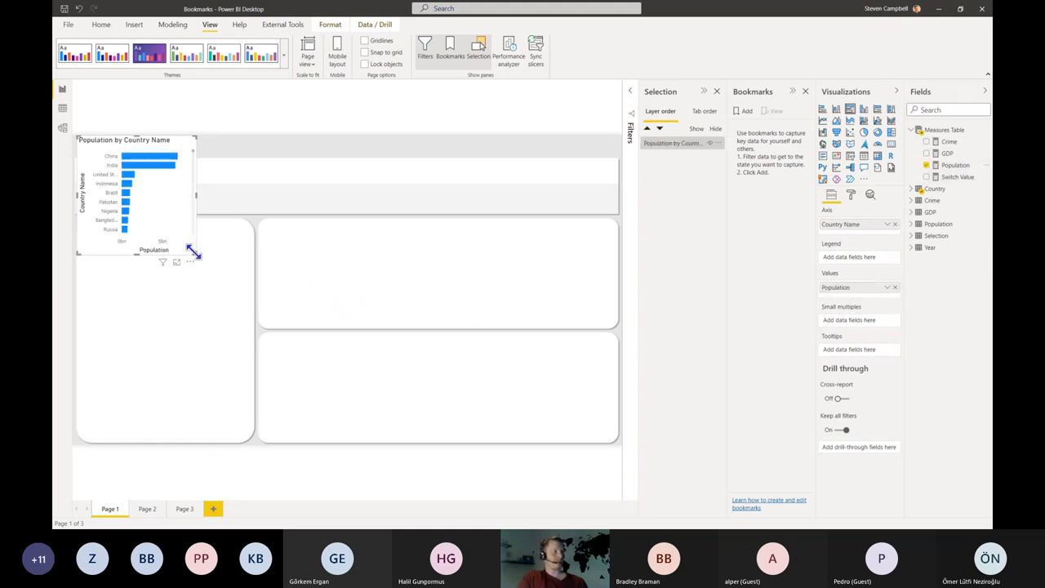
left_click_drag(174, 245, 250, 441)
left_click(406, 315)
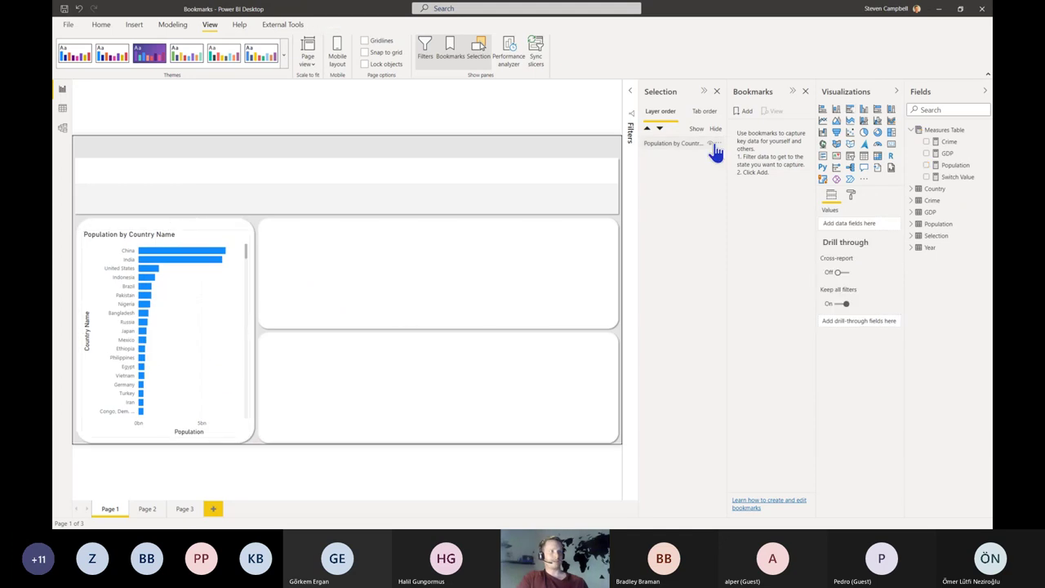
- Add a line chart of Population by Year filling the top-right card
left_click(823, 120)
left_click_drag(205, 237, 382, 328)
left_click_drag(429, 433, 602, 311)
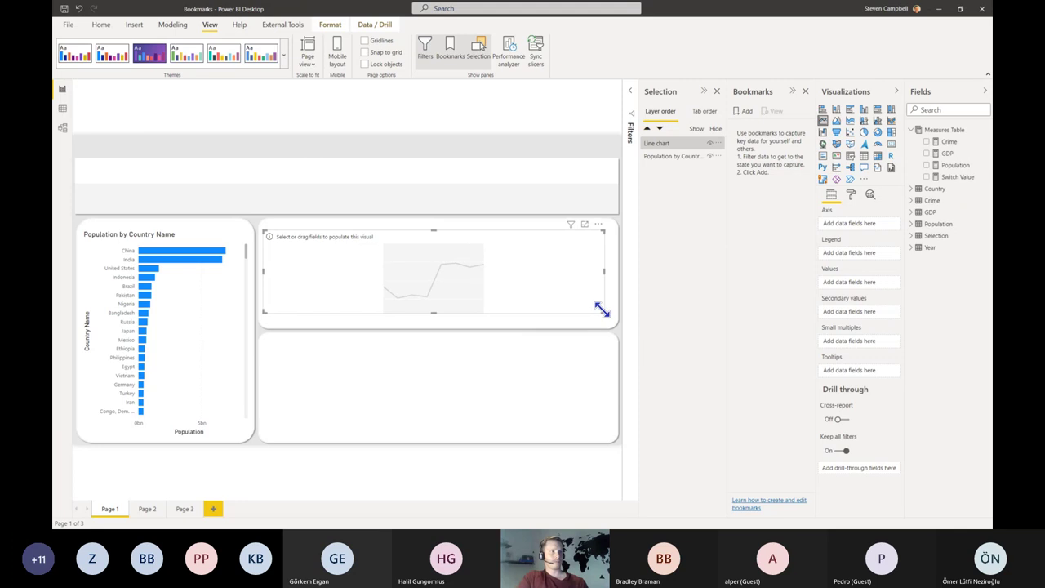
left_click(912, 248)
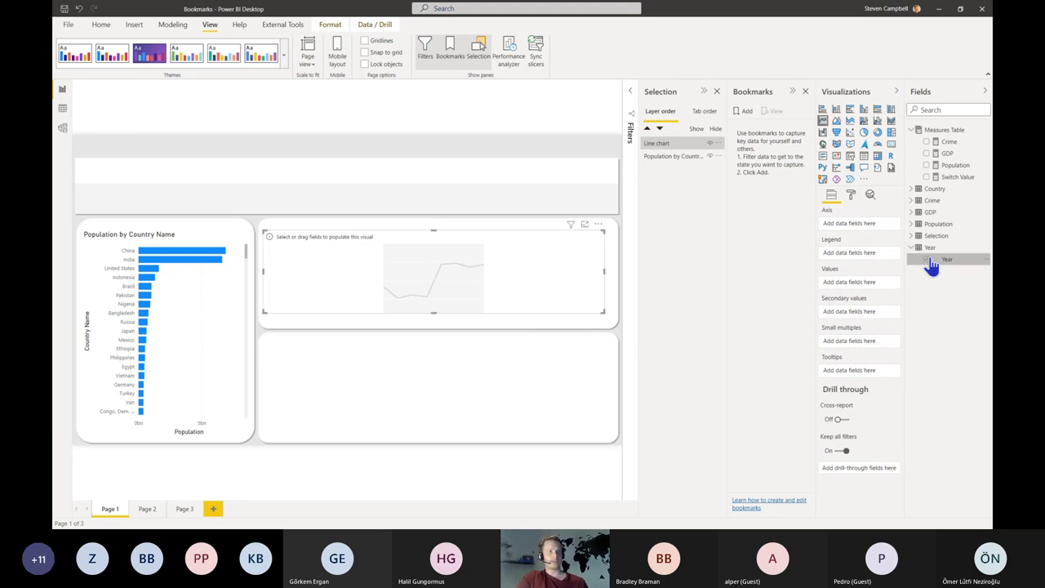
left_click(927, 261)
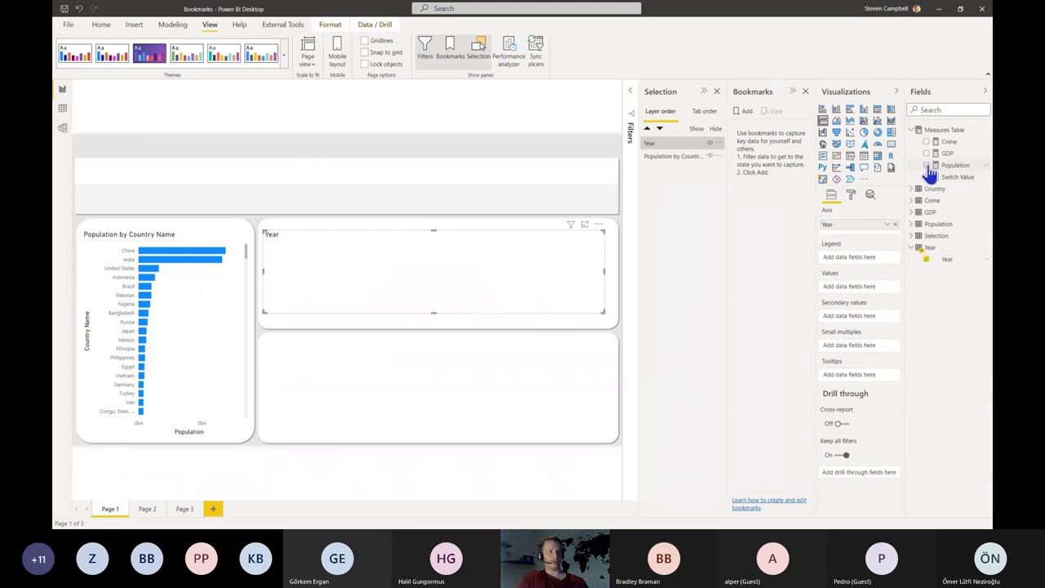
left_click(927, 166)
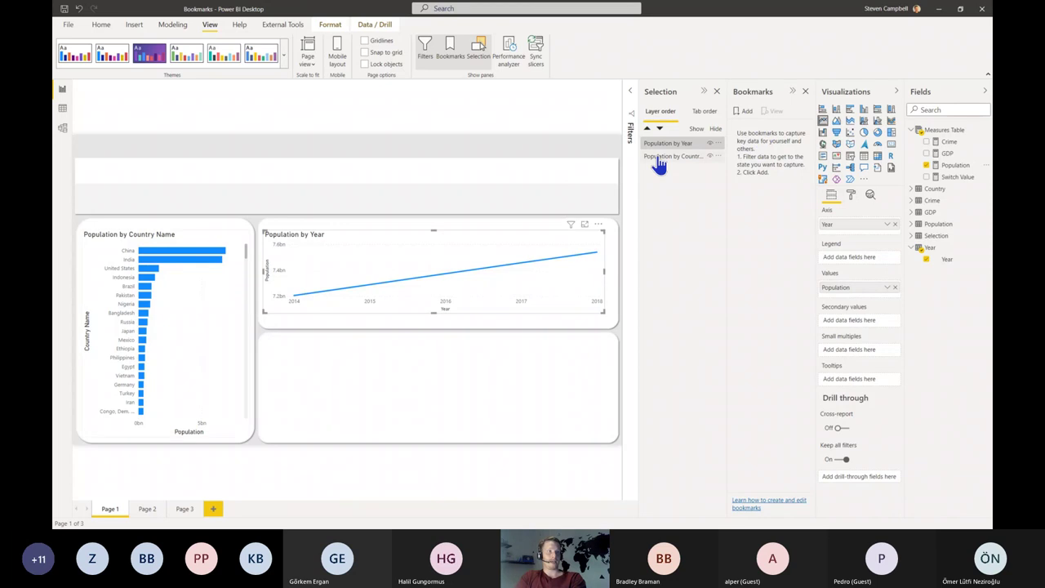
left_click(547, 159)
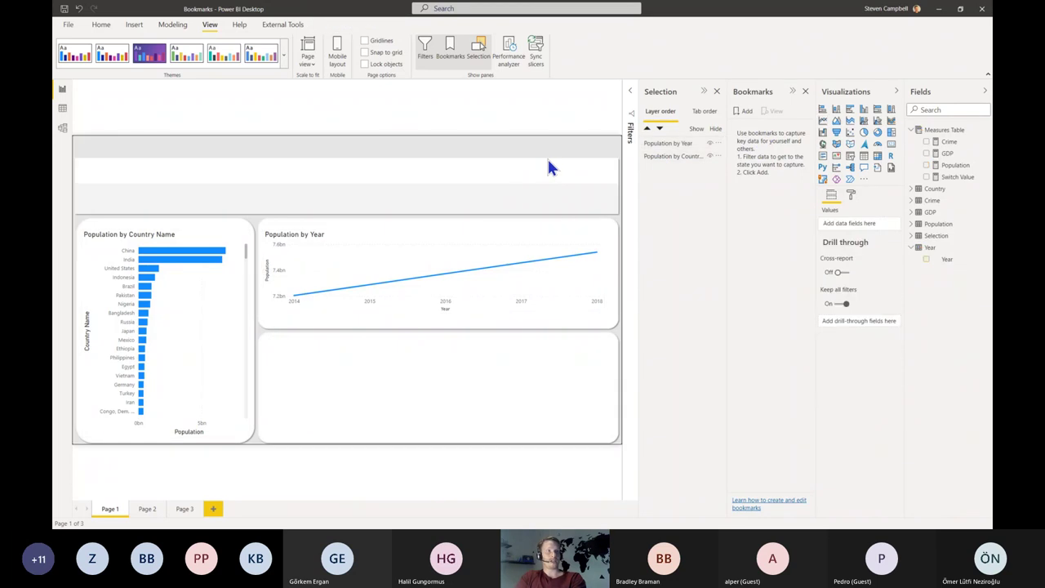
- Turn a Year visual into a 2014–2018 range slicer sized as a short top strip
left_click(927, 259)
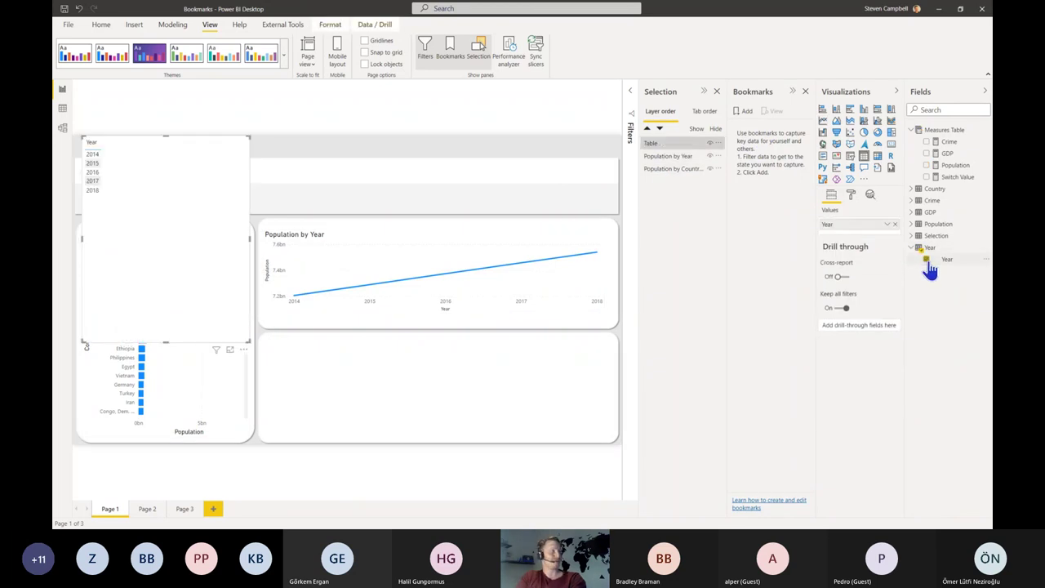
left_click_drag(229, 253, 257, 276)
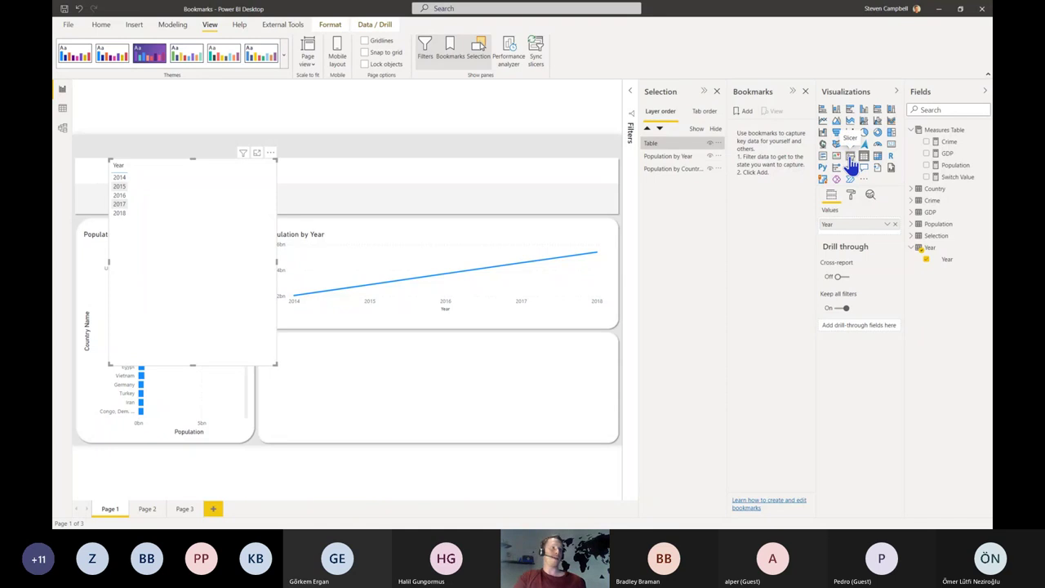
left_click(850, 163)
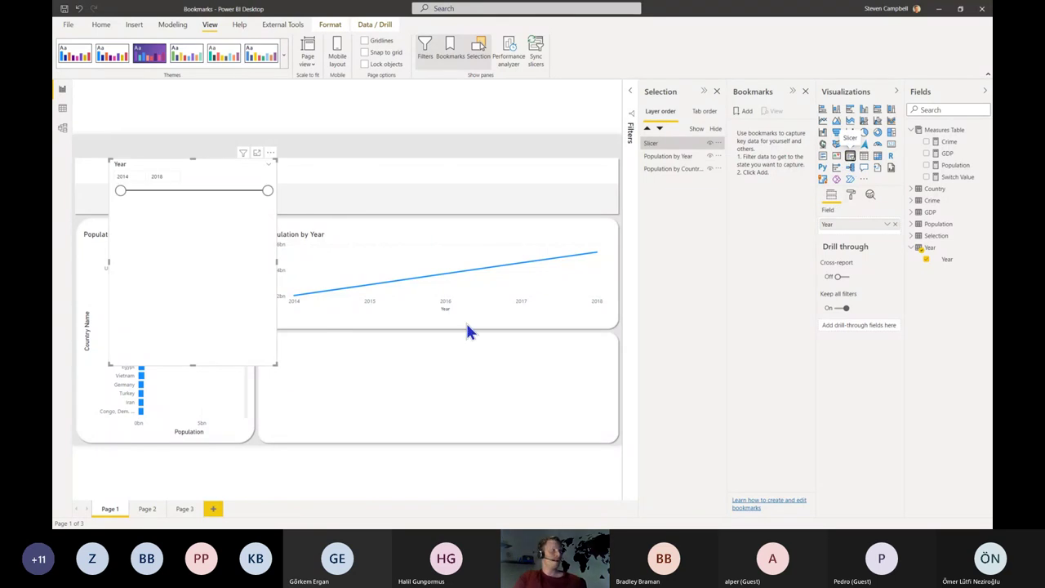
left_click_drag(273, 361, 218, 196)
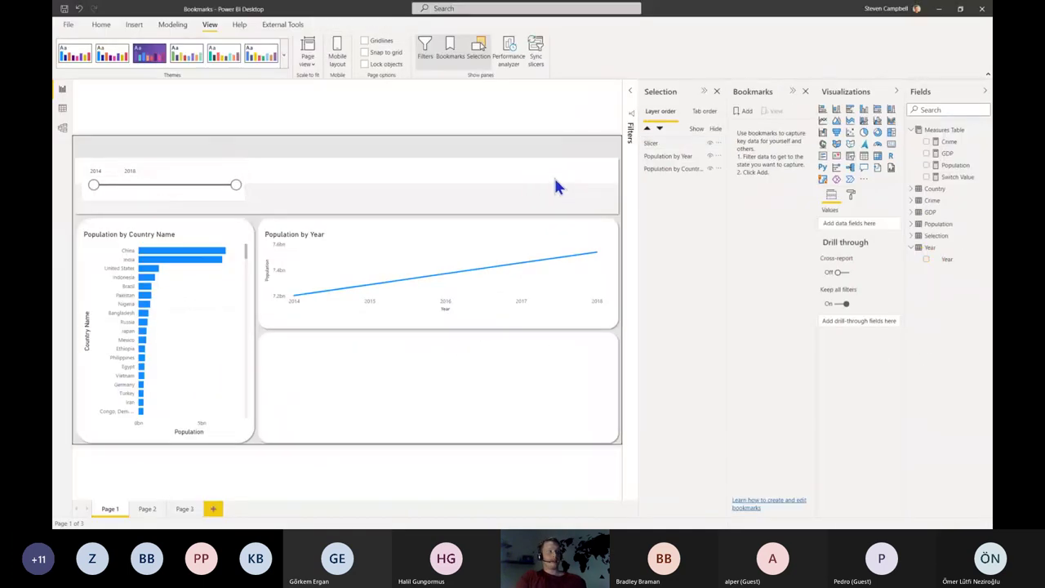
- Add a Country Name list slicer in the top banner beside the Year slicer
left_click(850, 156)
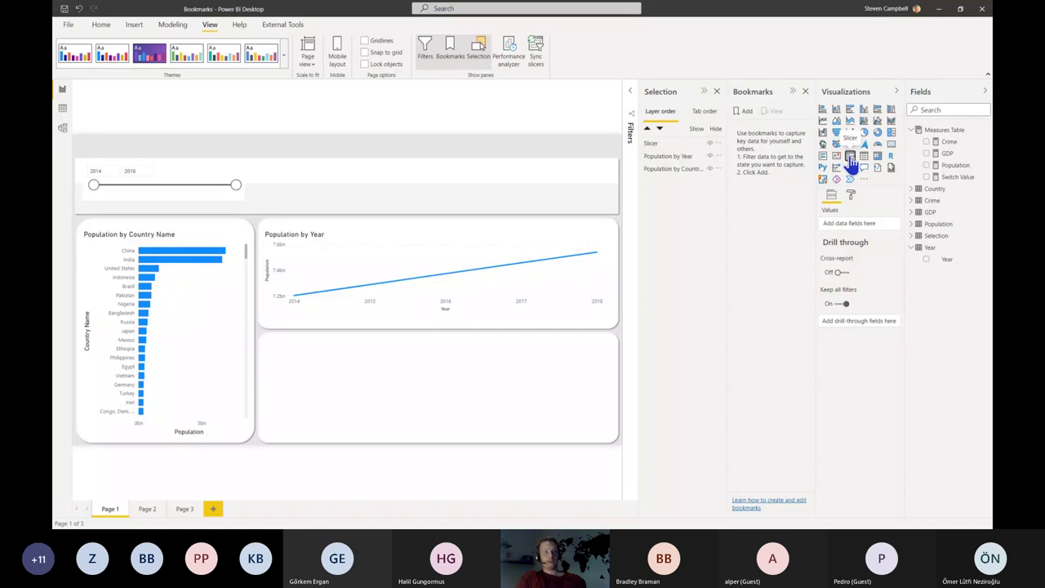
left_click(912, 189)
left_click(926, 200)
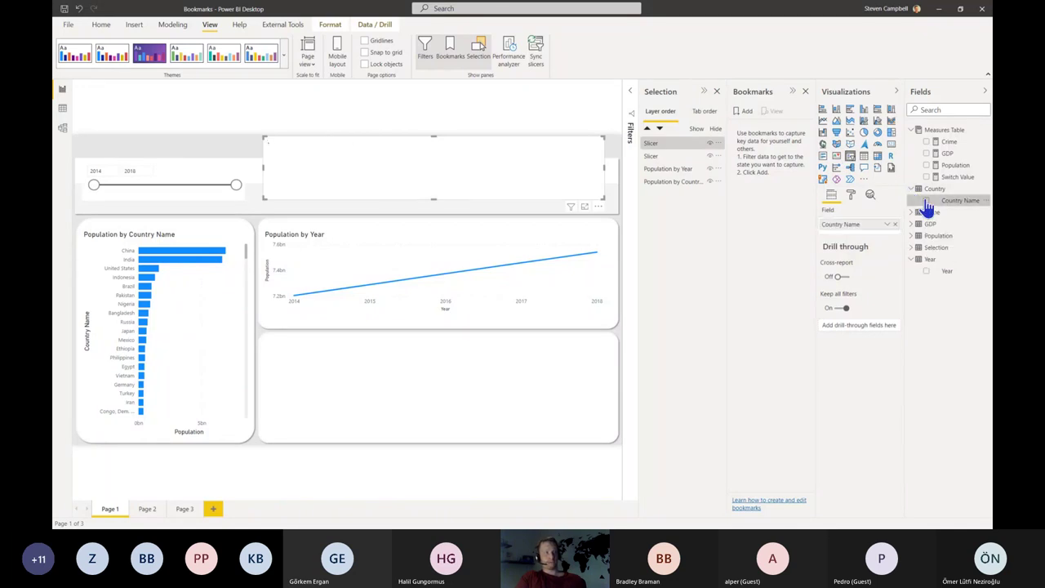
left_click_drag(602, 137, 592, 169)
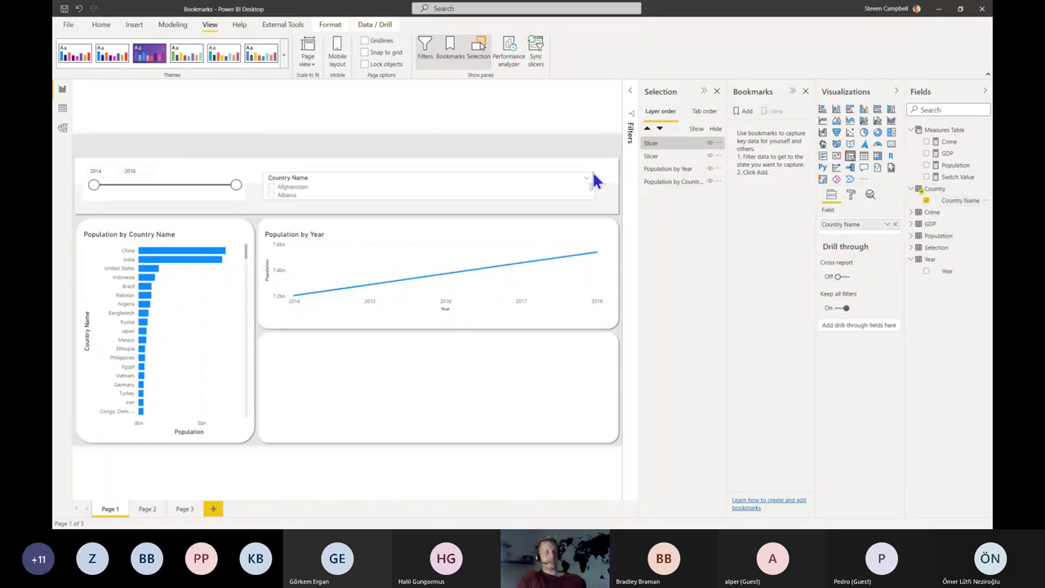
left_click(668, 146)
left_click(374, 236)
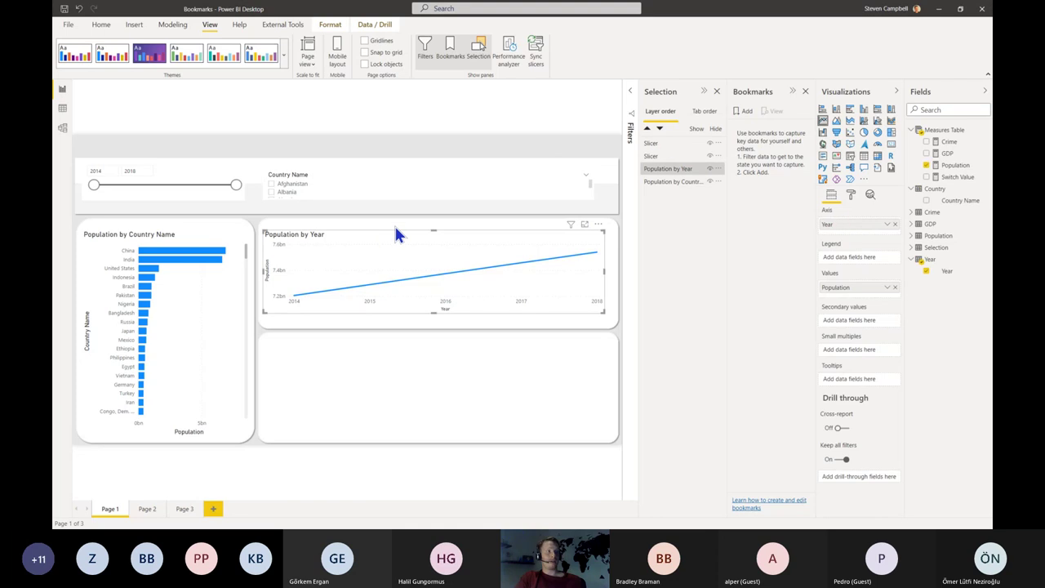
- Change the Population by Year line chart's title text to 'line graph'
left_click(851, 195)
left_click(839, 417)
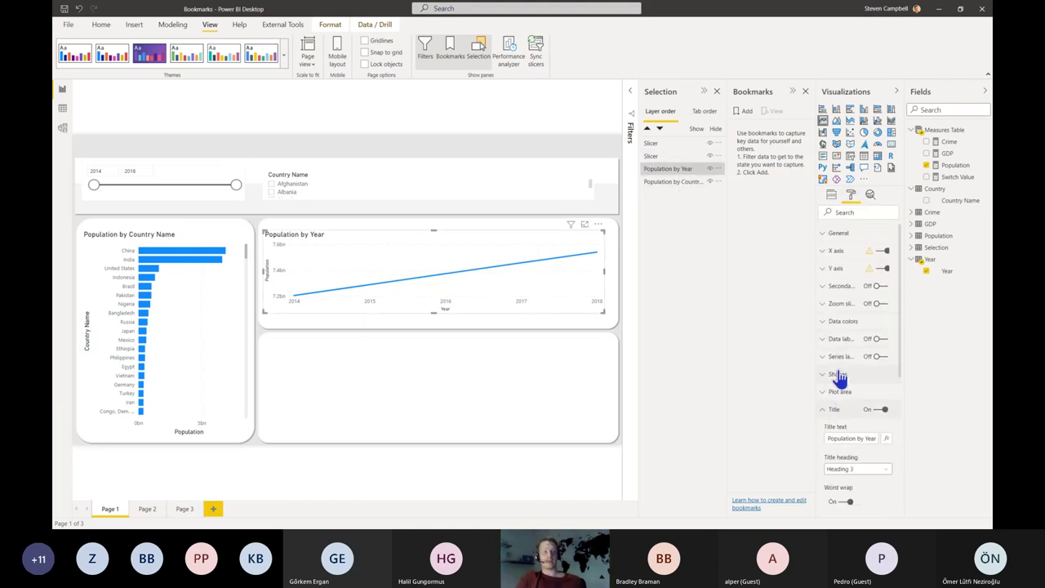
scroll(836, 373, "down", 2)
double_click(844, 342)
key("ctrl+a")
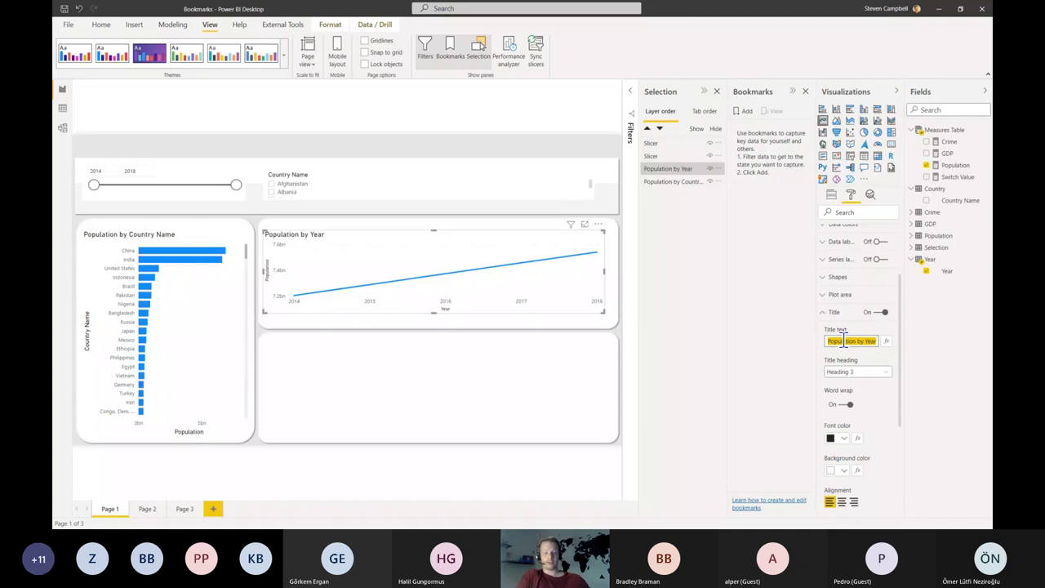
type("line ch")
type("aph")
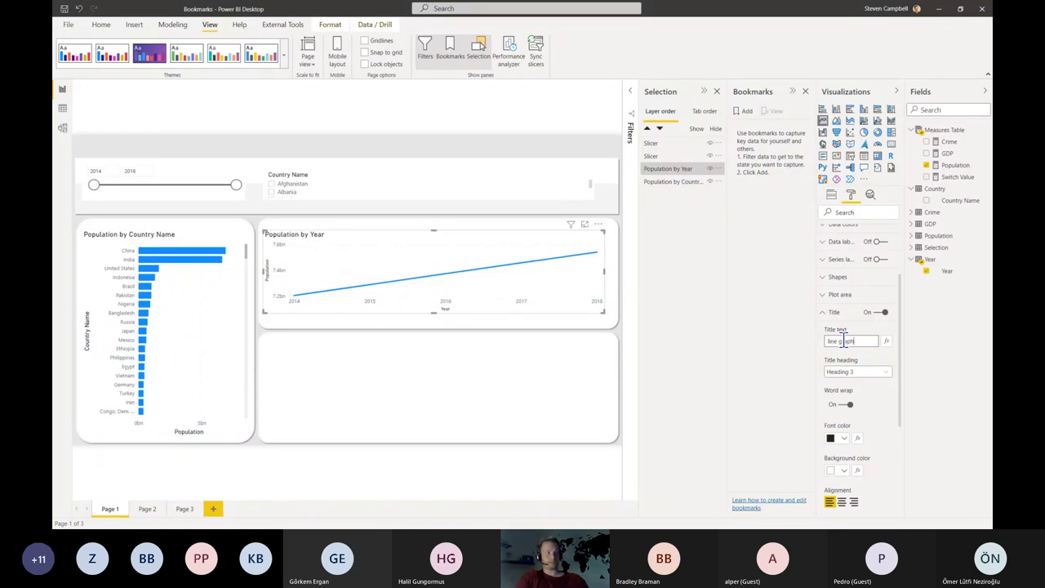
key("Return")
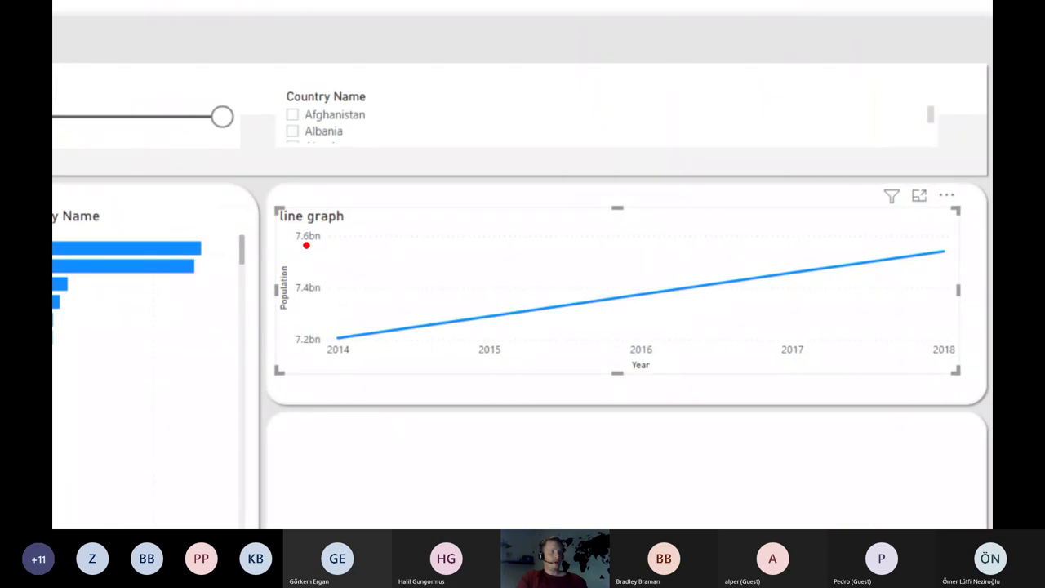
left_click_drag(276, 226, 344, 223)
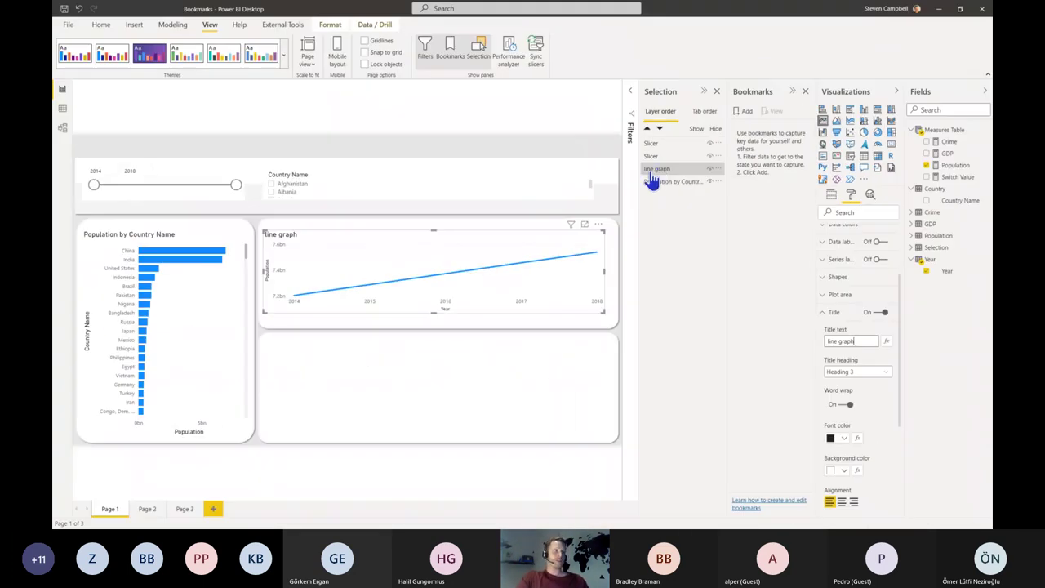
left_click(307, 171)
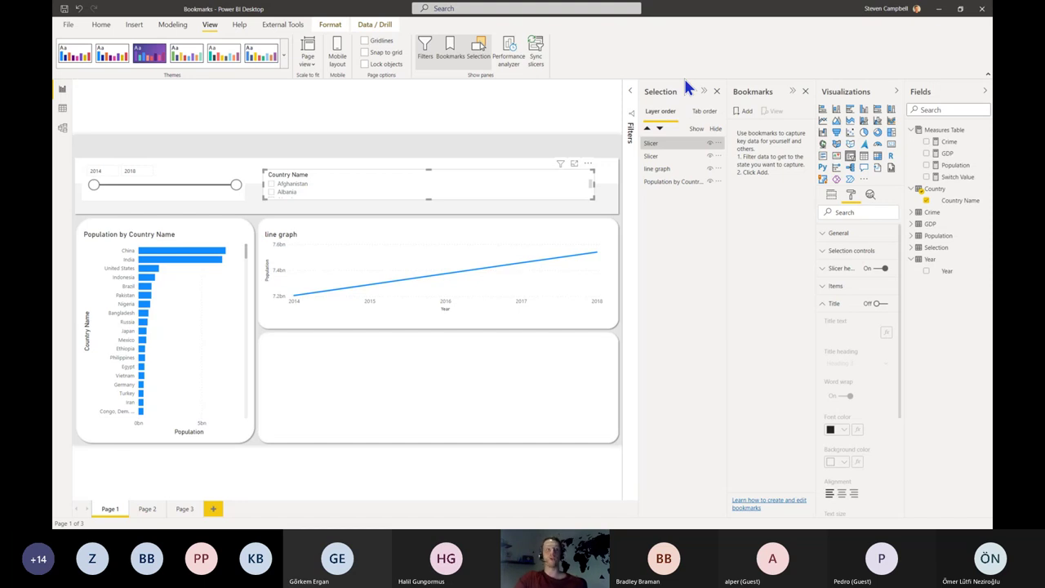
- In the Selection pane, rename the slicers to 'Country Slicer' and 'Year Slicer'
left_click(655, 156)
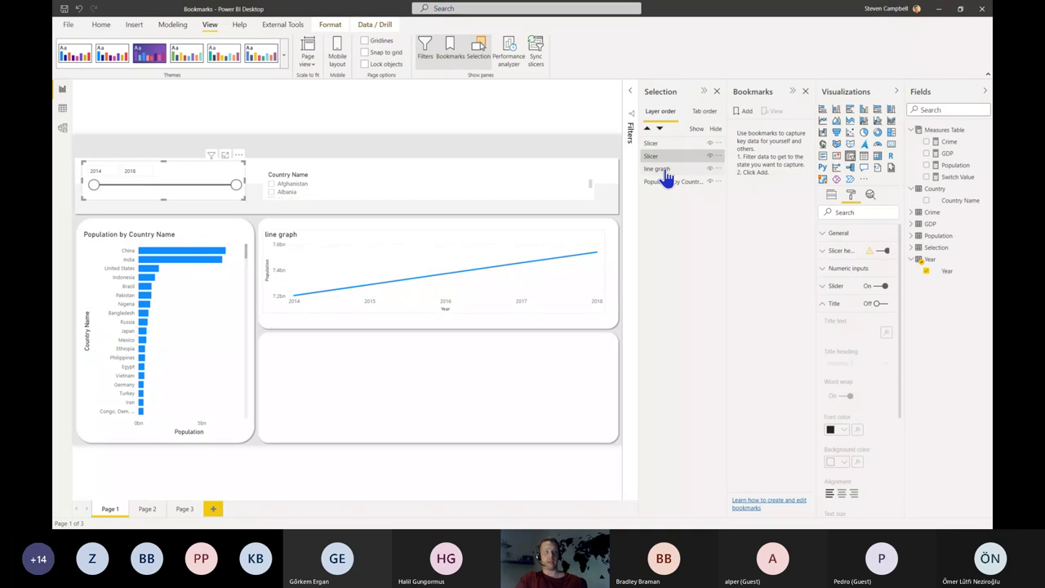
left_click(668, 178)
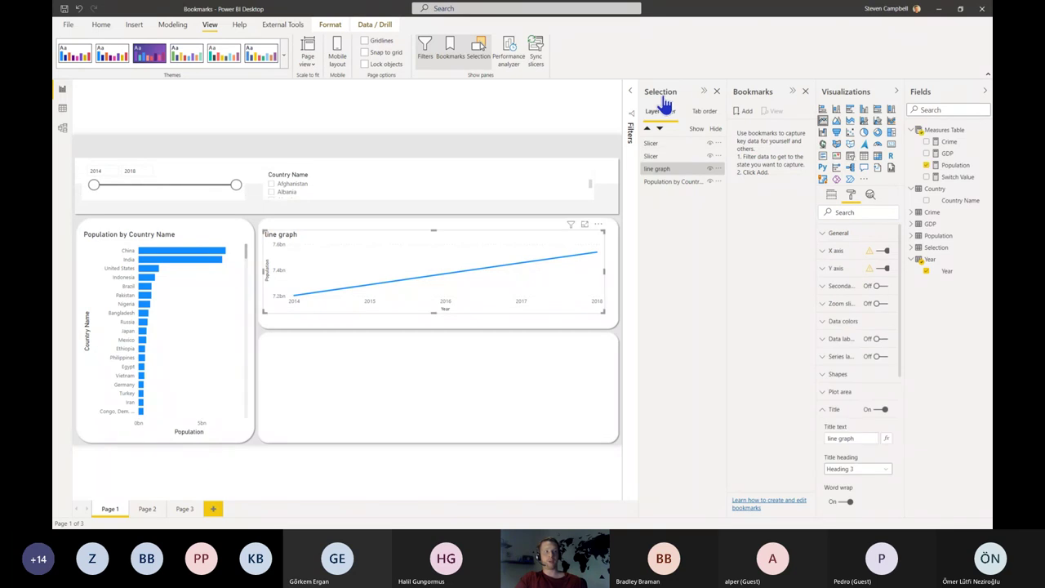
double_click(659, 144)
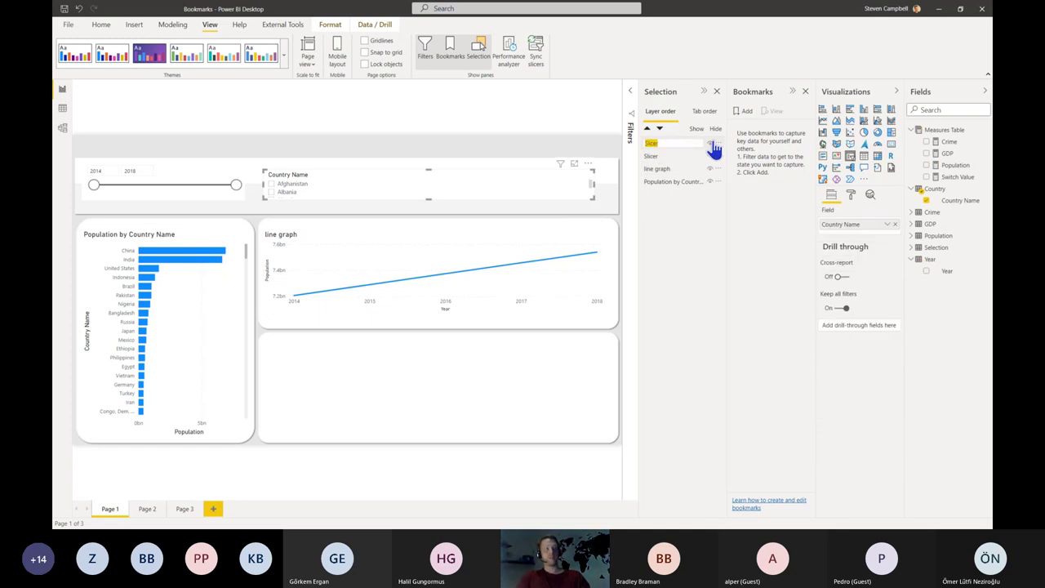
left_click(661, 155)
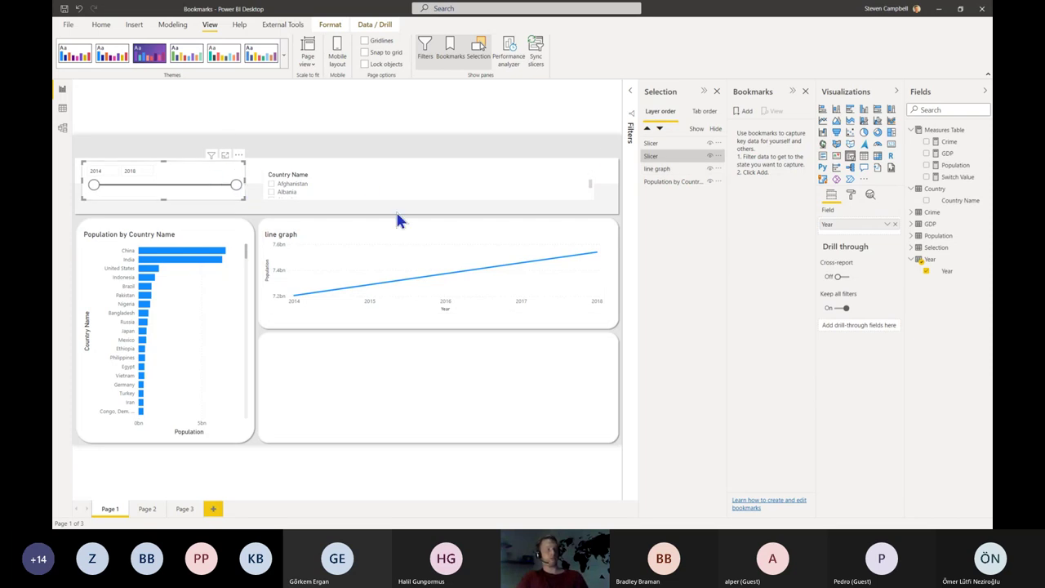
left_click(658, 145)
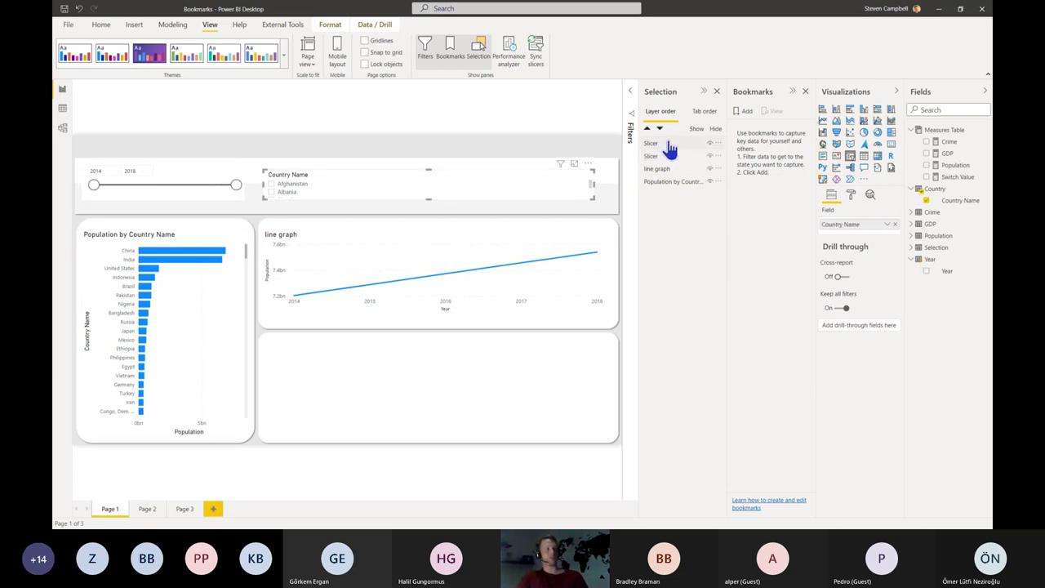
double_click(667, 142)
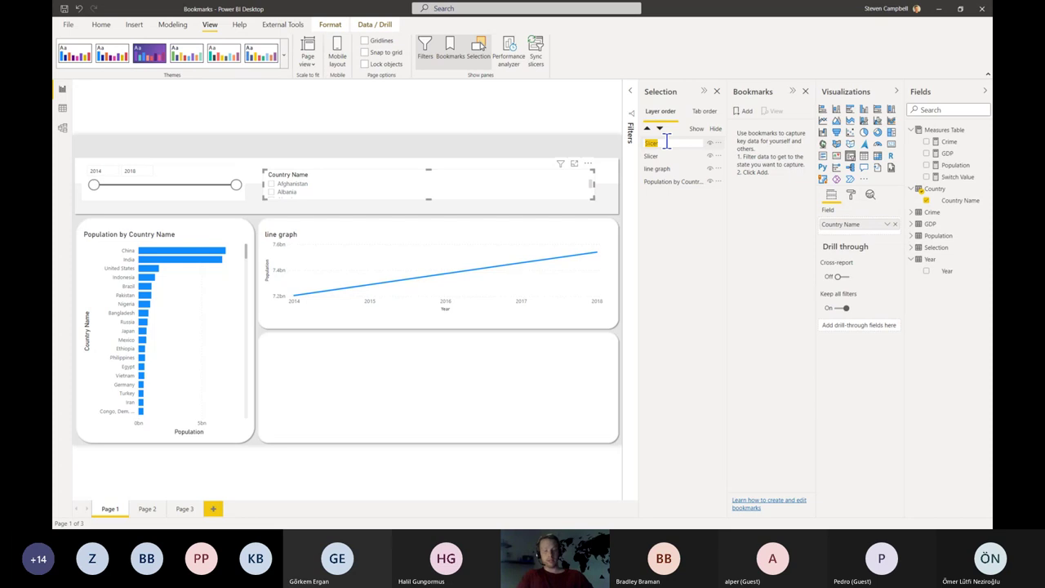
type("Country Slice")
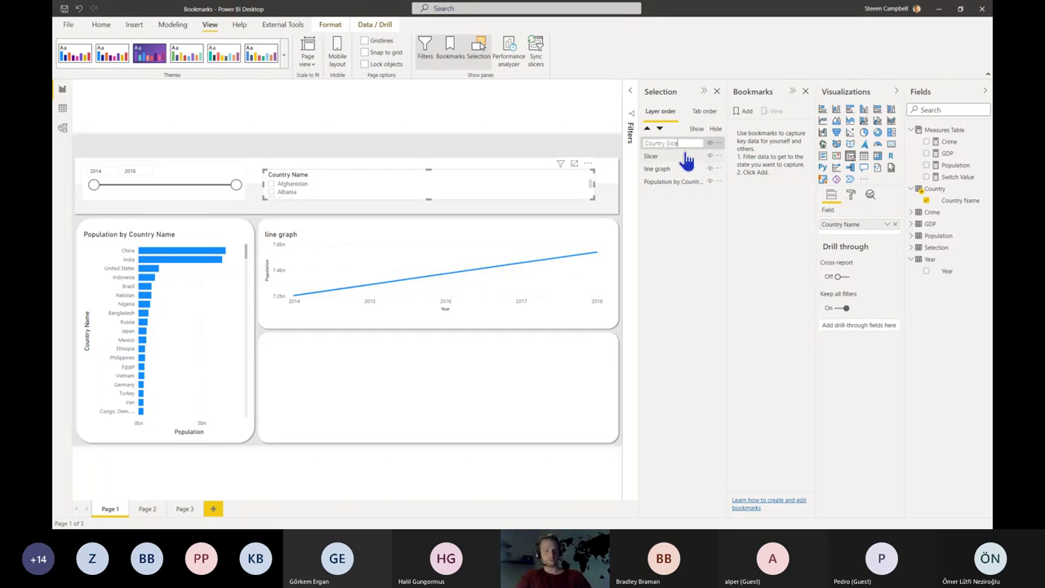
type("r")
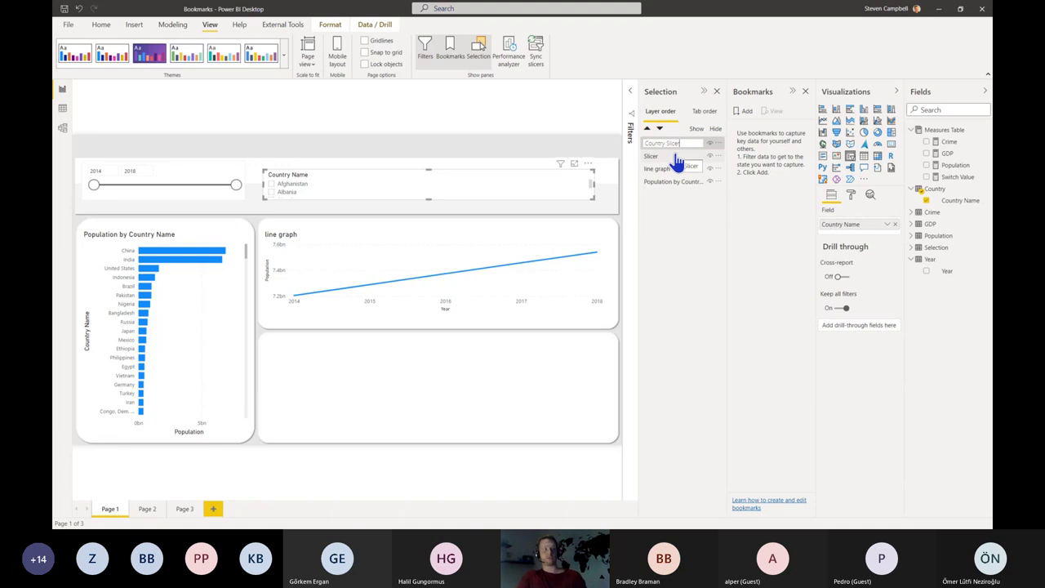
key("Return")
left_click(657, 156)
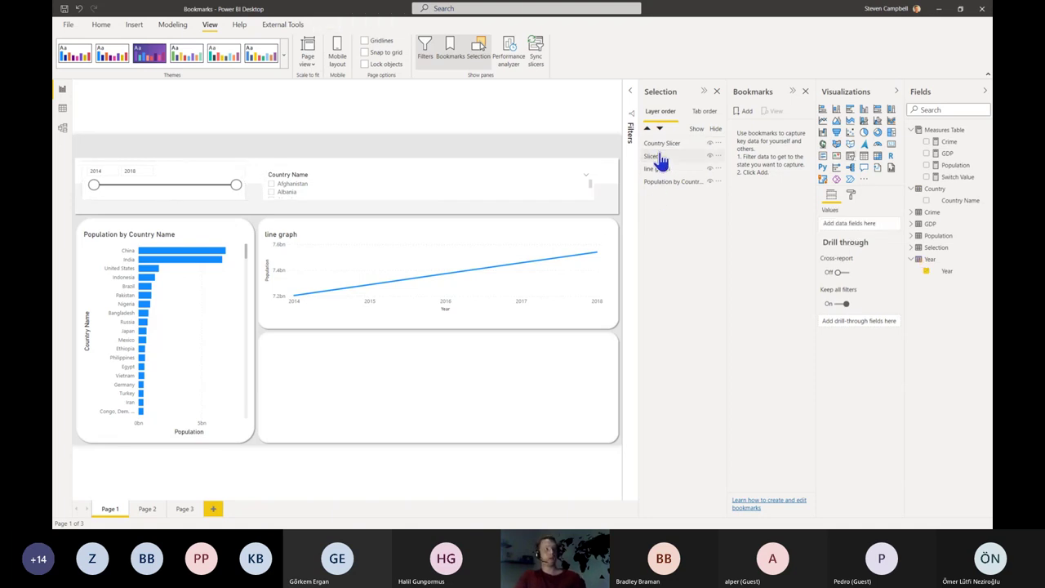
double_click(660, 156)
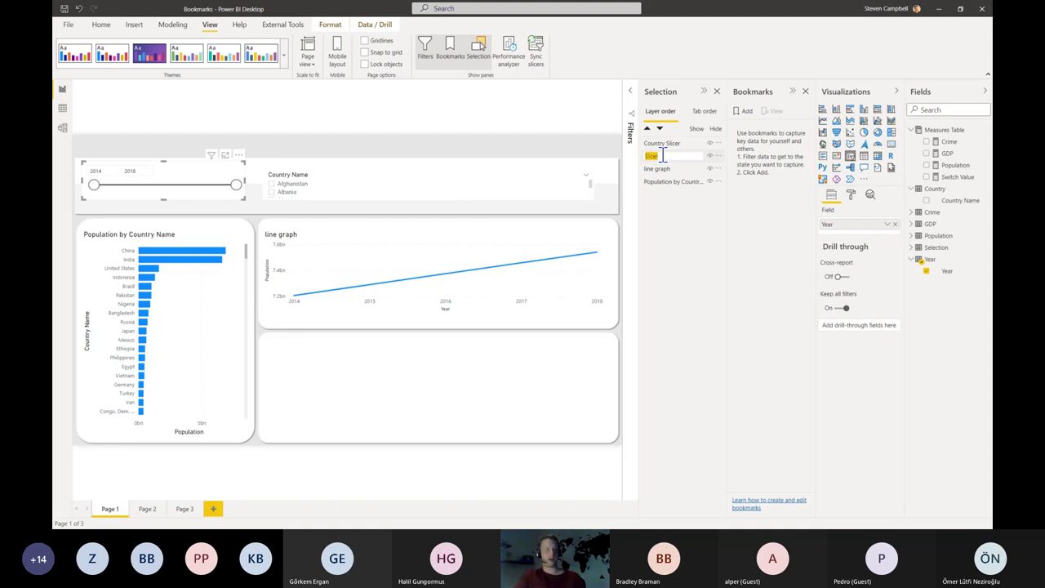
key("BackSpace")
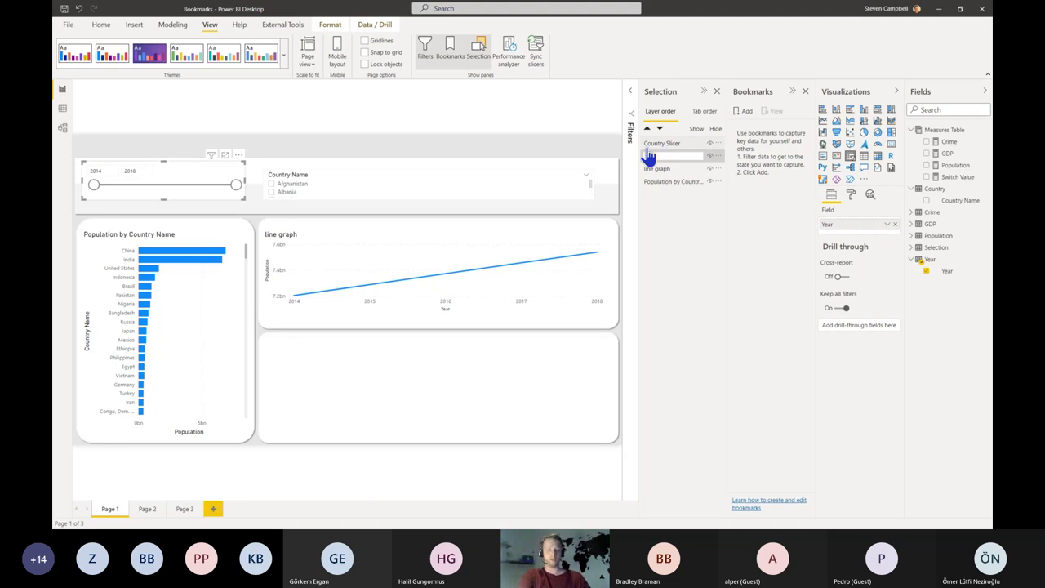
type("Year Slicer")
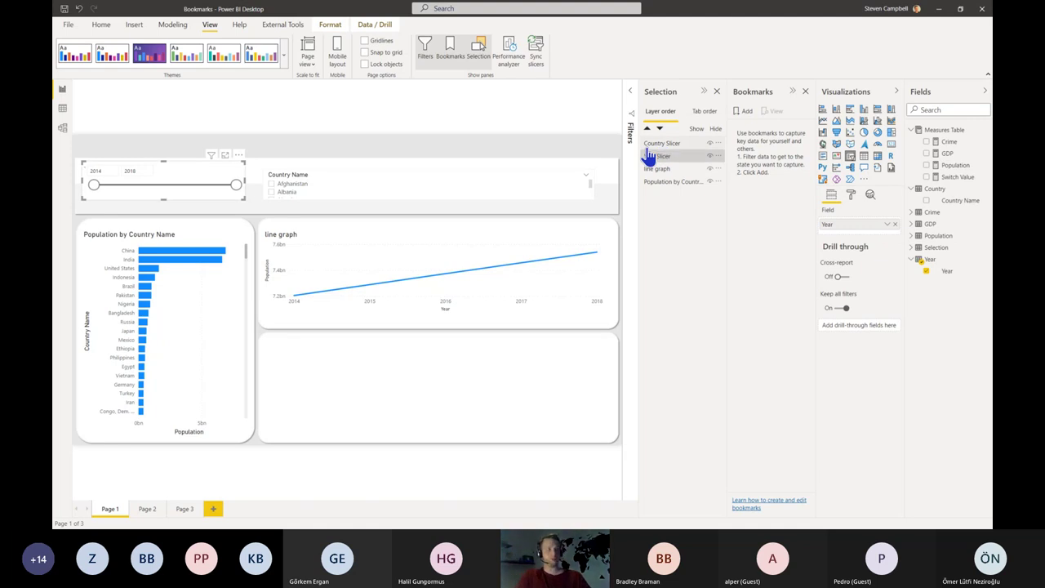
- Rename the charts to 'Country bar graph' and 'year line graph'
double_click(671, 182)
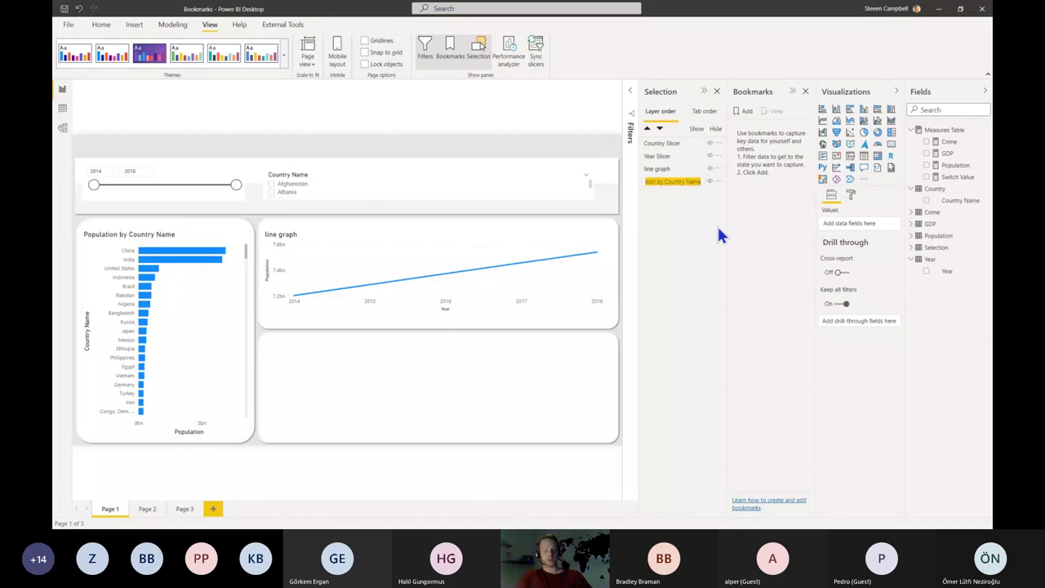
type("Country ba")
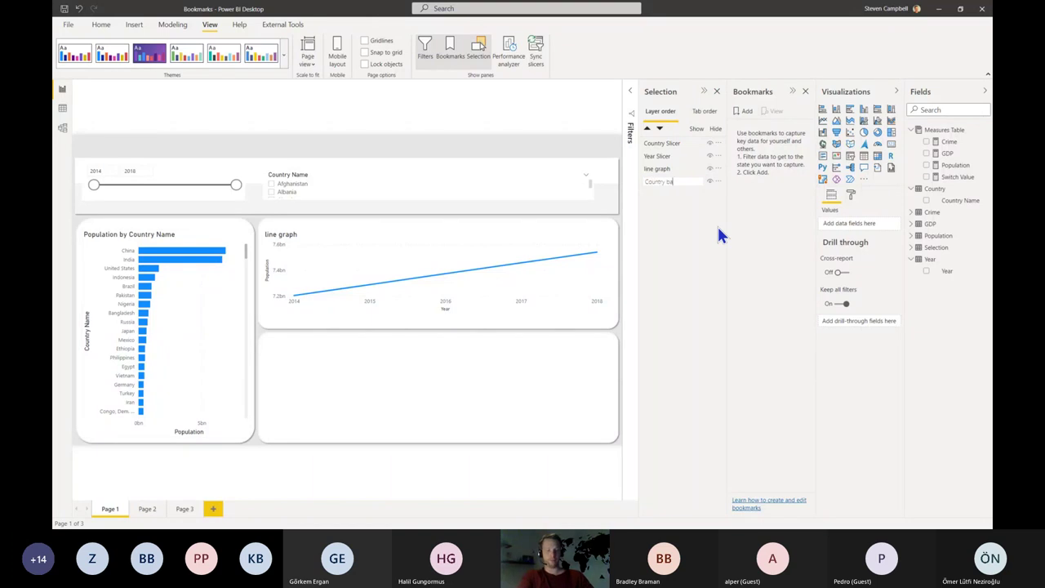
type("r graph")
key("Return")
double_click(666, 169)
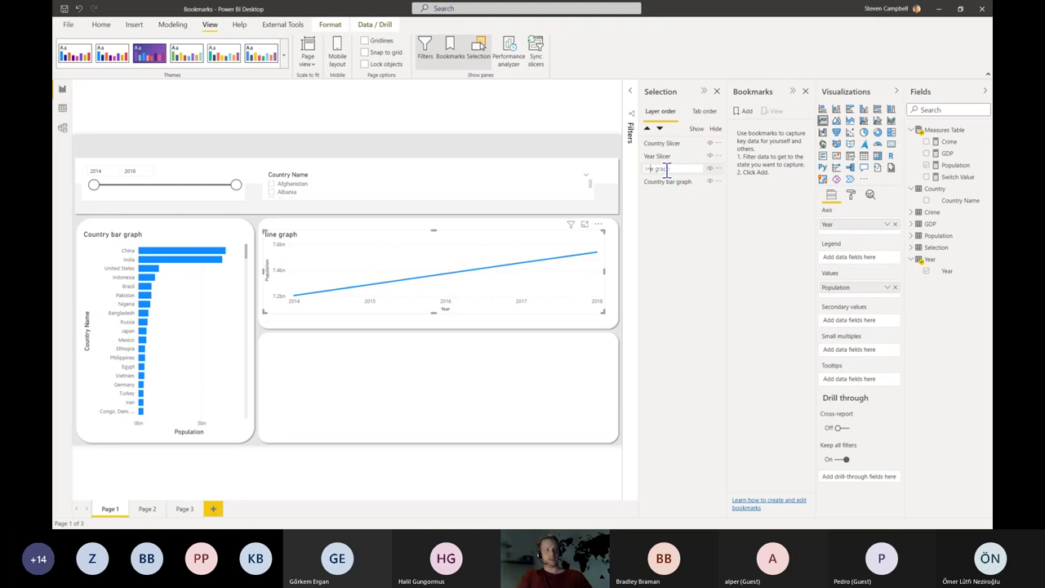
key("Home")
type("year")
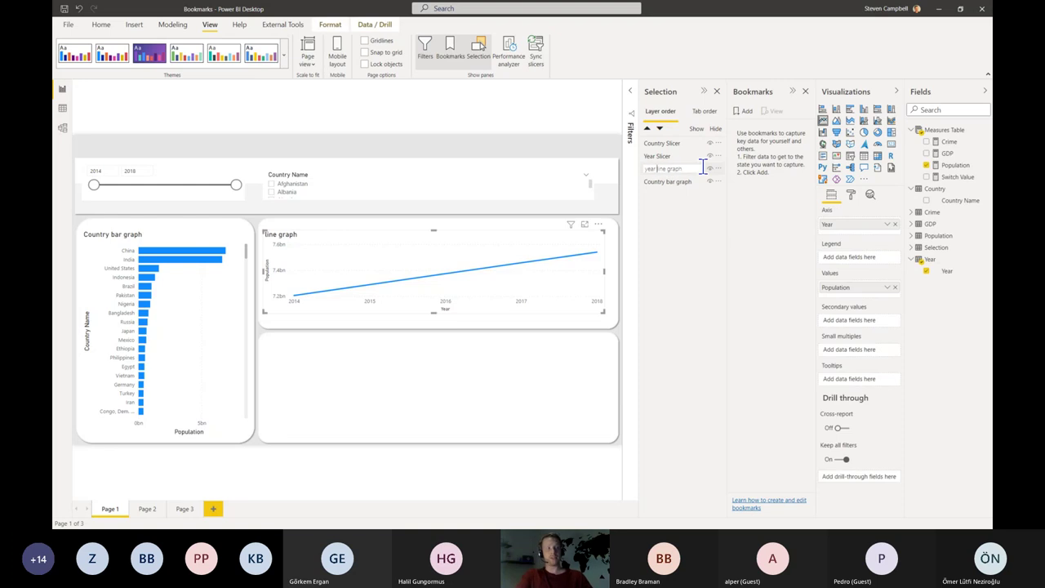
key("Return")
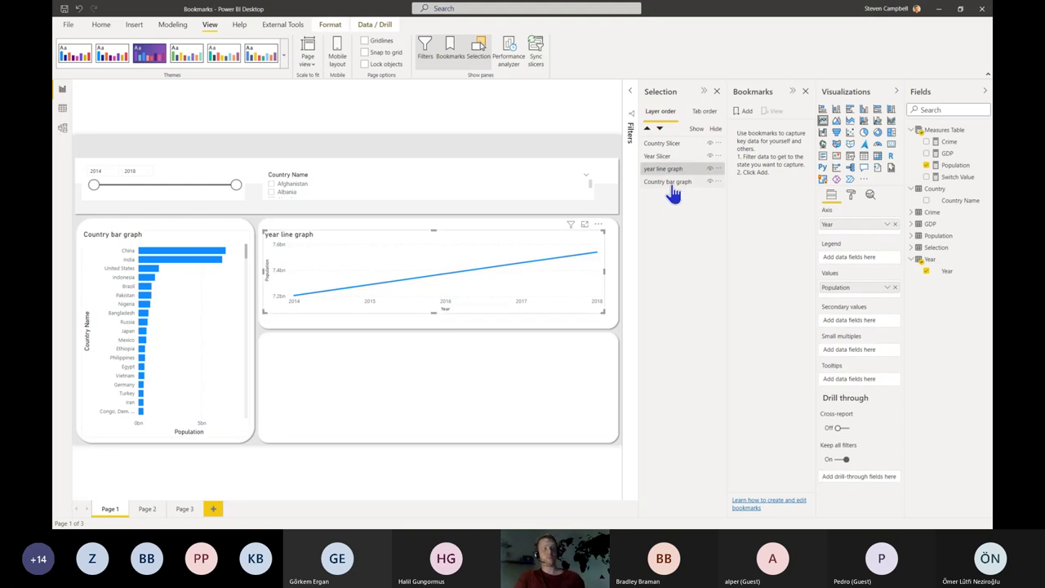
left_click(439, 224)
- Turn the Title off for both the year line graph and the Country bar graph
left_click(504, 239)
left_click(850, 196)
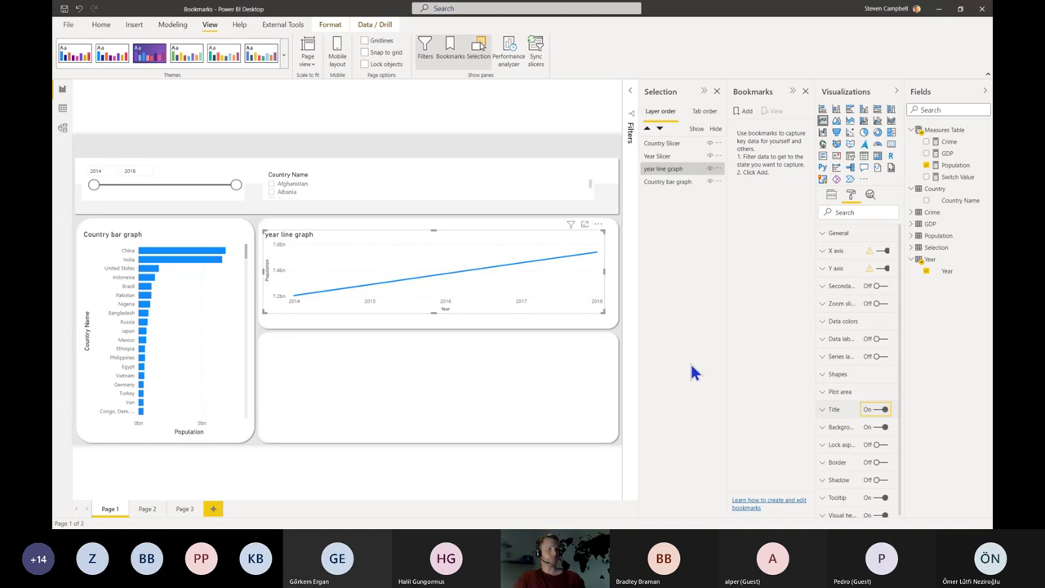
left_click(882, 426)
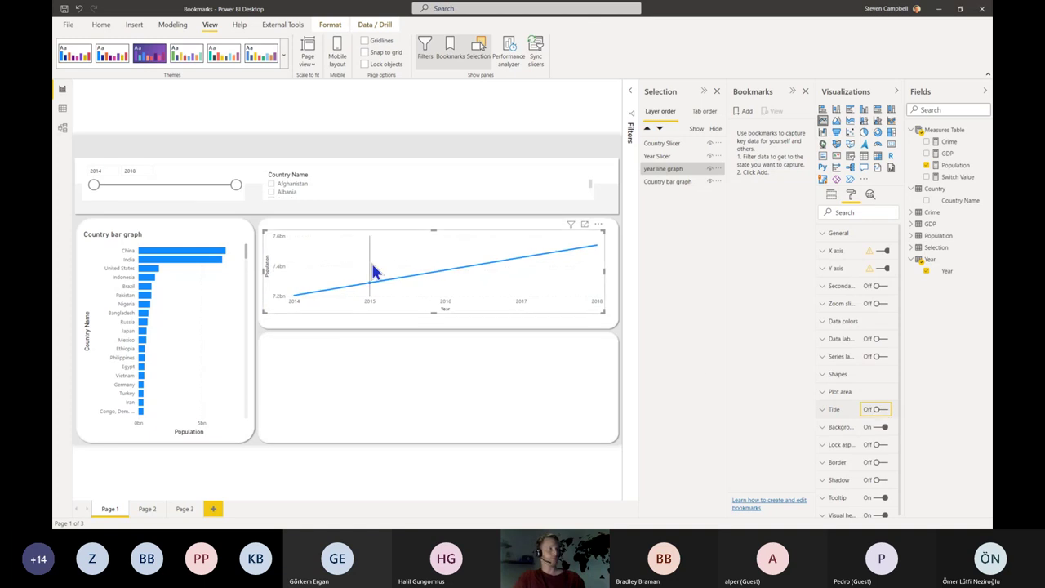
left_click(194, 238)
left_click(876, 356)
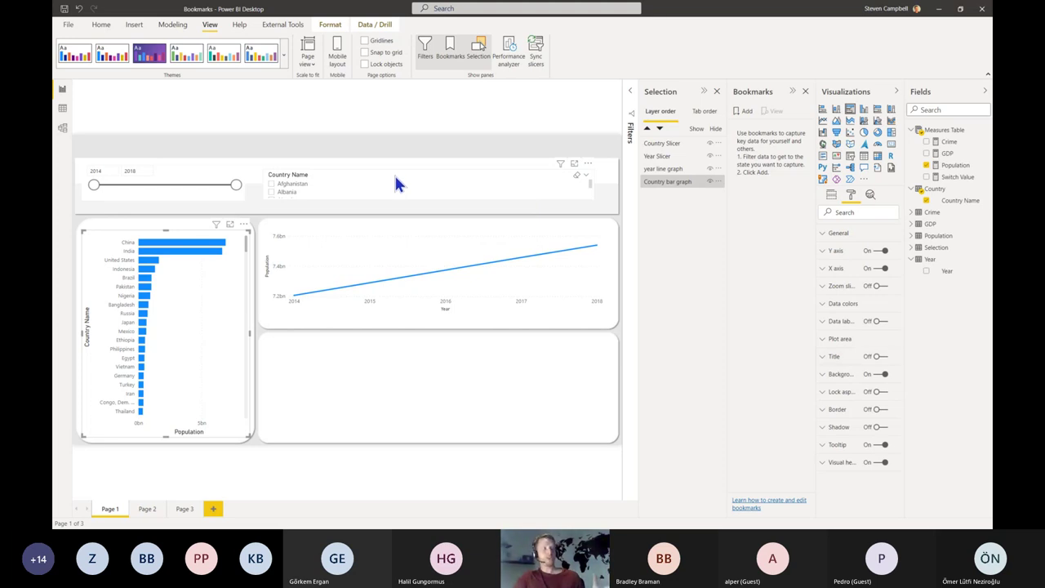
left_click_drag(395, 173, 388, 166)
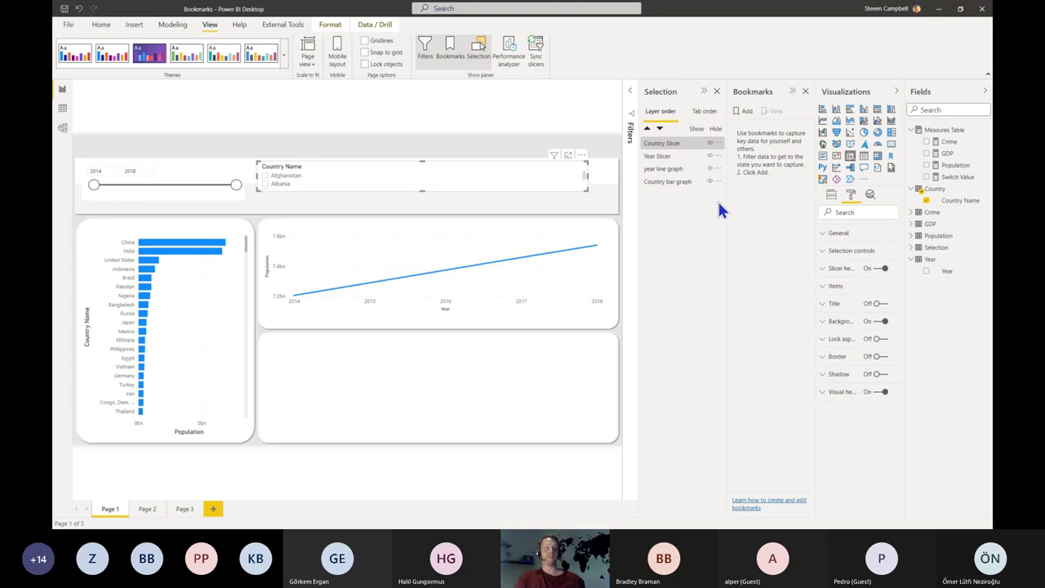
- Advance the PowerPoint slideshow to the Group Visuals slide and return to Power BI
left_click(941, 23)
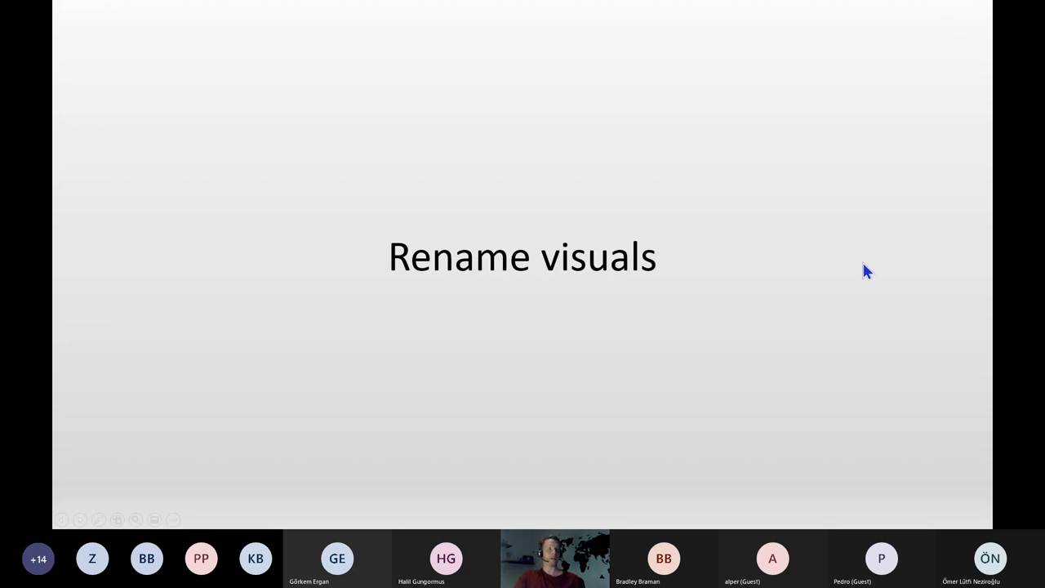
left_click(859, 306)
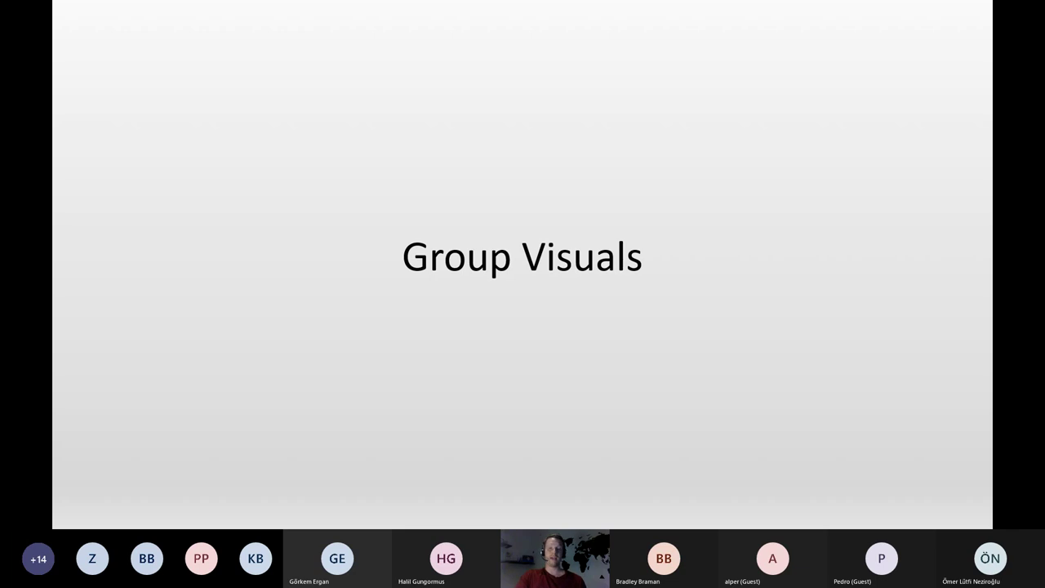
key("alt+Tab")
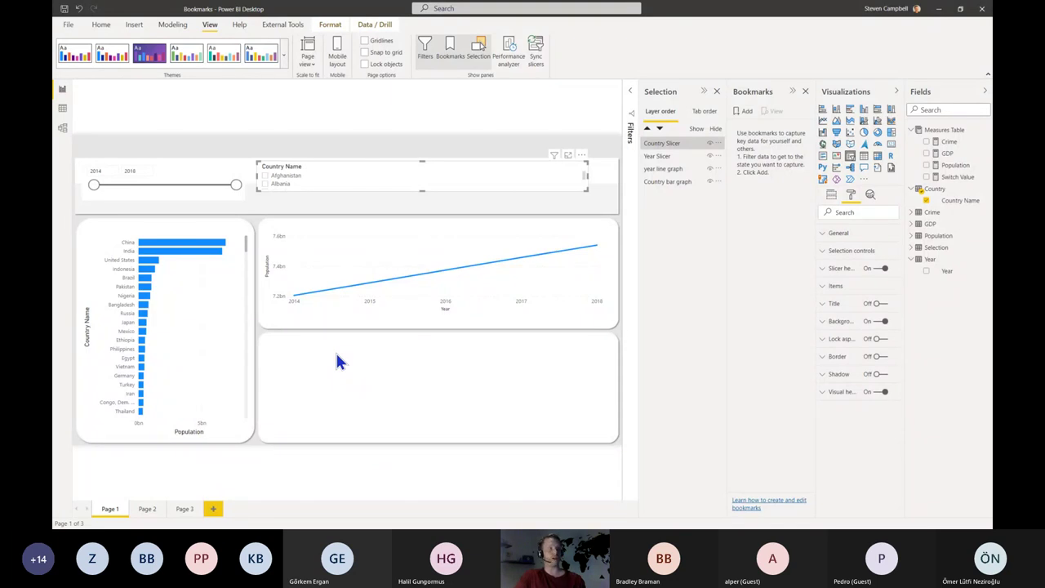
- Shorten the Country bar graph by dragging its bottom edge up
left_click(188, 438)
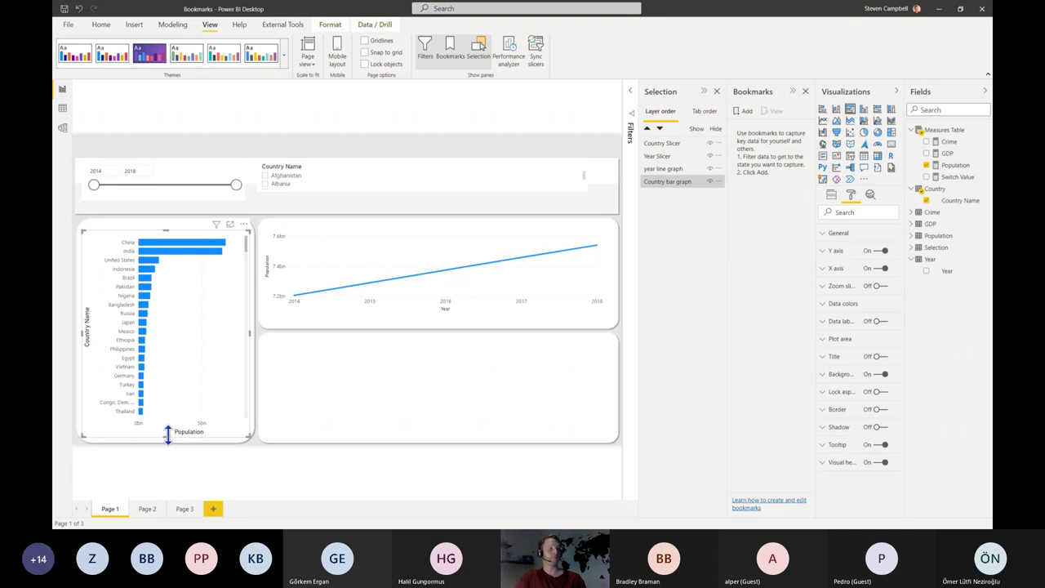
left_click_drag(167, 434, 167, 407)
left_click(349, 401)
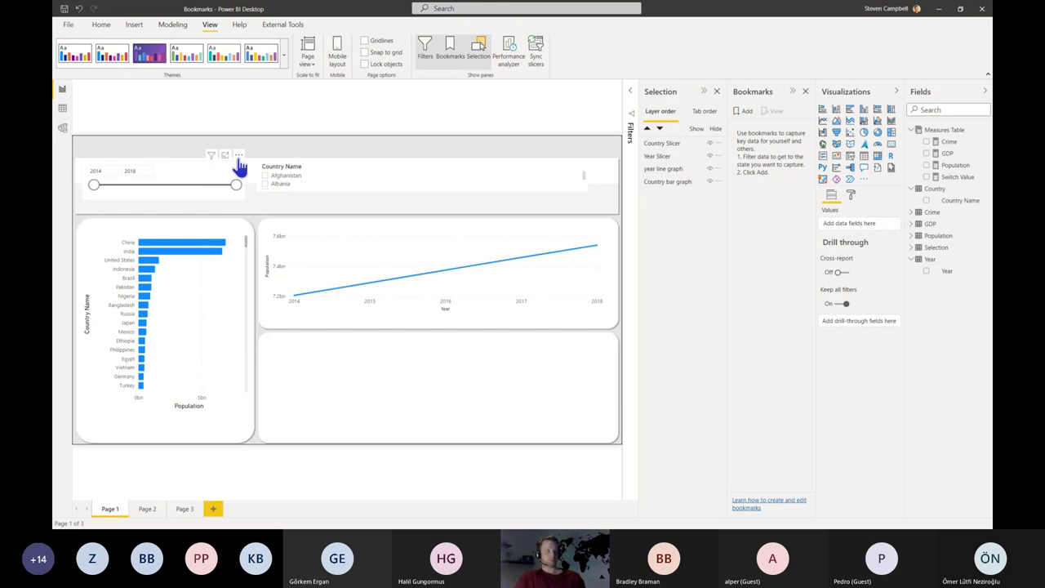
- Select the Country Slicer and Year Slicer together in the Selection pane
left_click(239, 157)
left_click(373, 161)
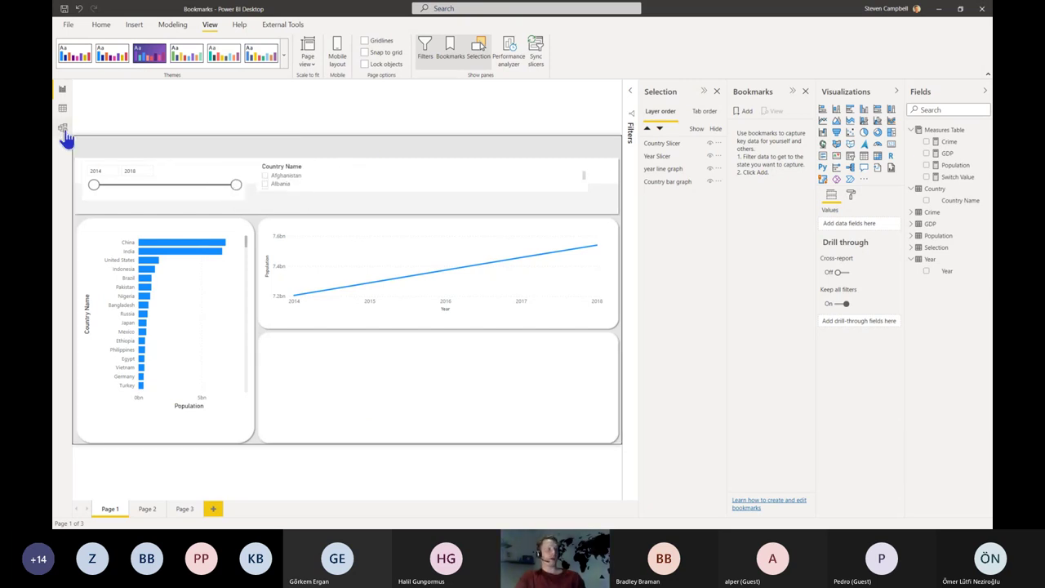
left_click_drag(74, 132, 615, 209)
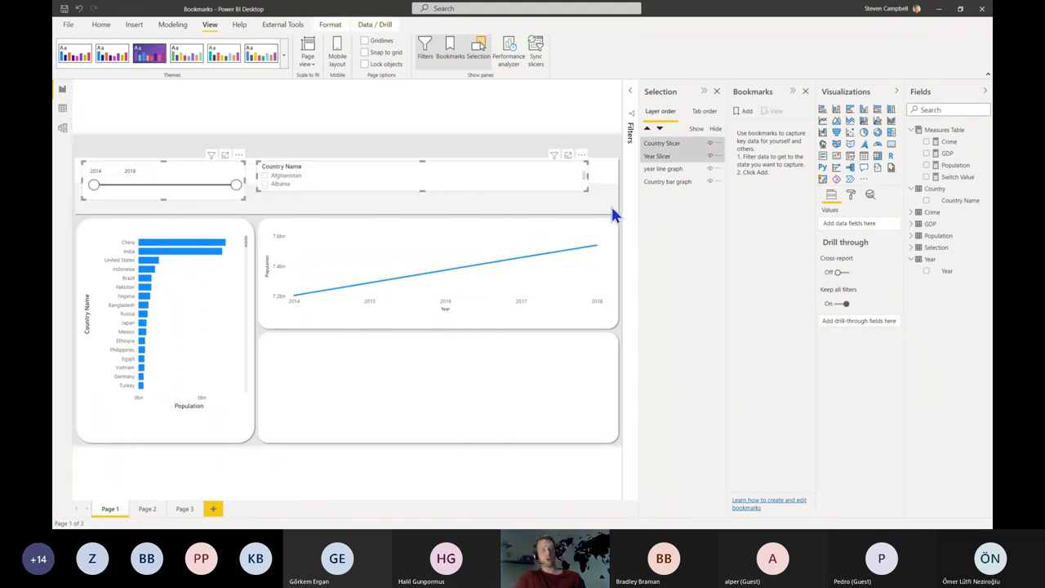
left_click(610, 204)
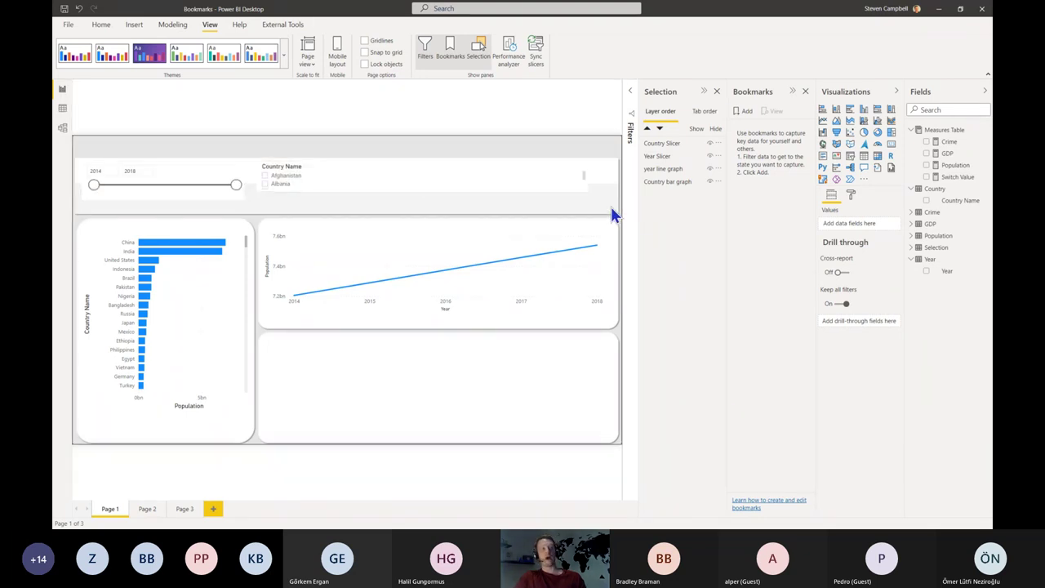
left_click(678, 145)
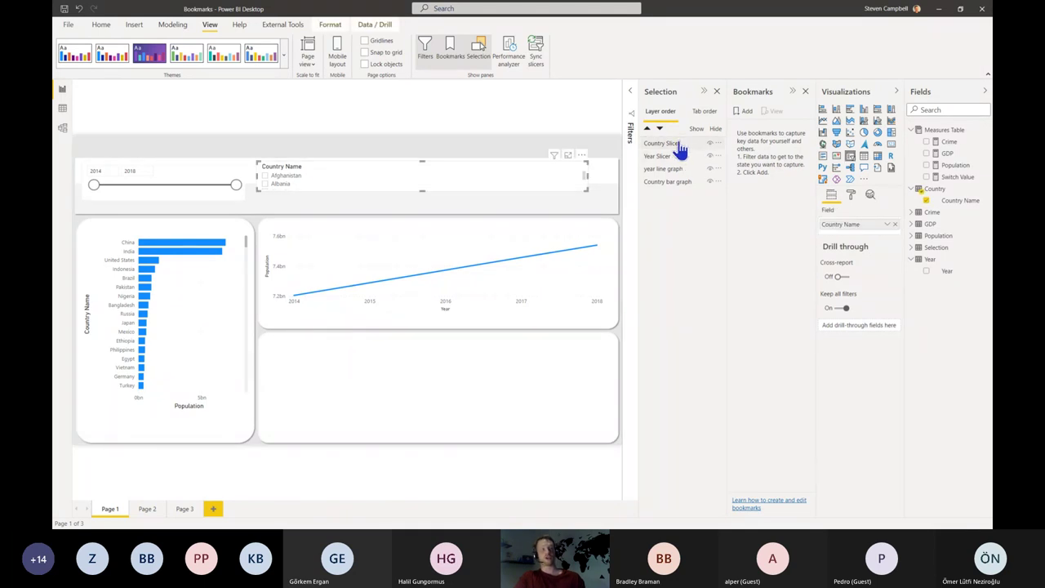
left_click(668, 158, "ctrl")
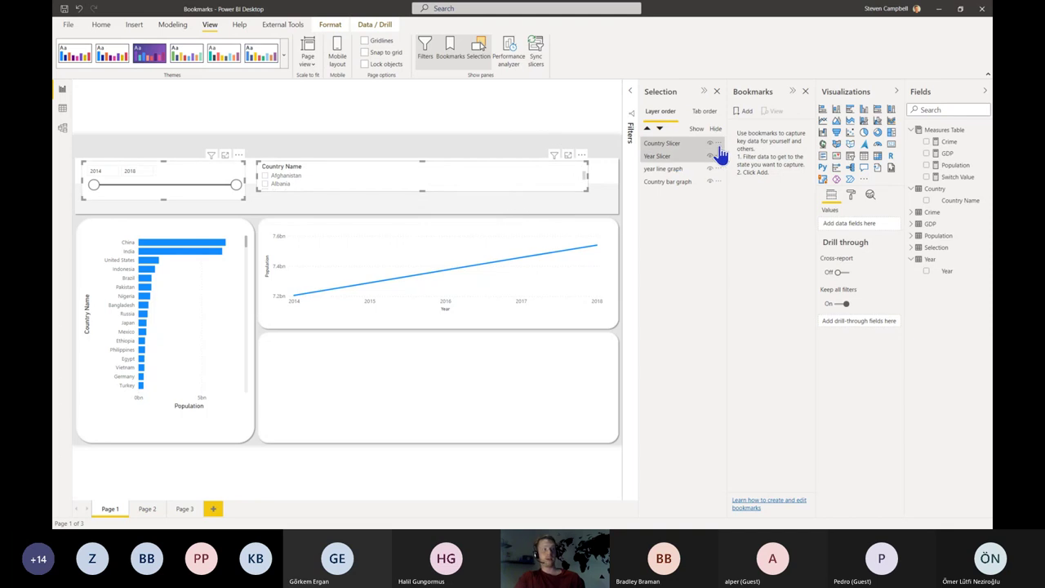
- Group the Country Slicer and Year Slicer into Group 1
right_click(693, 145)
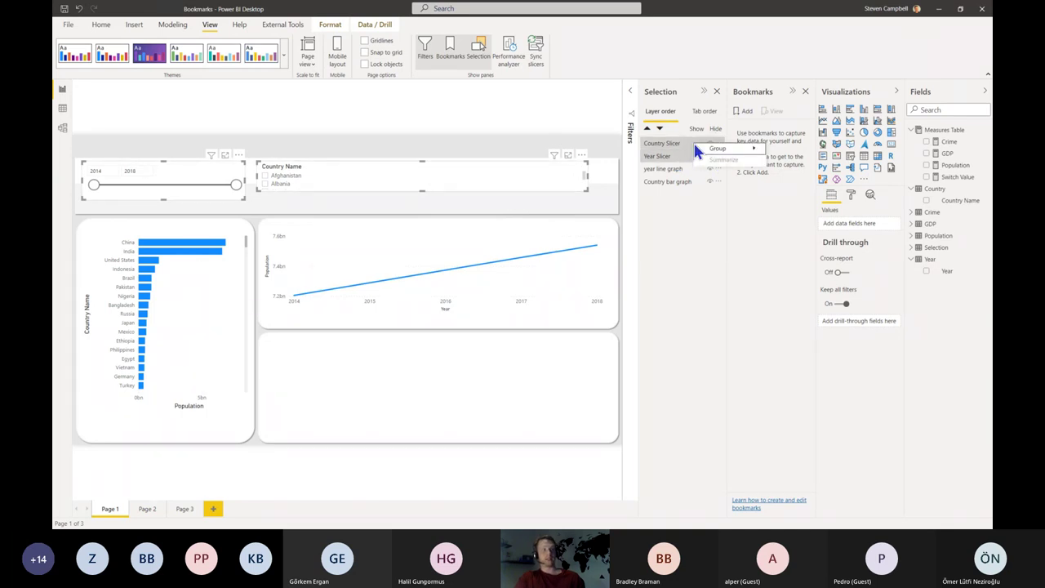
mouse_move(751, 151)
left_click(791, 151)
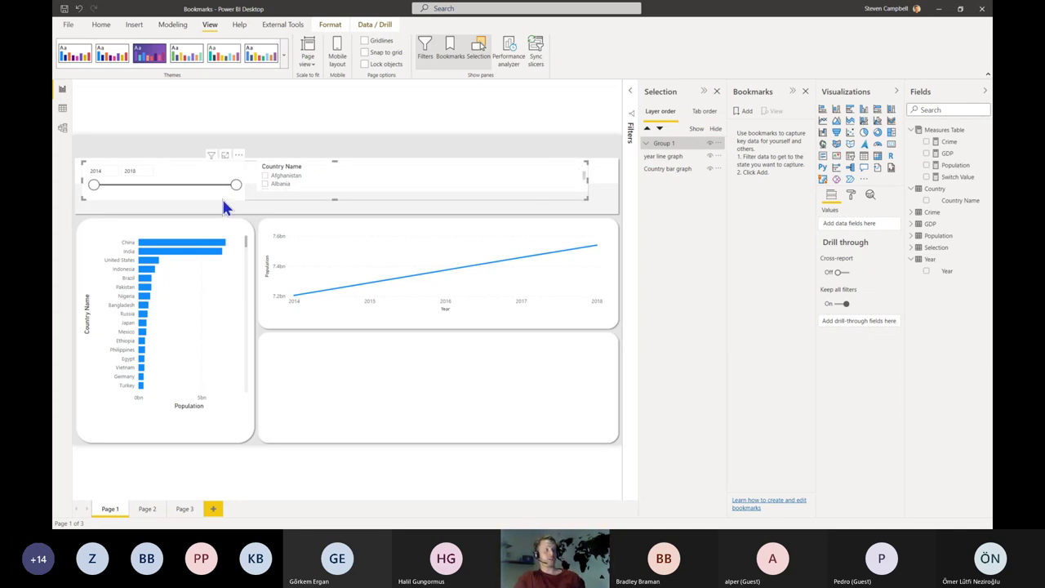
left_click(646, 145)
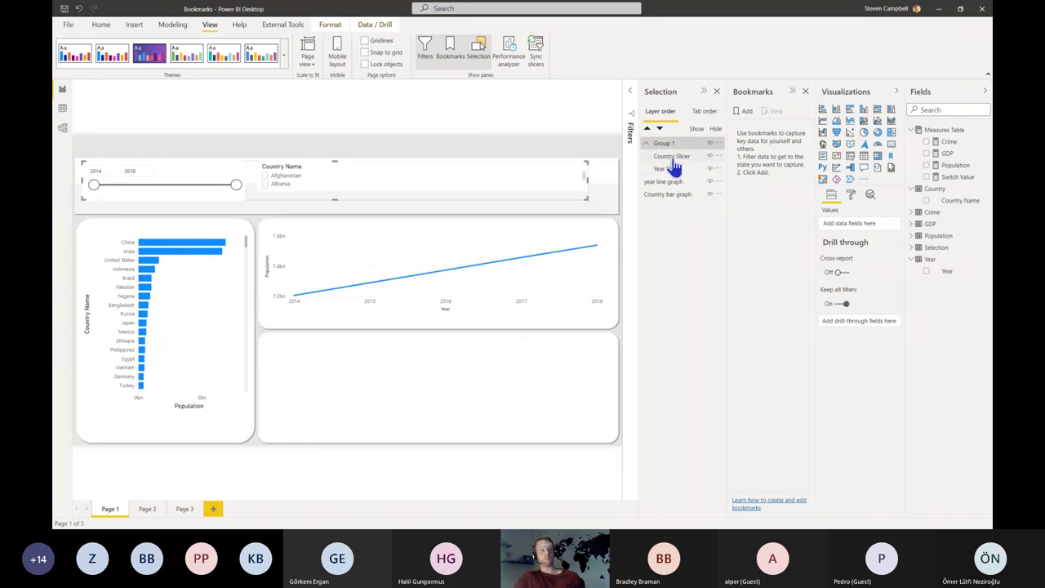
left_click(646, 144)
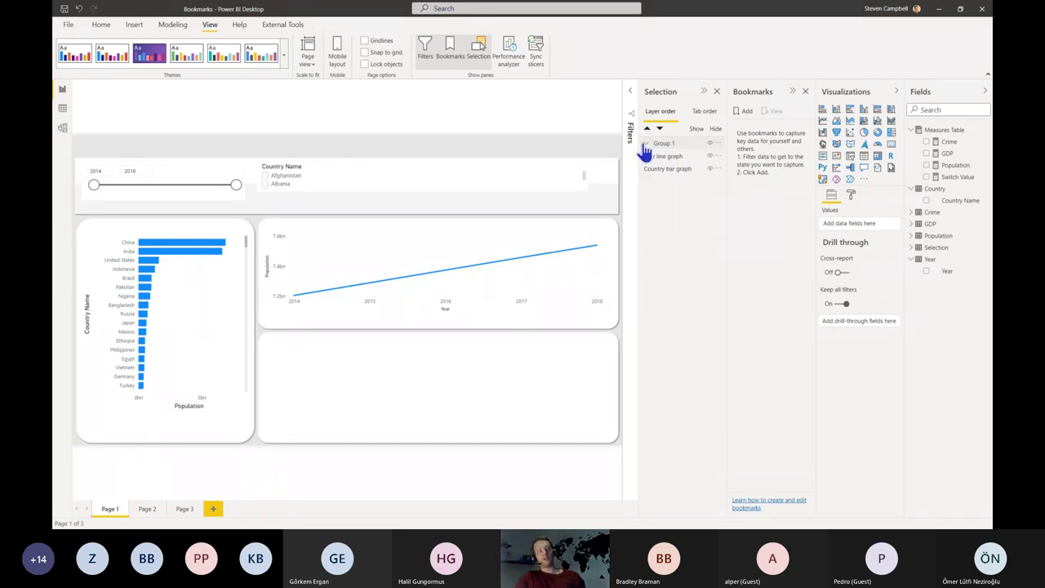
left_click(646, 145)
left_click(646, 145)
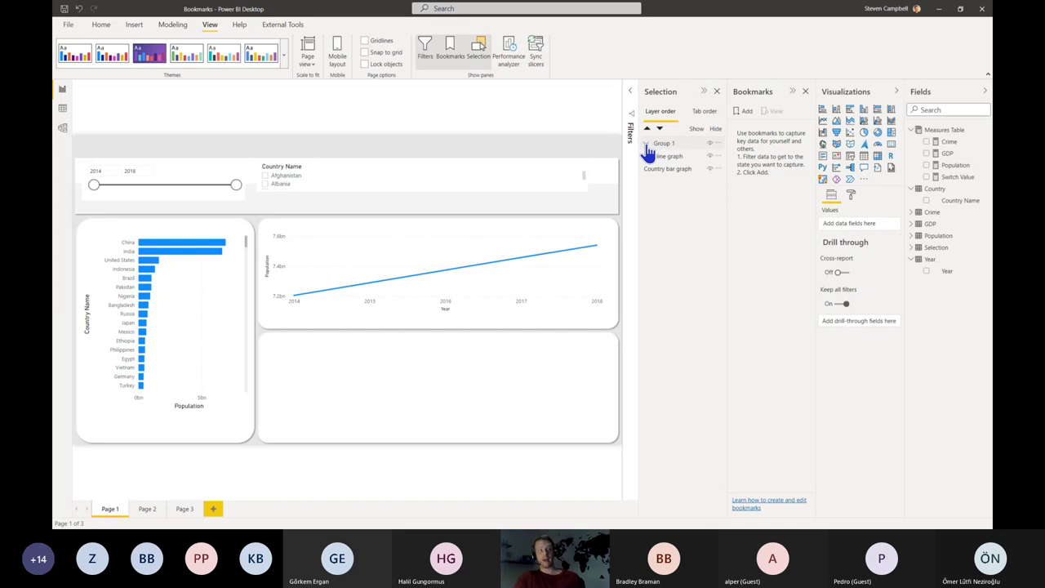
left_click(646, 145)
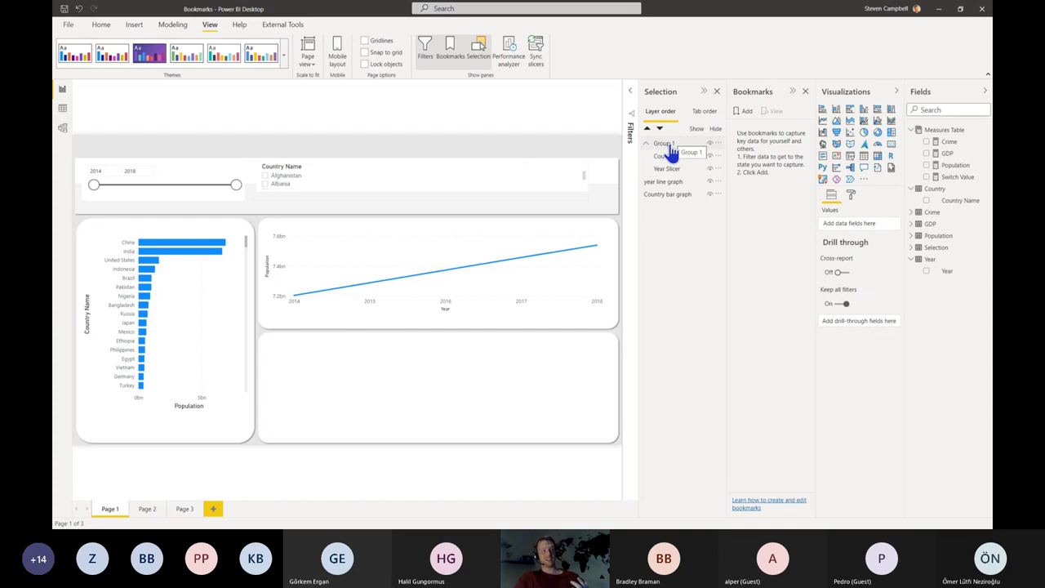
- Rename Group 1 to 'Slicers' and collapse it
double_click(668, 145)
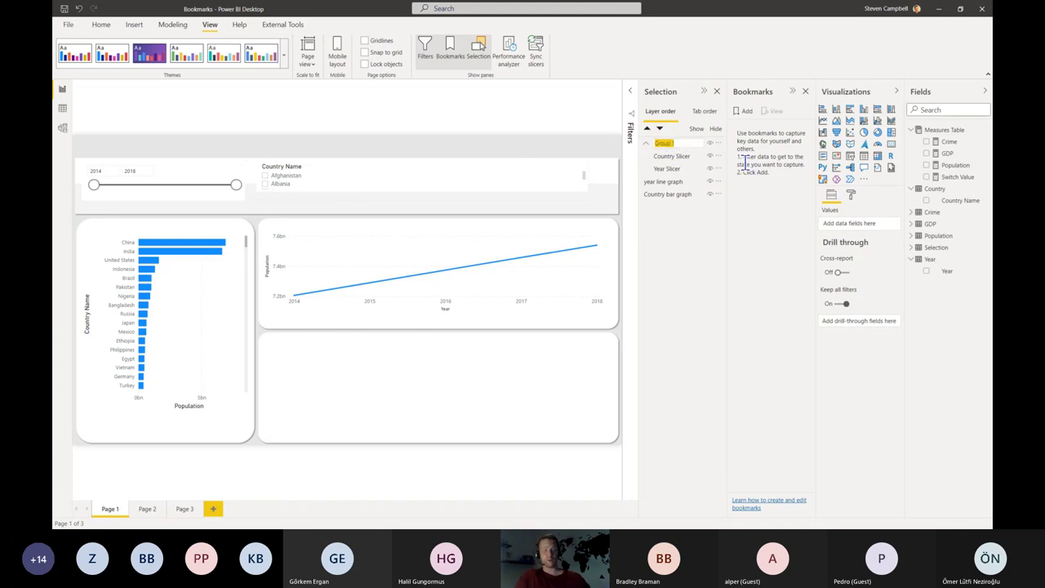
type("Slicers")
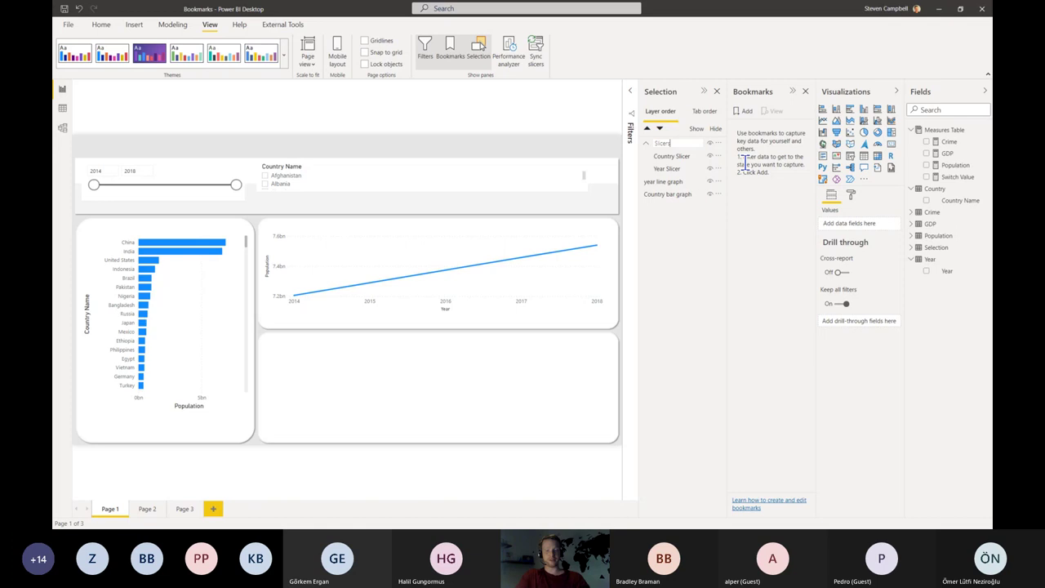
key("Return")
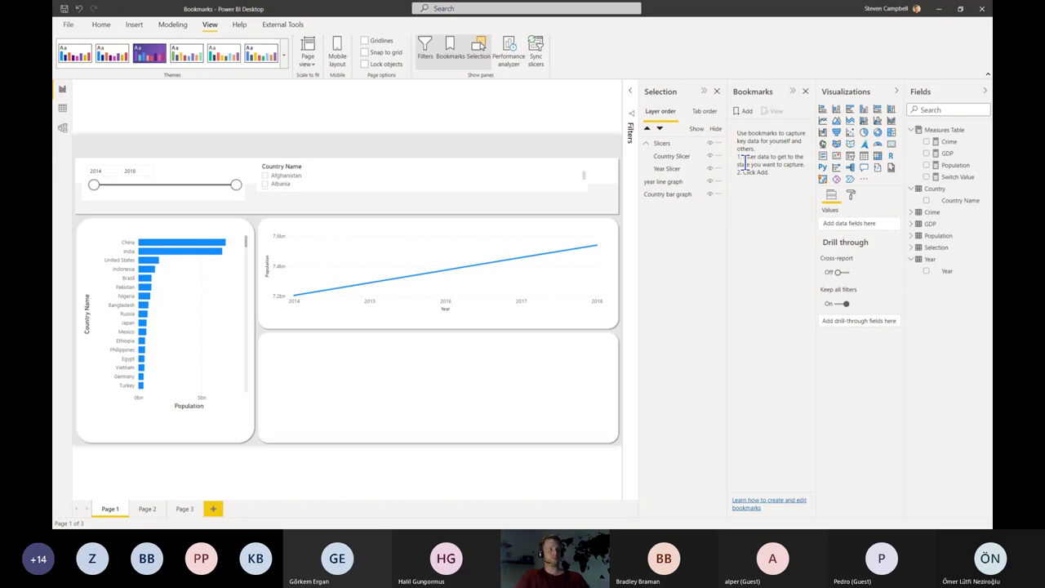
left_click(647, 144)
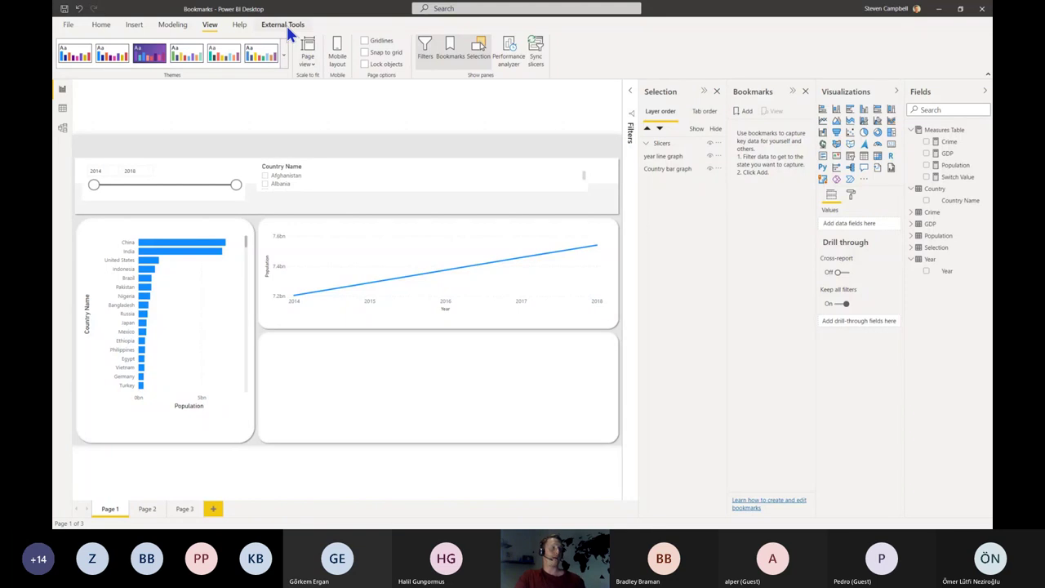
left_click(166, 397)
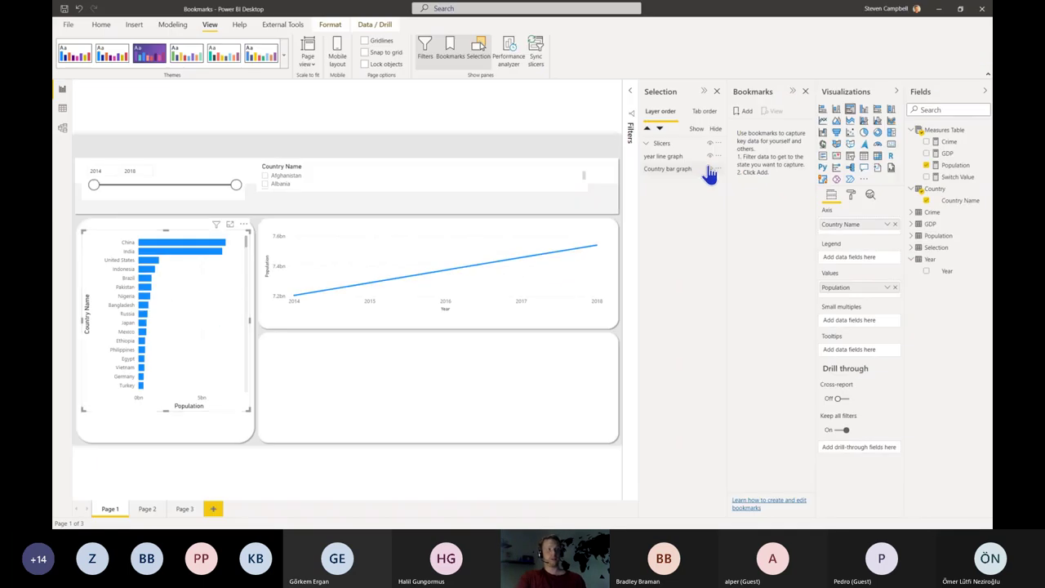
left_click(710, 170)
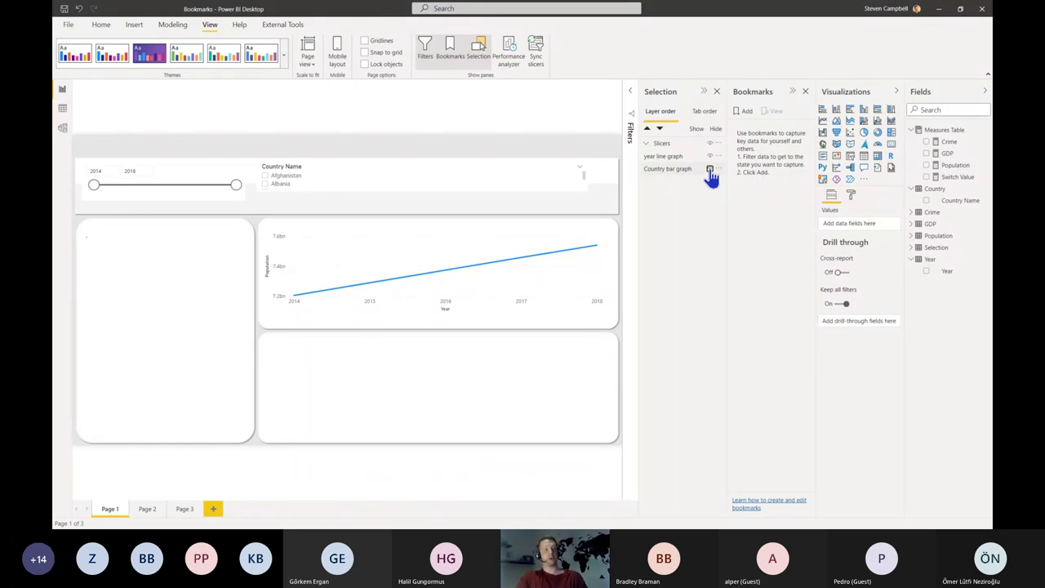
left_click(710, 170)
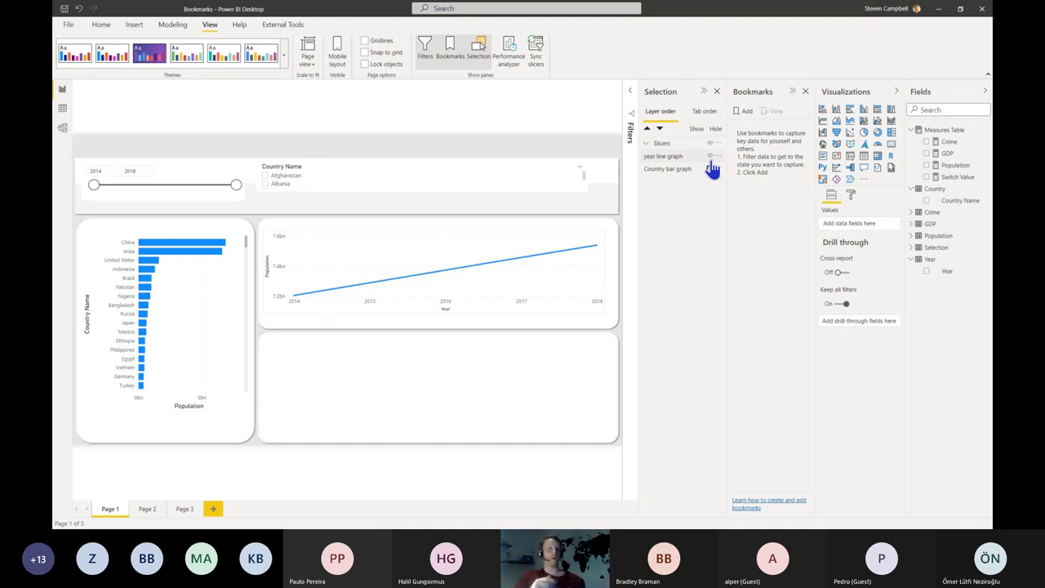
- Hide the year line graph, leaving the slicers and Country bar graph visible
left_click(549, 242)
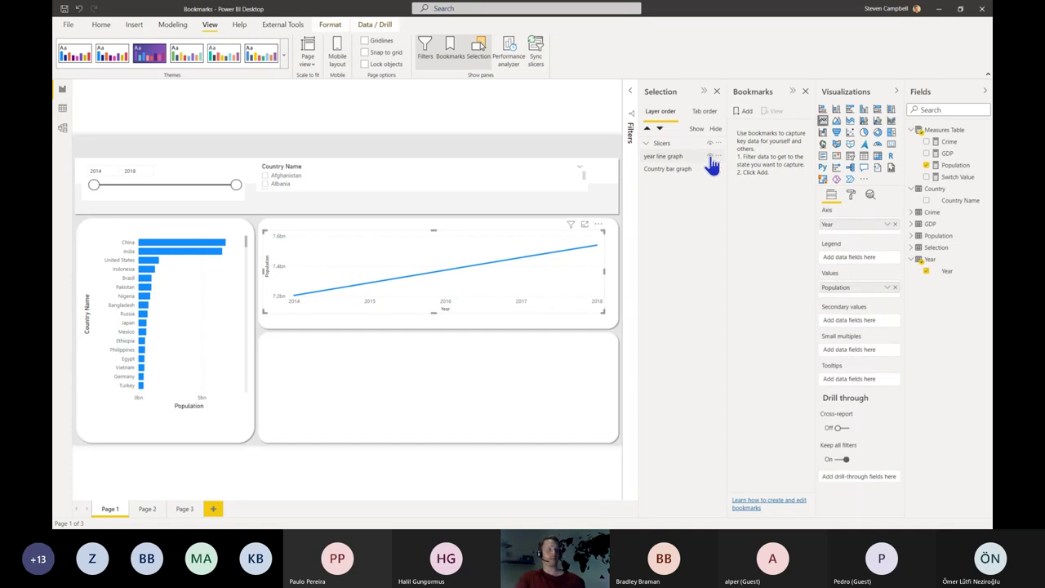
left_click(710, 156)
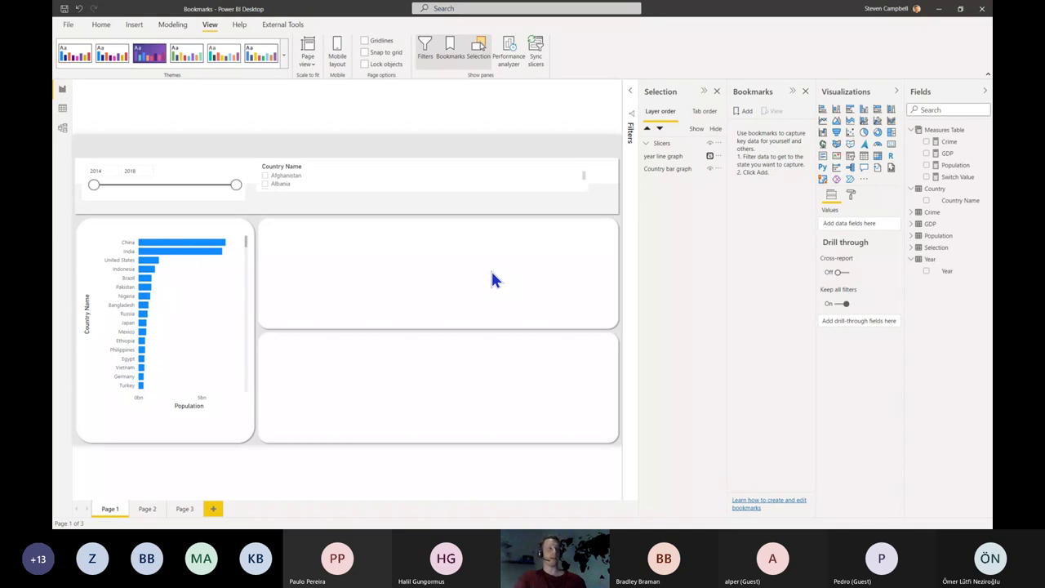
left_click(406, 274)
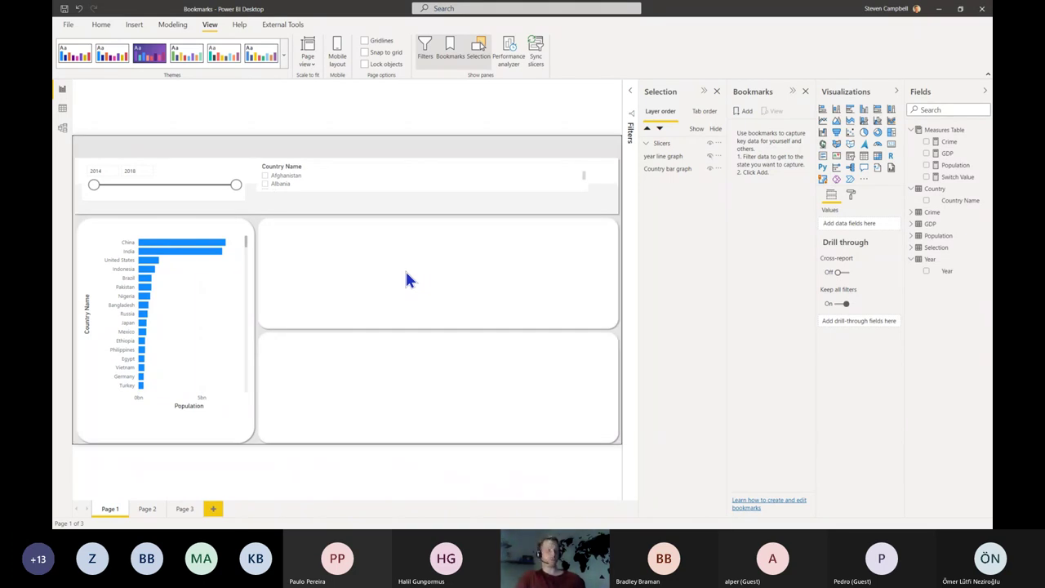
left_click(152, 241)
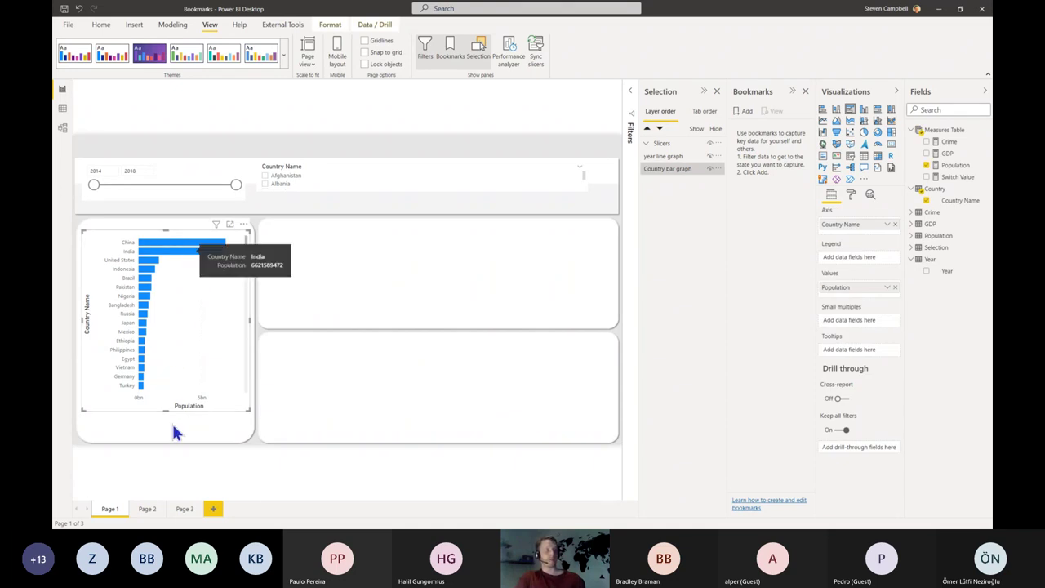
left_click(138, 428)
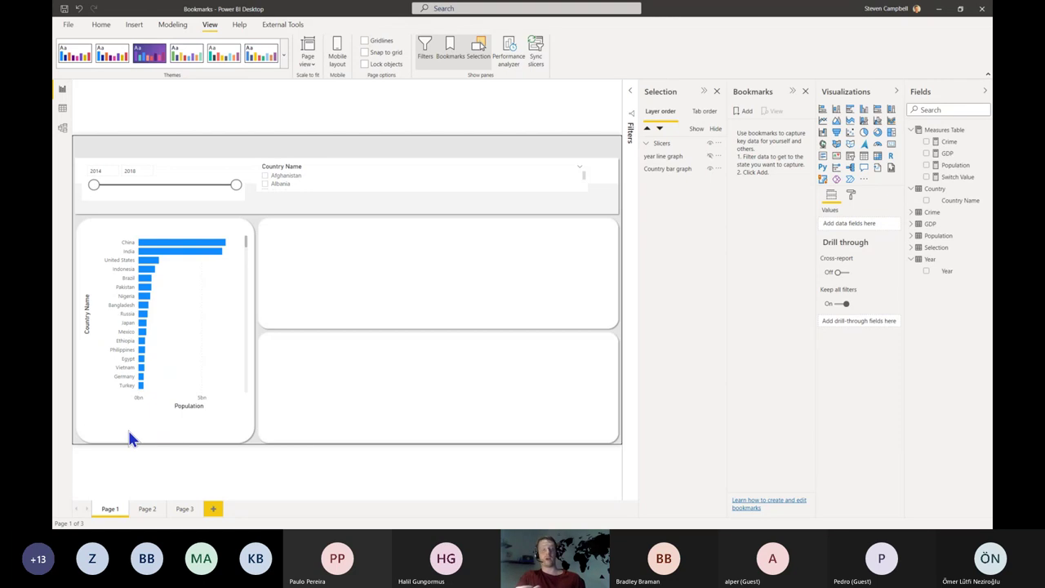
left_click(196, 242)
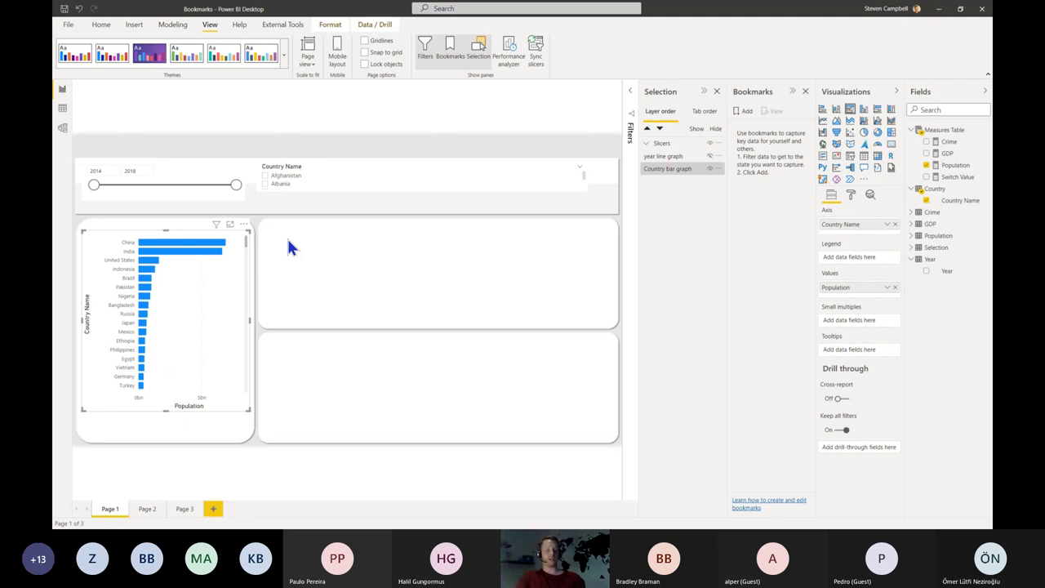
left_click(391, 282)
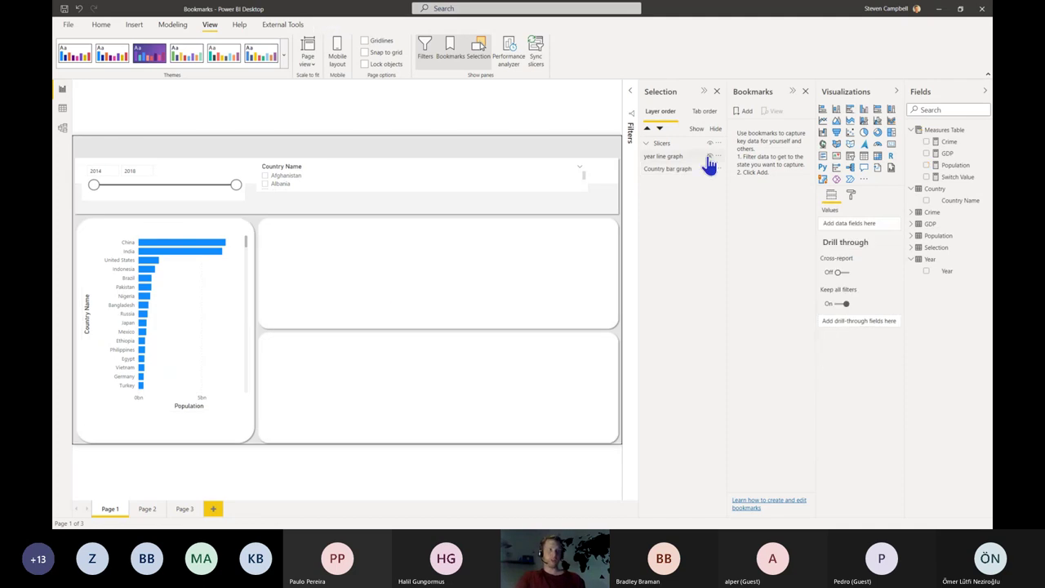
- Fit an ArcGIS map into the empty card with Country Name as location and Population as colour
left_click(822, 179)
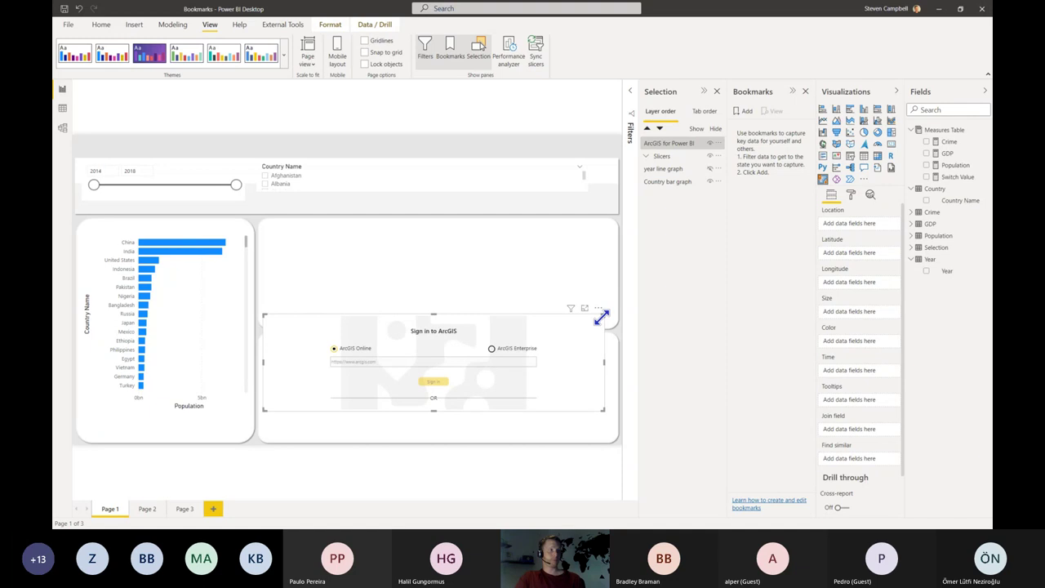
left_click_drag(602, 315, 535, 245)
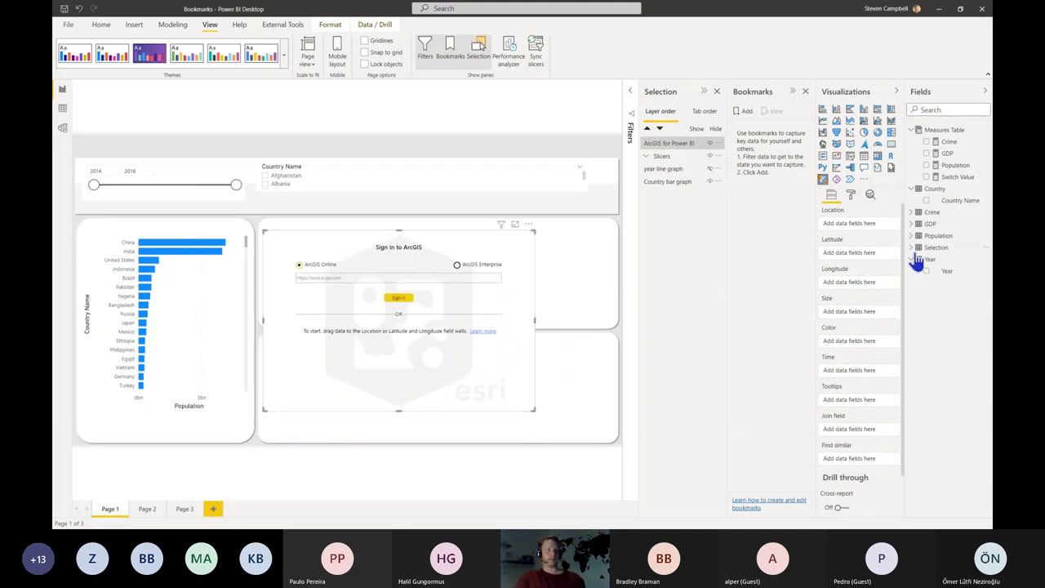
left_click_drag(956, 204, 853, 226)
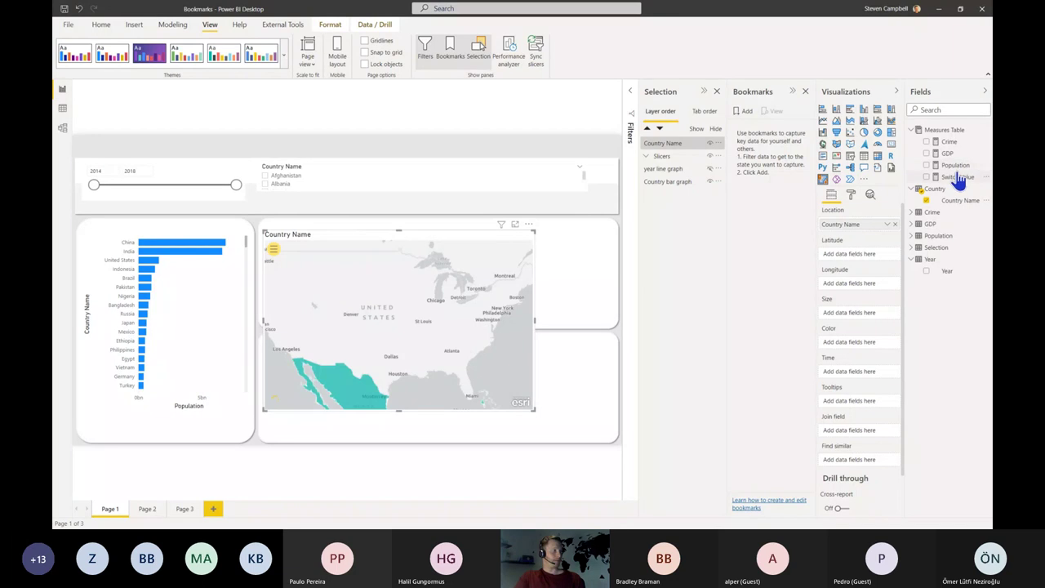
left_click_drag(925, 200, 848, 339)
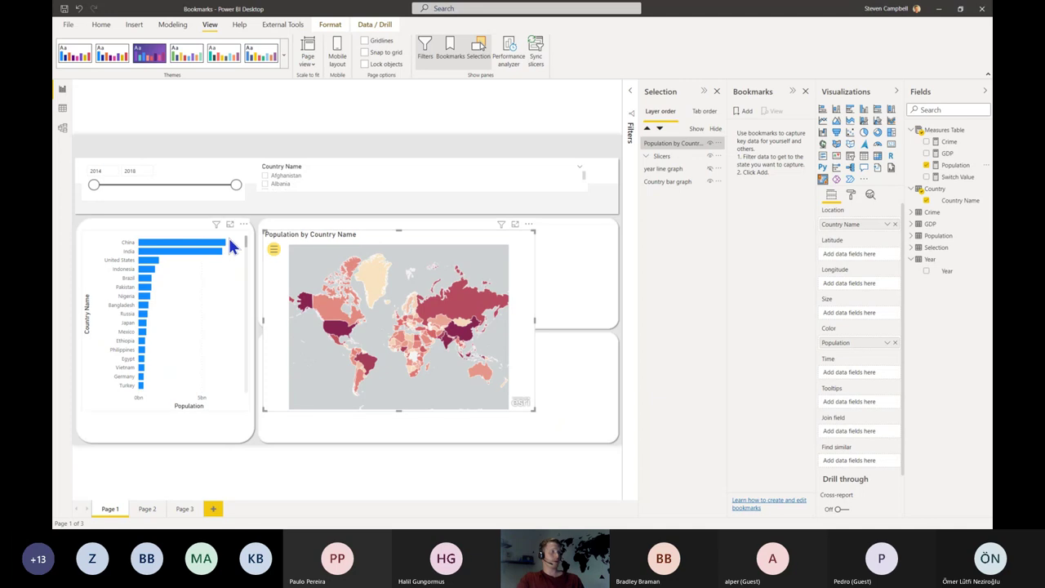
double_click(660, 143)
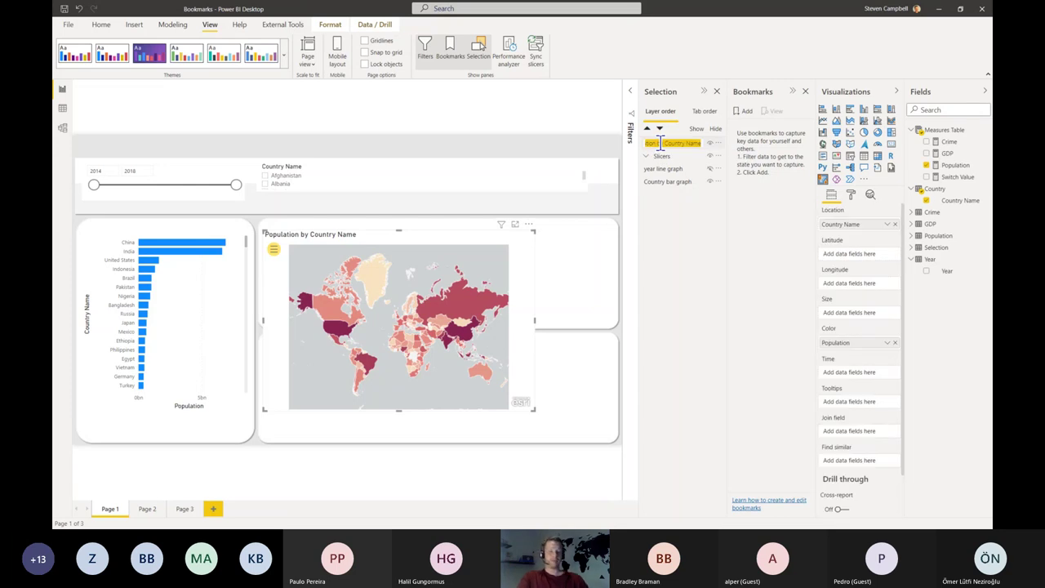
- Rename the map layer to 'population map' and move it to third place
type("map pop")
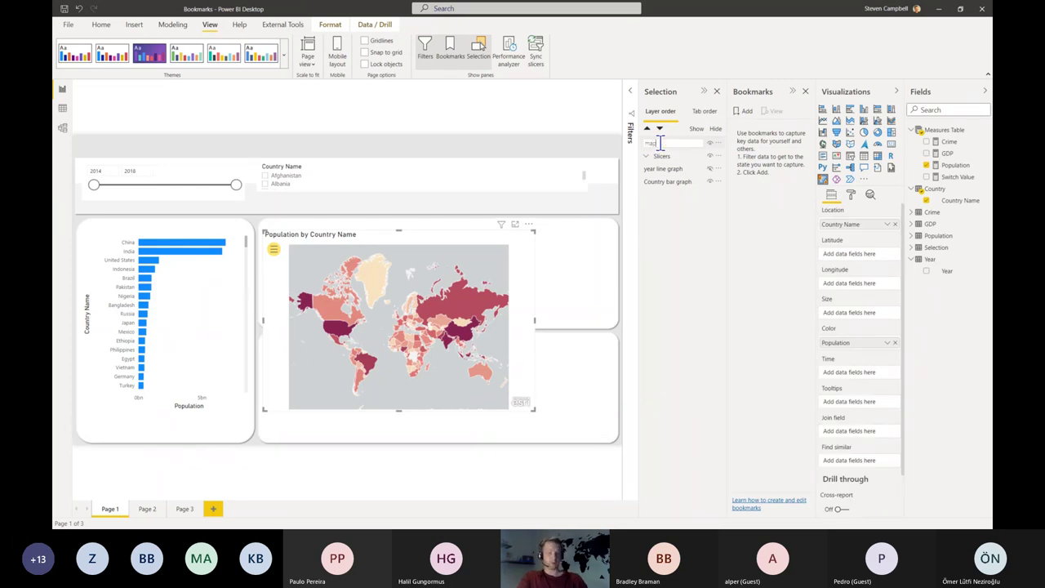
type("of")
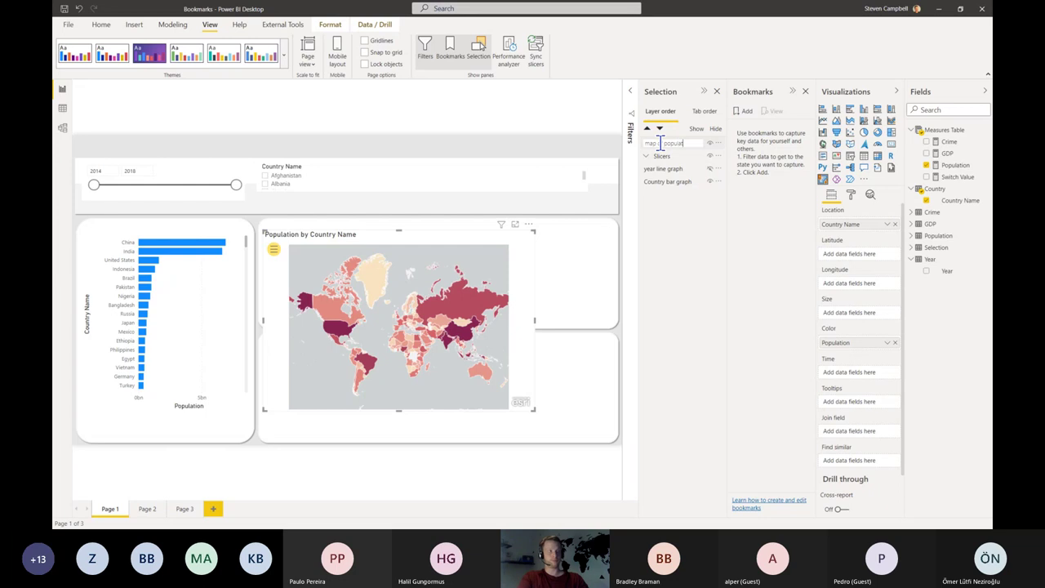
key("Return")
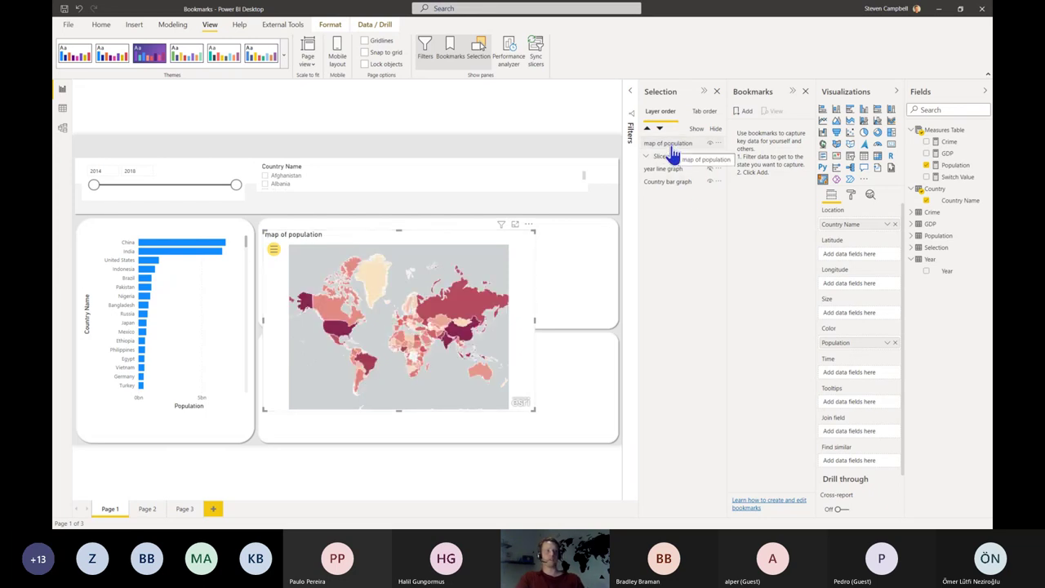
left_click(666, 183)
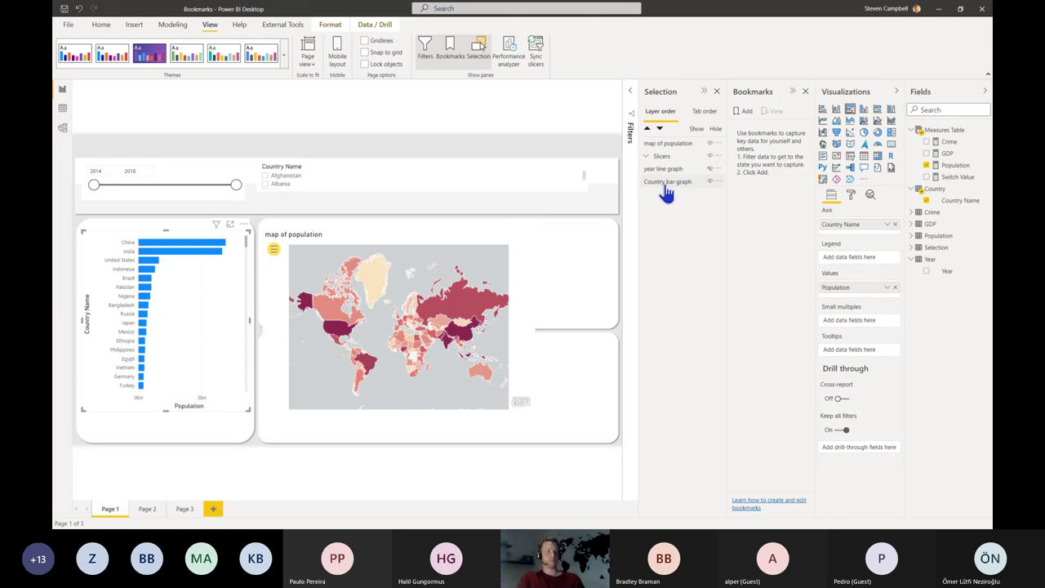
left_click(666, 183, "ctrl")
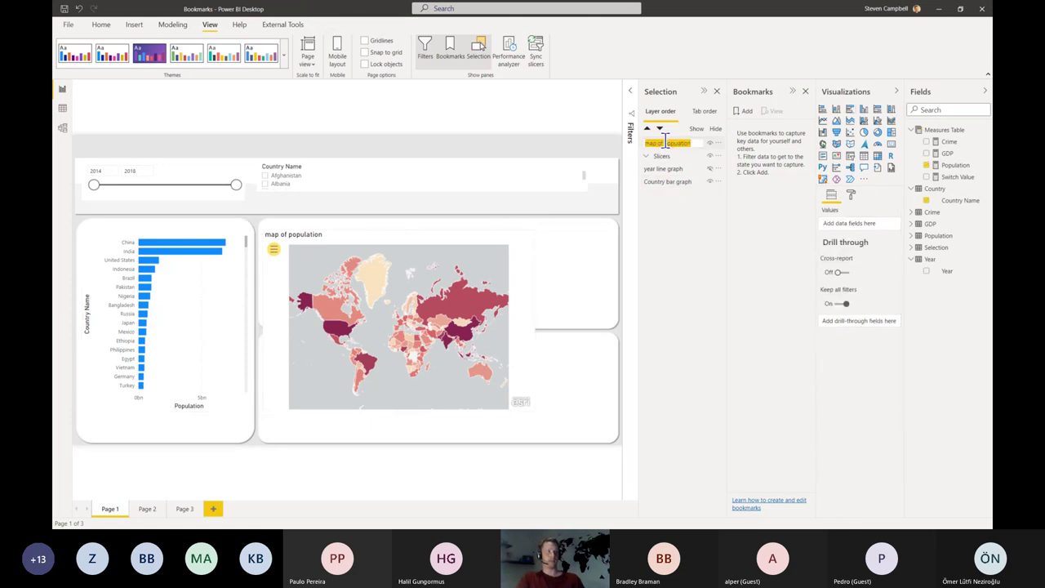
left_click(662, 142)
double_click(657, 143)
key("BackSpace")
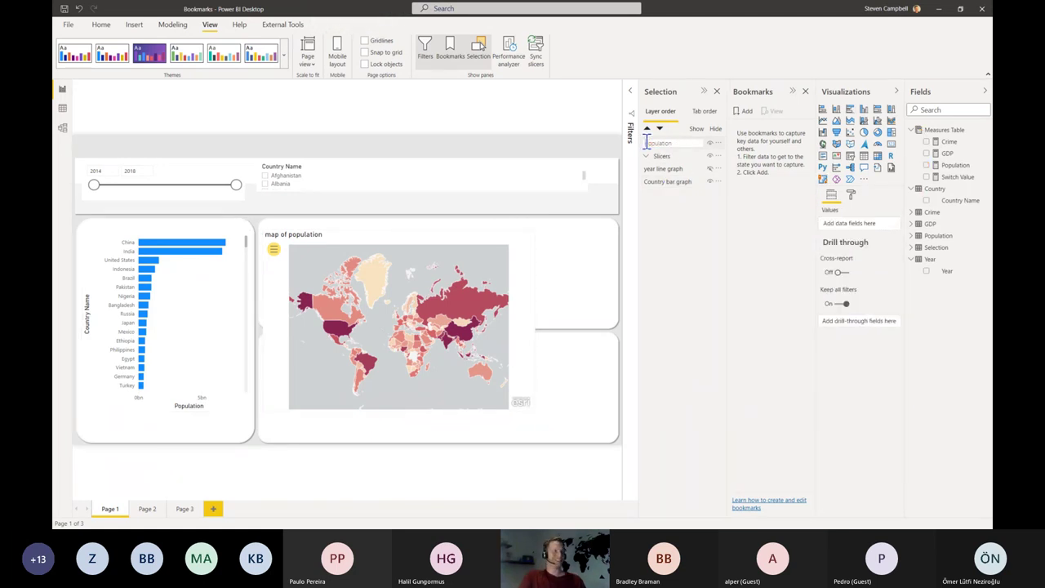
type("ma")
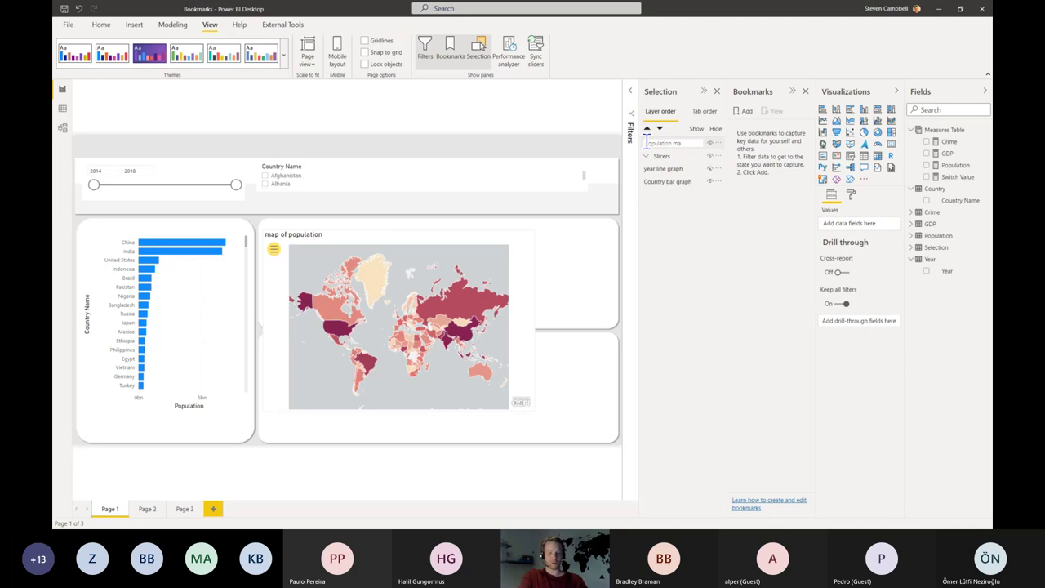
type("p")
key("Return")
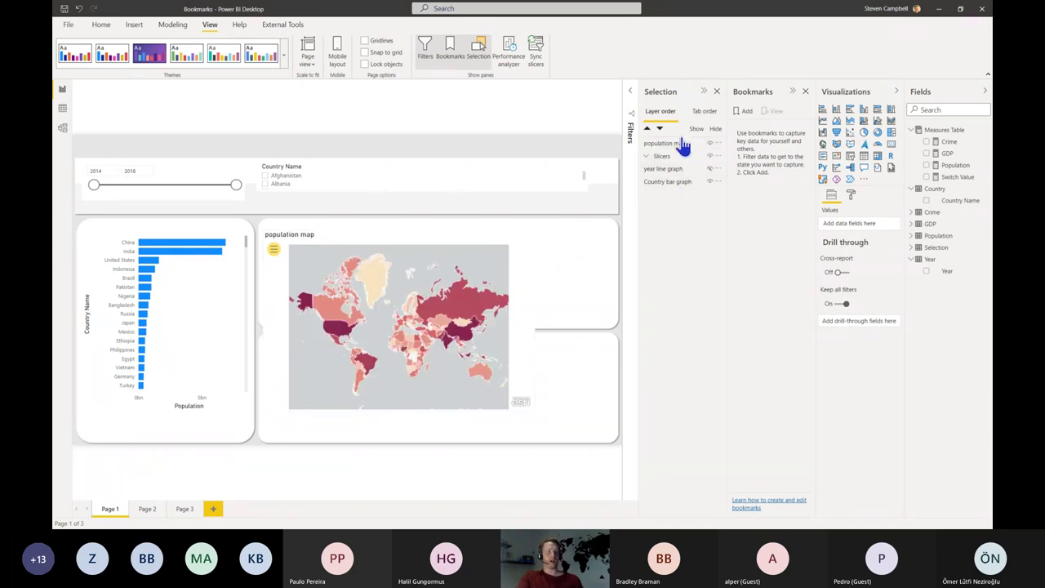
left_click_drag(683, 145, 677, 179)
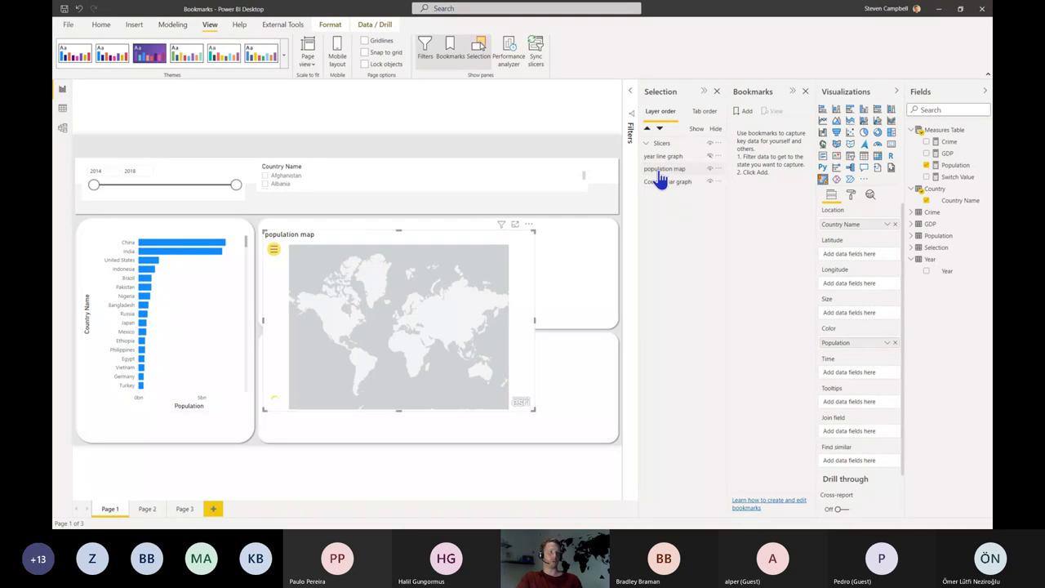
- Rename the Country bar graph layer to 'population bar graph'
left_click(658, 184)
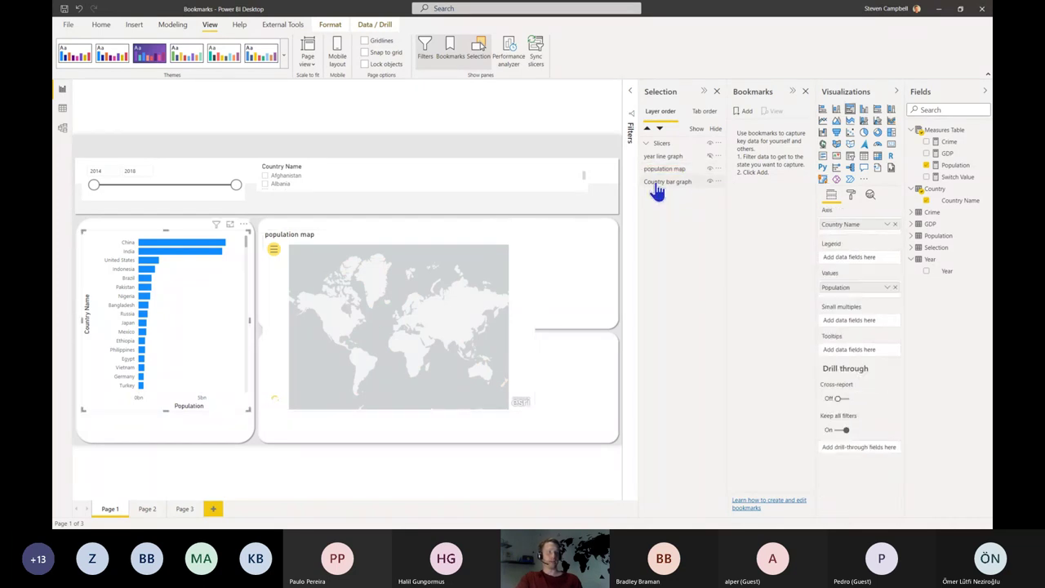
double_click(657, 181)
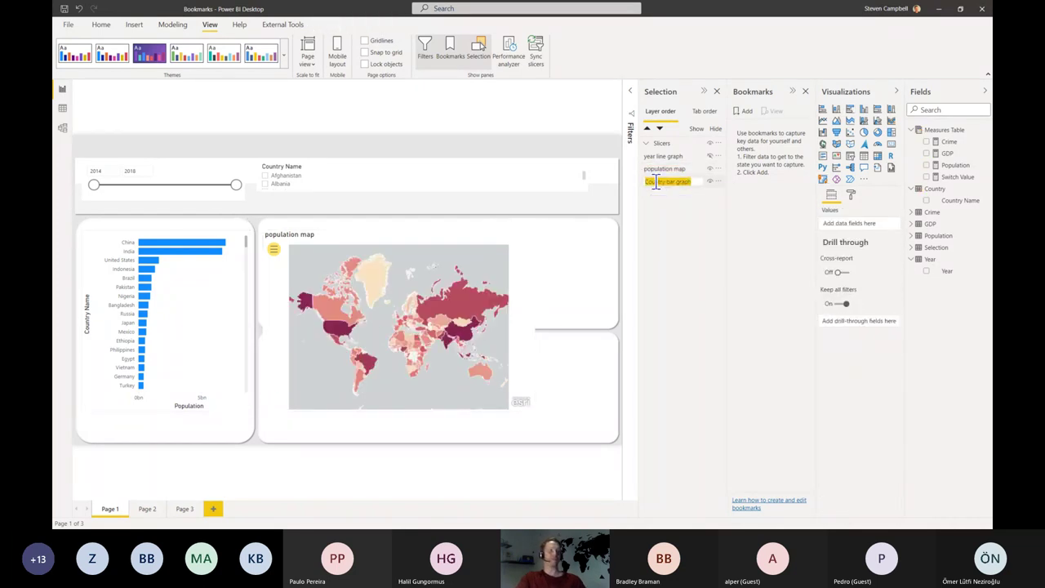
left_click(656, 181)
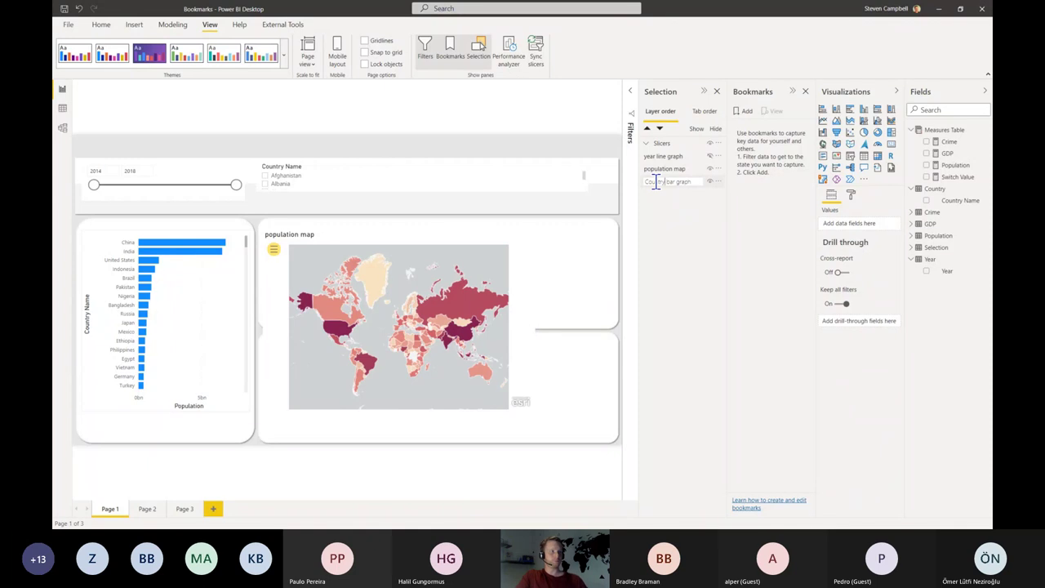
double_click(656, 181)
type("population")
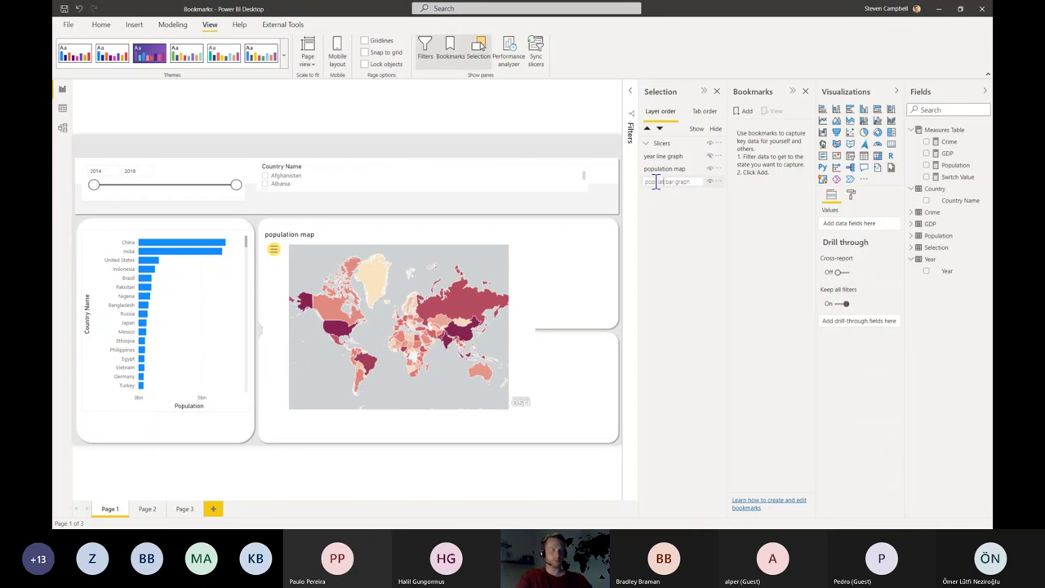
key("Return")
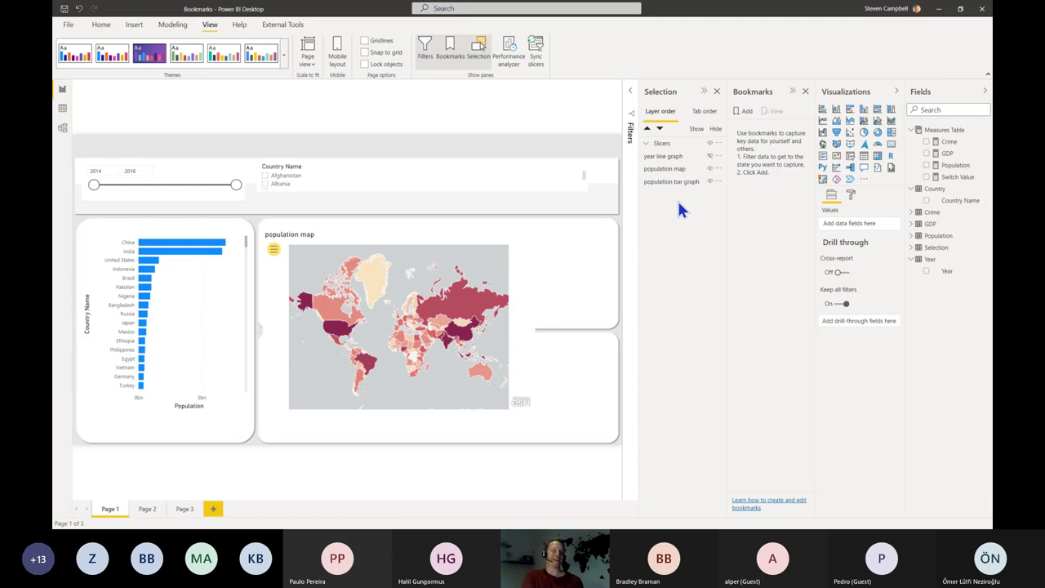
- Switch off the title of the population map visual in its format options
left_click(535, 269)
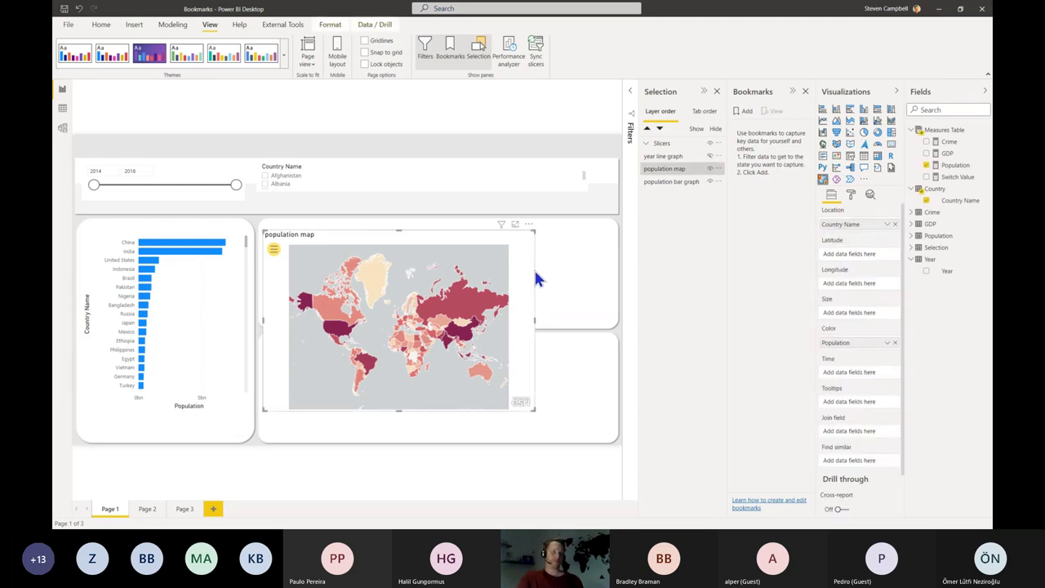
left_click(852, 195)
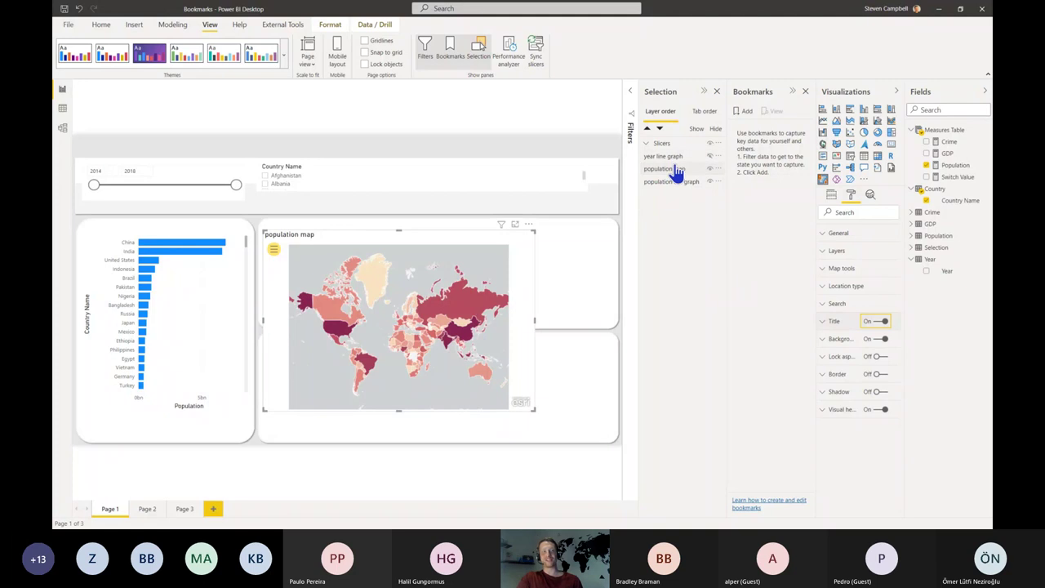
left_click(886, 322)
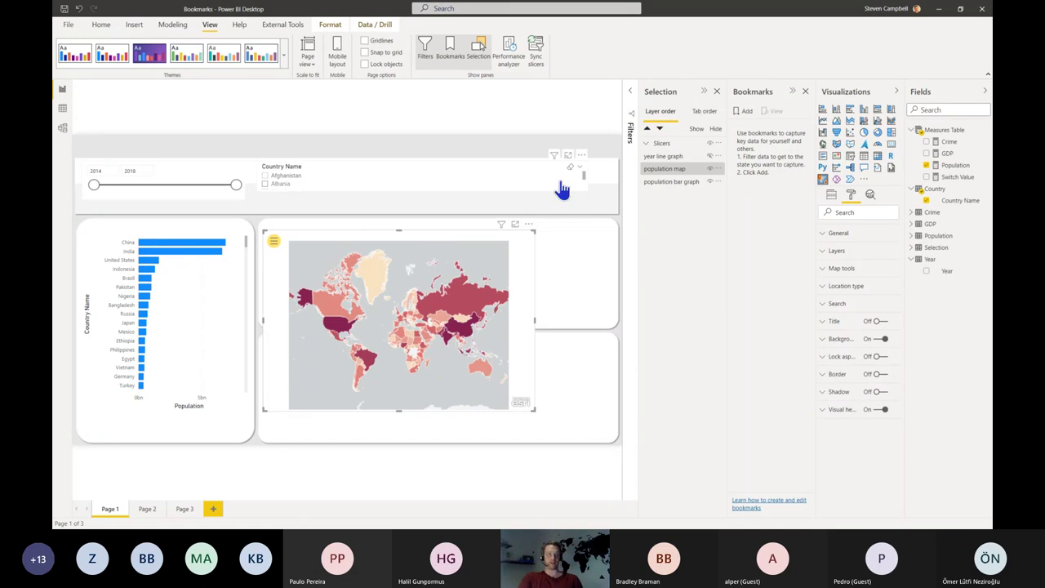
left_click(677, 180)
left_click(674, 182)
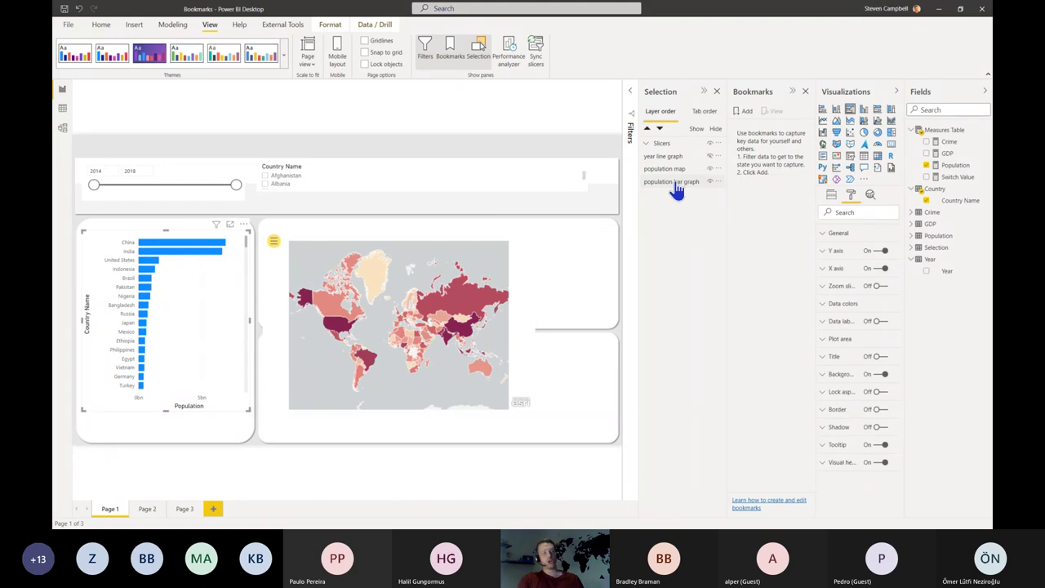
left_click(674, 182)
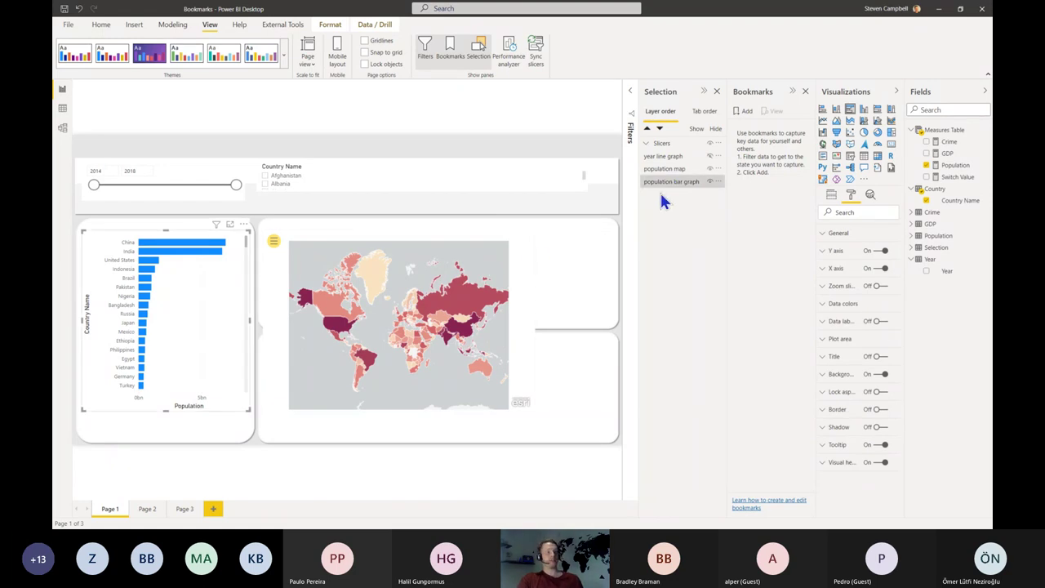
left_click(710, 182)
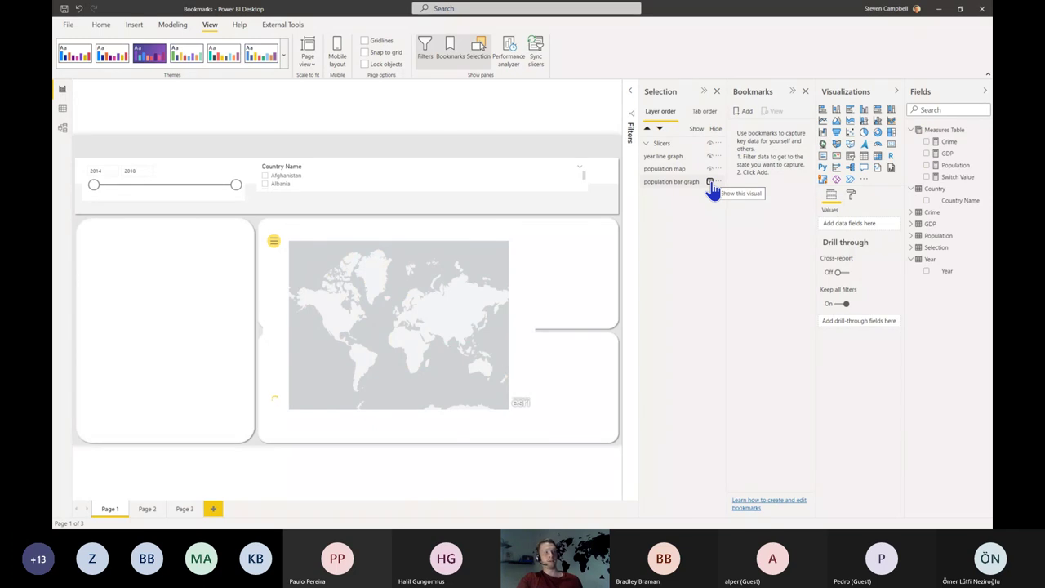
left_click(709, 182)
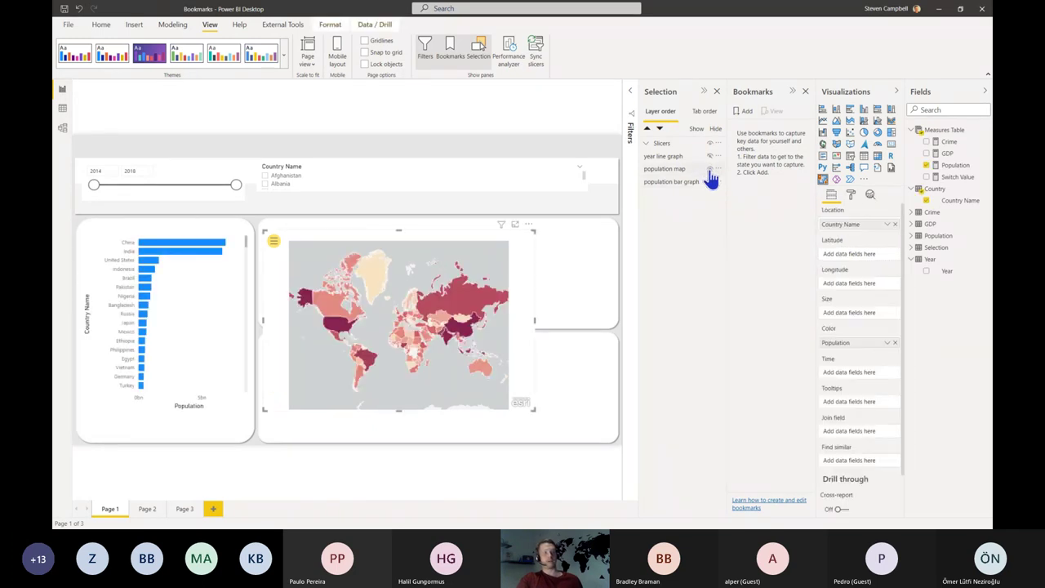
left_click(710, 169)
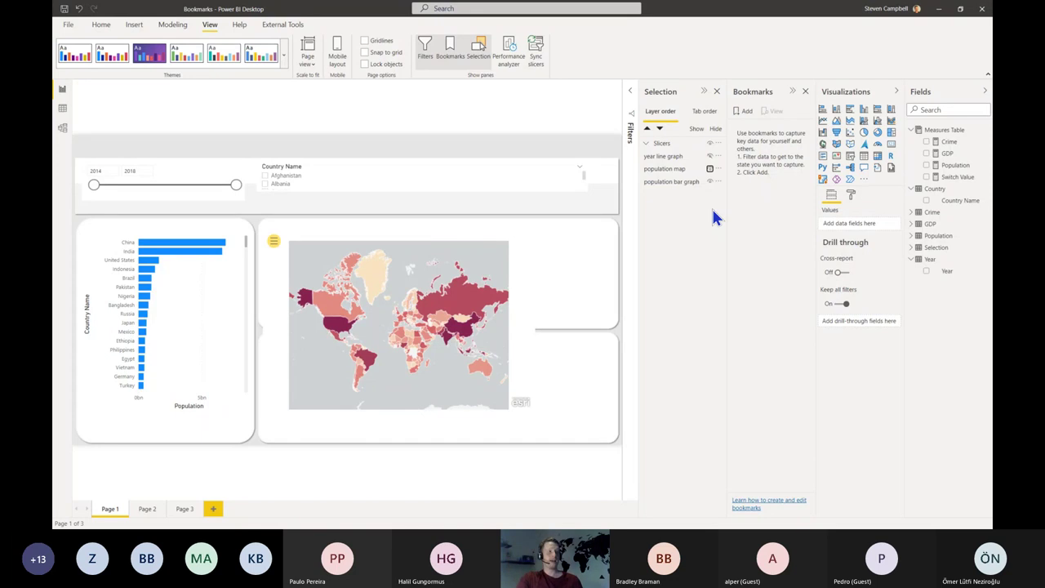
left_click(684, 171)
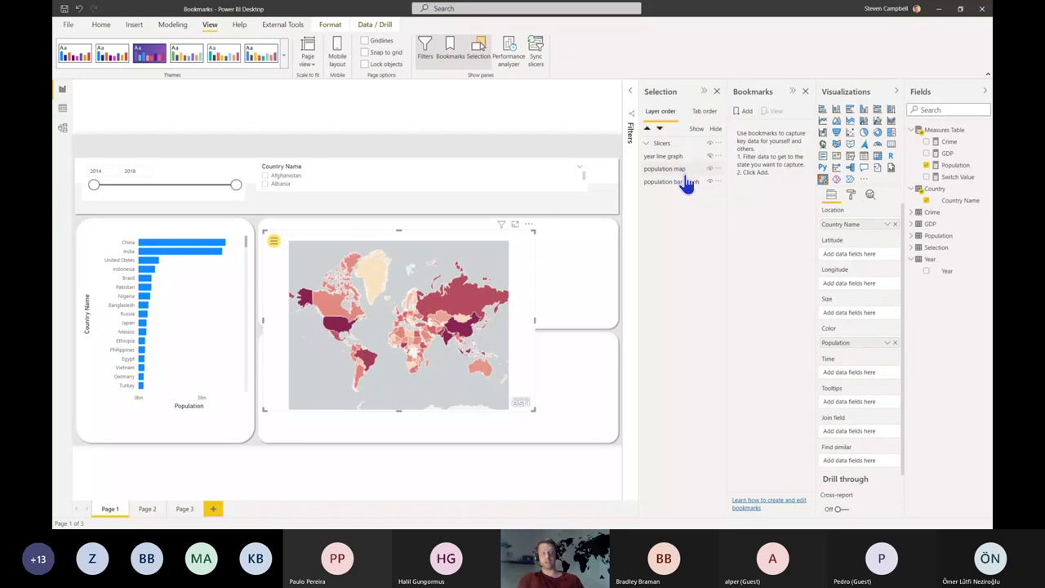
left_click(689, 183)
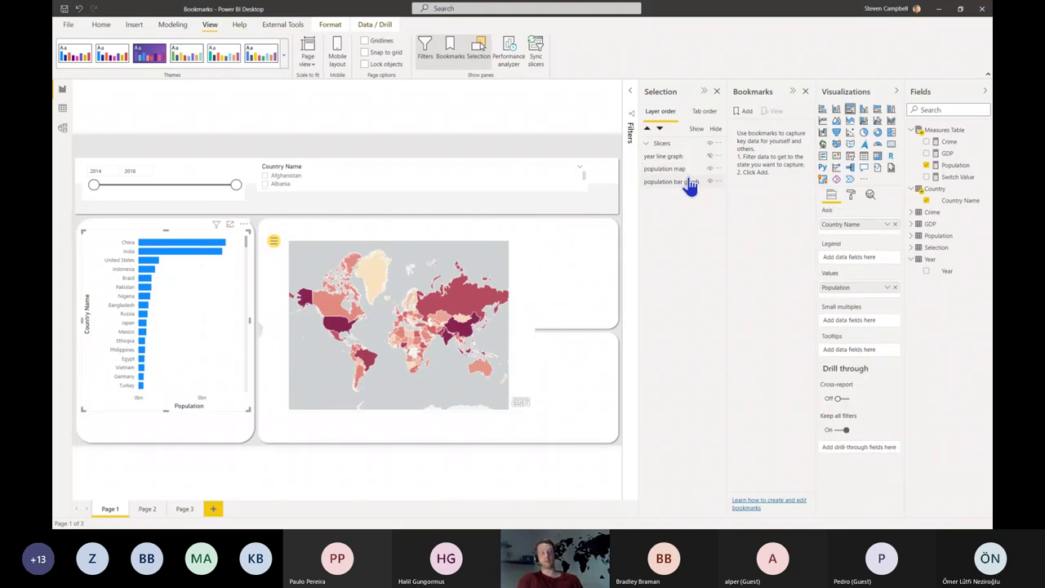
left_click(689, 170)
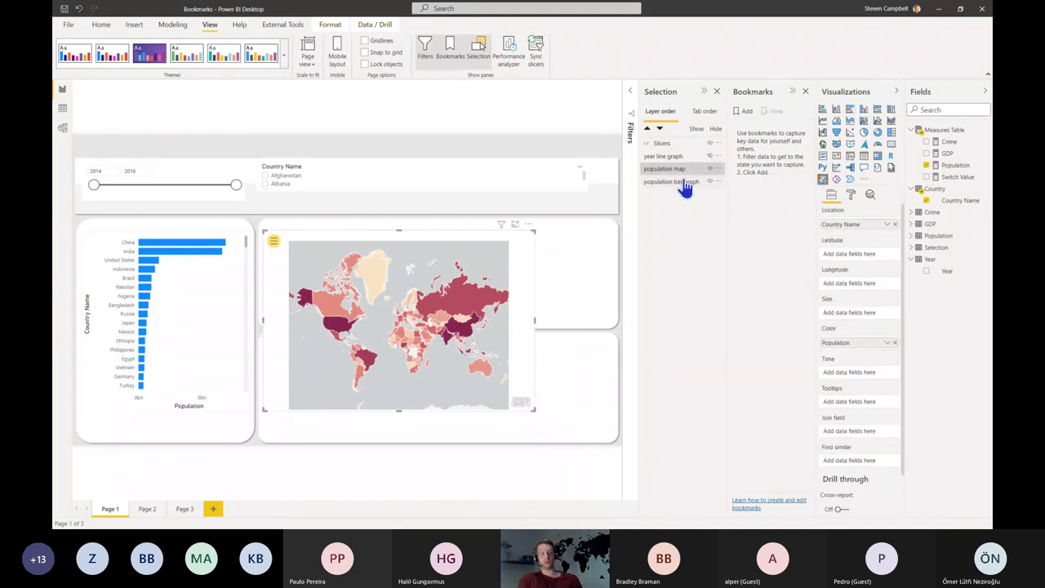
left_click(689, 182)
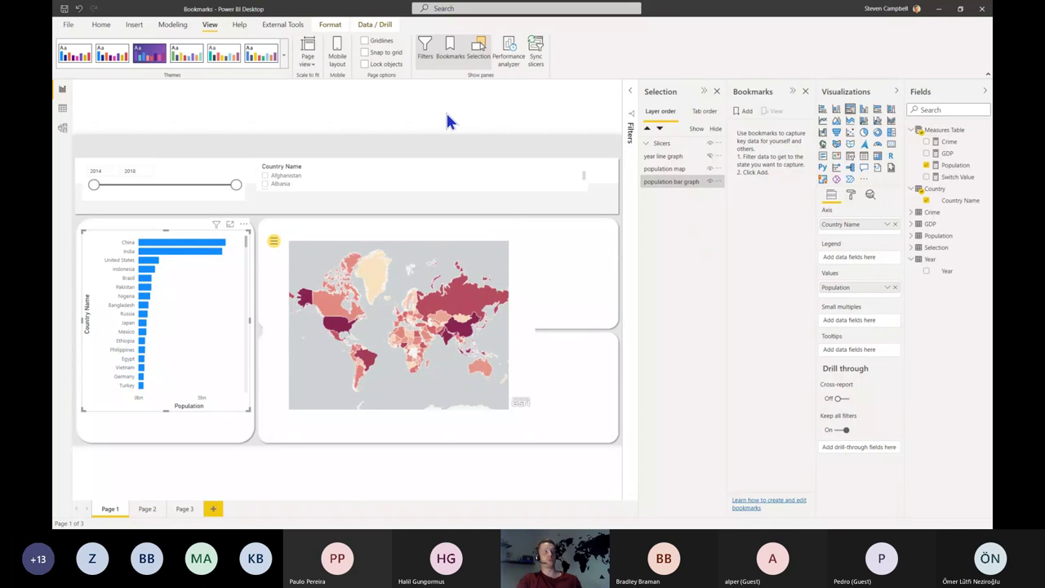
- Insert a rectangle shape on the page and resize it
left_click(488, 114)
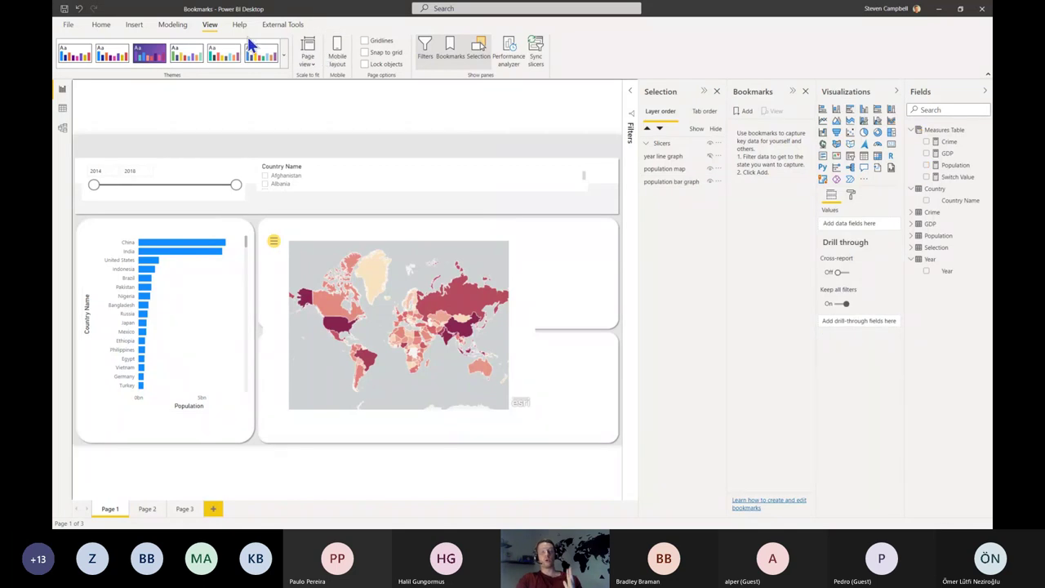
left_click(134, 25)
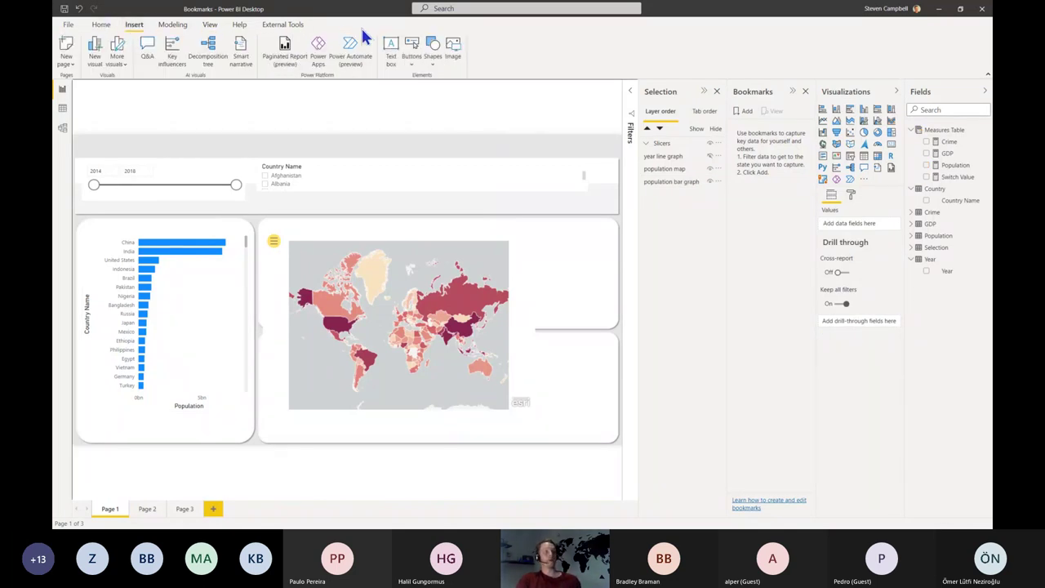
left_click(427, 64)
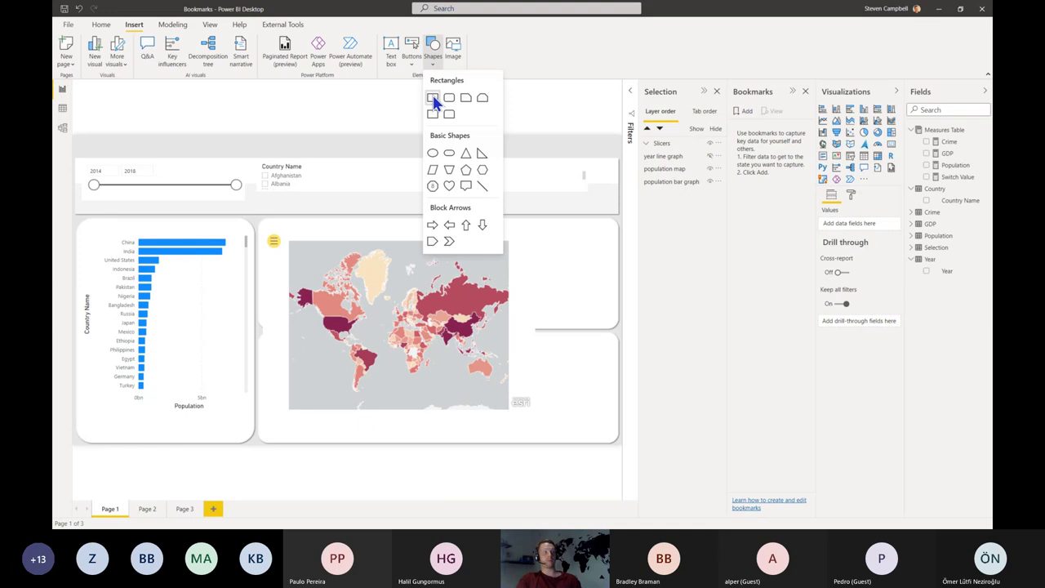
left_click(434, 102)
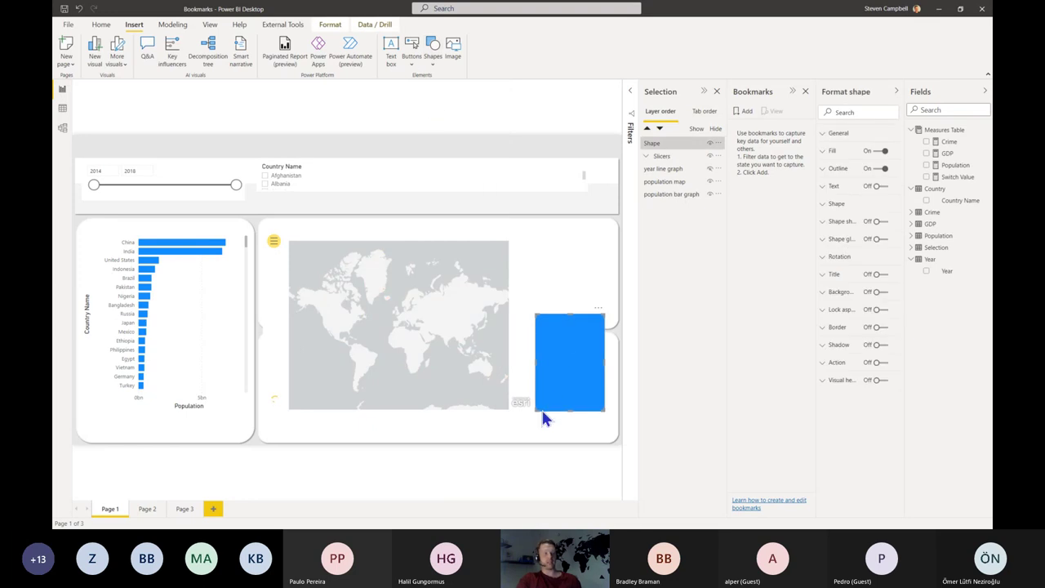
left_click_drag(537, 409, 574, 303)
- Duplicate the rectangle, placing one below the bar chart and one below the map
key("ctrl+c")
key("ctrl+v")
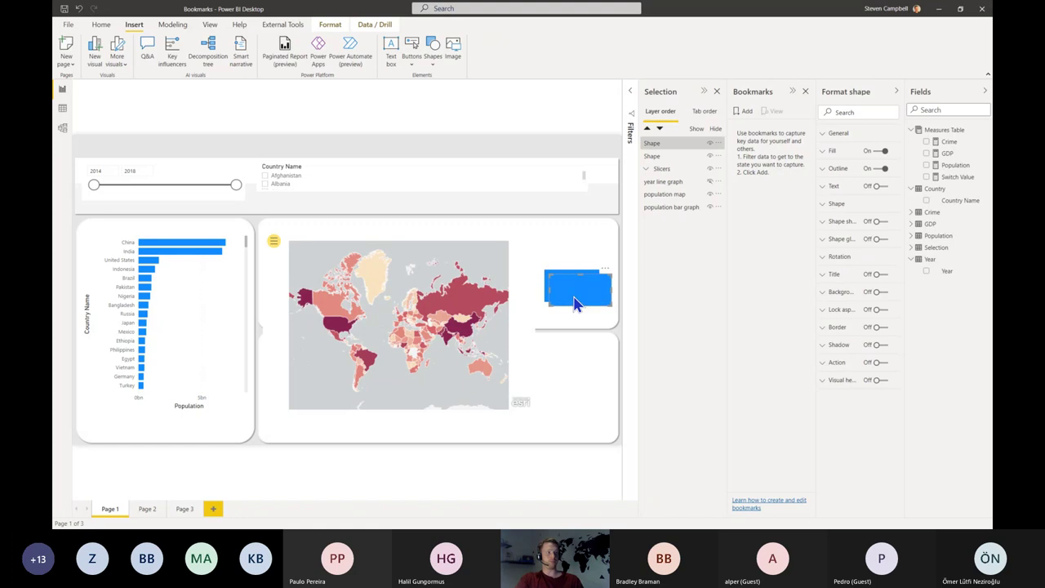
left_click_drag(287, 410, 184, 446)
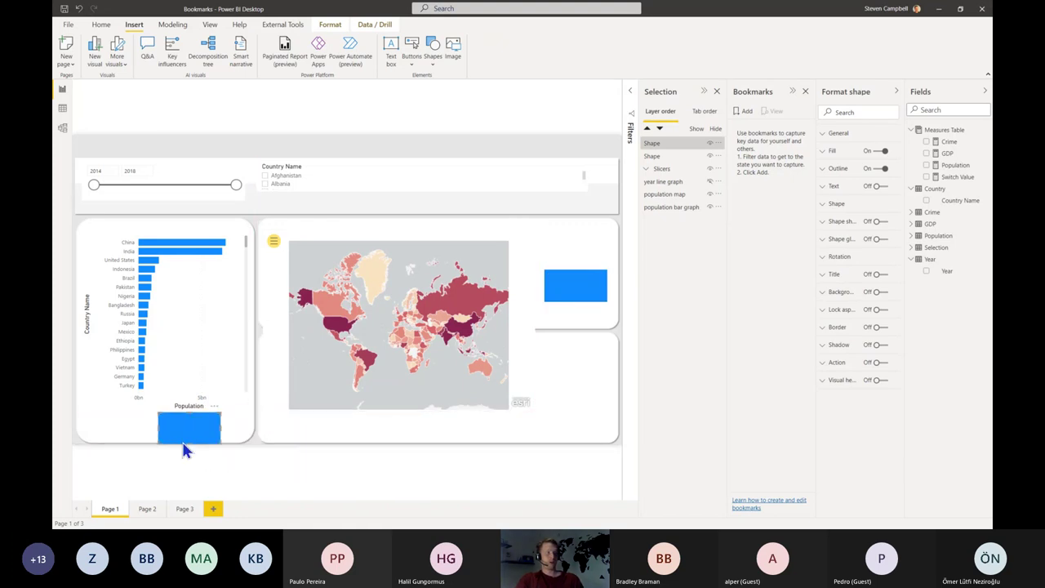
left_click_drag(584, 305, 436, 427)
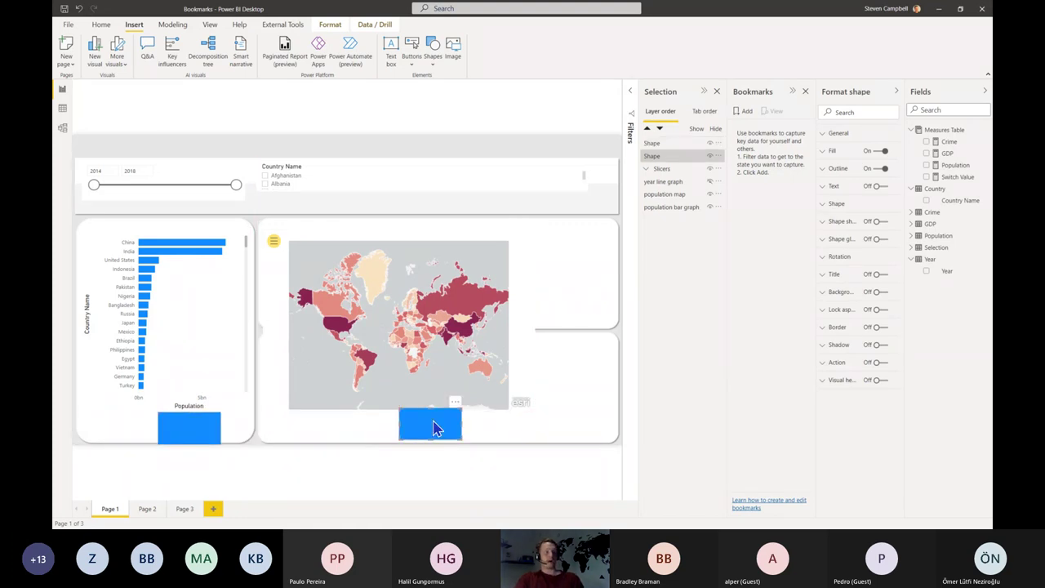
left_click(523, 330)
left_click(449, 427)
left_click(674, 195)
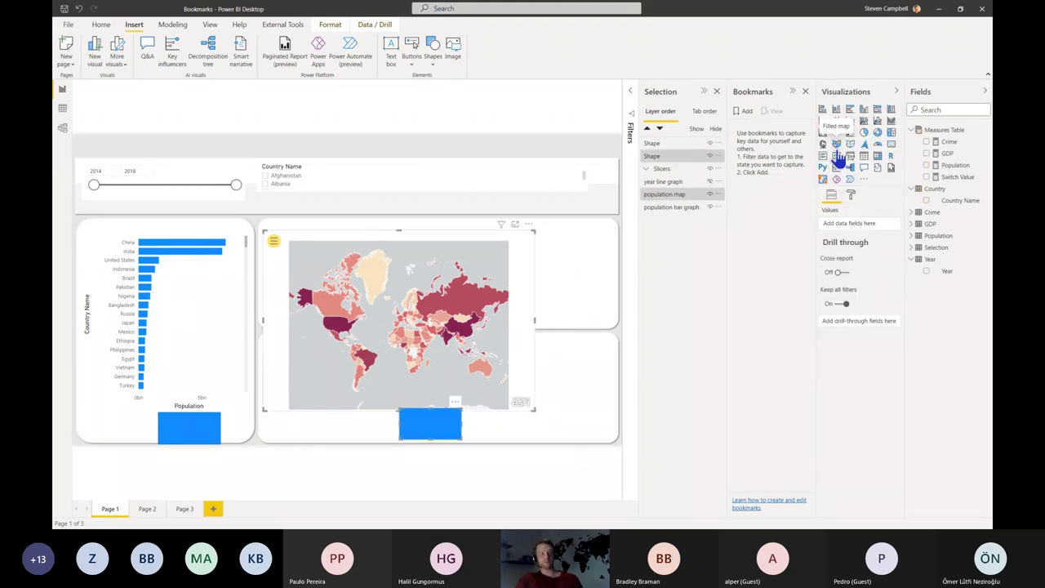
- Group the shape with the population map and name the group 'Map visual'
right_click(670, 156)
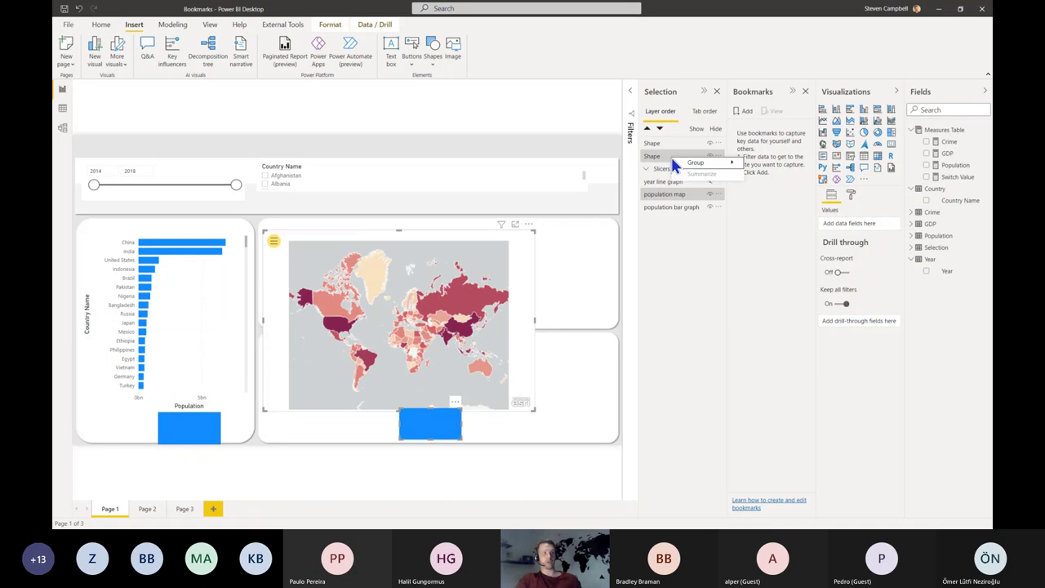
mouse_move(694, 162)
left_click(773, 159)
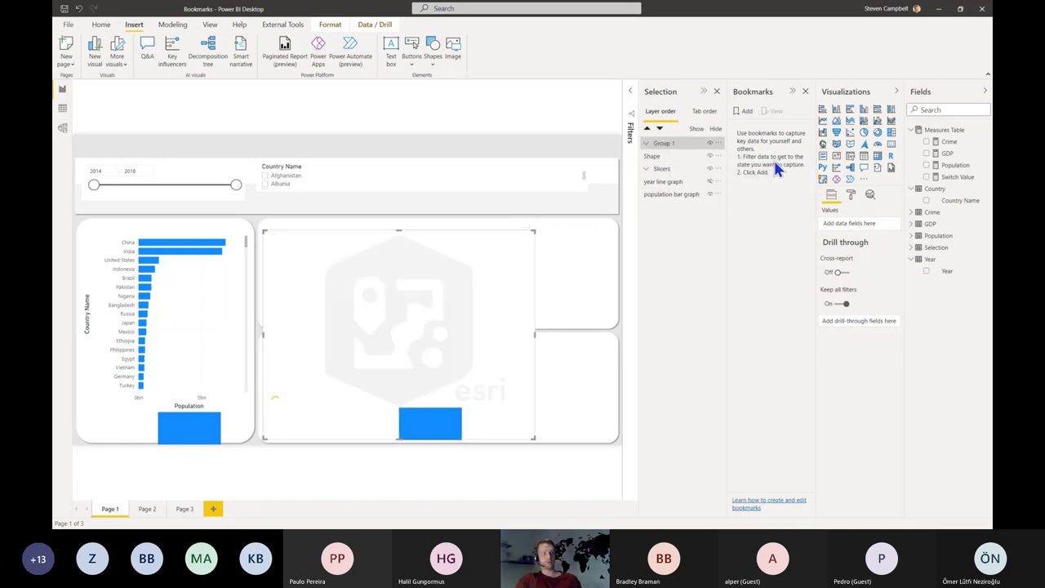
double_click(665, 144)
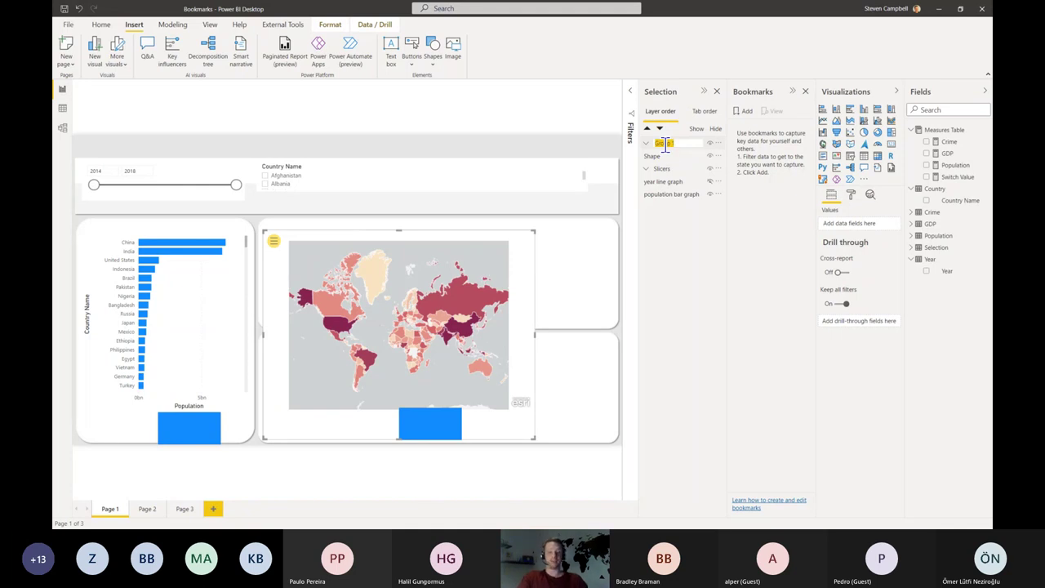
type("Map visual")
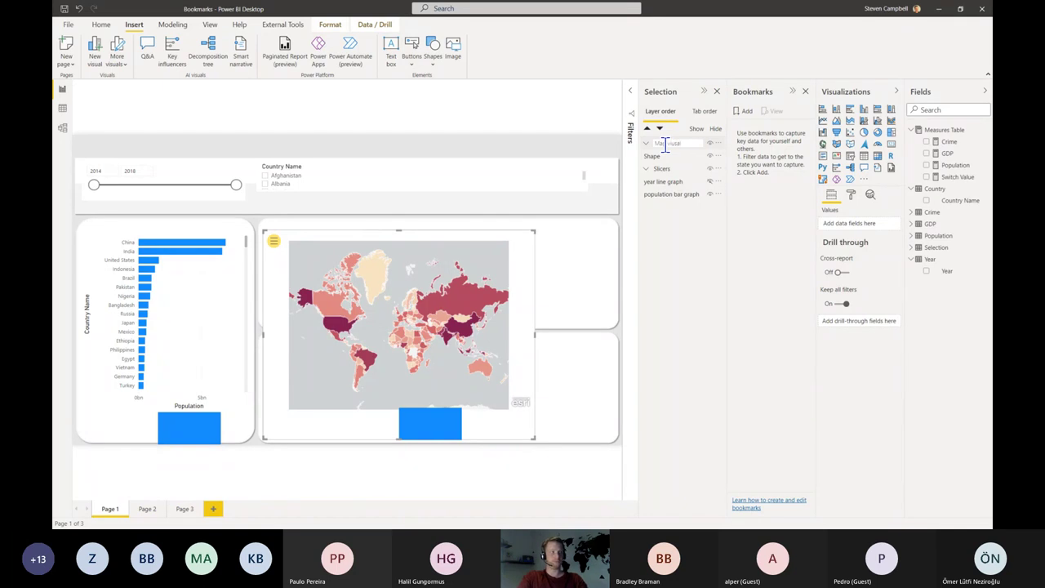
key("Return")
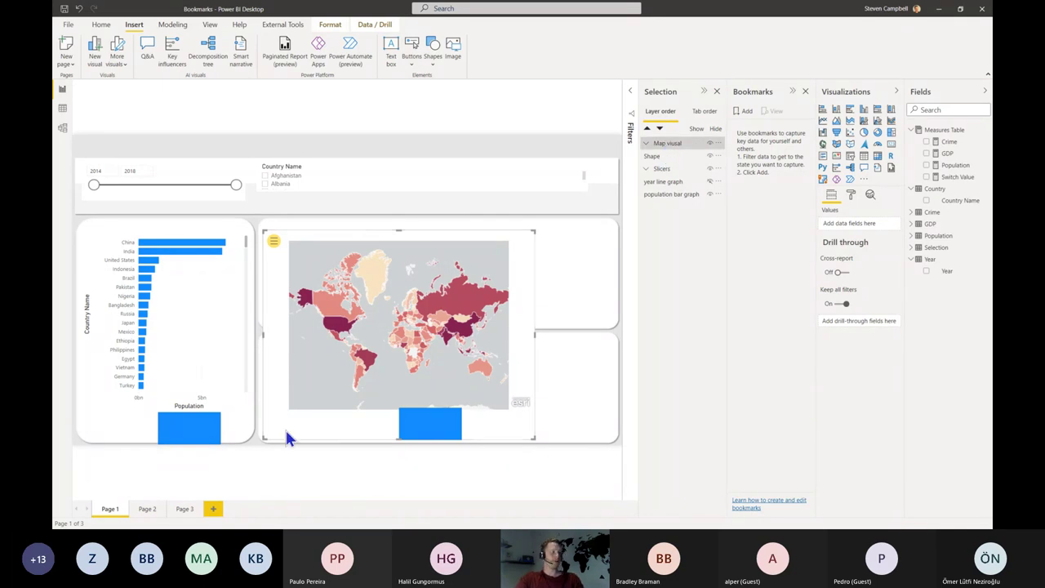
- Group the other shape with the population bar graph as 'Bar Graph visual'
left_click(672, 156)
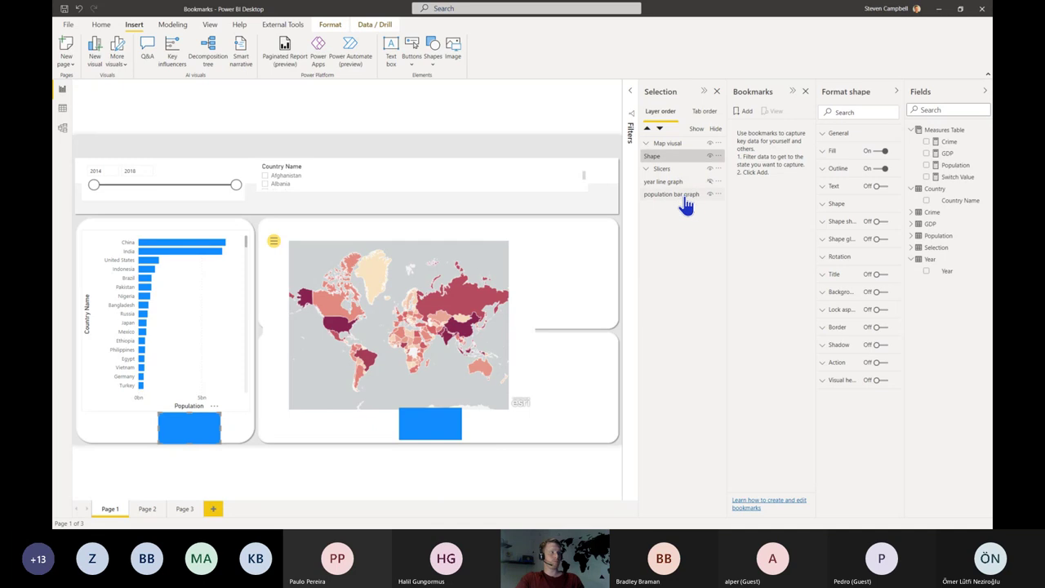
left_click(682, 195, "ctrl")
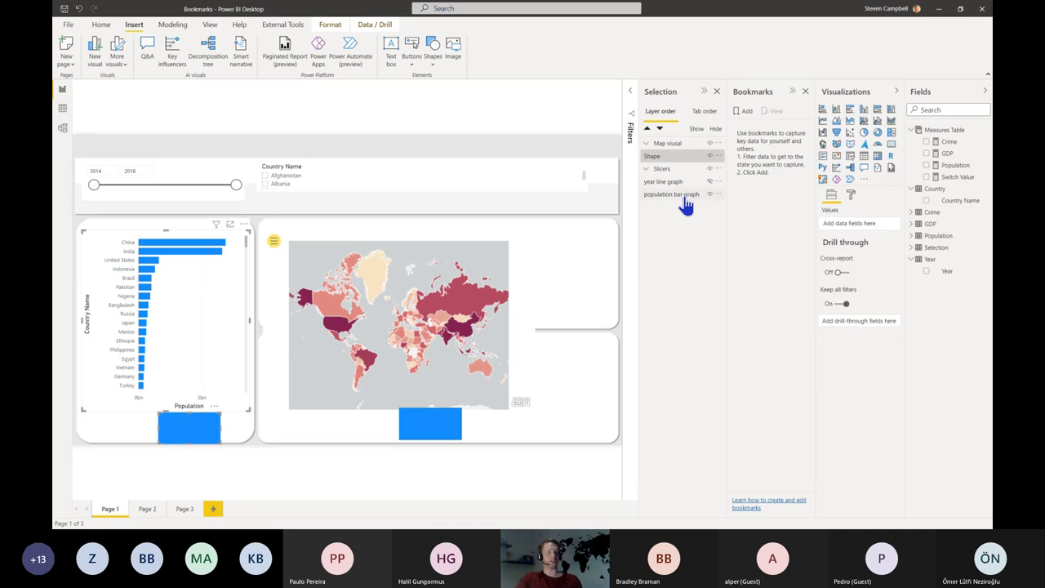
right_click(686, 204)
mouse_move(735, 201)
left_click(788, 202)
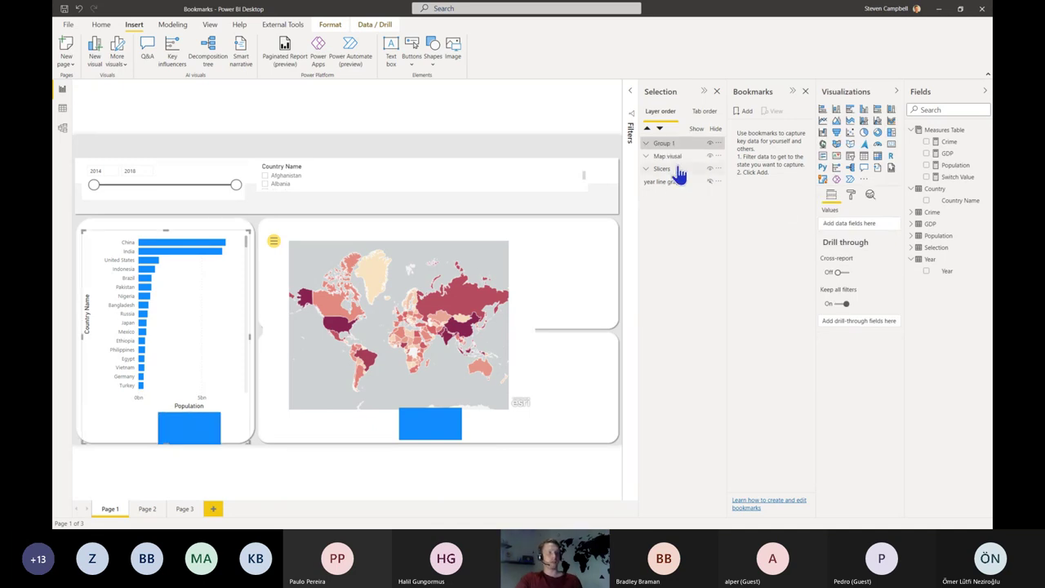
double_click(664, 143)
type("Bar")
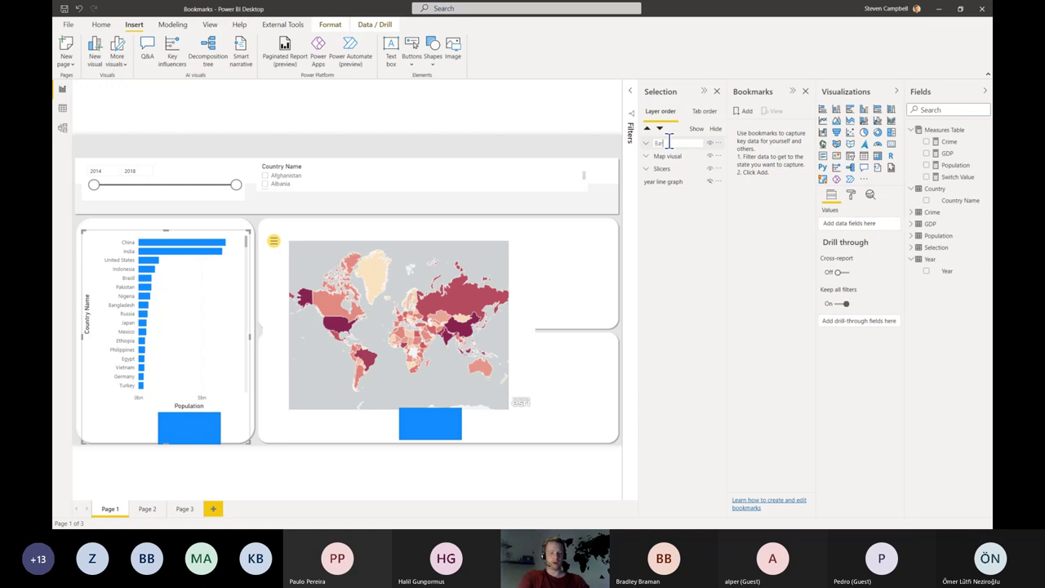
type(" Graph v")
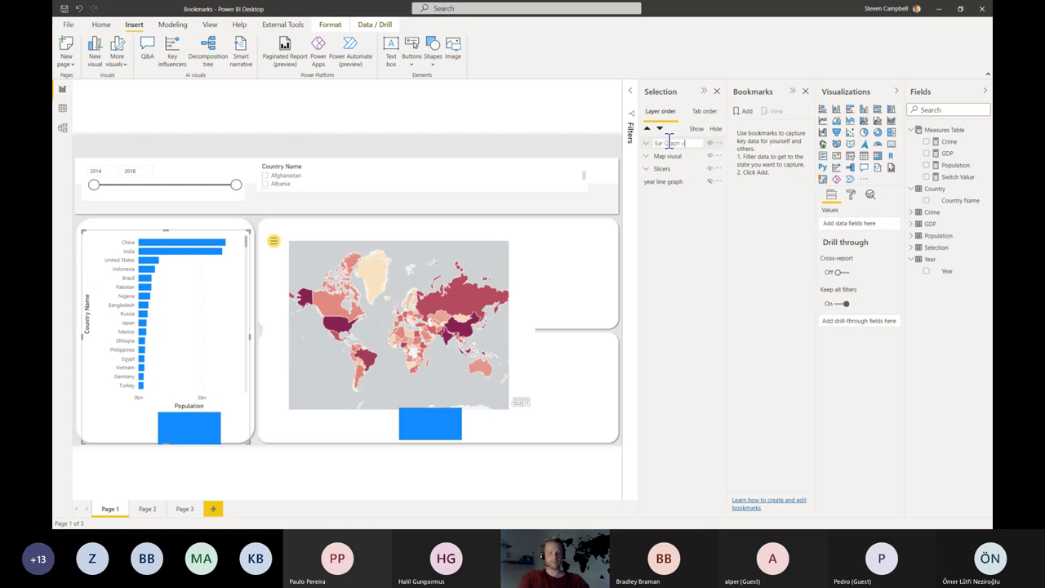
type("isual")
key("Return")
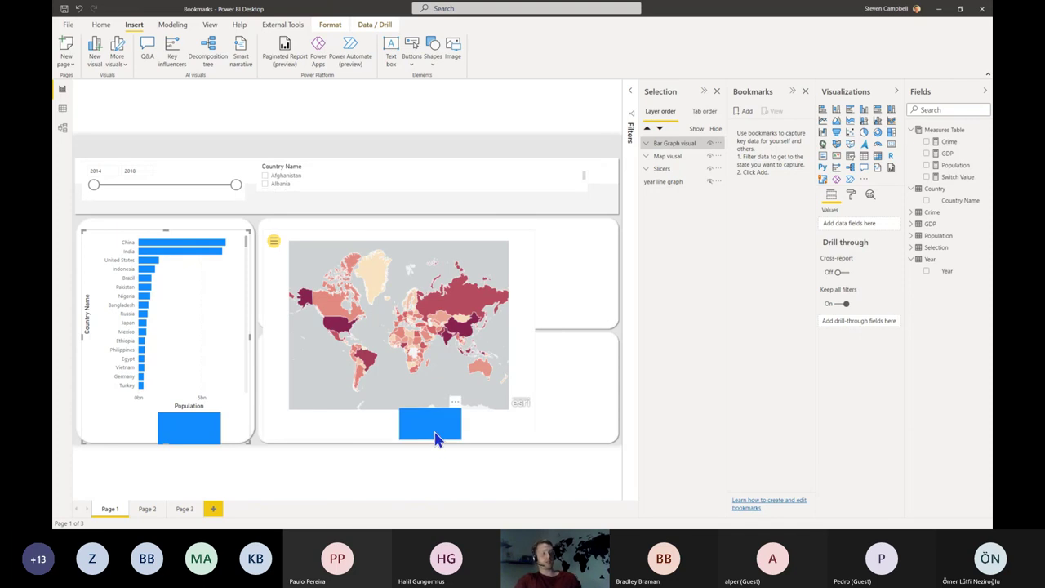
- Delete the blue shape from the Map visual group
left_click(646, 156)
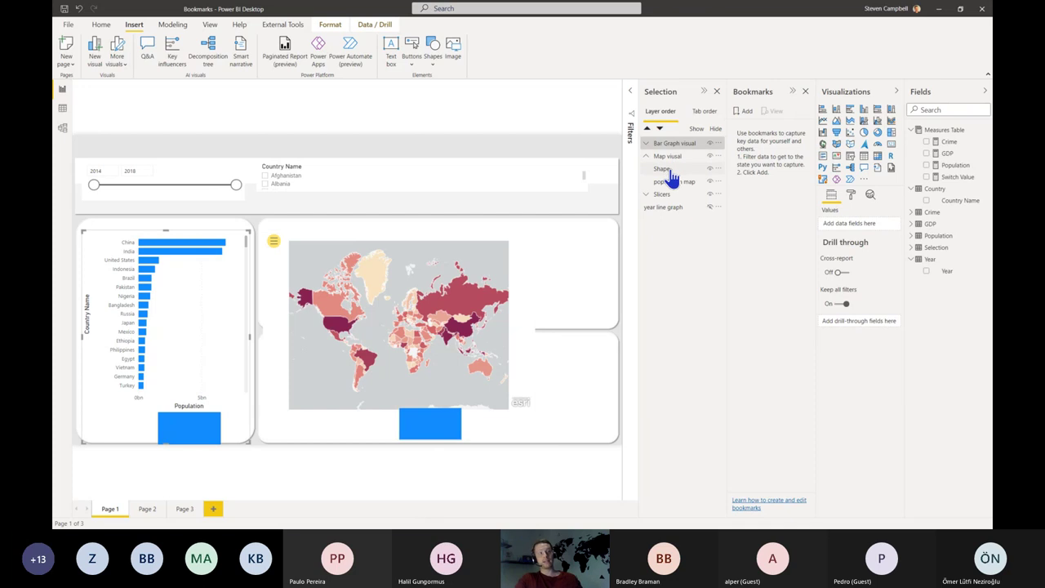
left_click(668, 168)
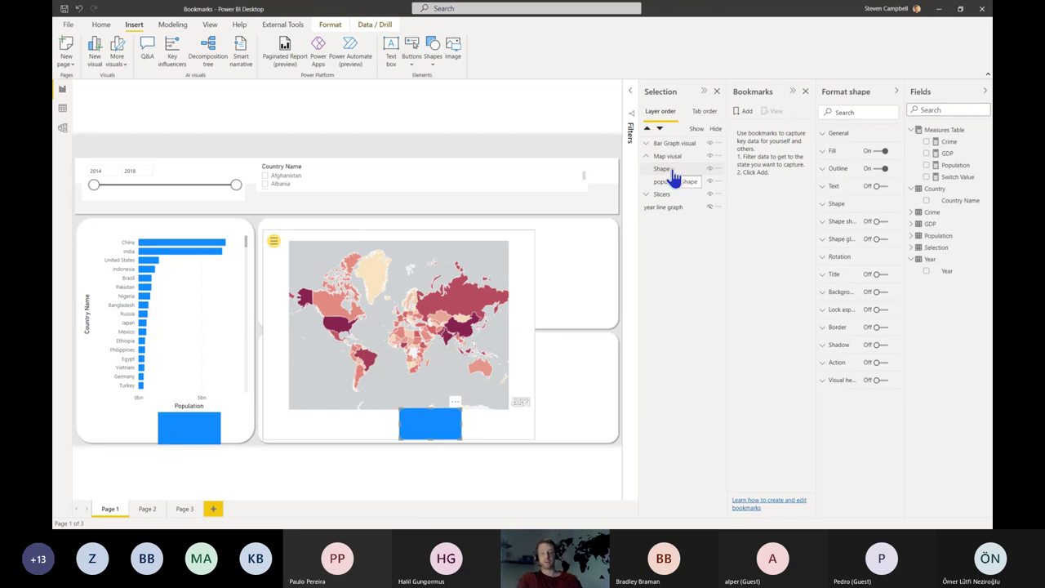
left_click(718, 167)
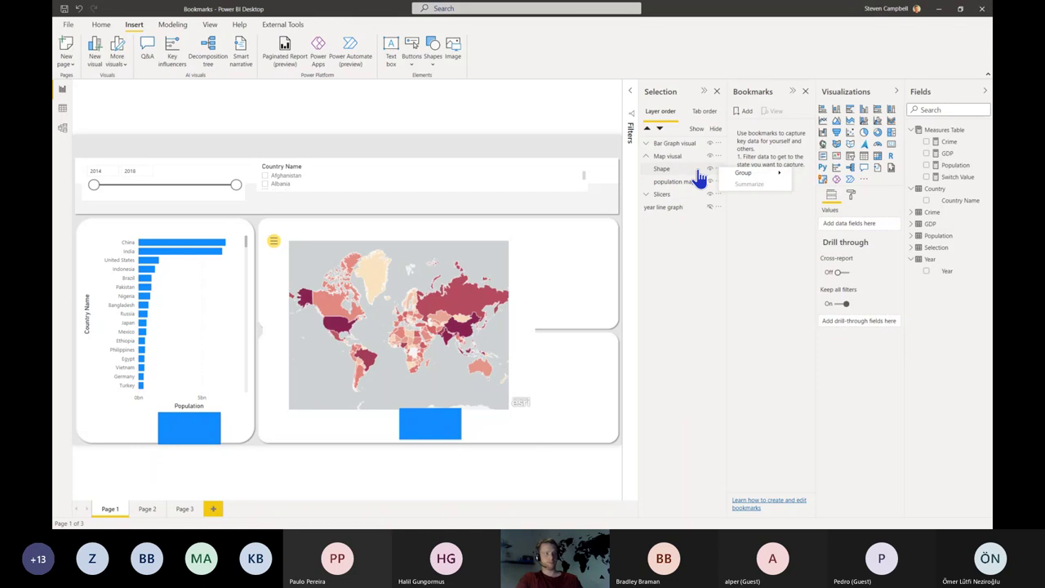
left_click(691, 334)
left_click(681, 169)
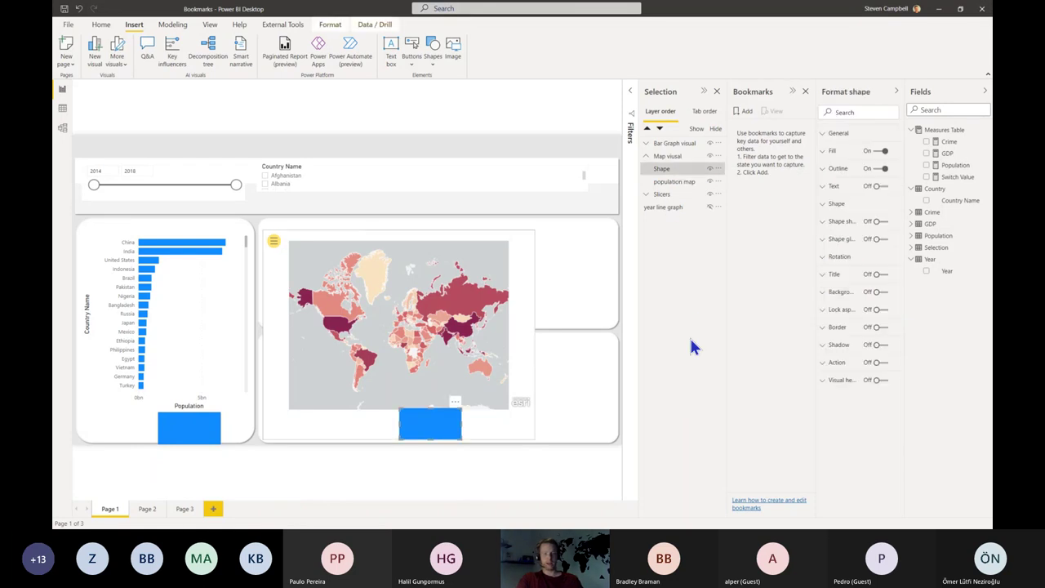
key("Delete")
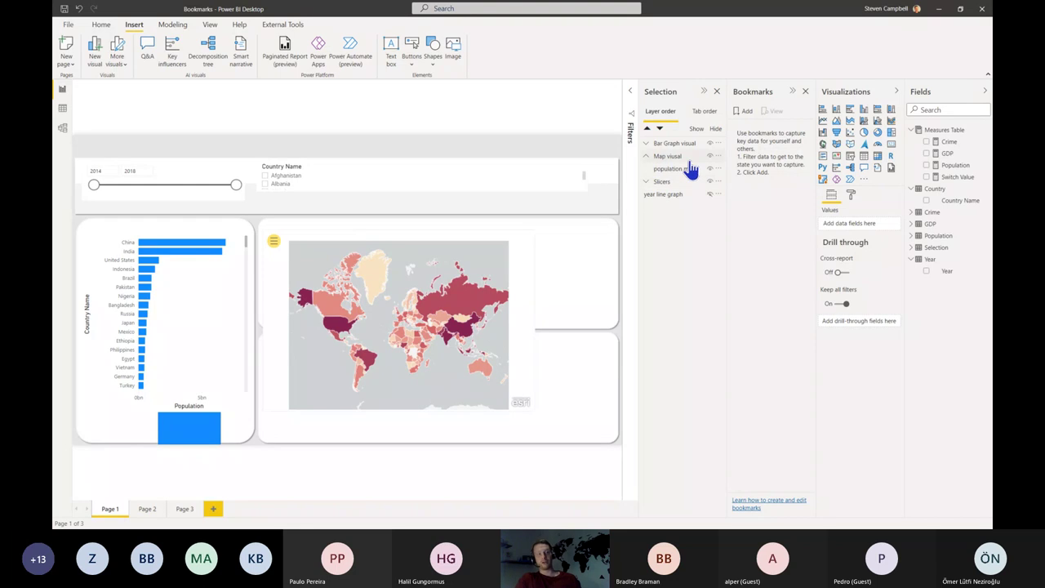
left_click_drag(659, 171, 653, 169)
- Delete the blue shape from the Bar Graph visual group and collapse the group
left_click(718, 181)
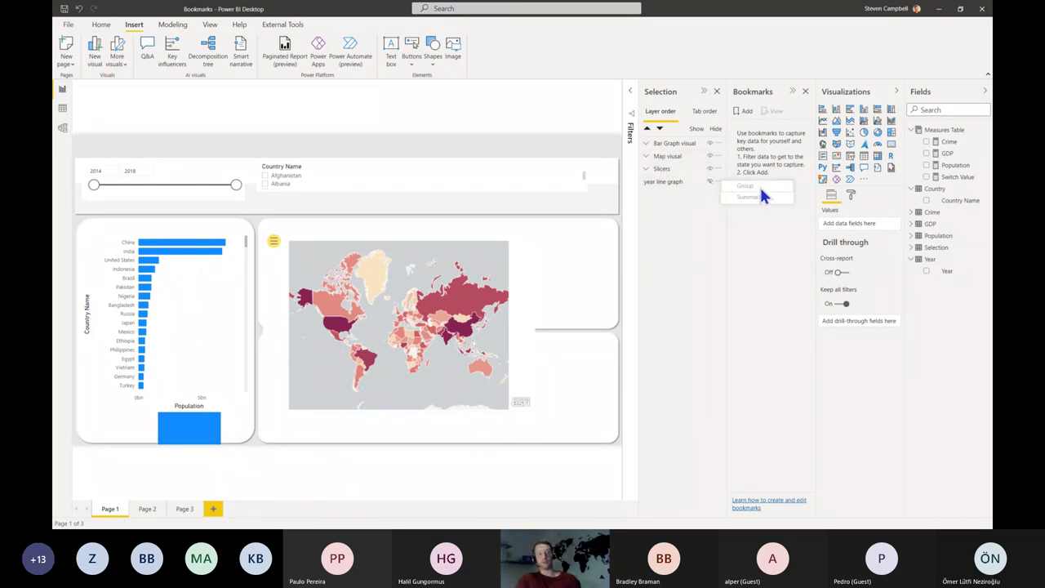
left_click(695, 219)
left_click(645, 145)
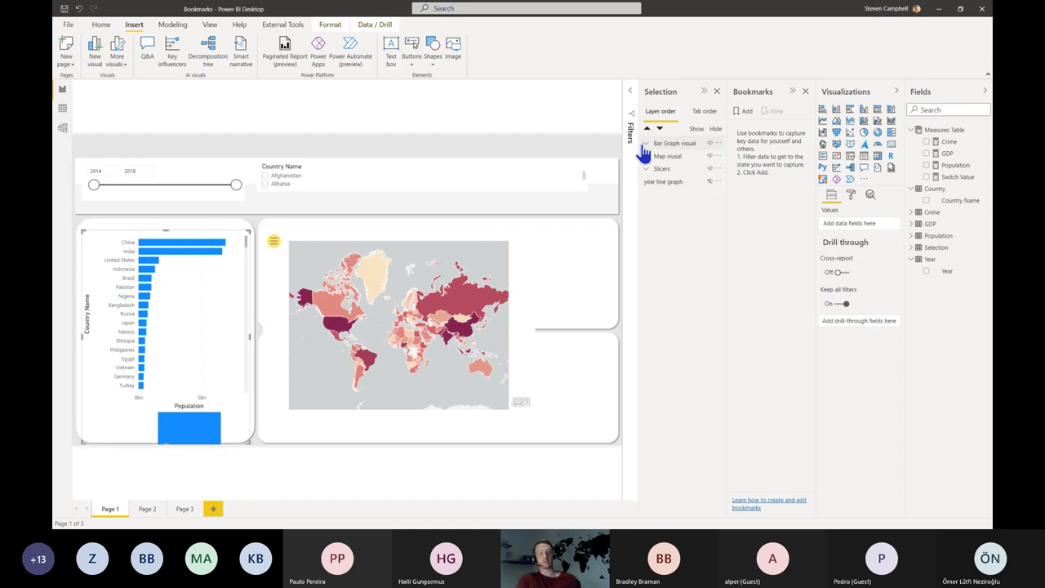
left_click(646, 145)
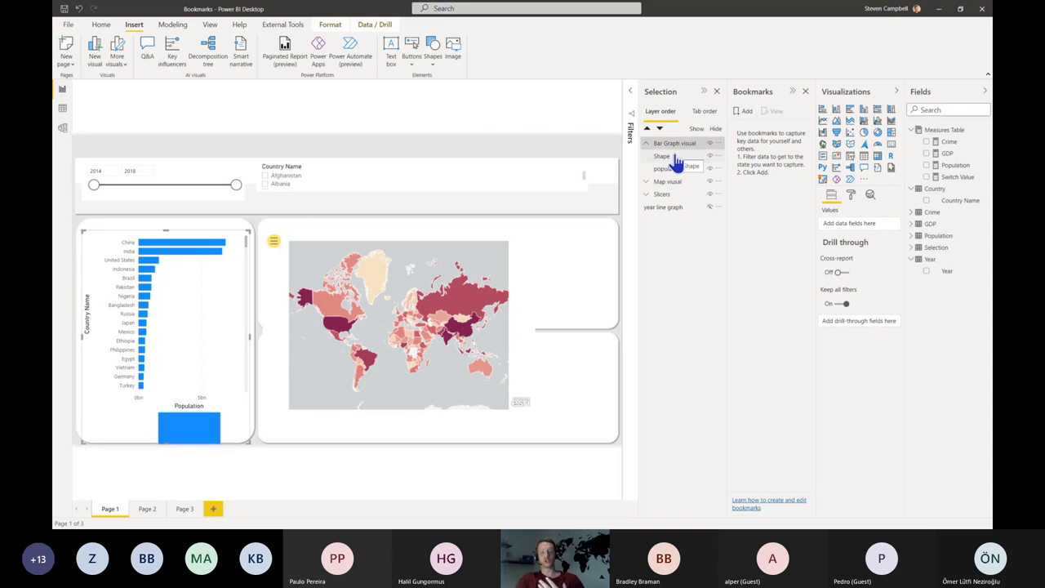
left_click(674, 157)
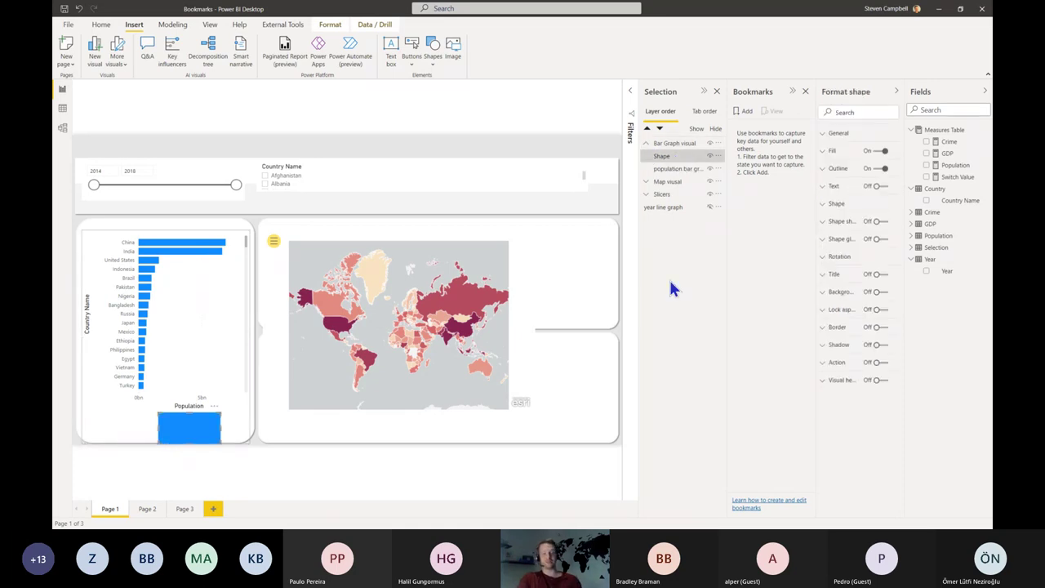
key("Delete")
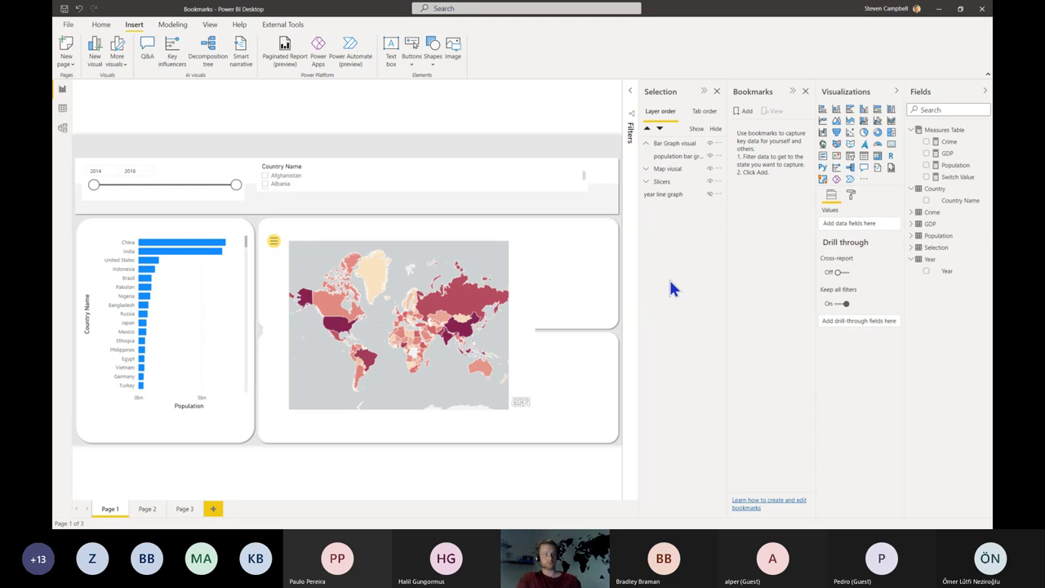
left_click(651, 148)
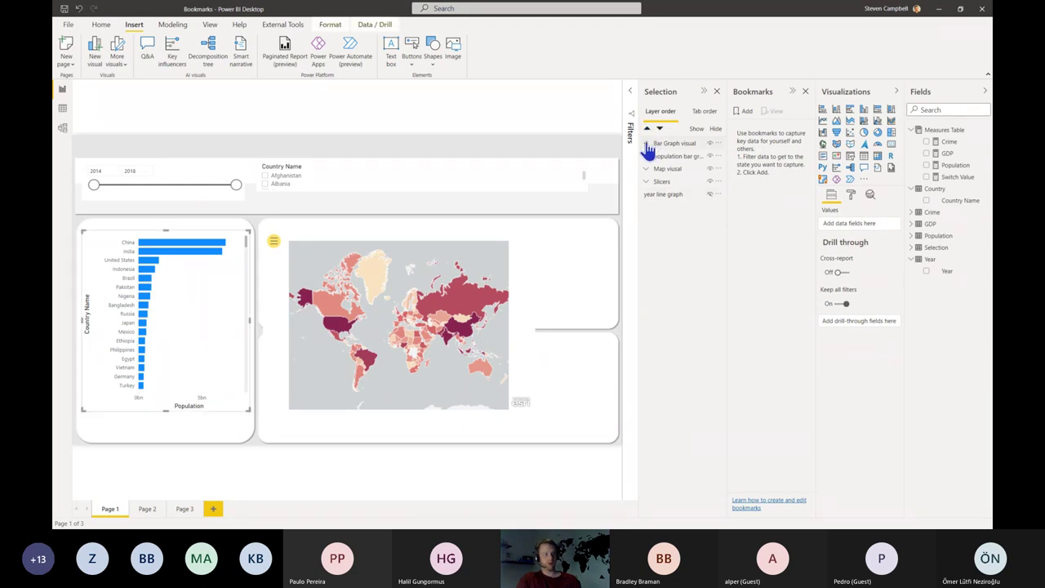
left_click(647, 144)
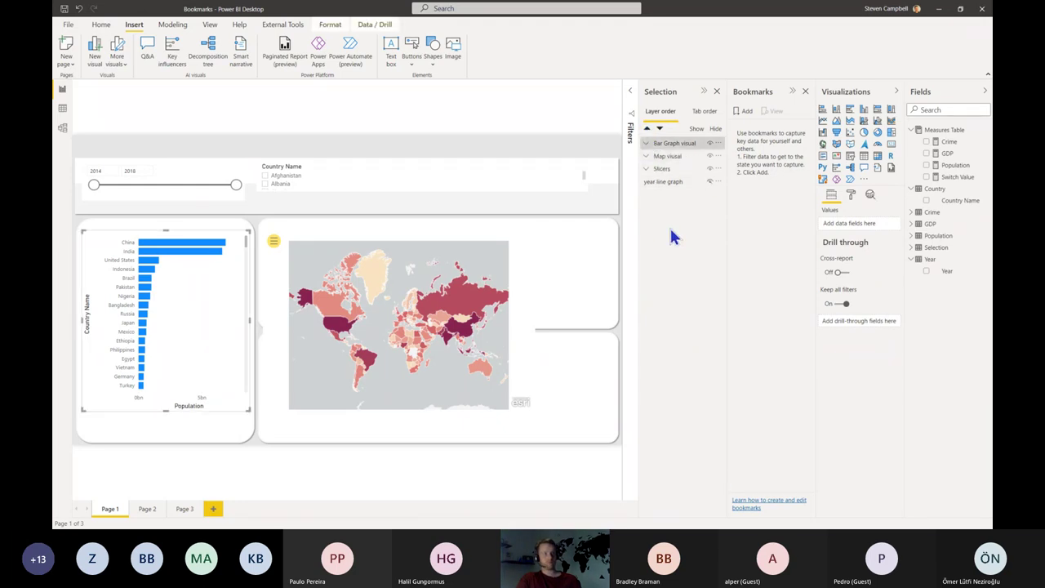
- Hide the Map visual group, then select both the Bar Graph visual and Map visual groups
left_click(651, 159)
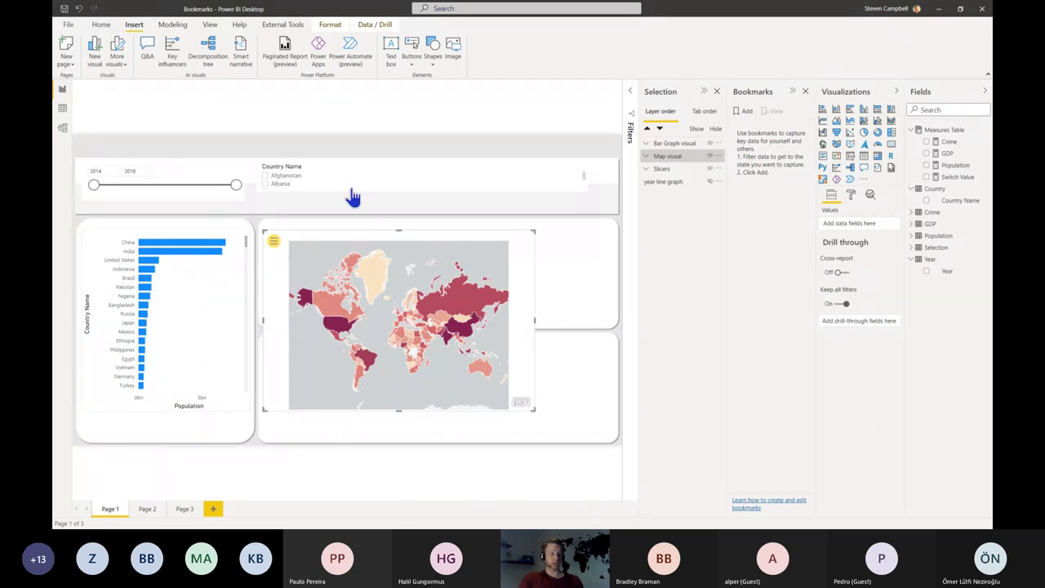
left_click(710, 156)
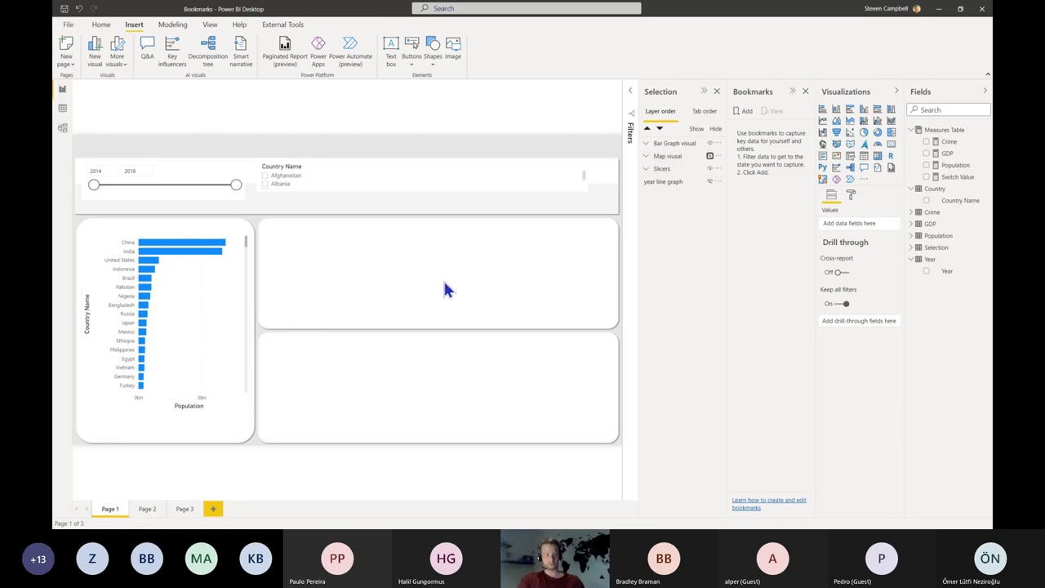
left_click(663, 157)
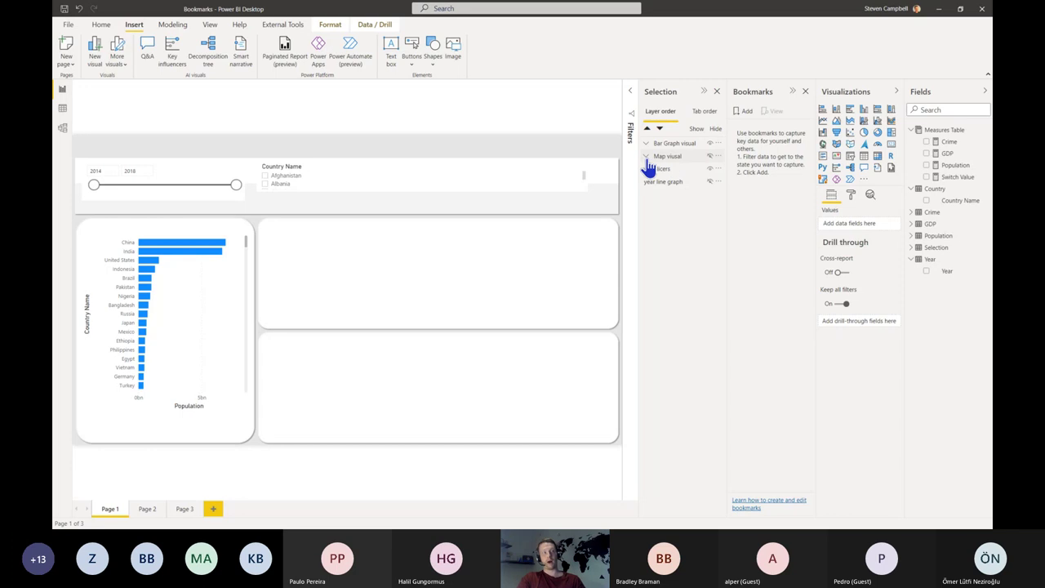
left_click(647, 159)
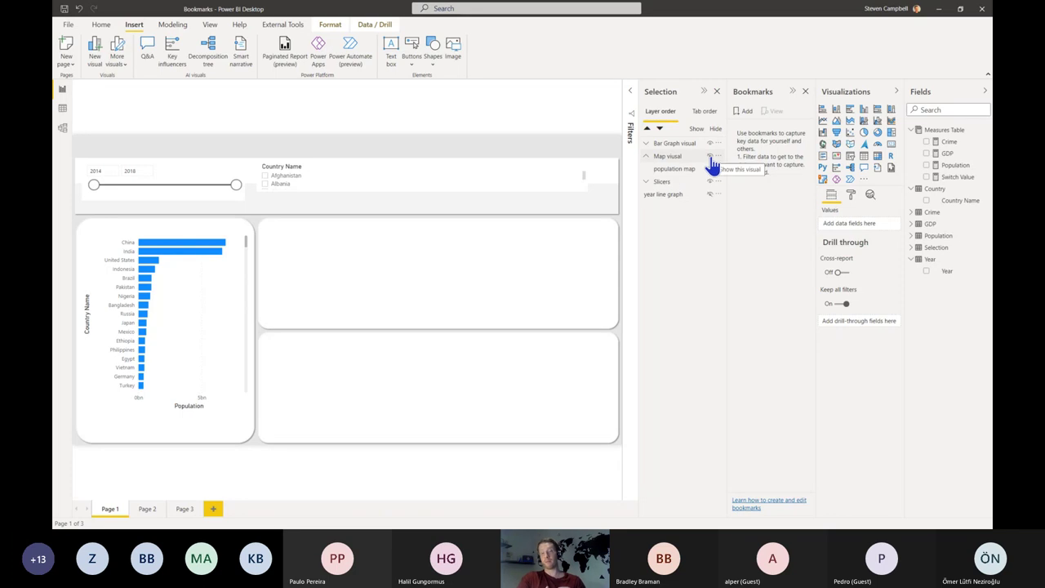
left_click(710, 157)
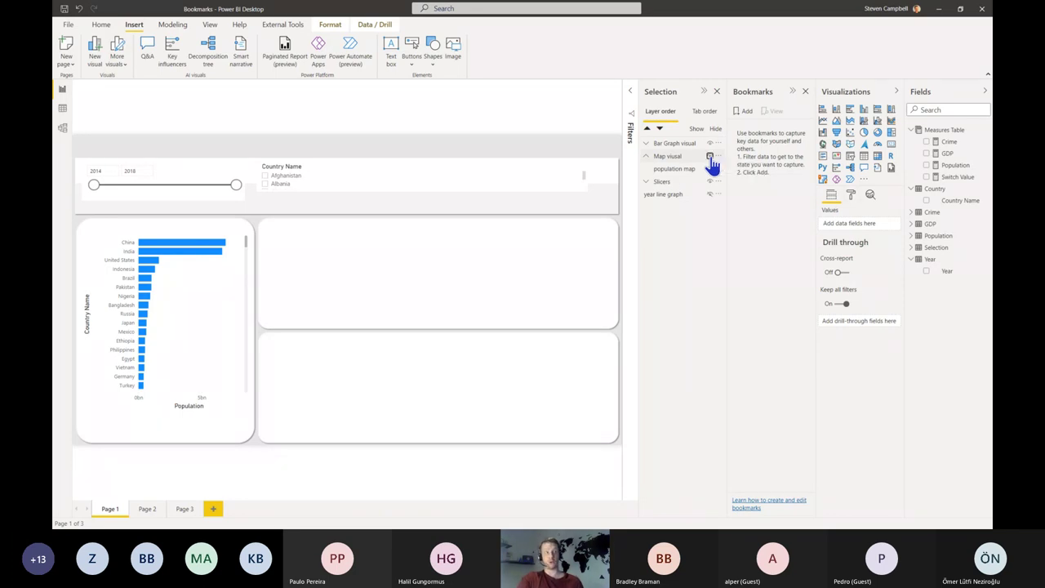
left_click(695, 168)
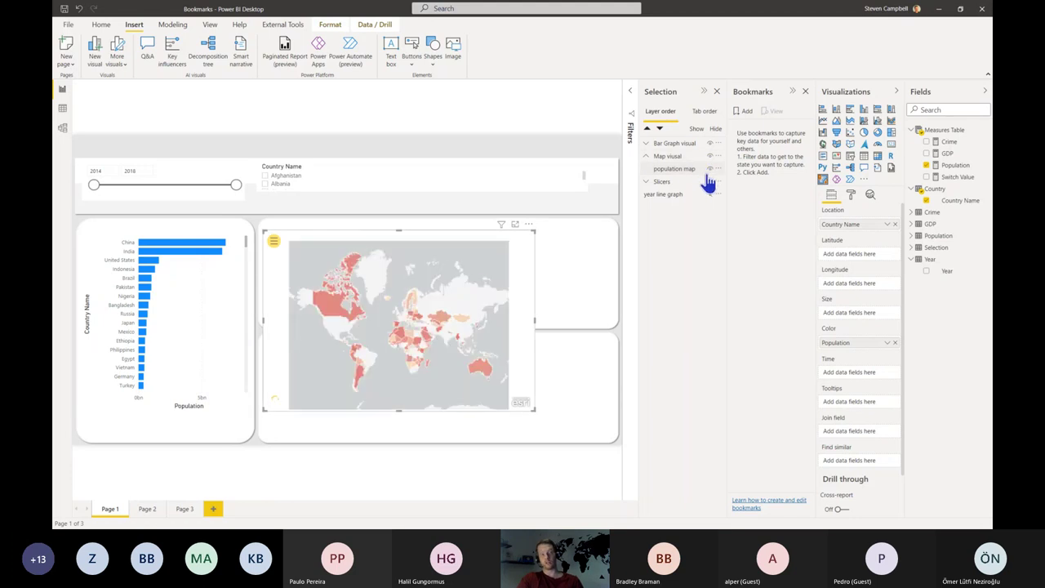
left_click(651, 167, "ctrl")
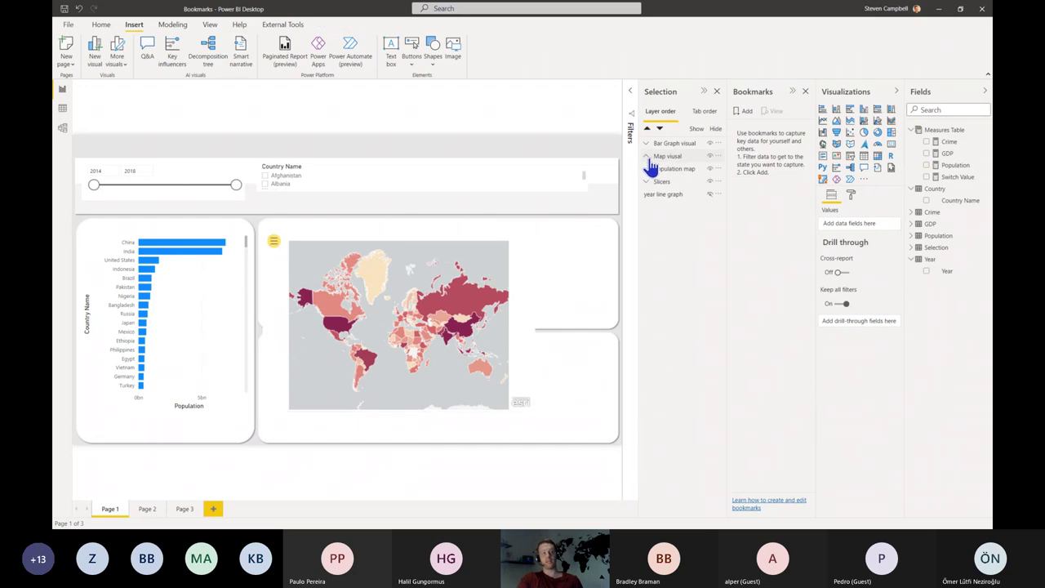
left_click(646, 156)
left_click(710, 155)
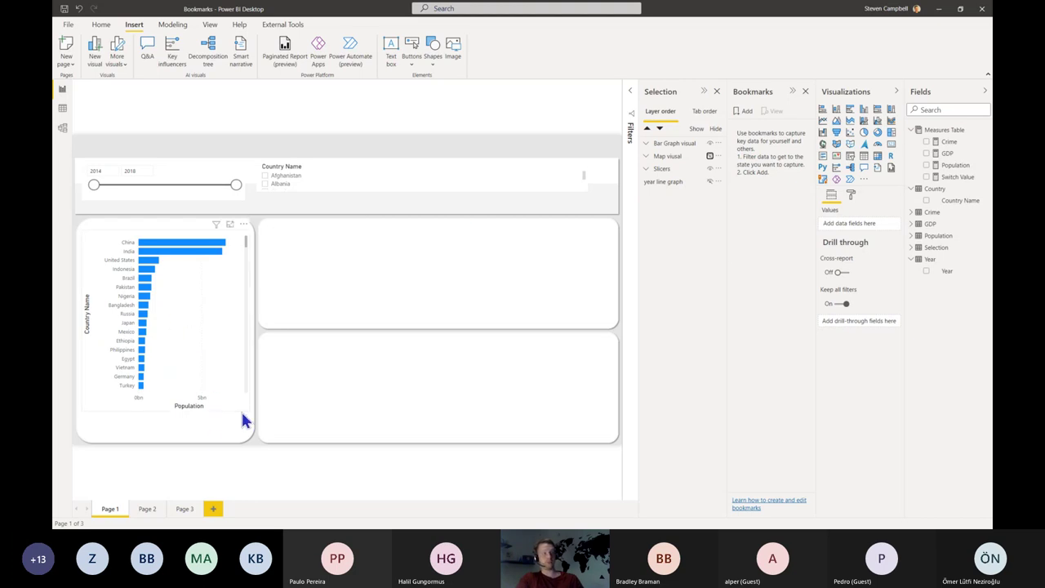
left_click(671, 146)
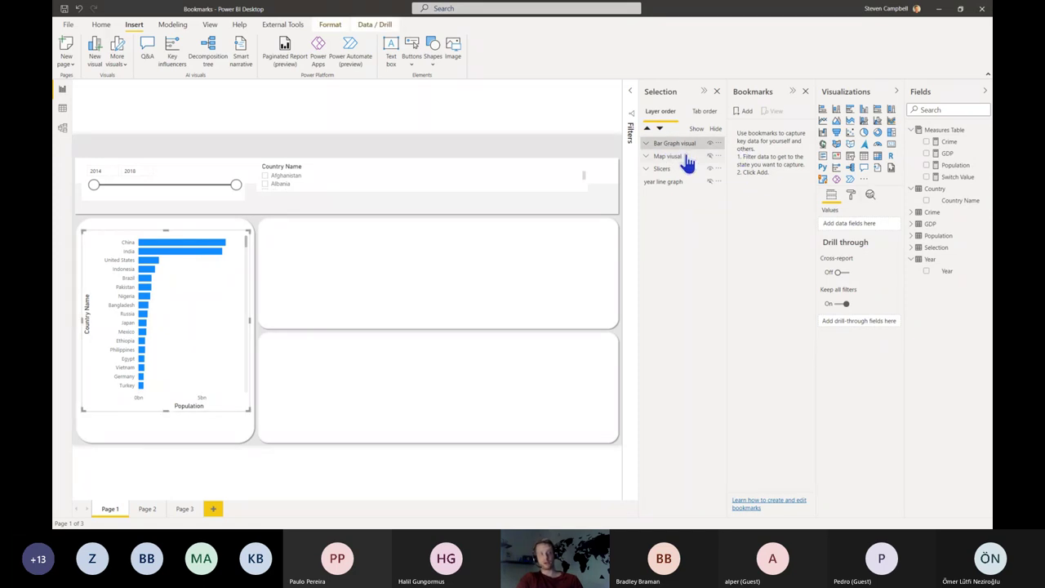
left_click(722, 156, "ctrl")
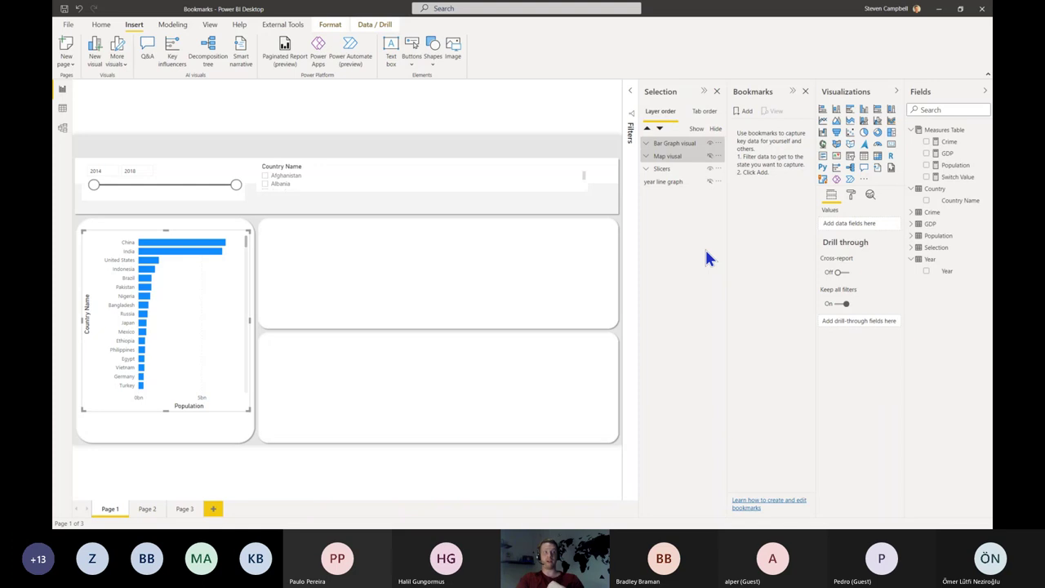
- Add Bookmark 1 capturing the page with the map hidden, and bring up its options
left_click(745, 114)
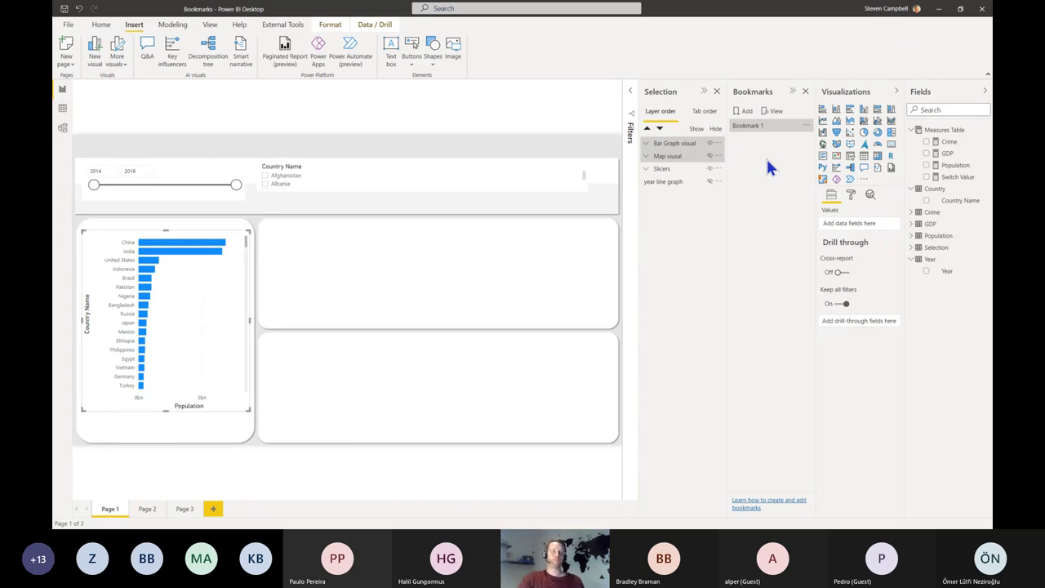
left_click(806, 126)
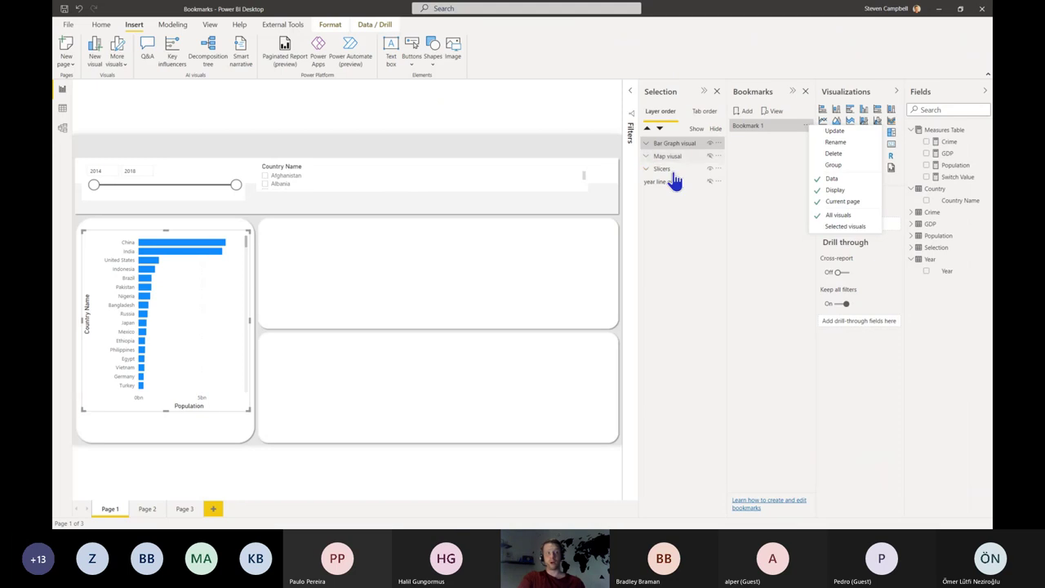
- Set Bookmark 1 to Selected visuals only, verify it, and close the menu
left_click(841, 227)
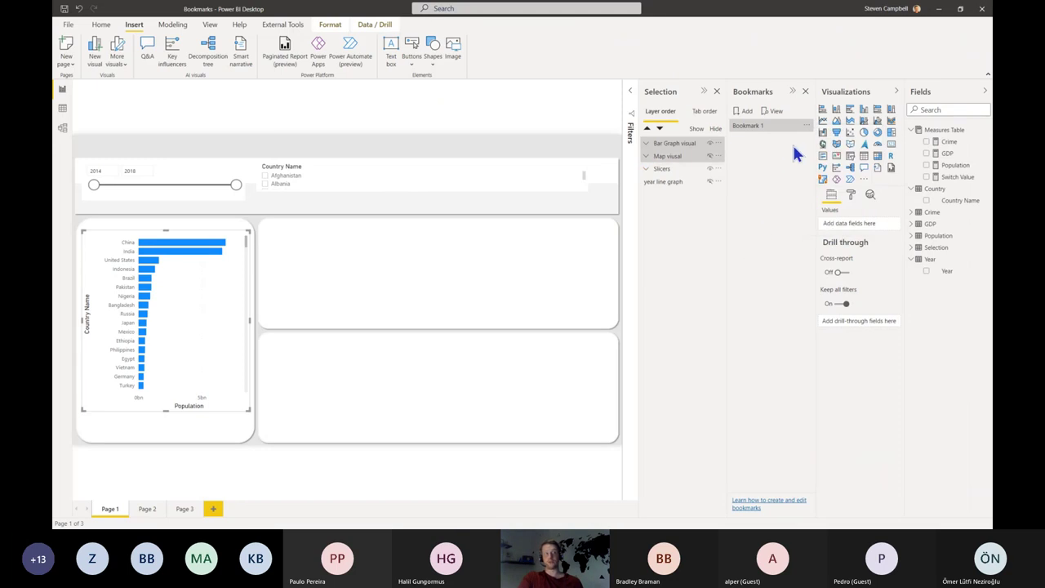
left_click(808, 126)
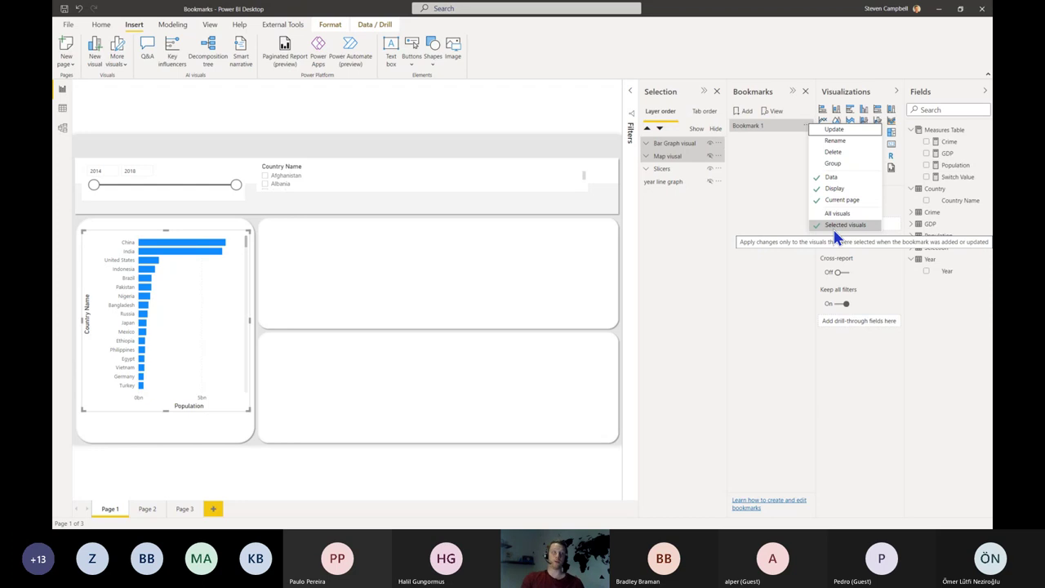
left_click(523, 286)
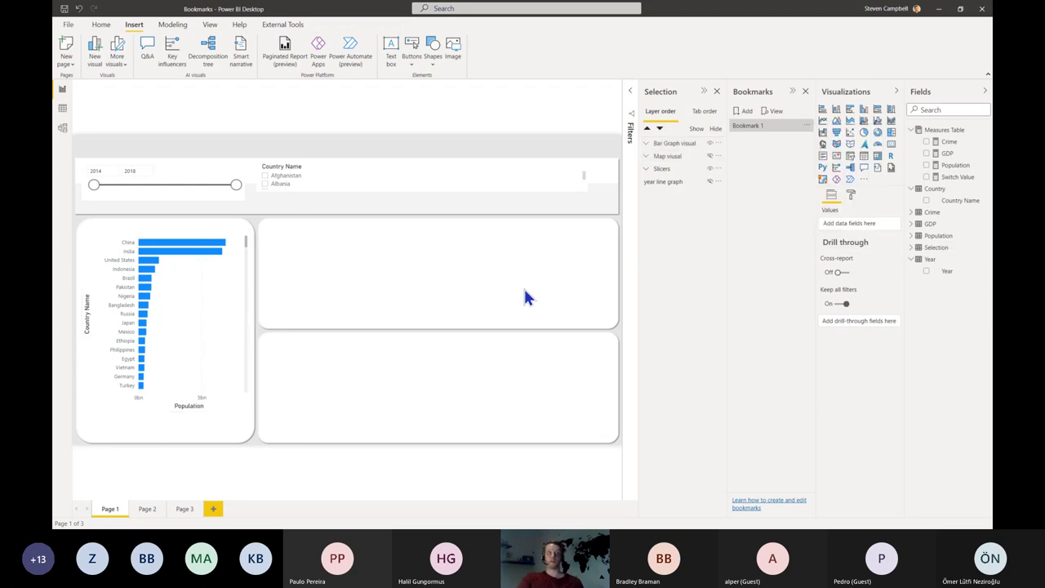
- Add Year as a page filter using basic filtering, with only 2015 ticked
left_click(632, 110)
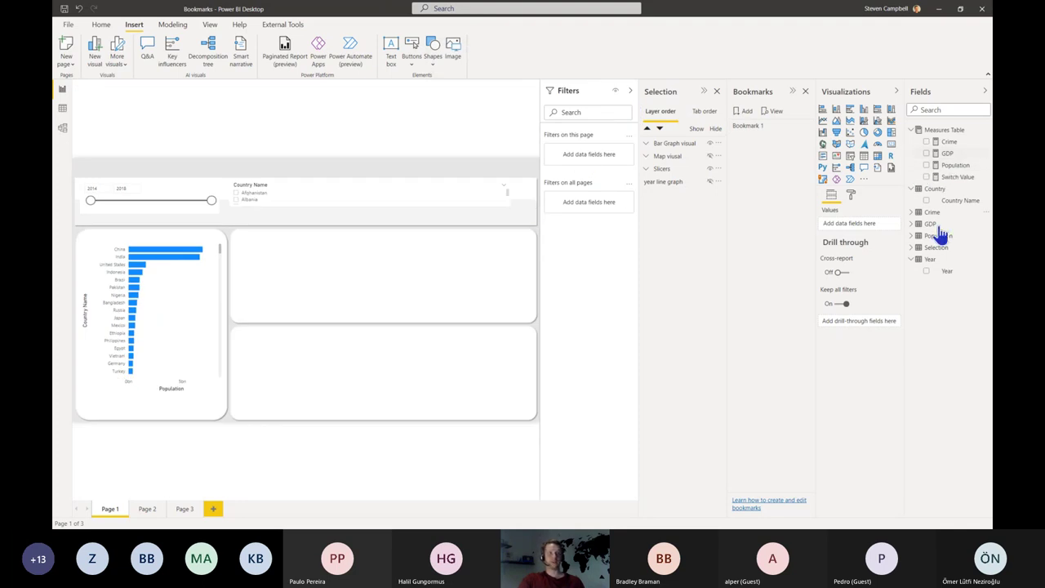
left_click_drag(947, 270, 584, 158)
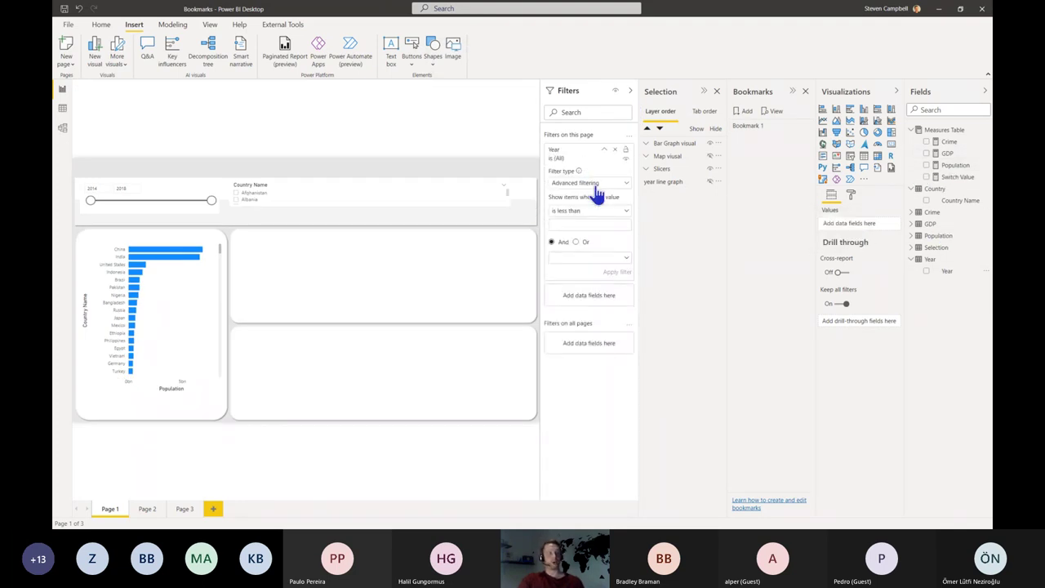
left_click(597, 184)
left_click(583, 209)
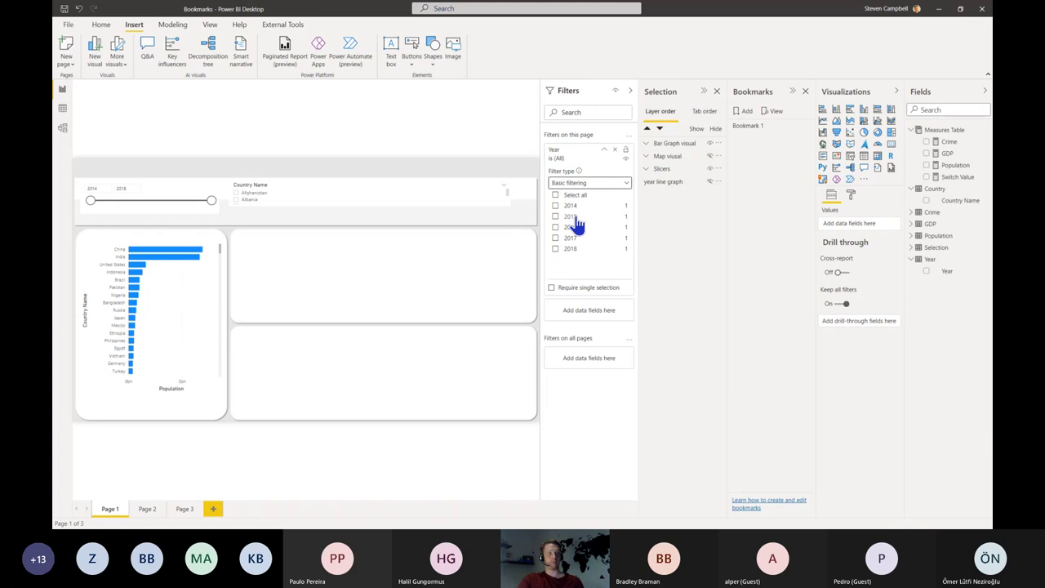
left_click(575, 217)
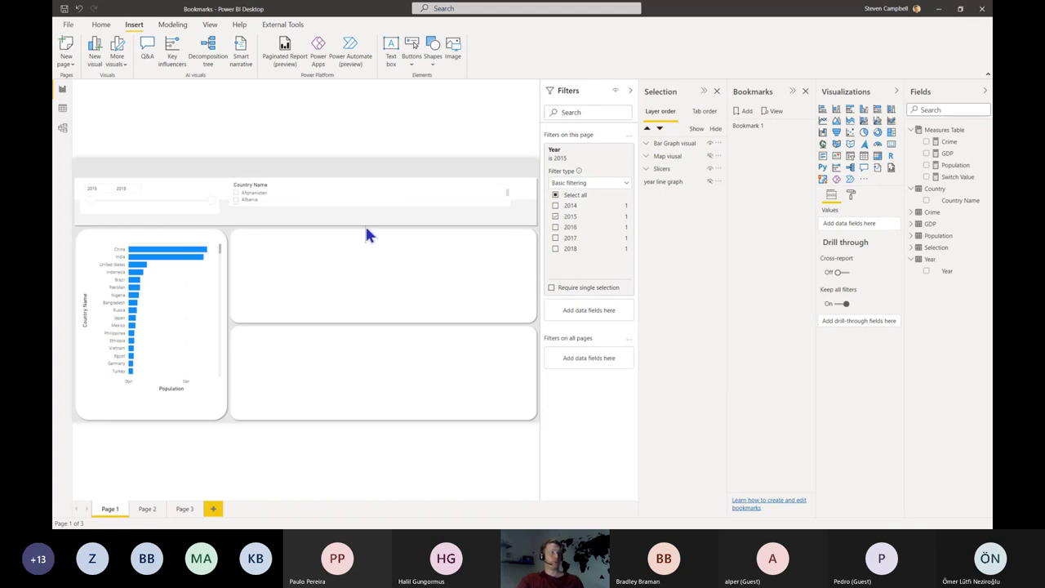
- Select Afghanistan and Albania in the country slicer and save the view as Bookmark 2
left_click(248, 201)
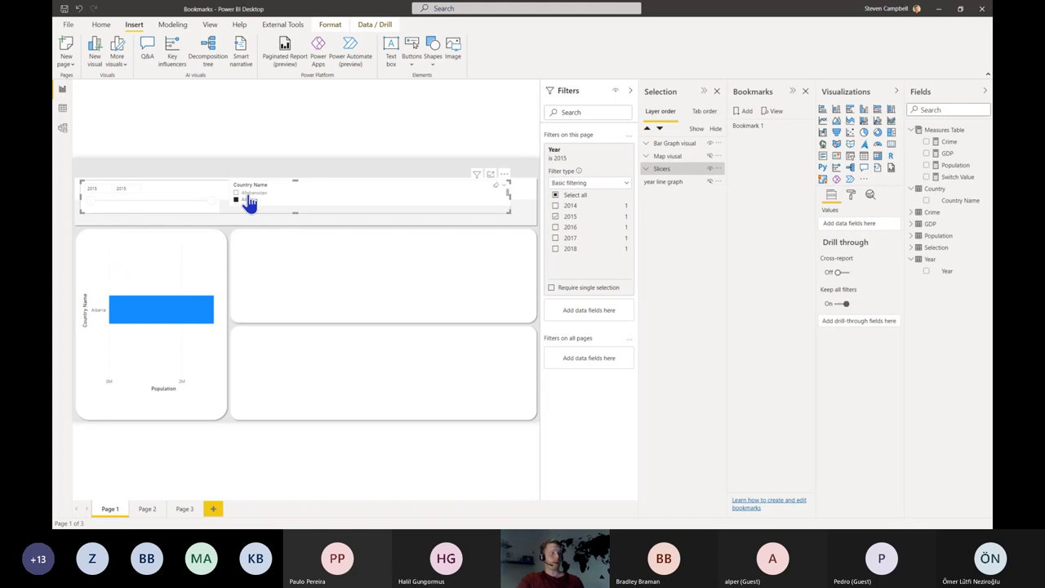
left_click(247, 201)
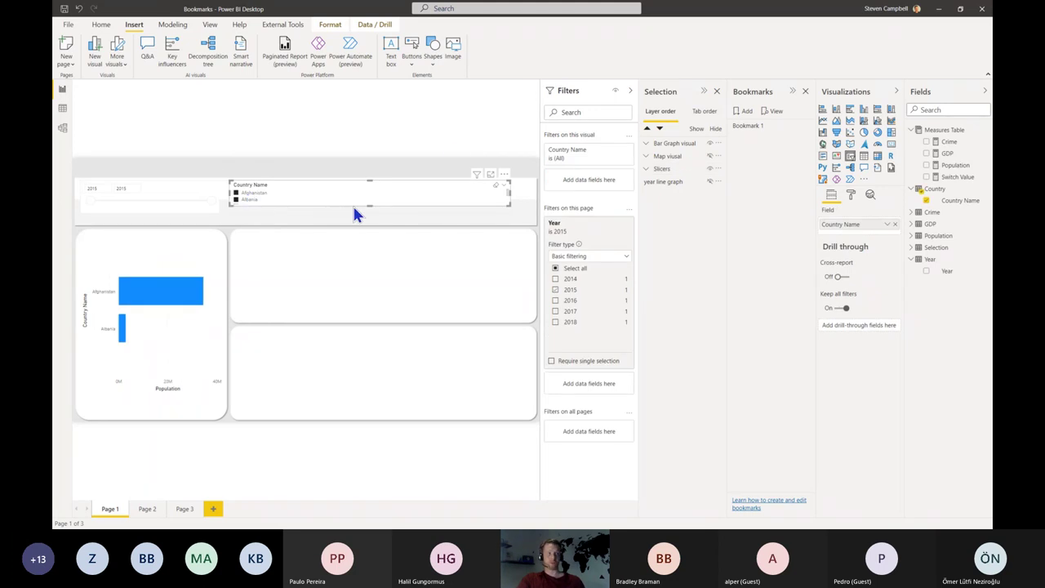
left_click(743, 112)
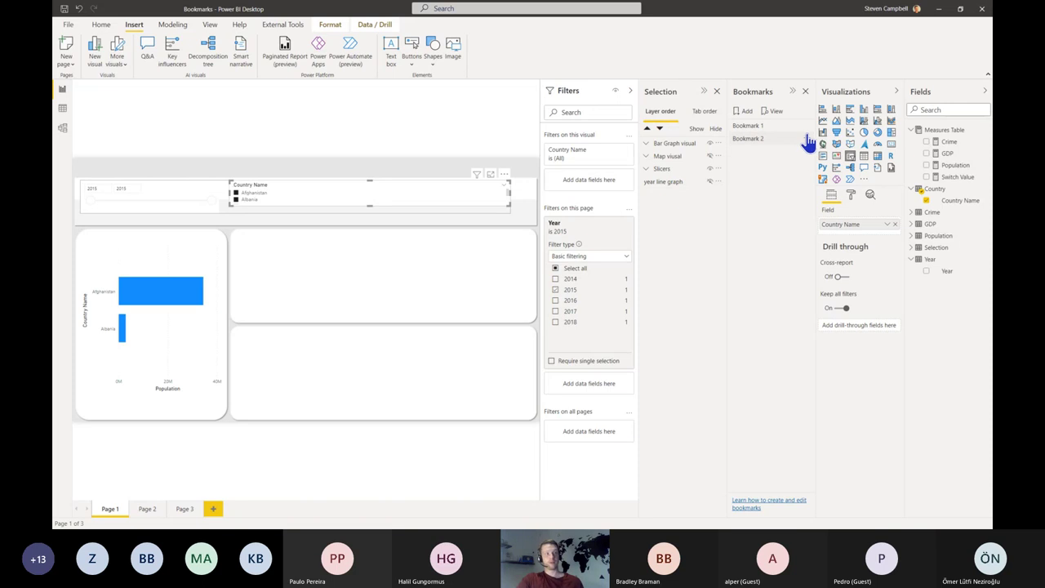
left_click(806, 139)
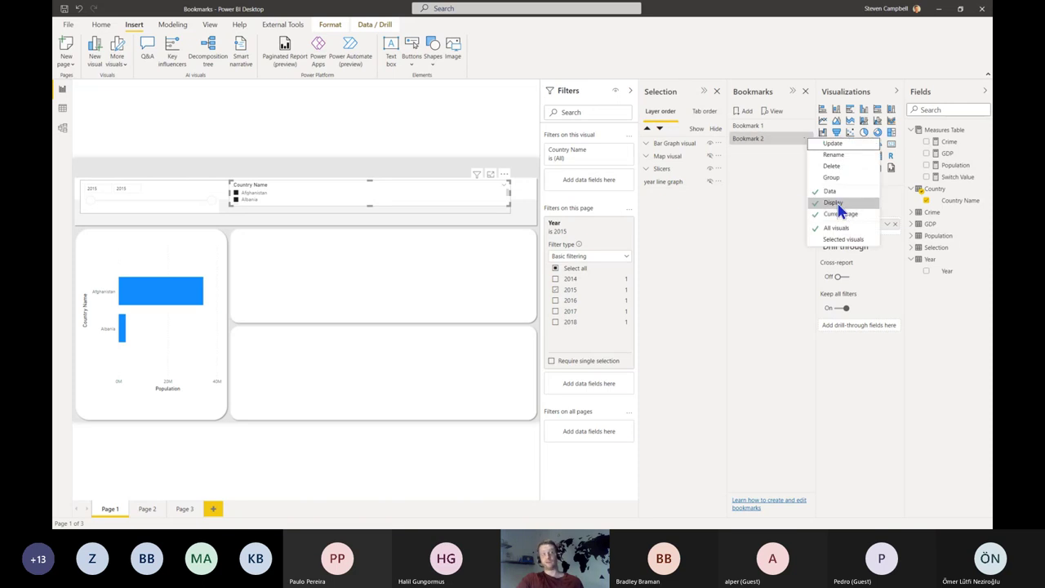
- Collapse the panes, clear the country slicer and Year filter, then apply Bookmark 2
left_click(762, 205)
left_click(704, 91)
left_click(653, 98)
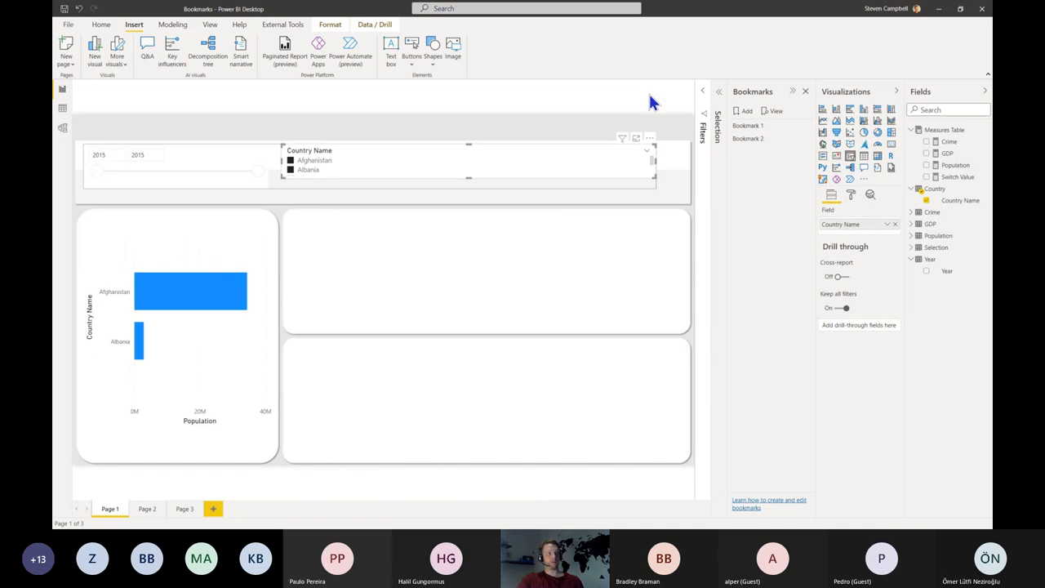
left_click(637, 153)
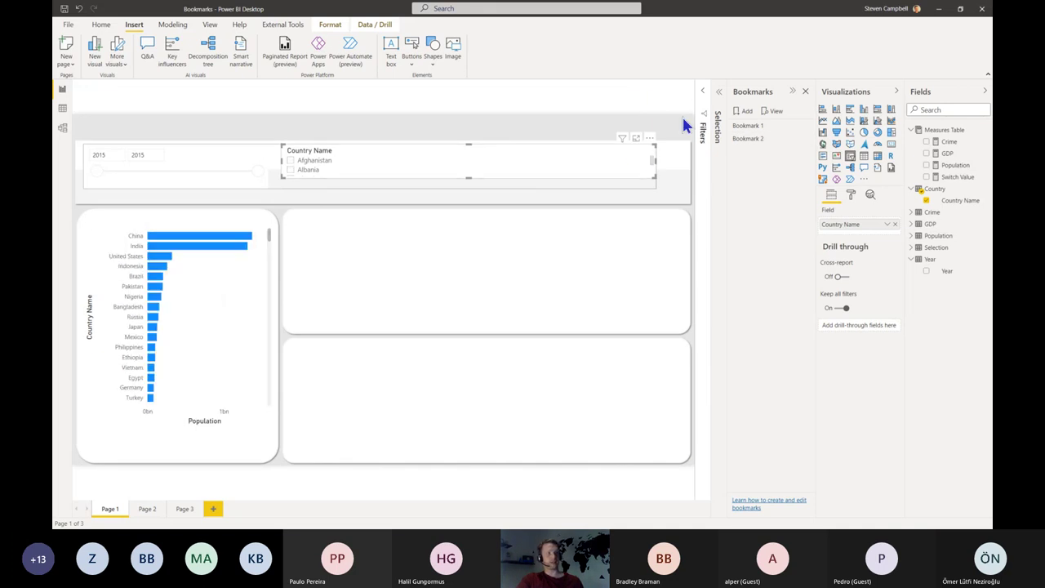
left_click(704, 99)
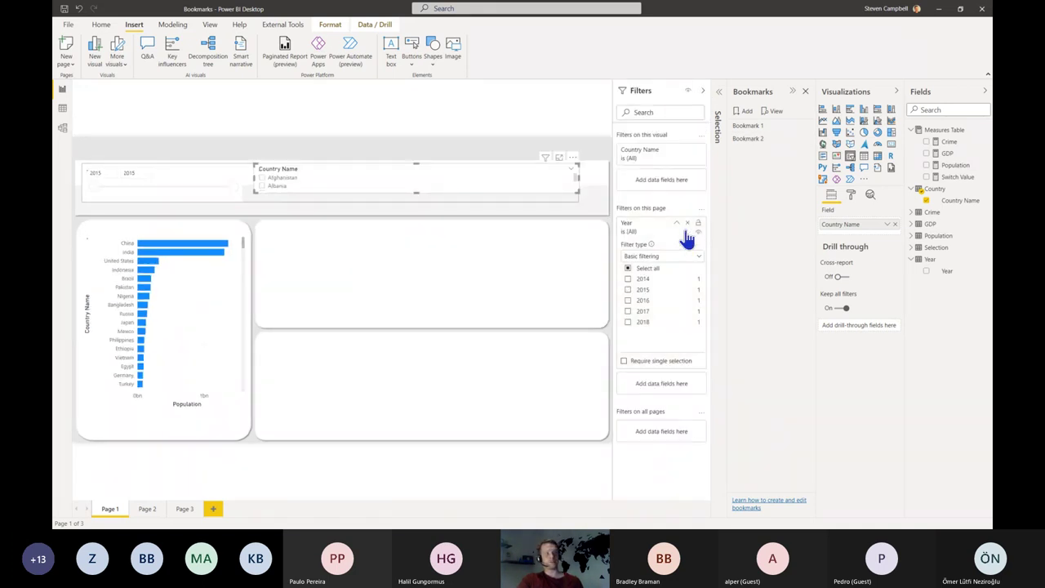
left_click(703, 90)
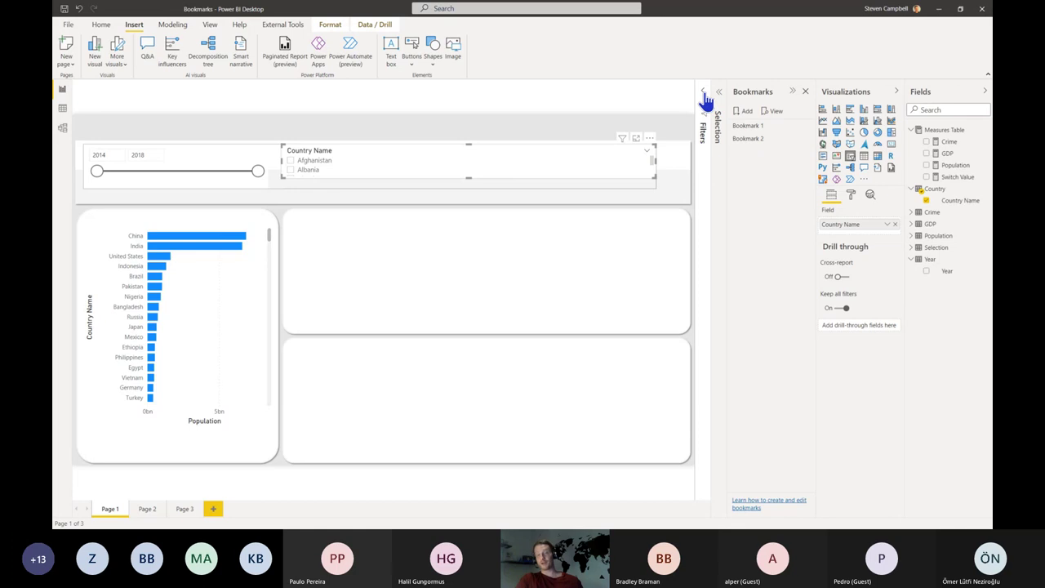
left_click(749, 141)
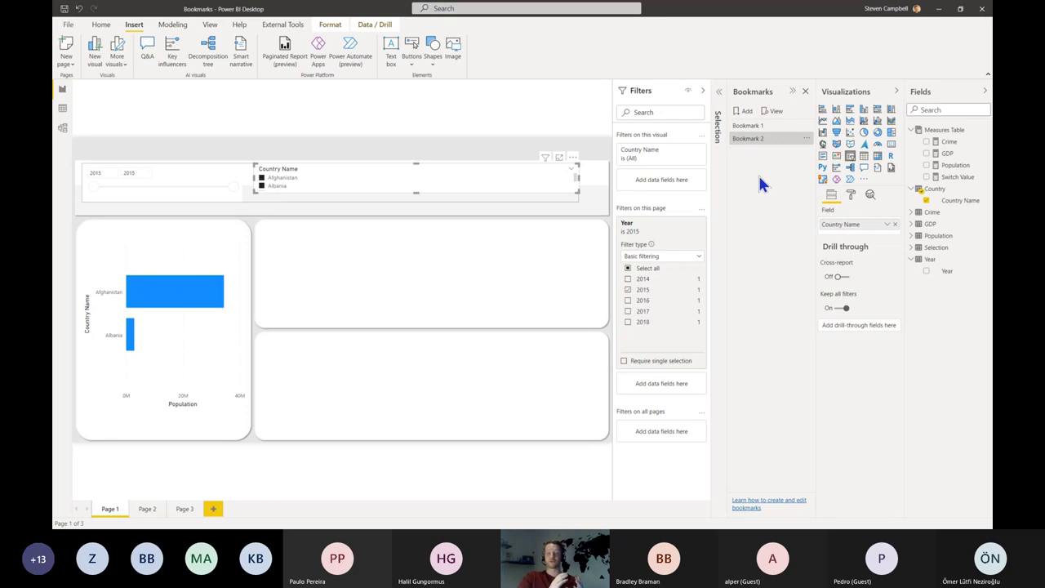
- Delete Bookmark 2 from its options menu, then bring up Bookmark 1's options
left_click(808, 138)
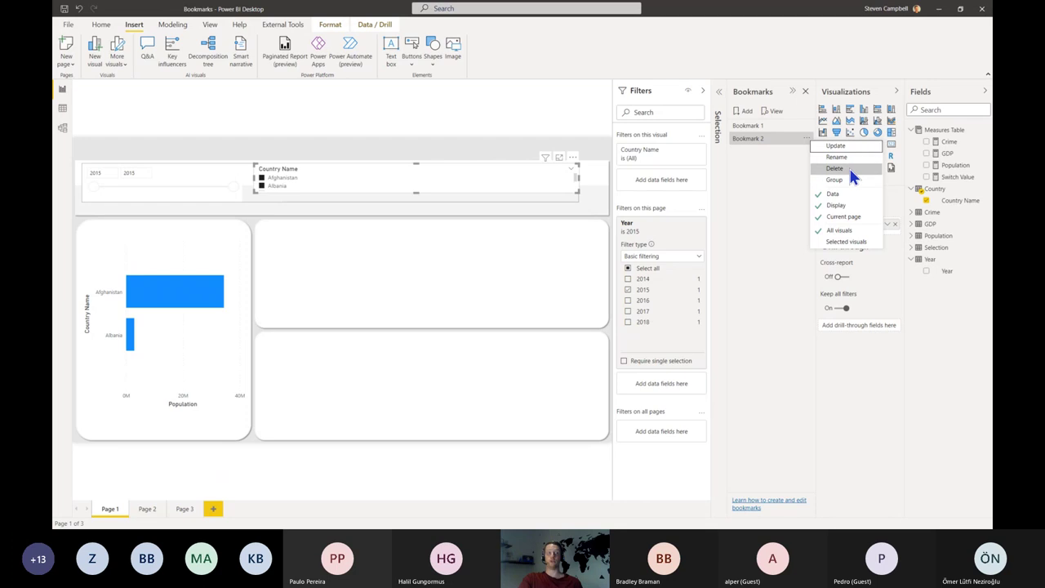
key("Escape")
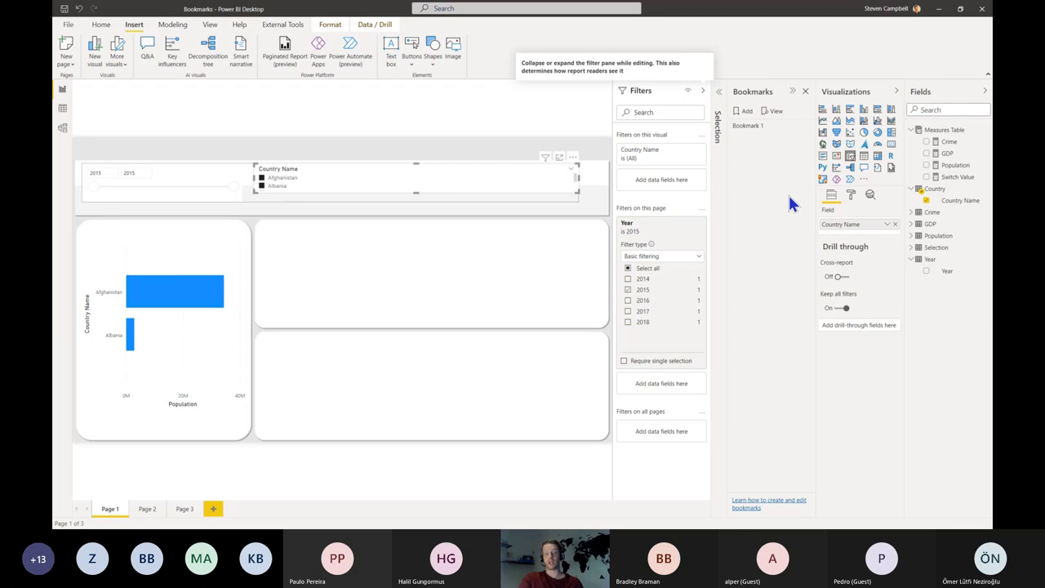
left_click(808, 127)
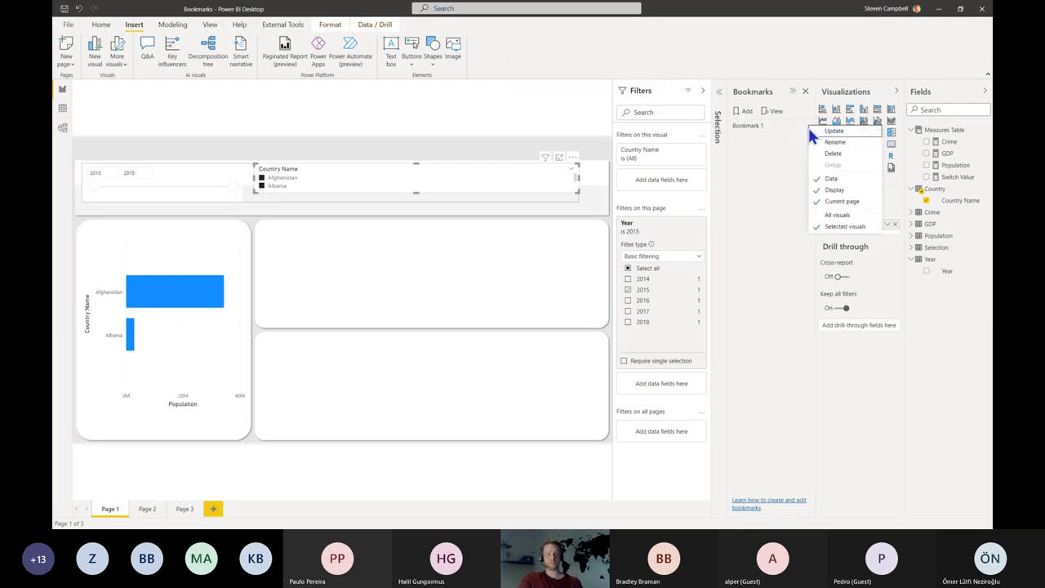
- Clear the Afghanistan and Albania slicer picks and the 2015 Year filter, then reopen Bookmark 1's options
left_click(846, 200)
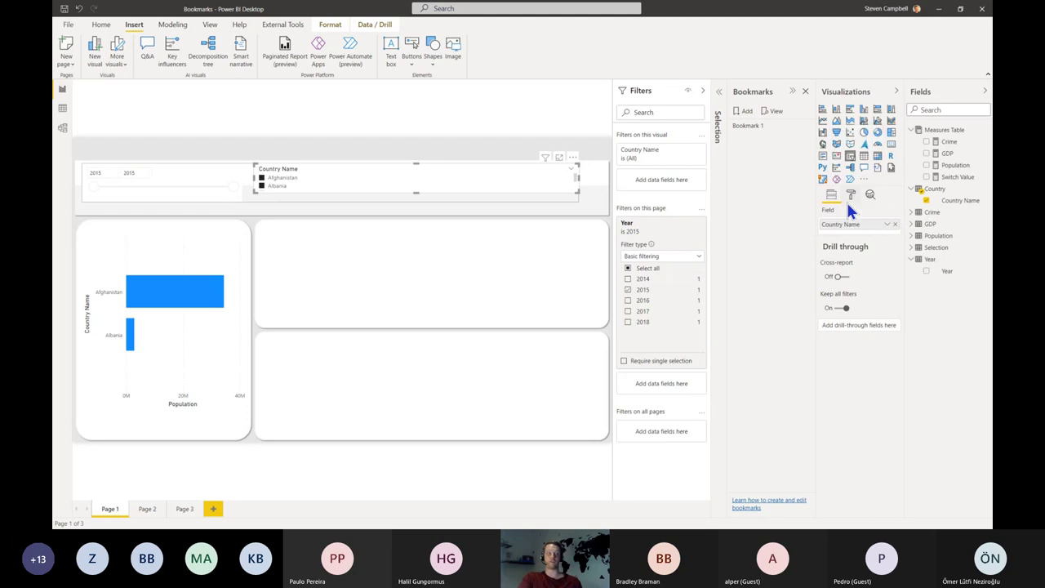
left_click(552, 170)
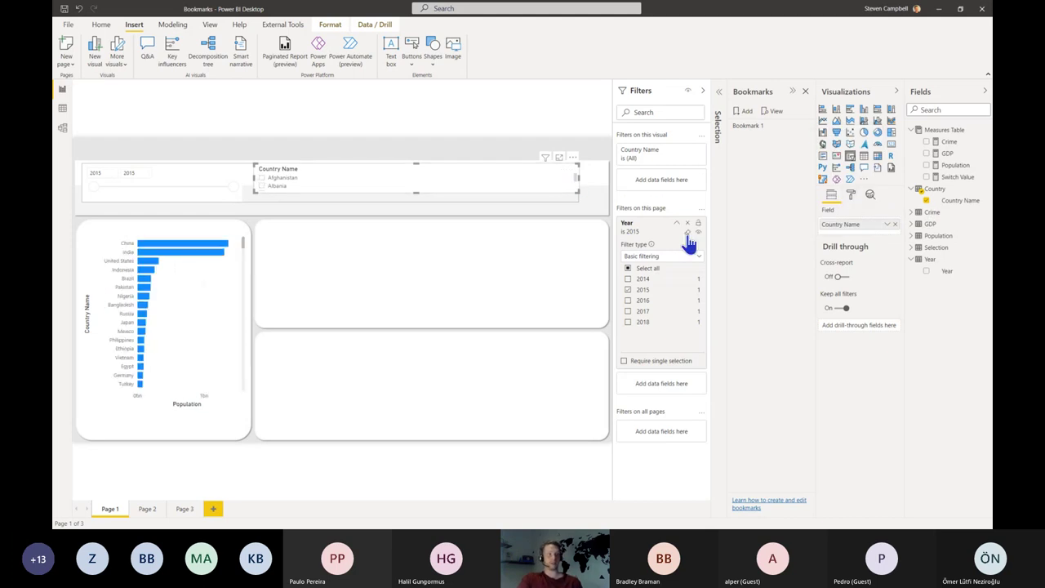
left_click(688, 233)
left_click(703, 90)
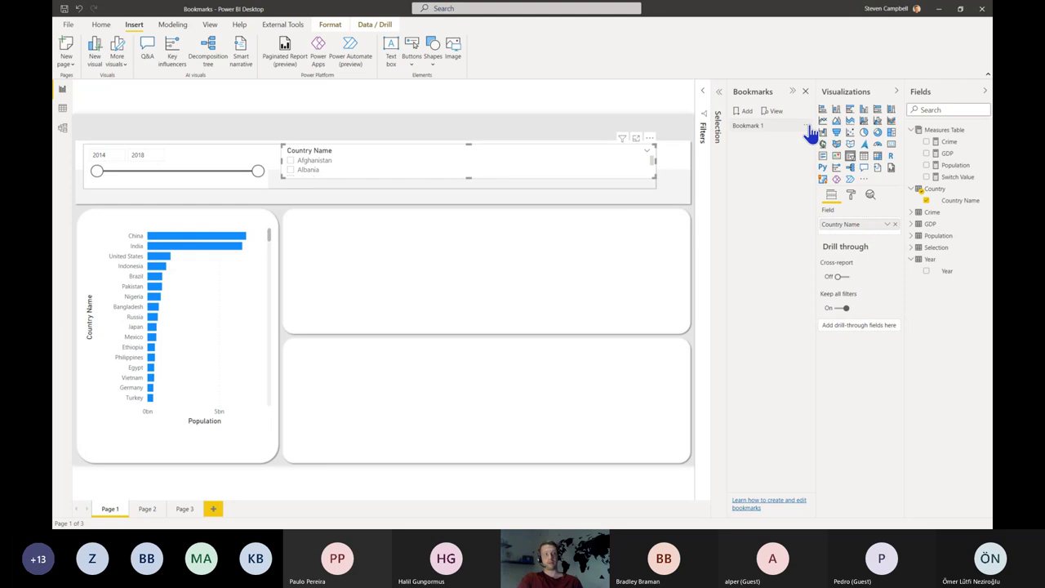
left_click(809, 129)
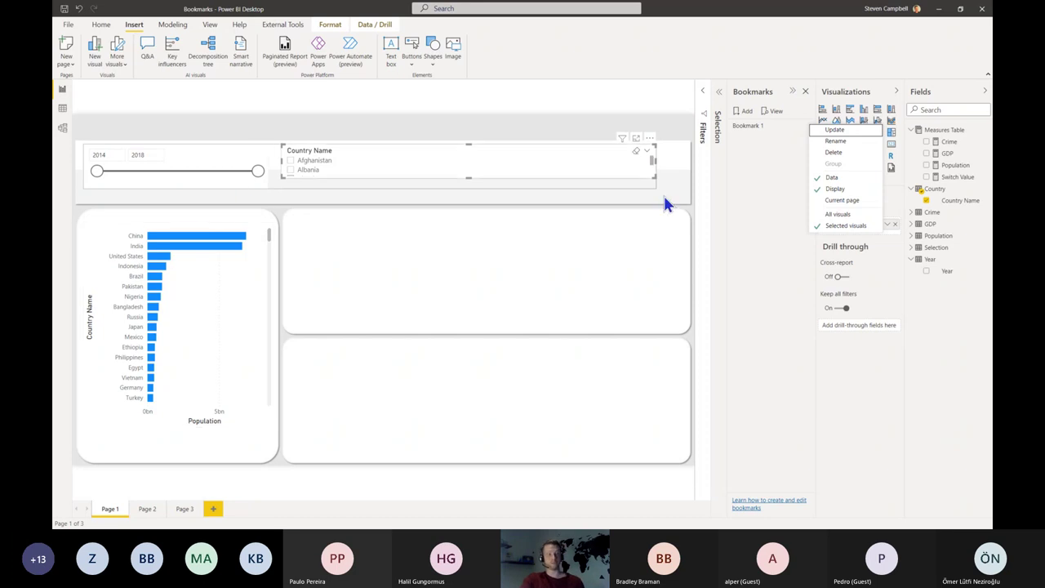
- Uncheck Data in Bookmark 1's options so it no longer captures filters, and verify
left_click(857, 178)
left_click(806, 128)
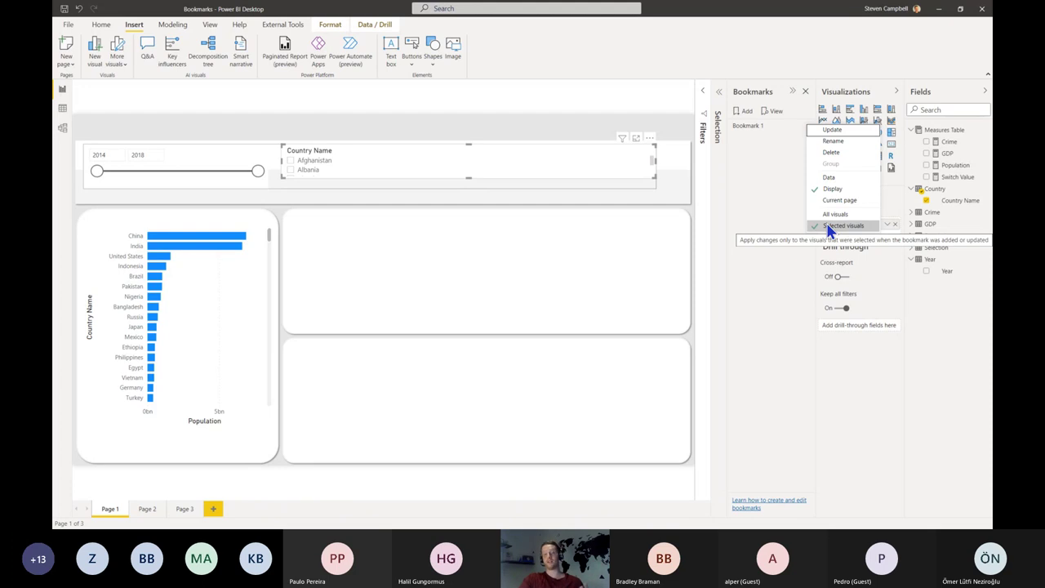
left_click(757, 152)
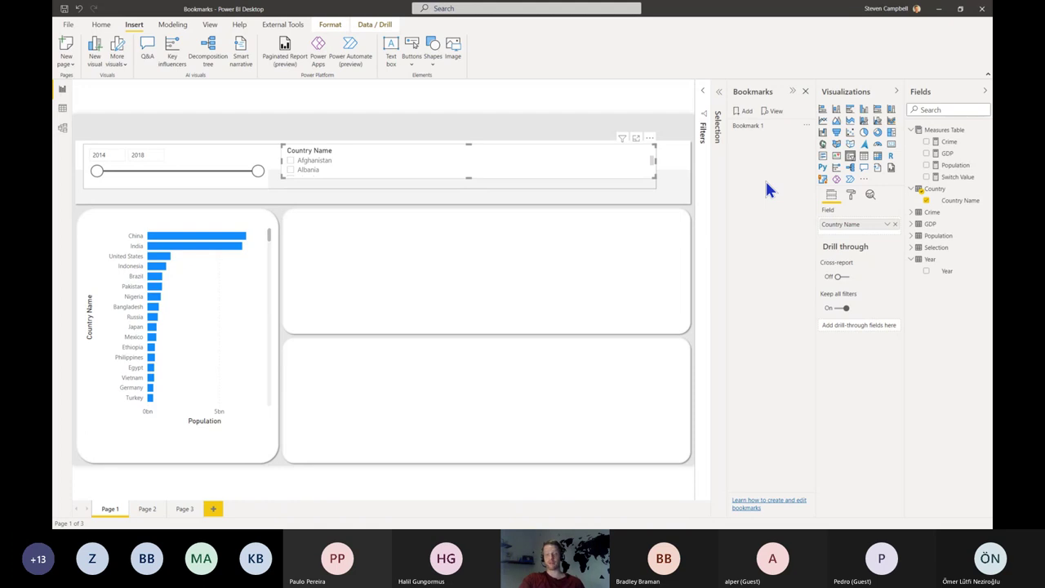
- Rename Bookmark 1 to 'Show Bar Graph' and apply it
double_click(758, 130)
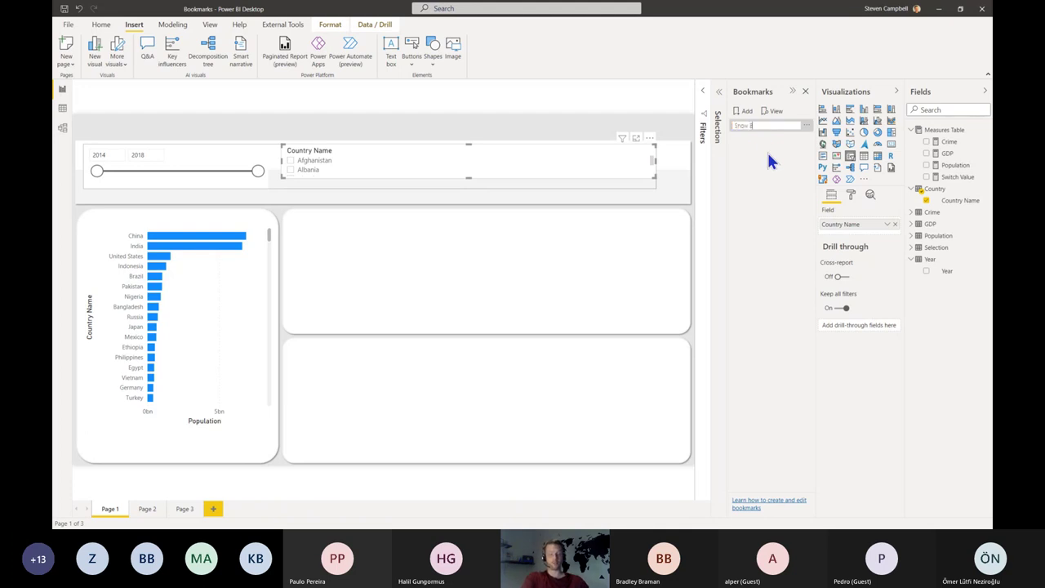
type("Show Bar Graph")
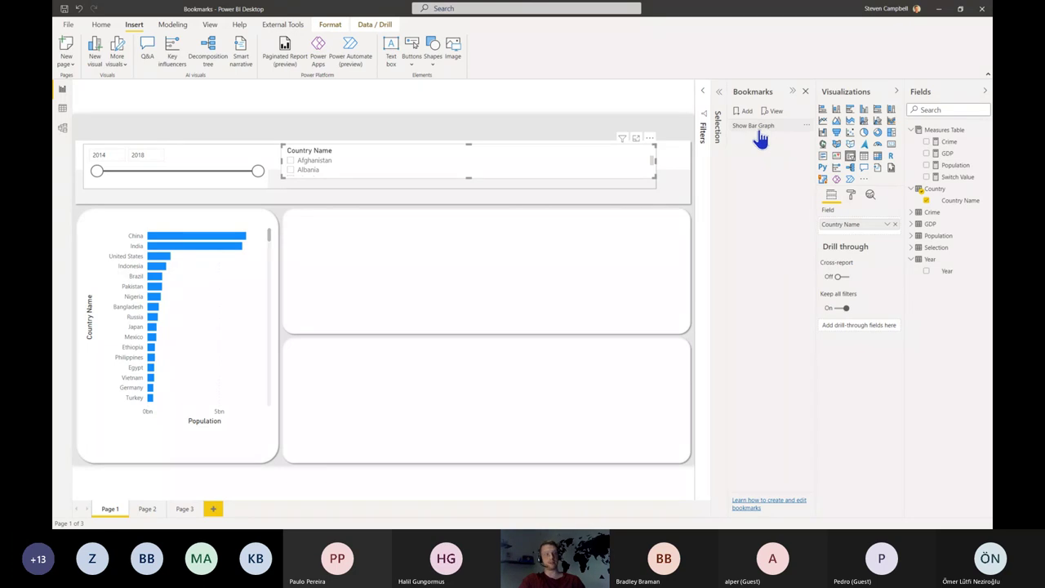
left_click(758, 129)
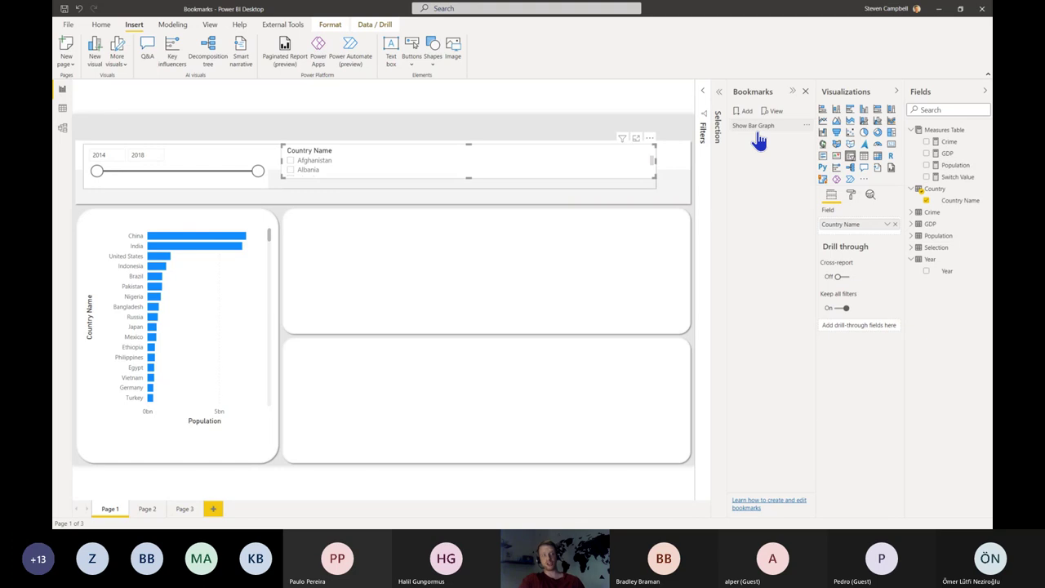
- In the Selection pane, hide the Bar Graph visual and make the Map visual visible
left_click(718, 101)
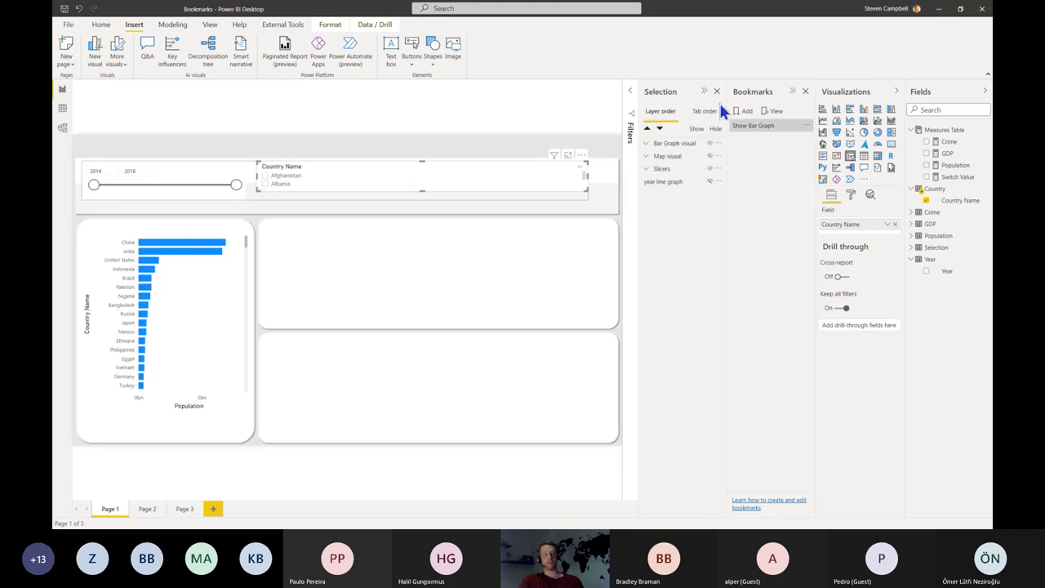
left_click(710, 144)
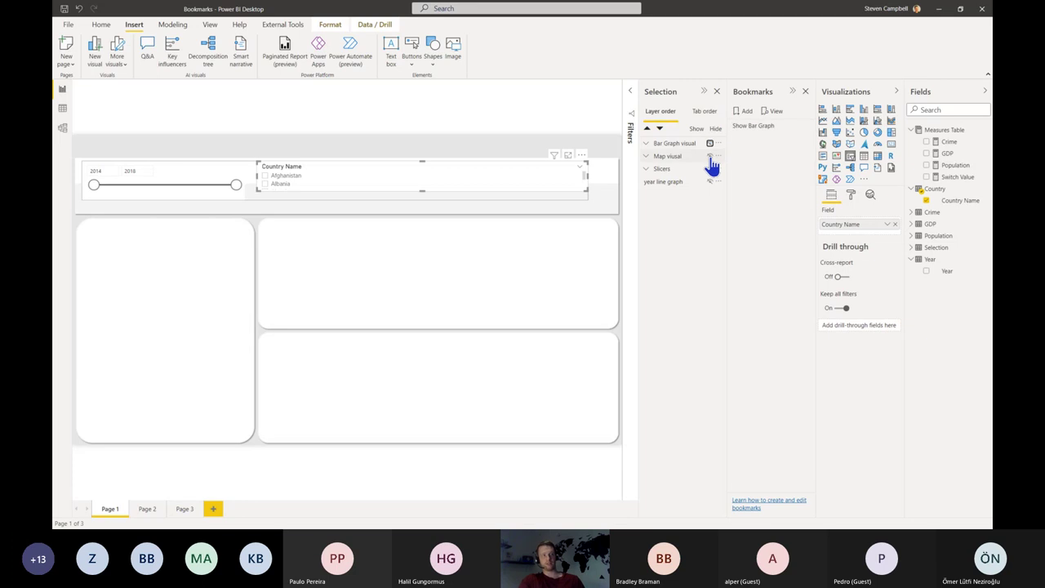
left_click(710, 158)
left_click(711, 156)
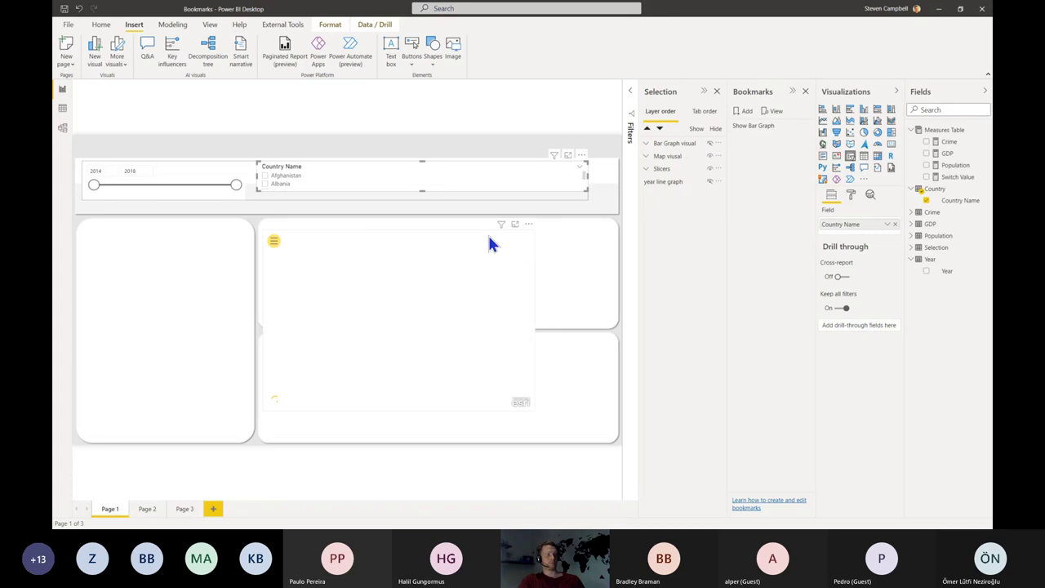
left_click(555, 237)
left_click(533, 245)
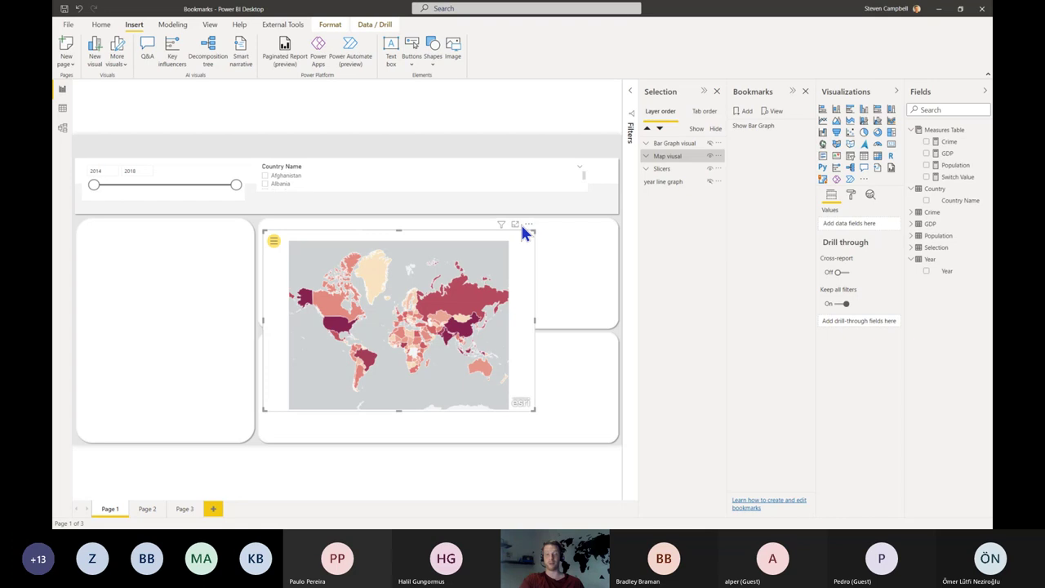
- Expand the Map visual group and select the population map inside it
left_click(648, 156)
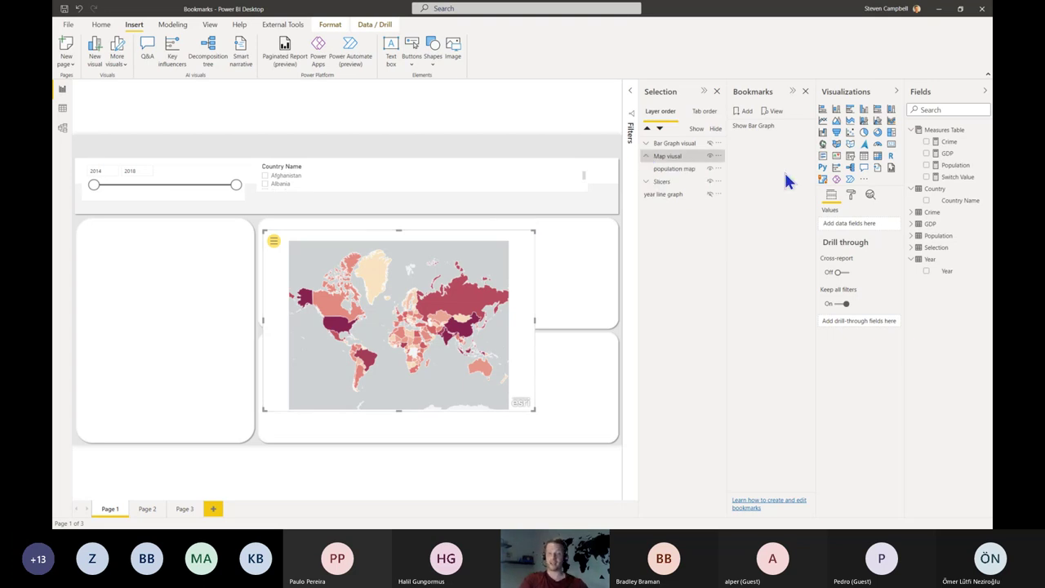
left_click(684, 172)
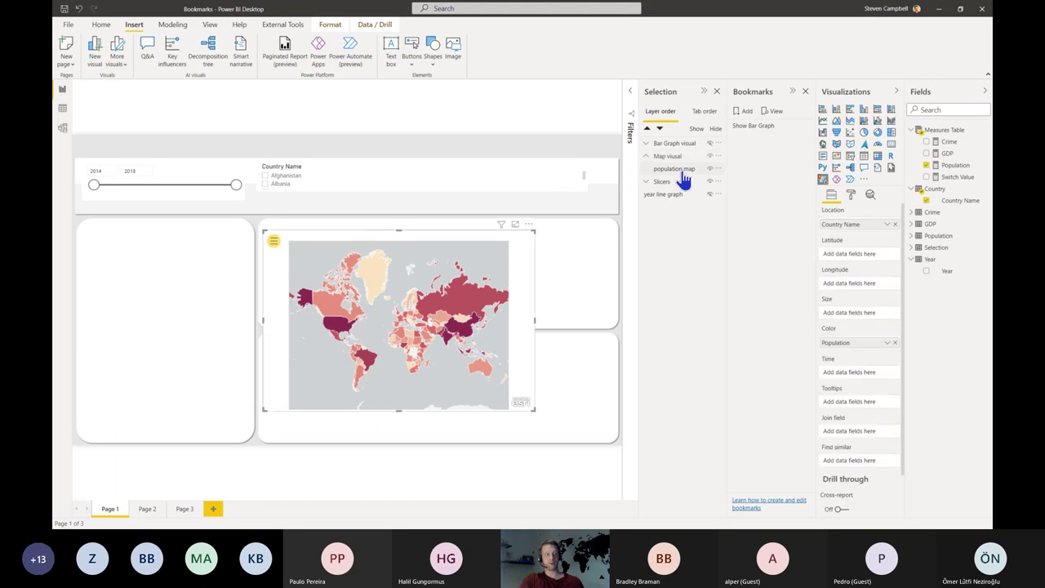
left_click(596, 269)
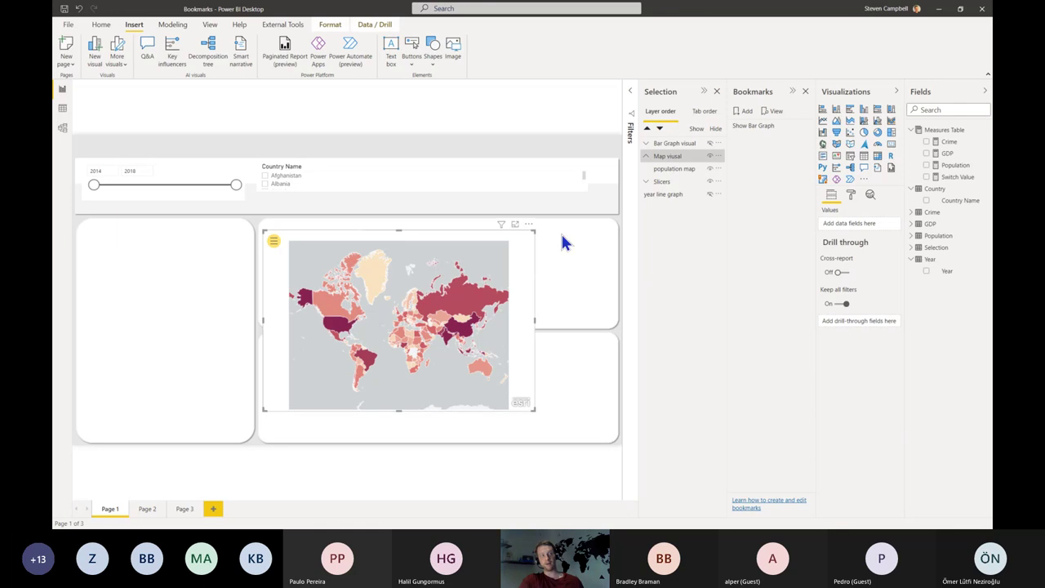
left_click(663, 157)
left_click(690, 169)
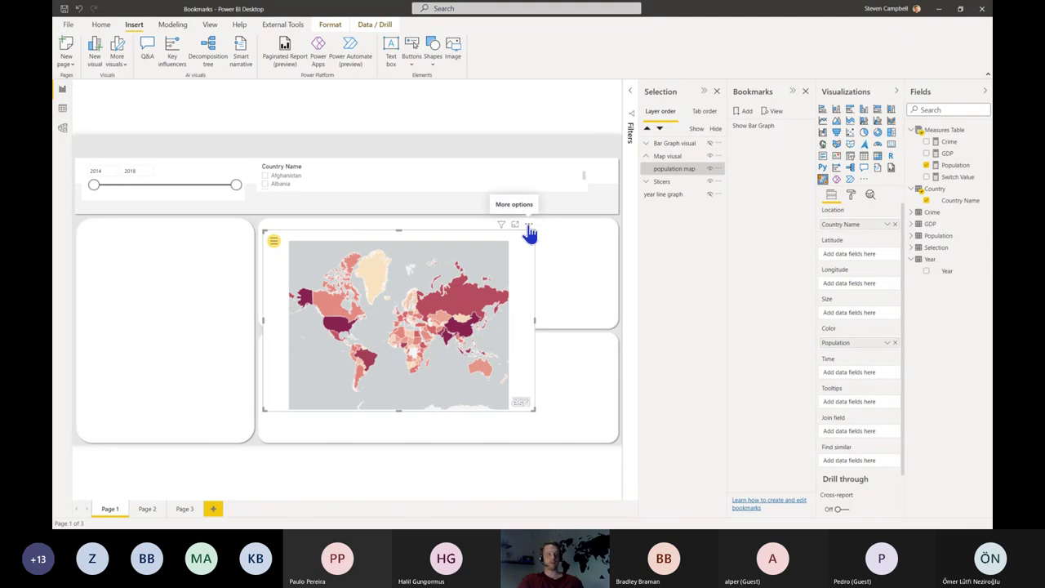
- Move the population map onto the left card, resize it to fit, and collapse the Map group
left_click_drag(529, 232, 350, 225)
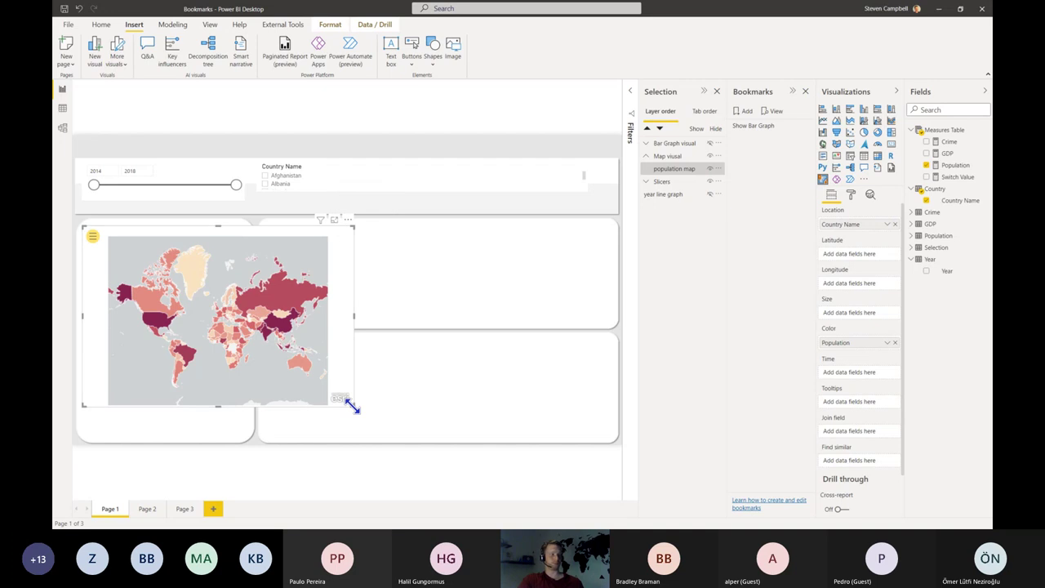
left_click_drag(353, 406, 245, 416)
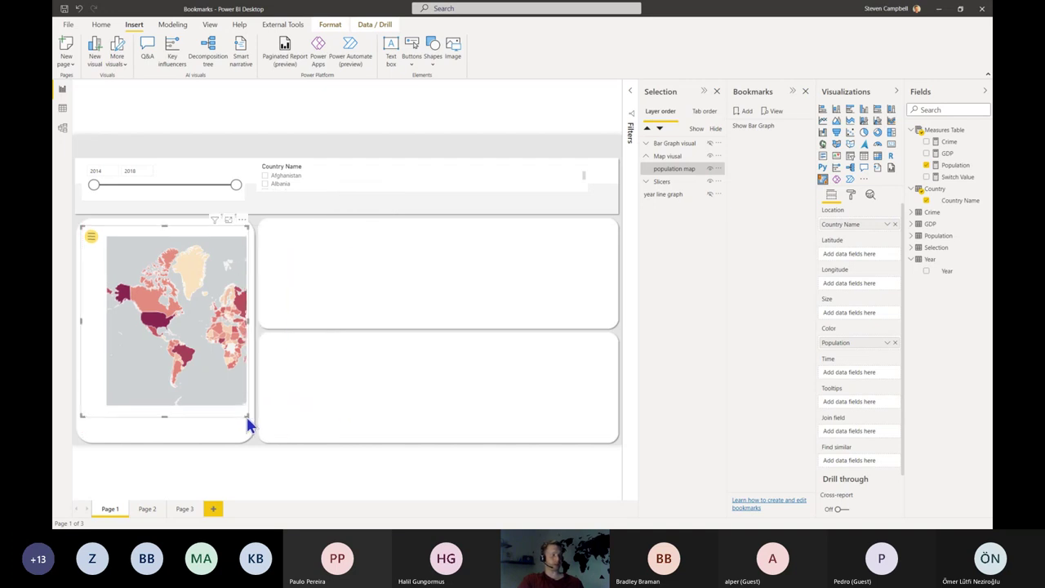
left_click(647, 157)
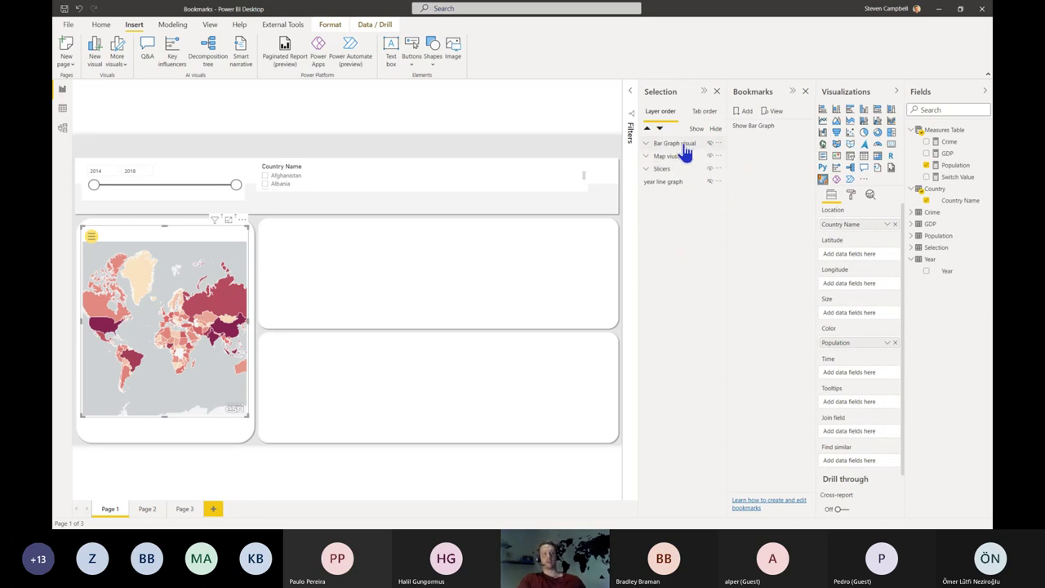
left_click(683, 146)
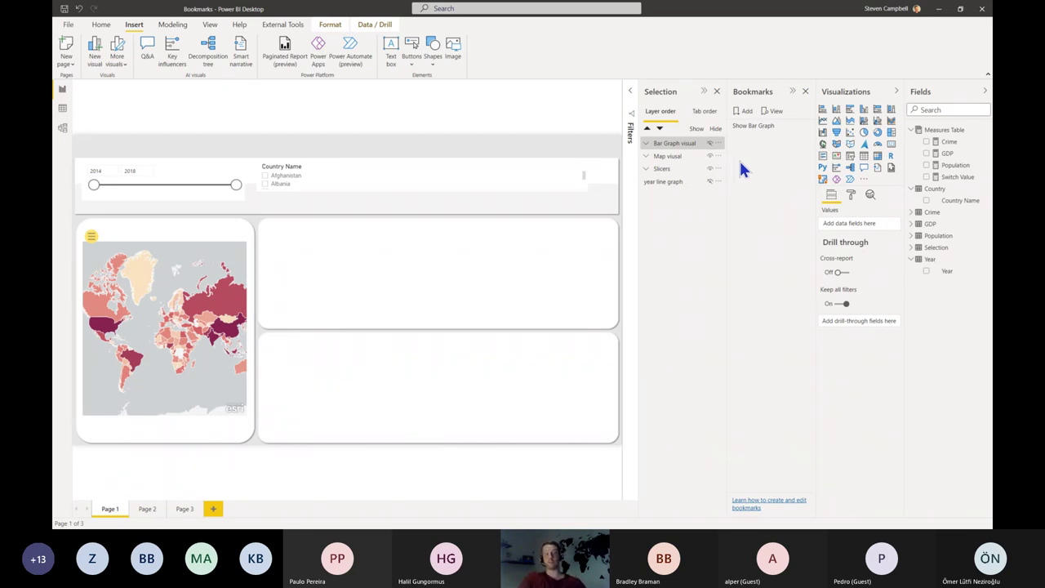
- Add Bookmark 2 for the Bar Graph and Map visuals, with Selected visuals on and Current page off
left_click(676, 156, "ctrl")
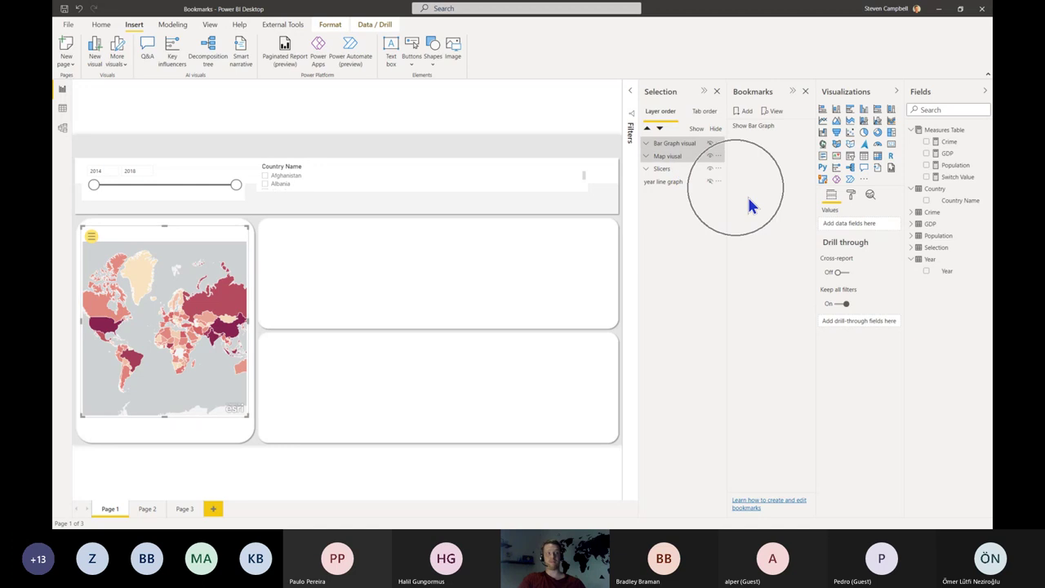
left_click(744, 111)
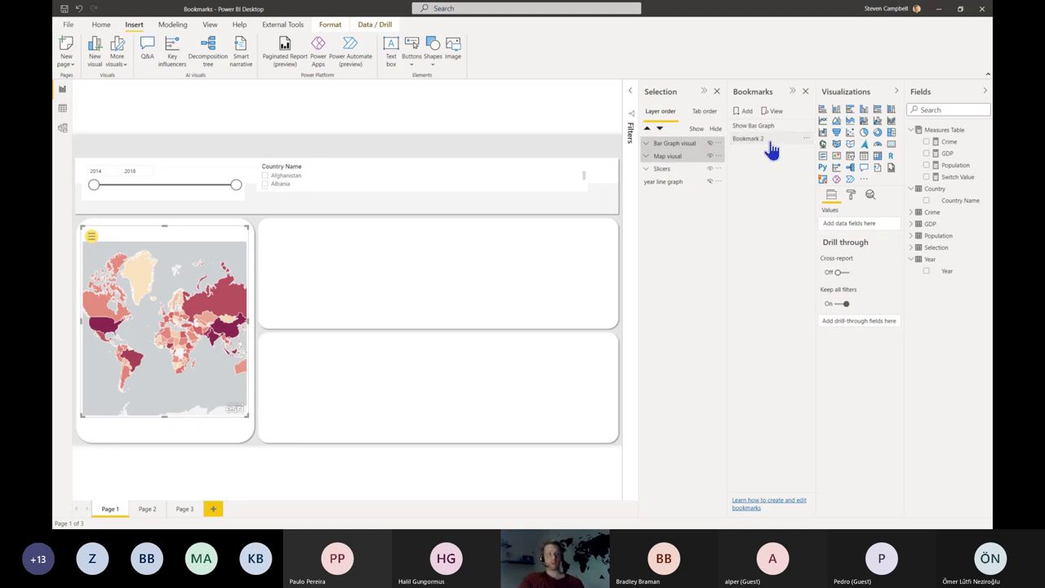
left_click(807, 141)
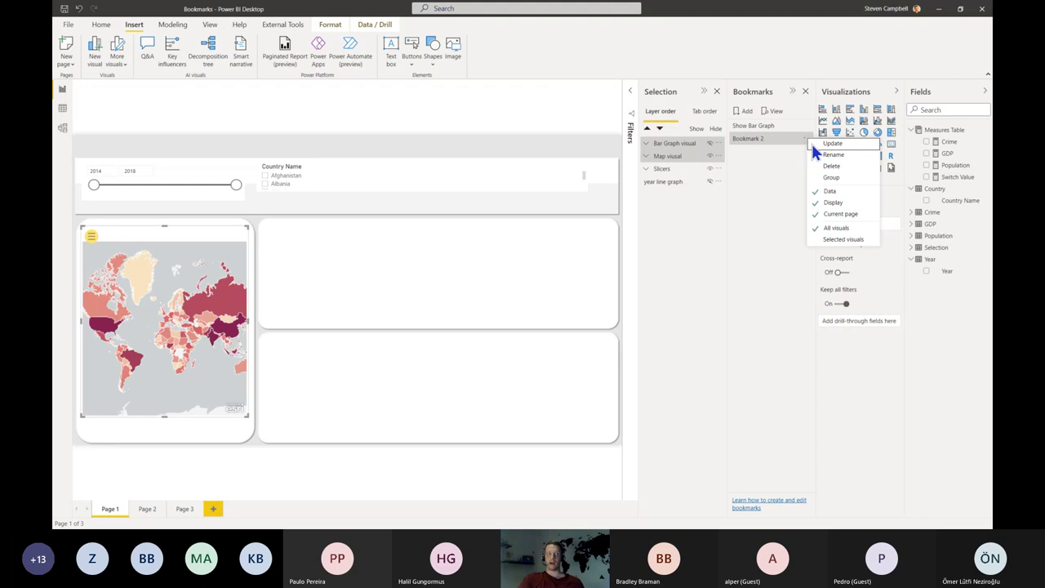
left_click(848, 240)
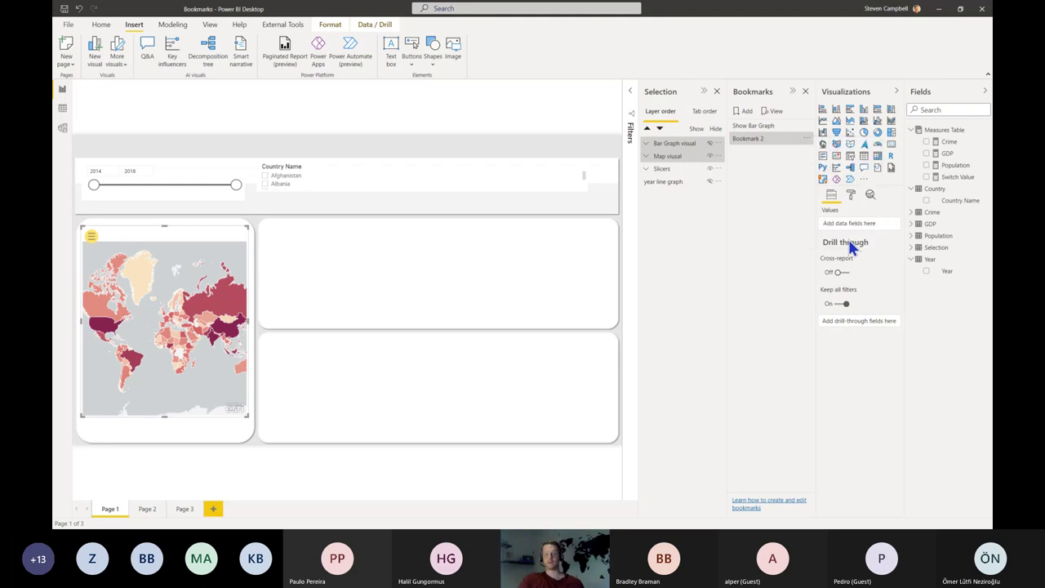
left_click(690, 143)
left_click(690, 156, "ctrl")
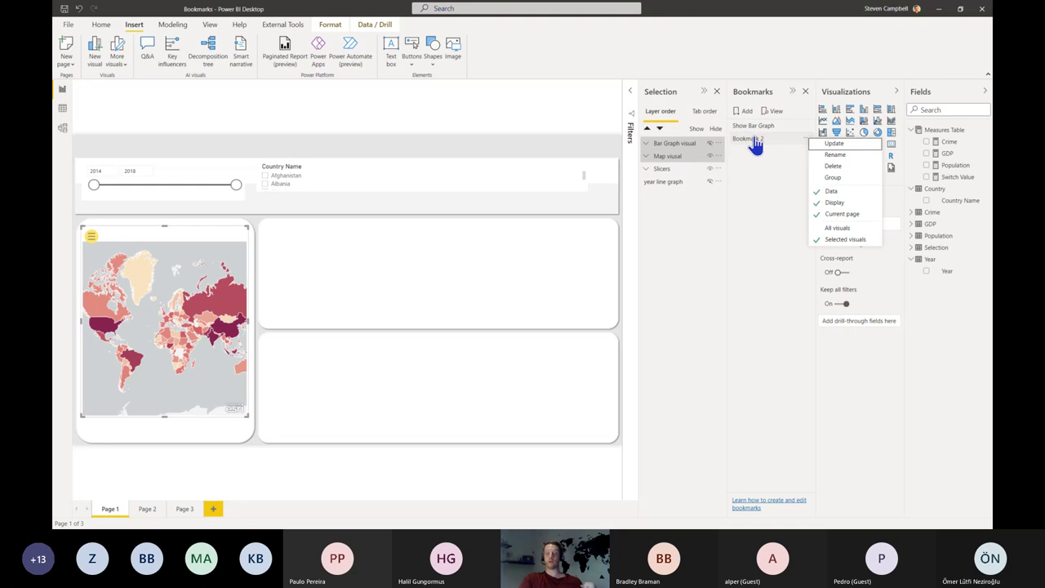
left_click(848, 216)
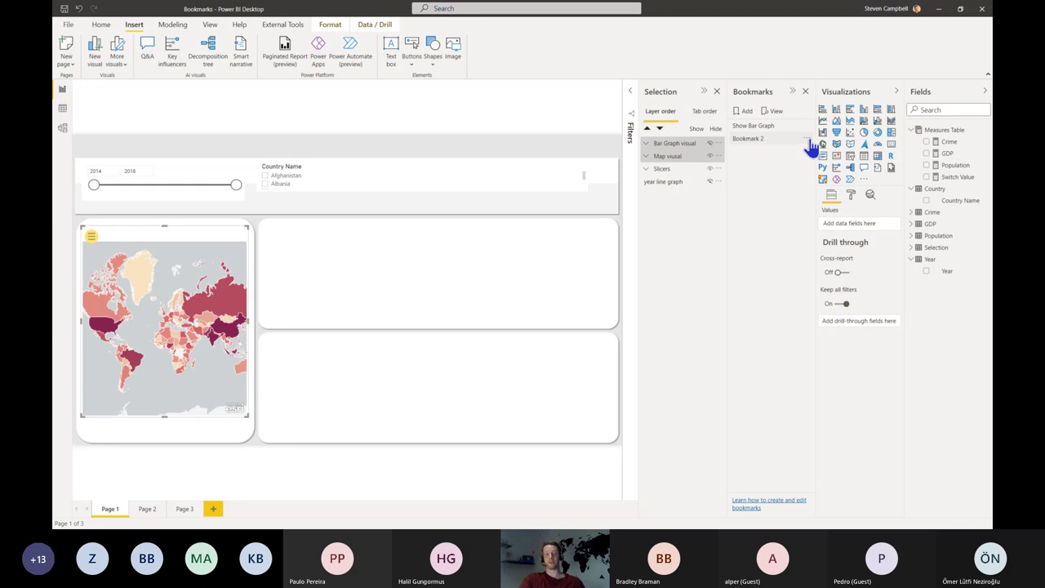
- Rename Bookmark 2 to 'Show Map', then select it with Show Bar Graph and open their options
left_click(809, 142)
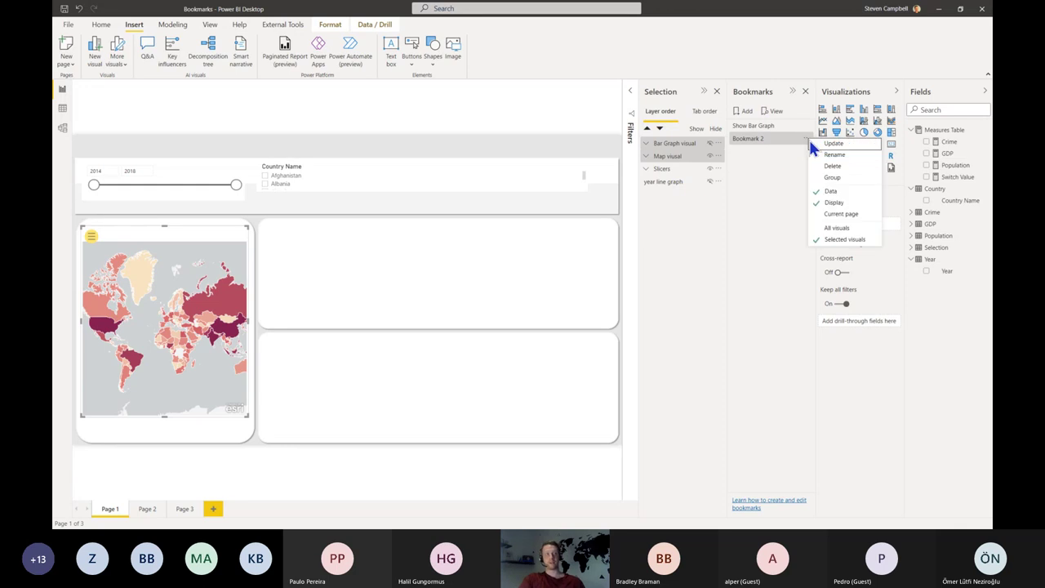
left_click(835, 155)
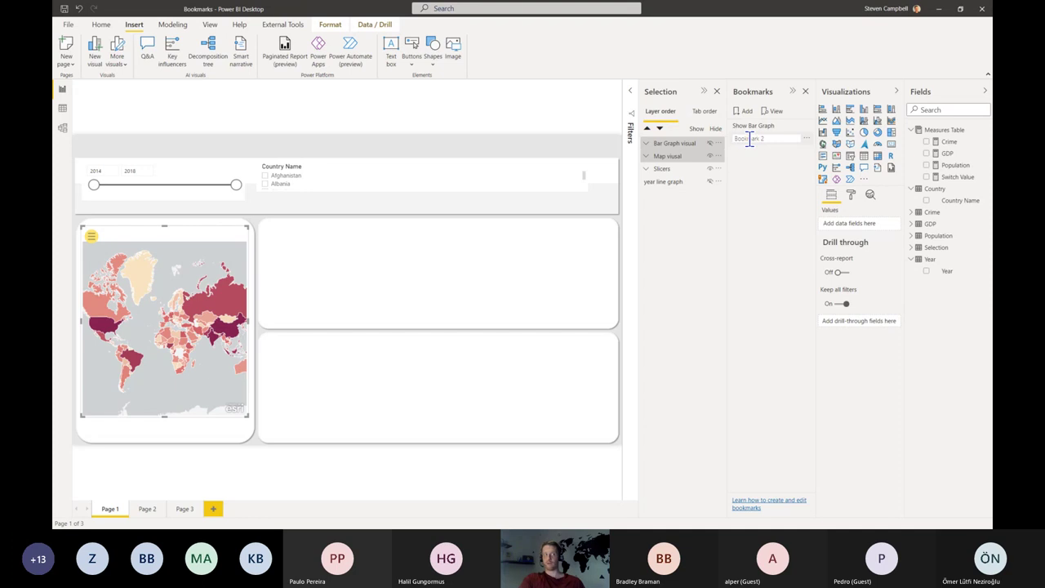
type("Show")
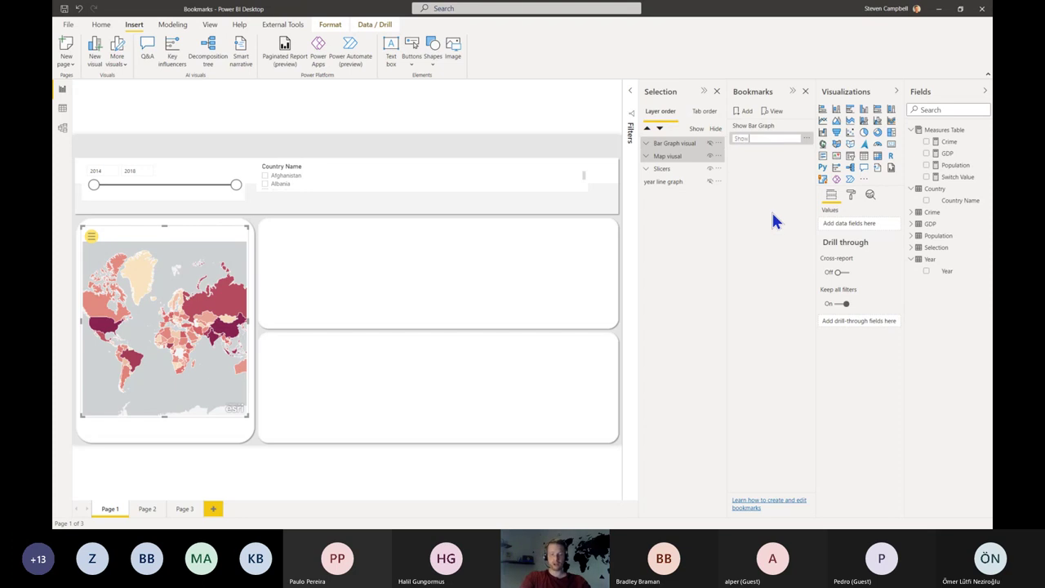
type(" Map")
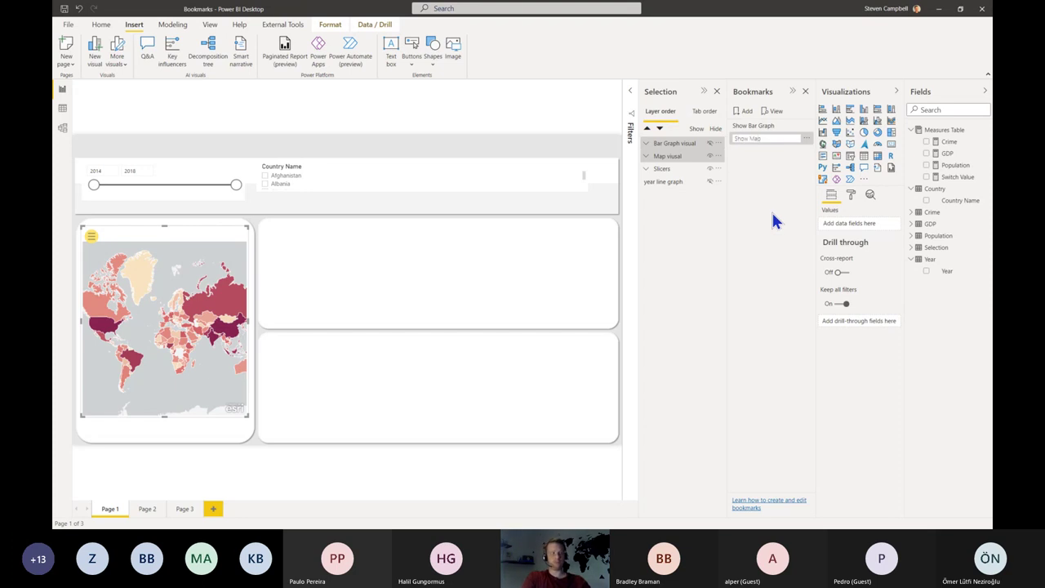
key("Return")
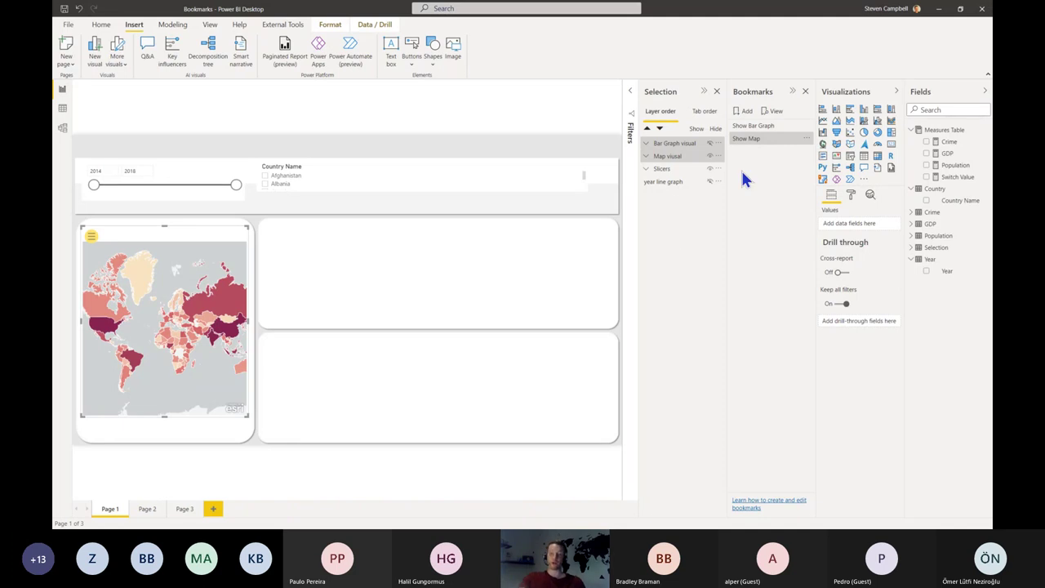
left_click(760, 128)
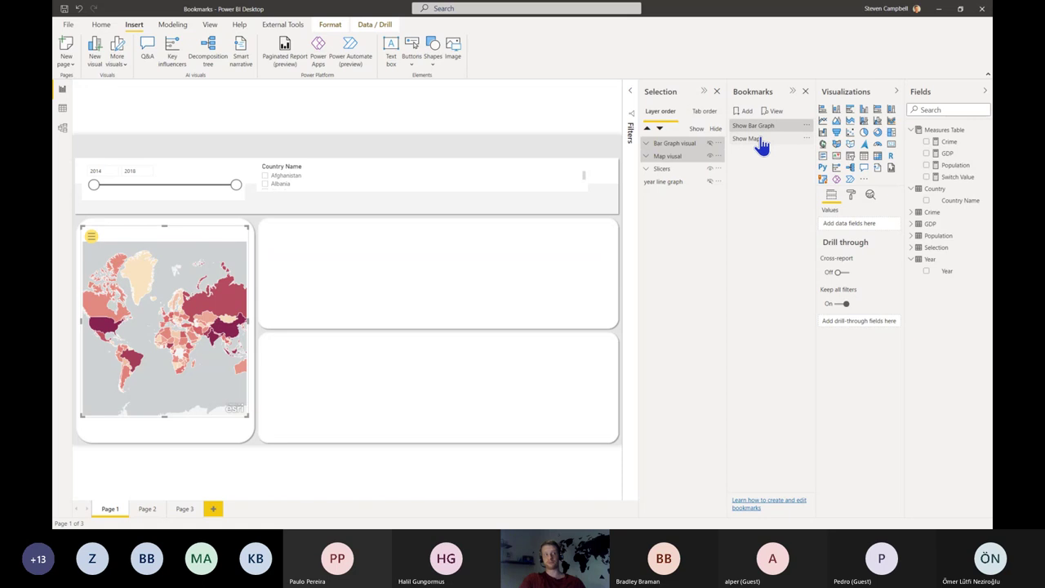
left_click(807, 127)
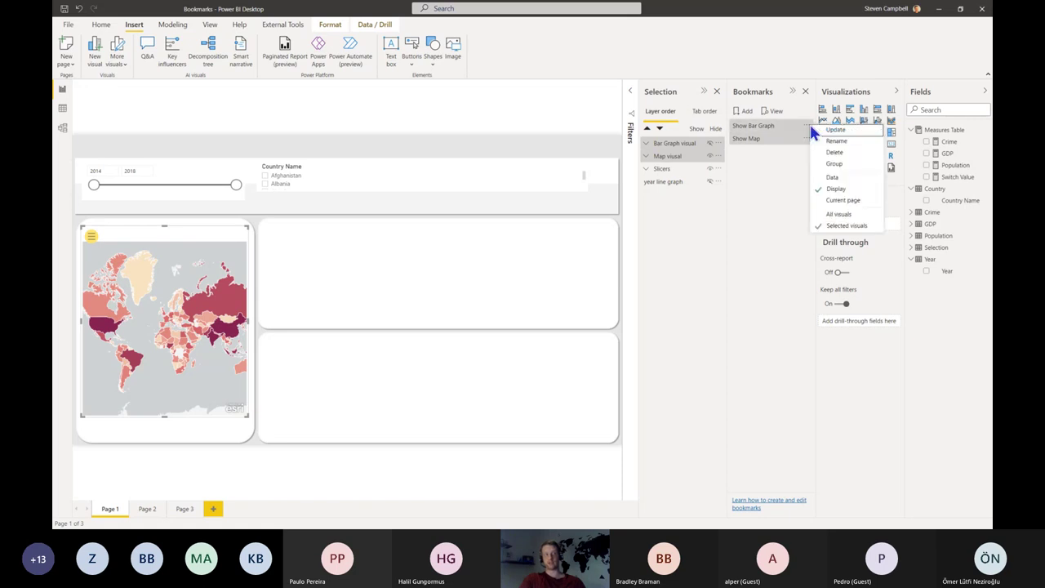
- Group the Show Bar Graph and Show Map bookmarks, then rename Group 1 to 'P1 - Map Bar switch'
left_click(837, 164)
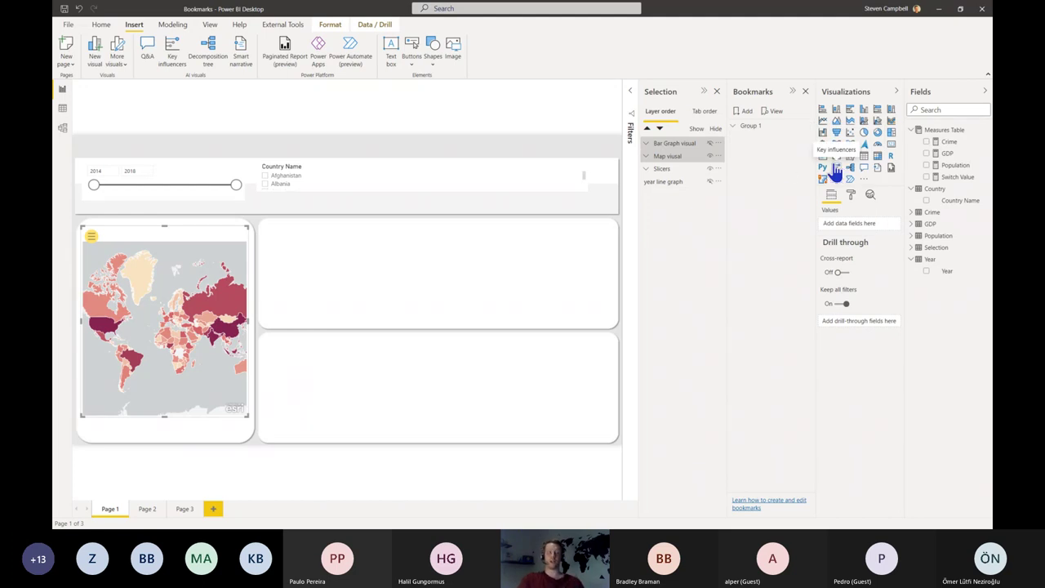
right_click(766, 128)
left_click(764, 140)
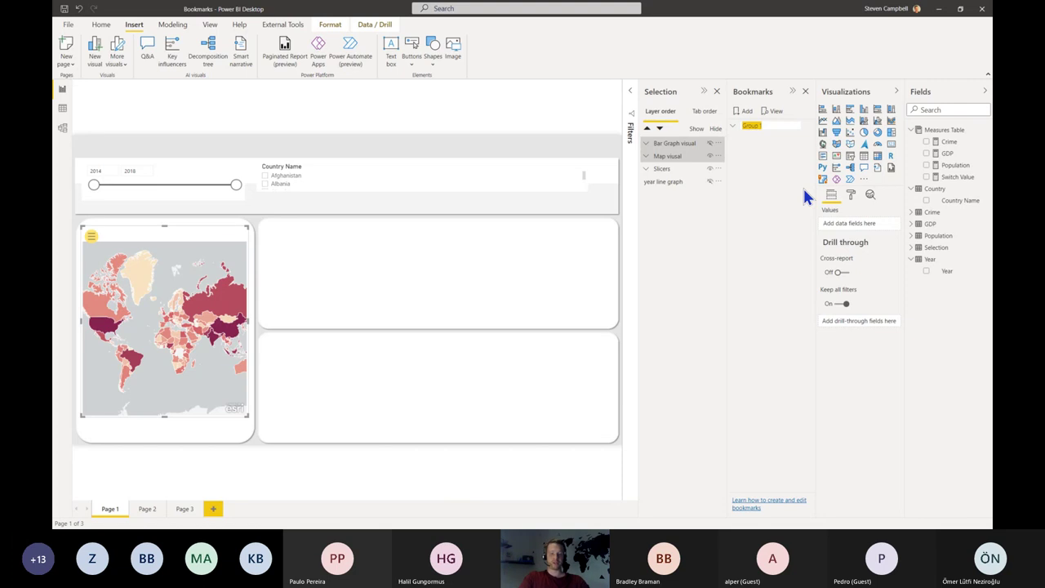
type("U")
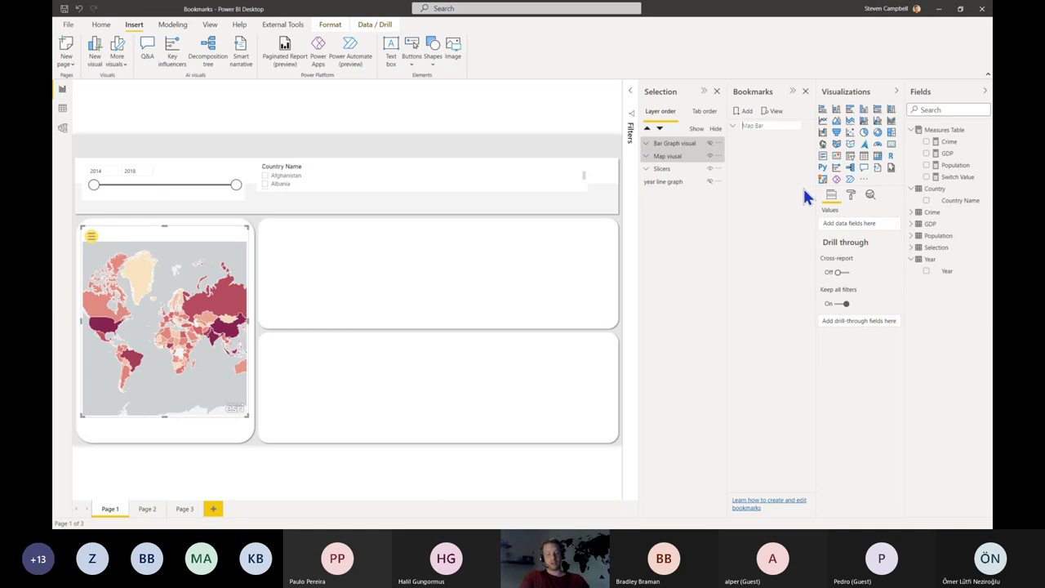
type("P1 -")
key("Return")
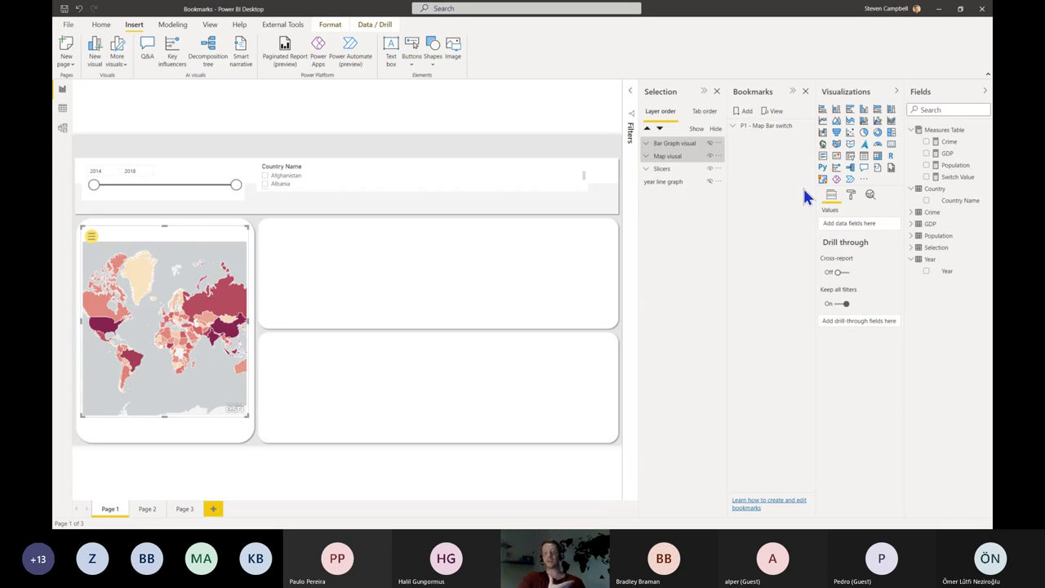
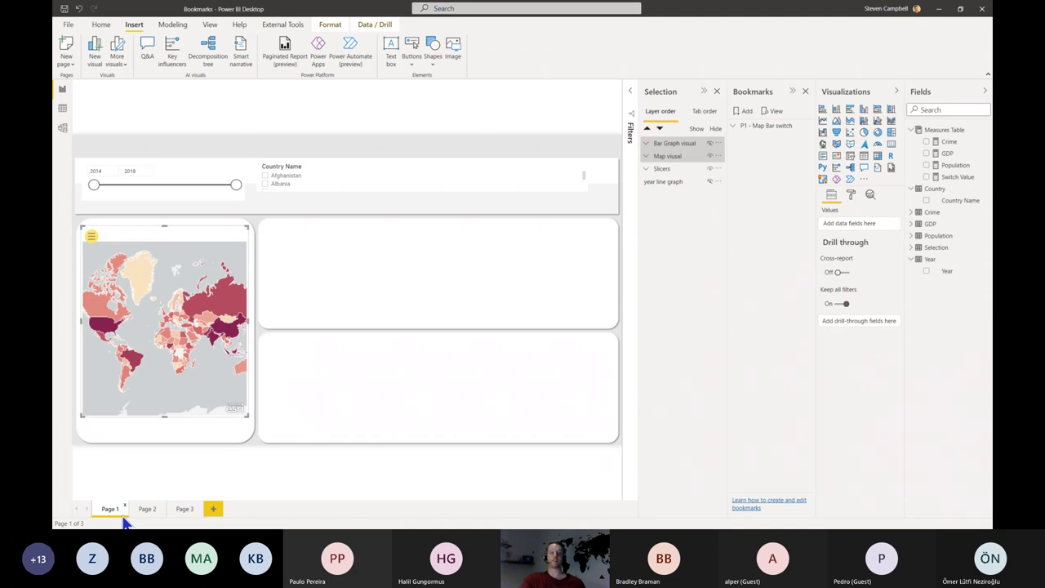
- Expand the P1 - Map Bar switch bookmark group and toggle between Show Map and Show Bar Graph
left_click(734, 127)
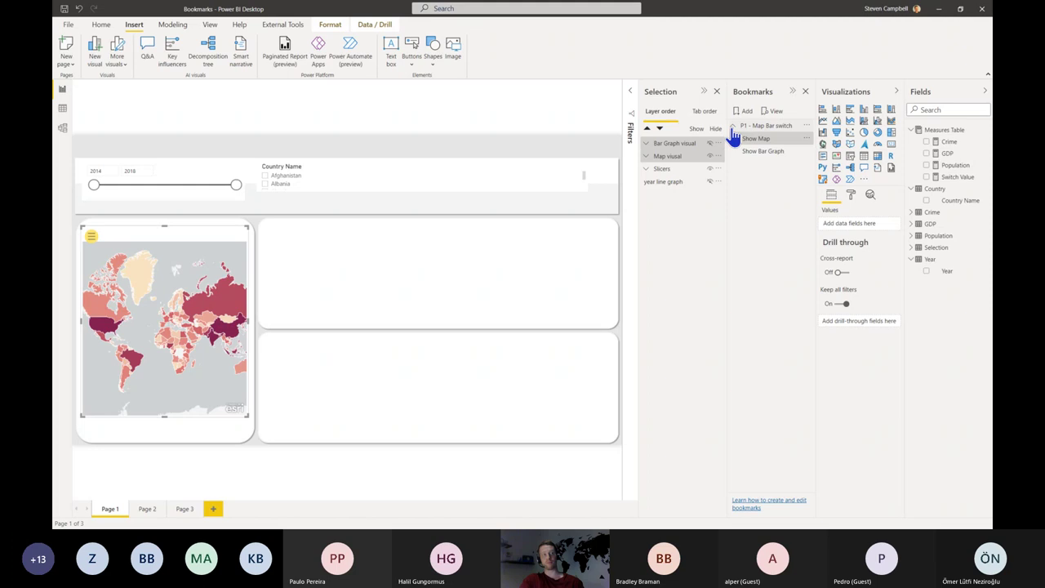
left_click(772, 155)
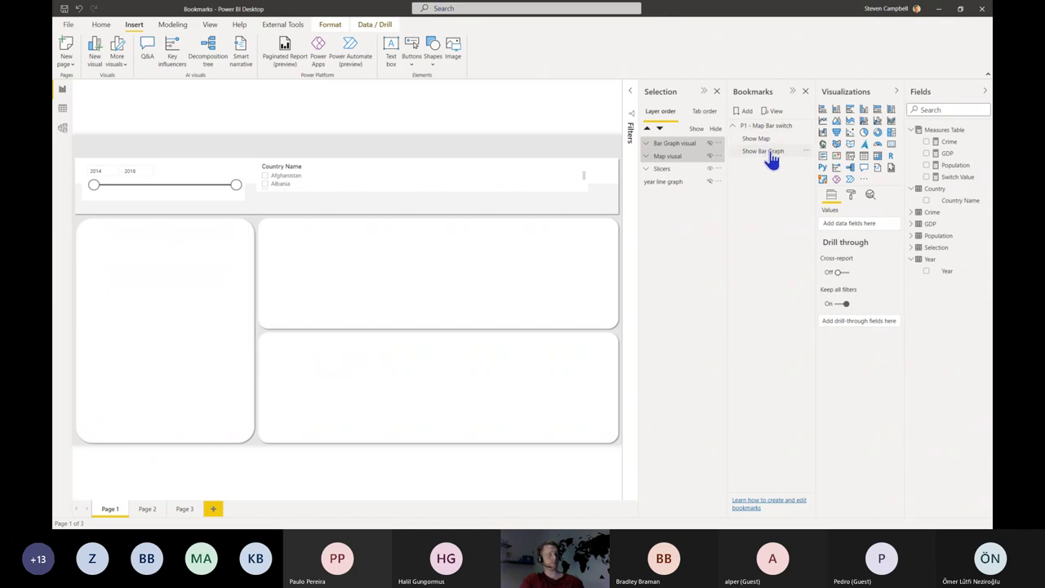
left_click(772, 155)
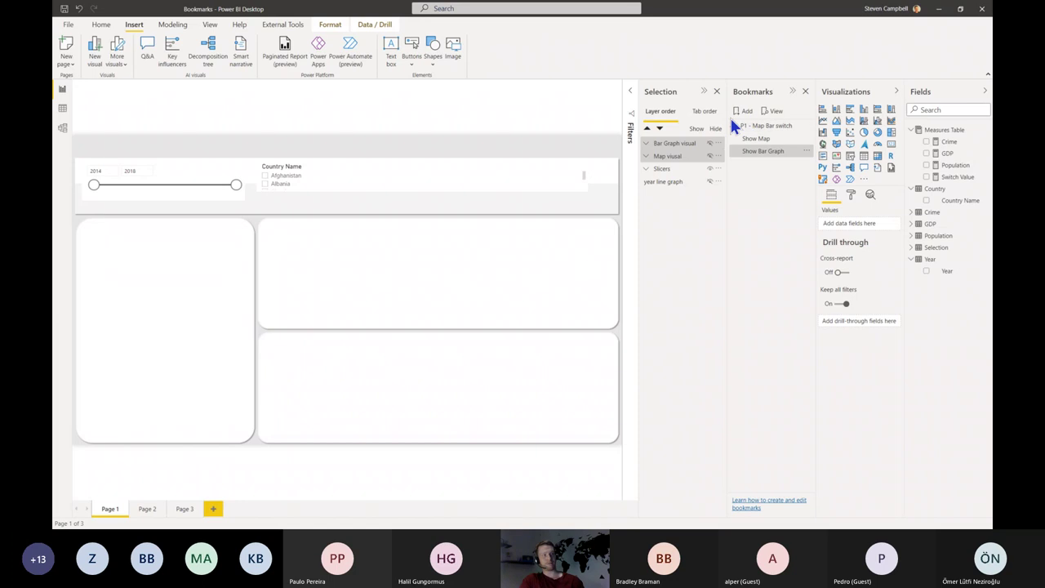
left_click(772, 139)
left_click(770, 153)
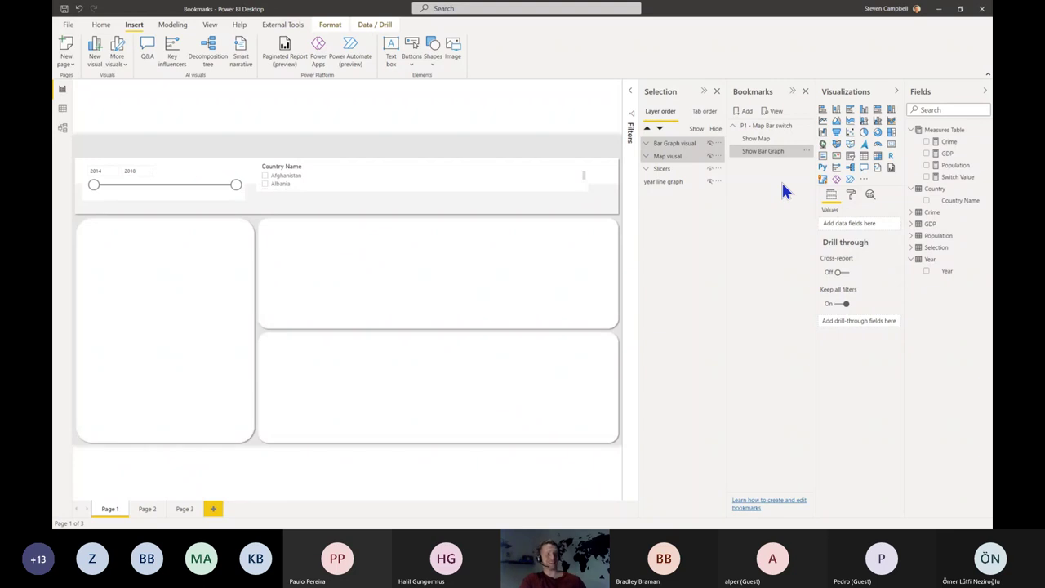
- Unhide the Bar Graph visual in the Selection pane so the population bar chart appears
left_click(695, 157)
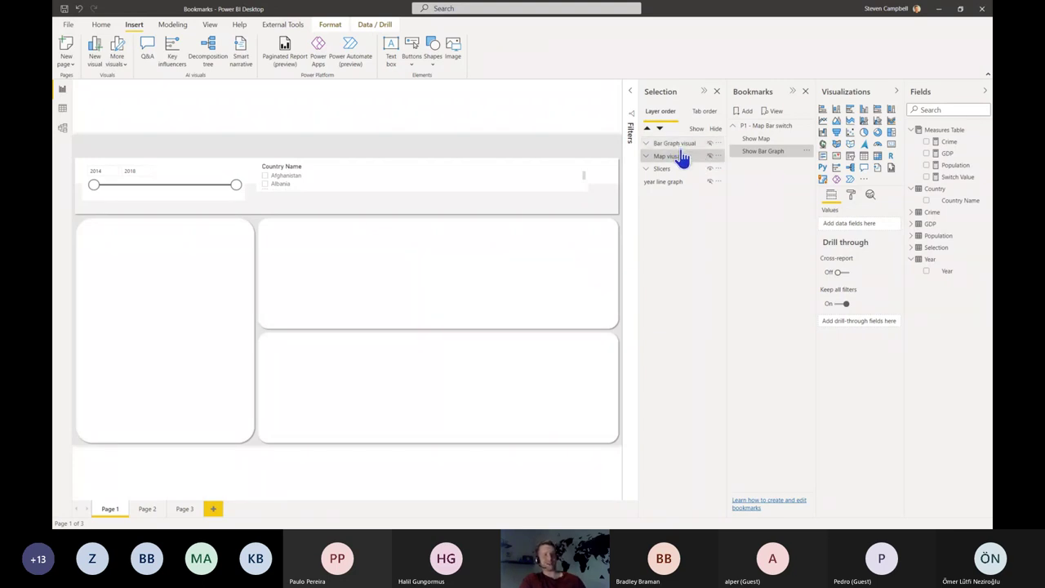
left_click(683, 159, "ctrl")
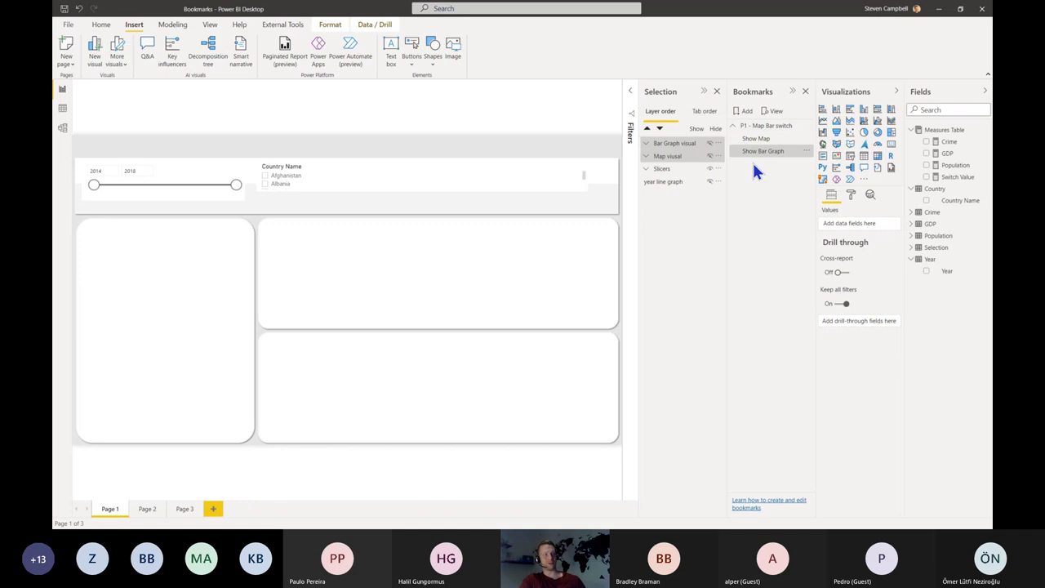
left_click(710, 143)
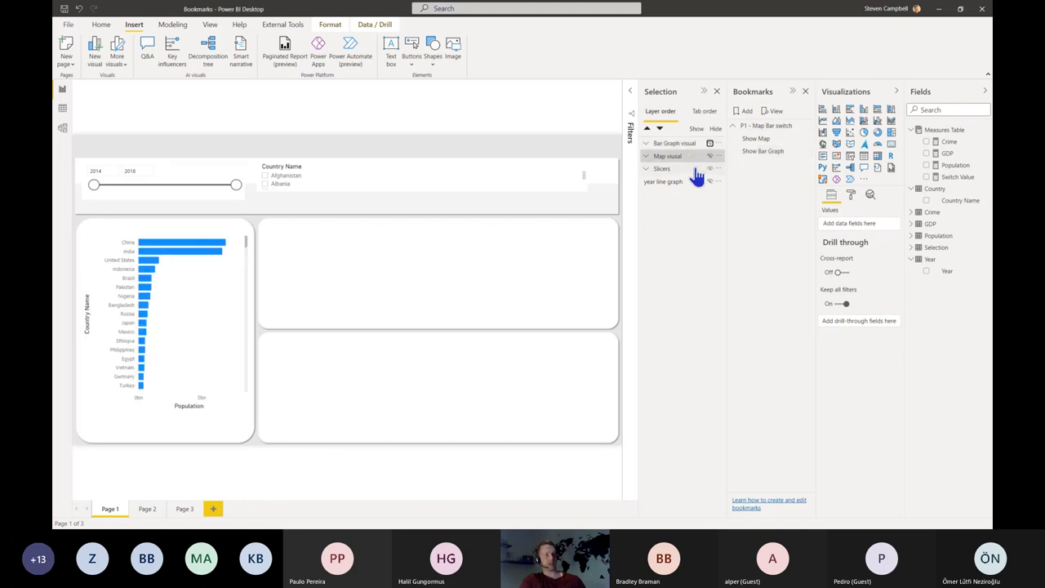
left_click(679, 145)
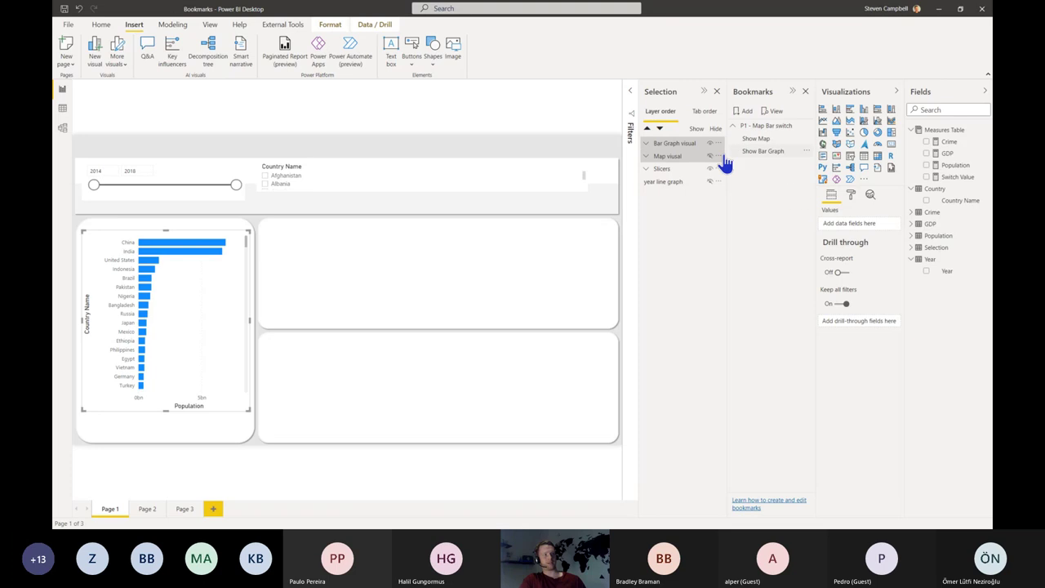
left_click(690, 156, "ctrl")
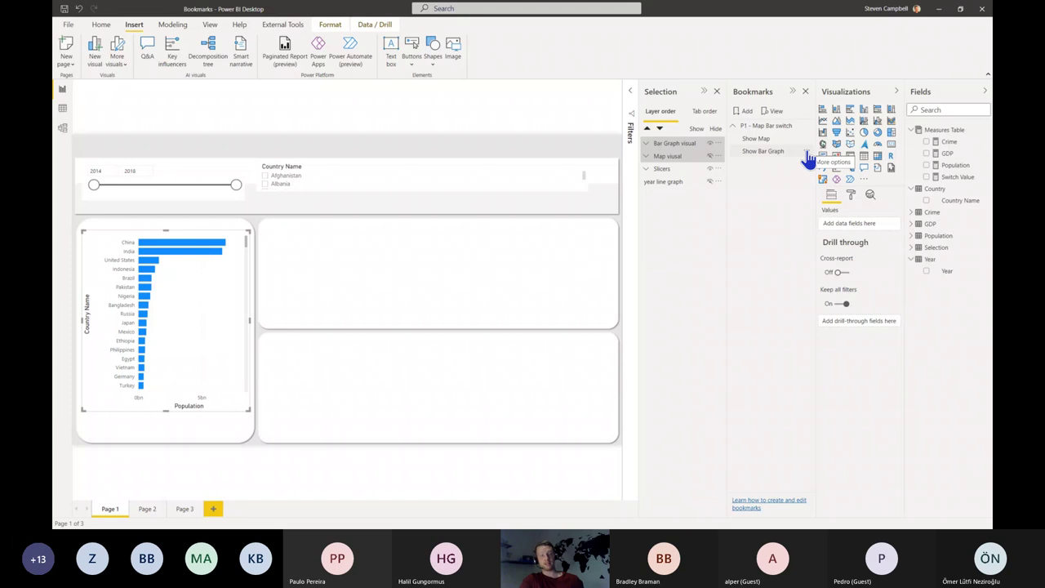
- Update the Show Bar Graph bookmark with the current view, then test Show Map and Show Bar Graph
left_click(809, 159)
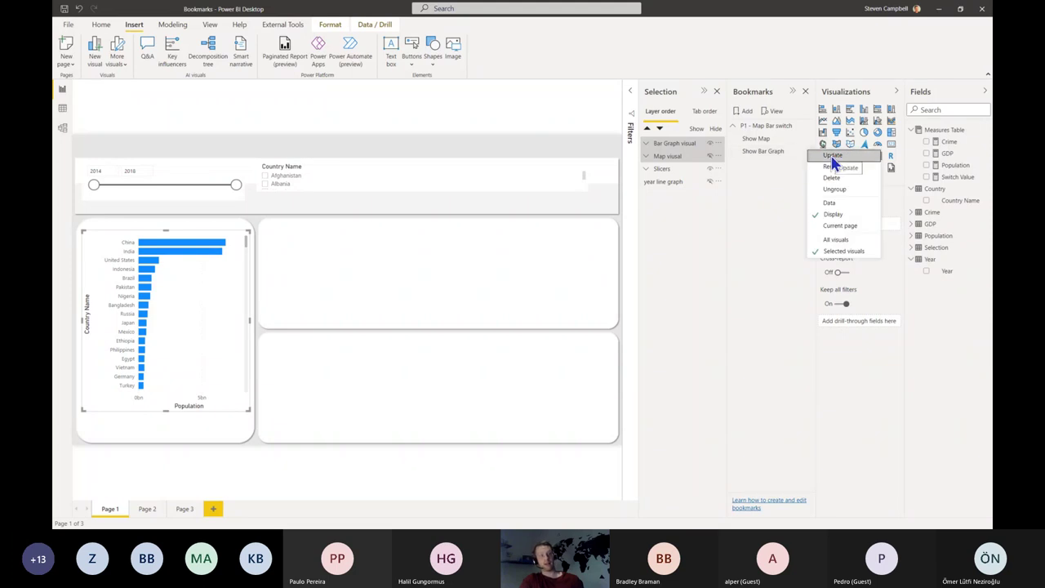
left_click(834, 156)
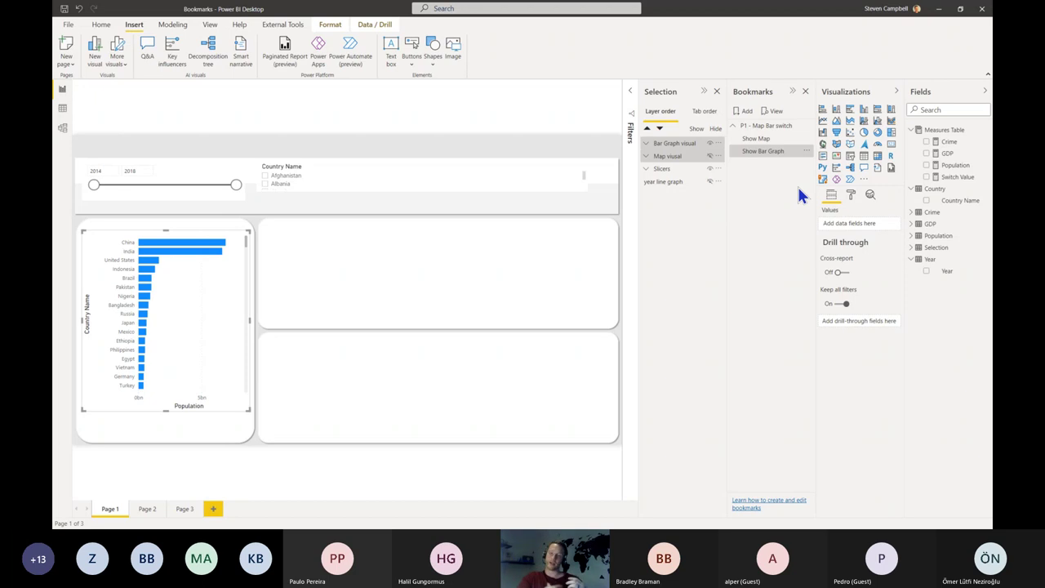
left_click(767, 140)
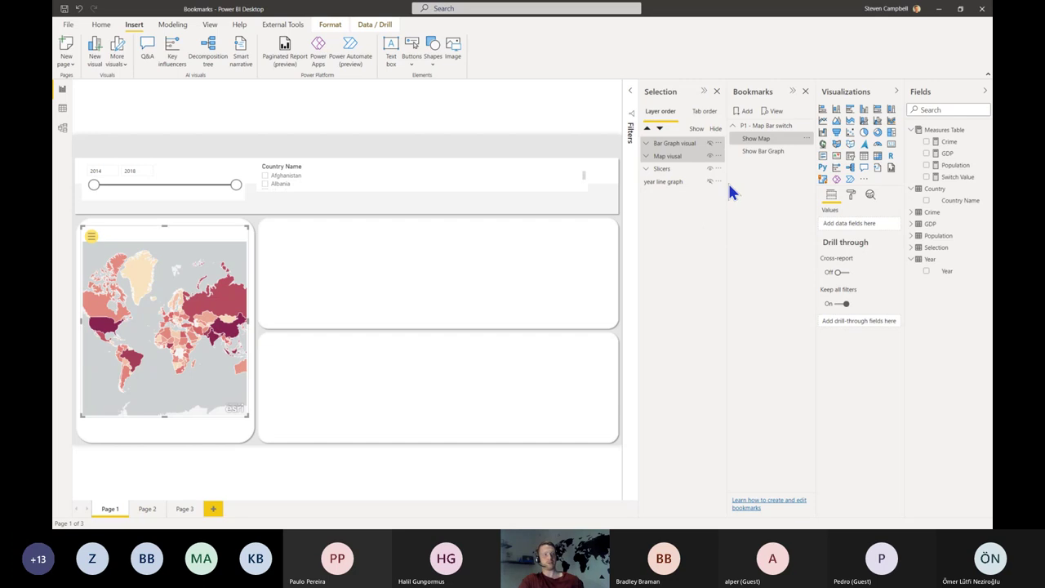
left_click(766, 153)
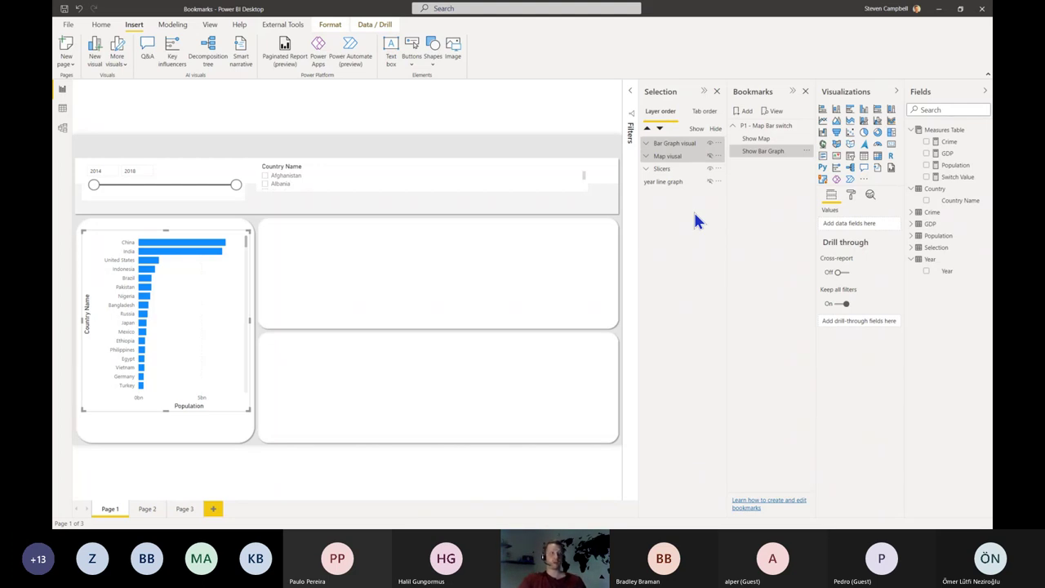
left_click(646, 156)
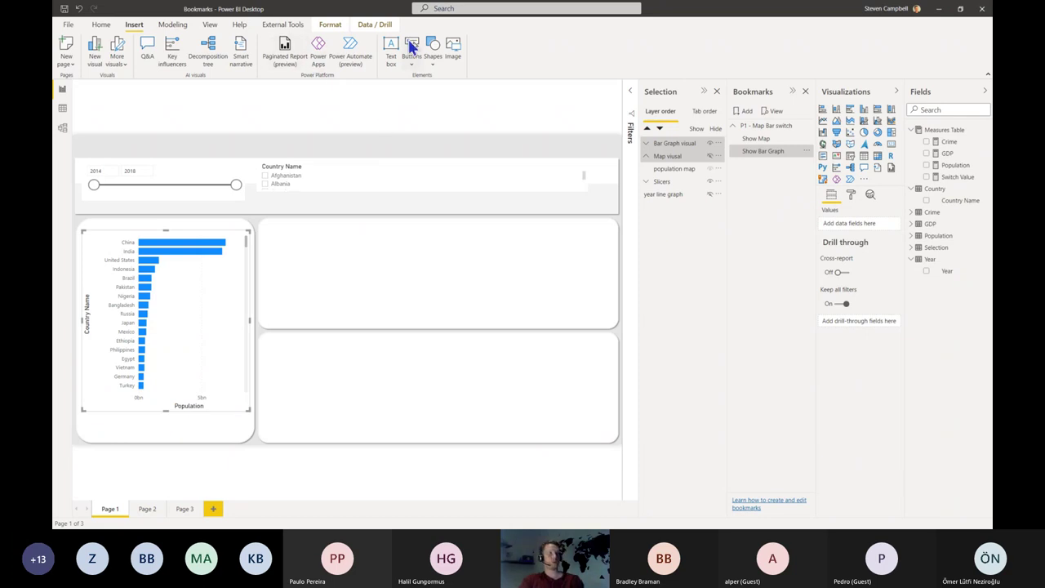
- Insert an octagon shape in the upper right card and name its layer 'octagon'
left_click(431, 66)
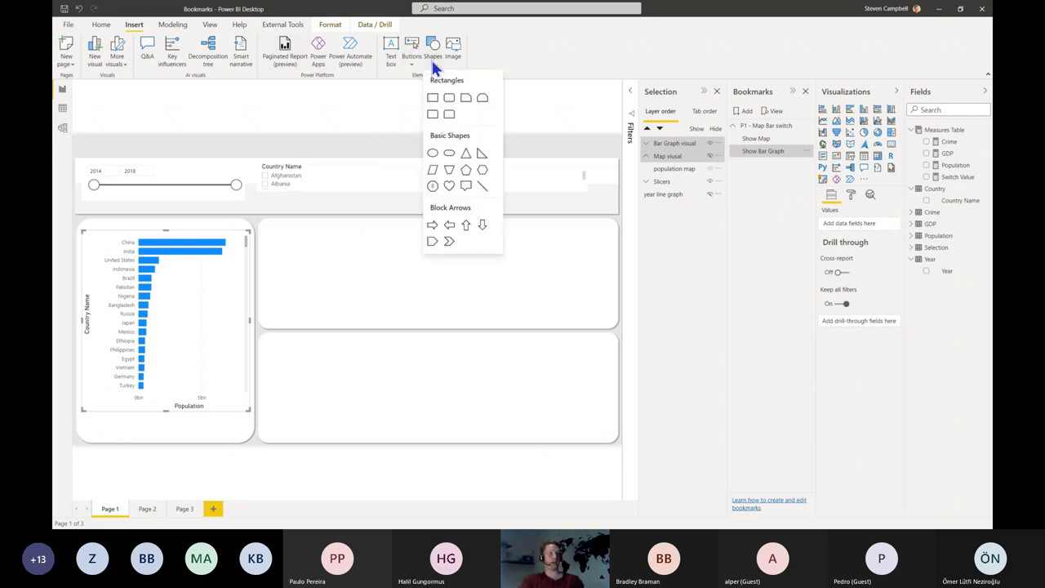
left_click(434, 188)
left_click_drag(224, 373, 392, 285)
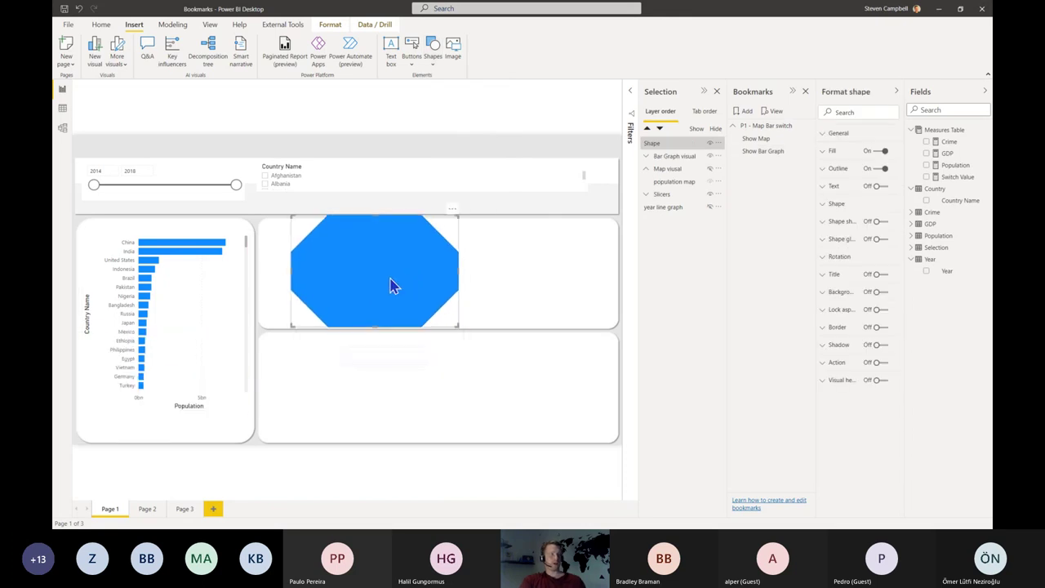
double_click(653, 144)
type("oc")
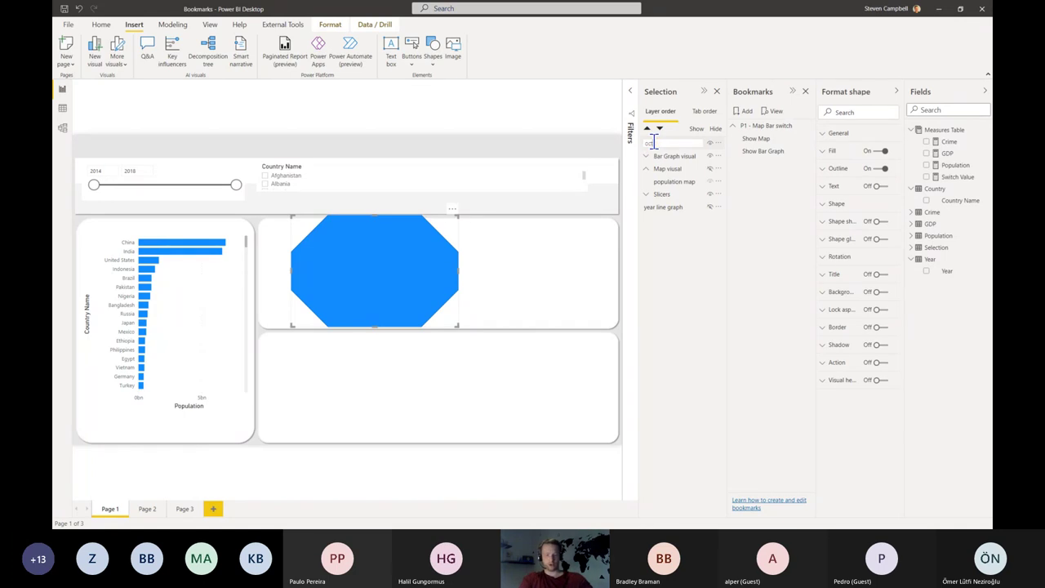
type("tagon")
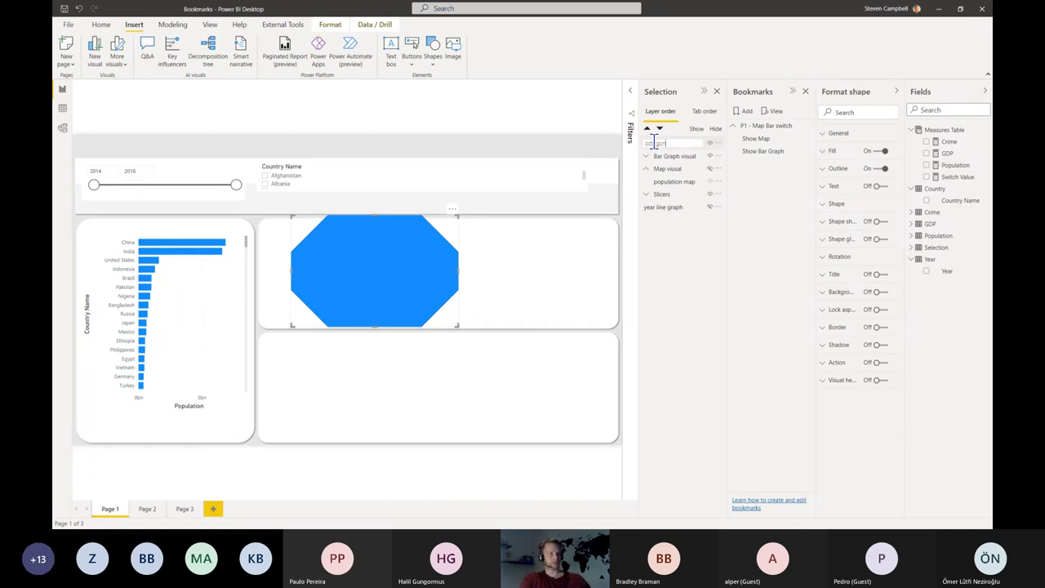
key("Return")
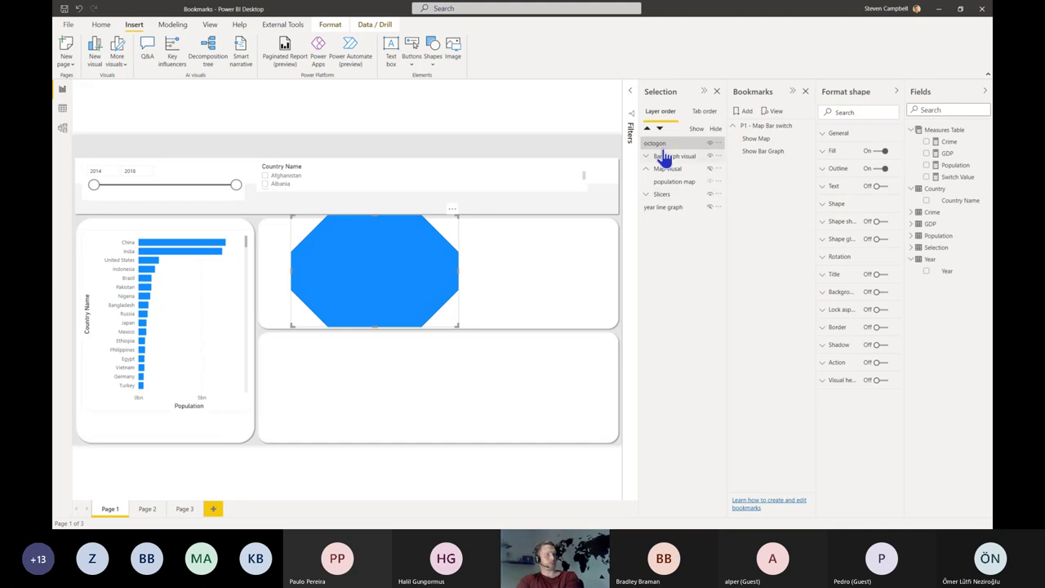
- Move the octagon layer into the Bar Graph visual group in the Selection pane
left_click_drag(663, 153, 663, 155)
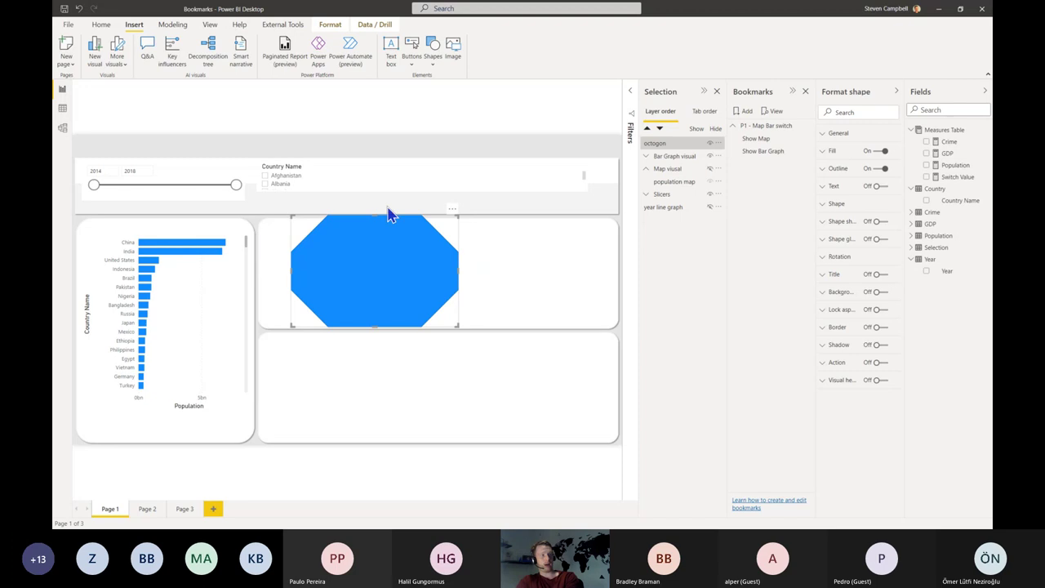
left_click(648, 169)
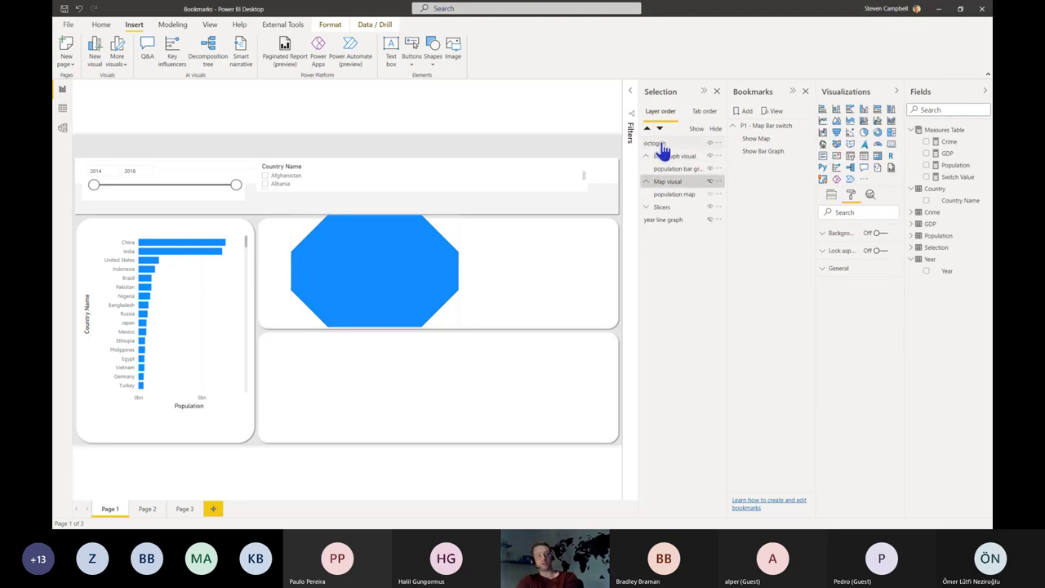
left_click(659, 145)
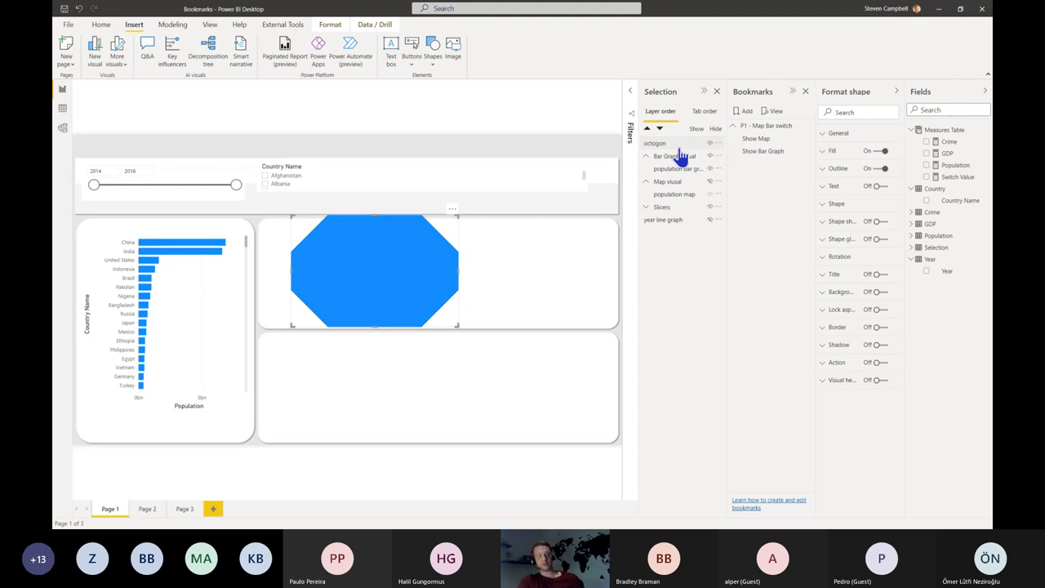
left_click_drag(679, 140, 704, 158)
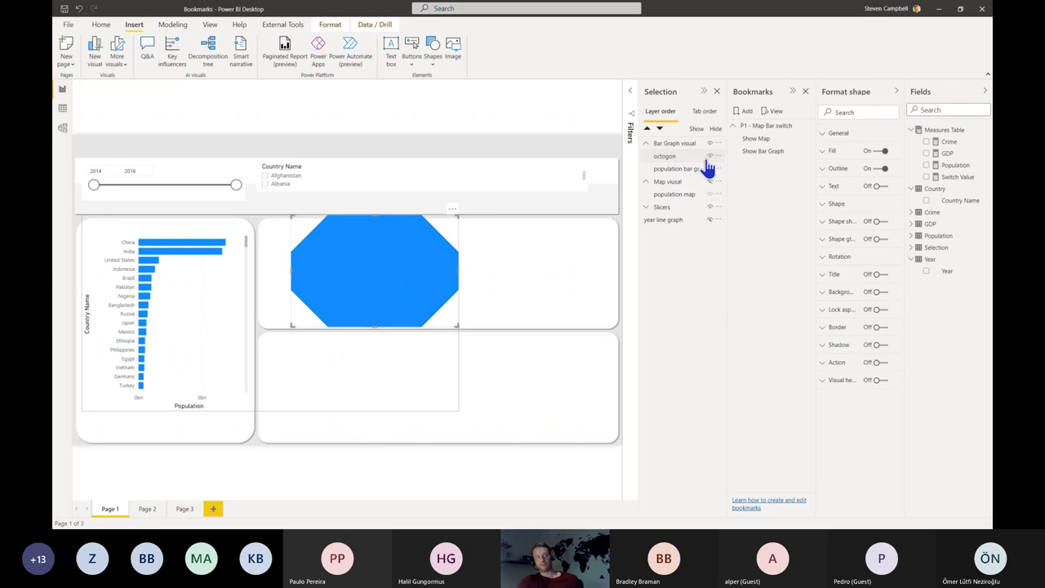
left_click(654, 157)
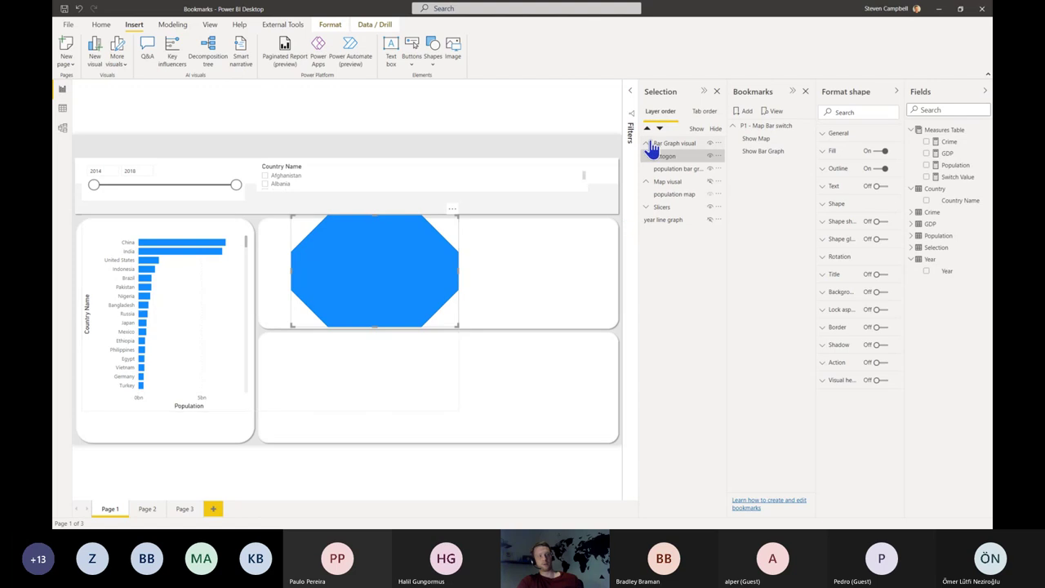
- Test Show Map and Show Bar Graph to confirm the octagon follows the bar chart, then delete it
left_click(771, 139)
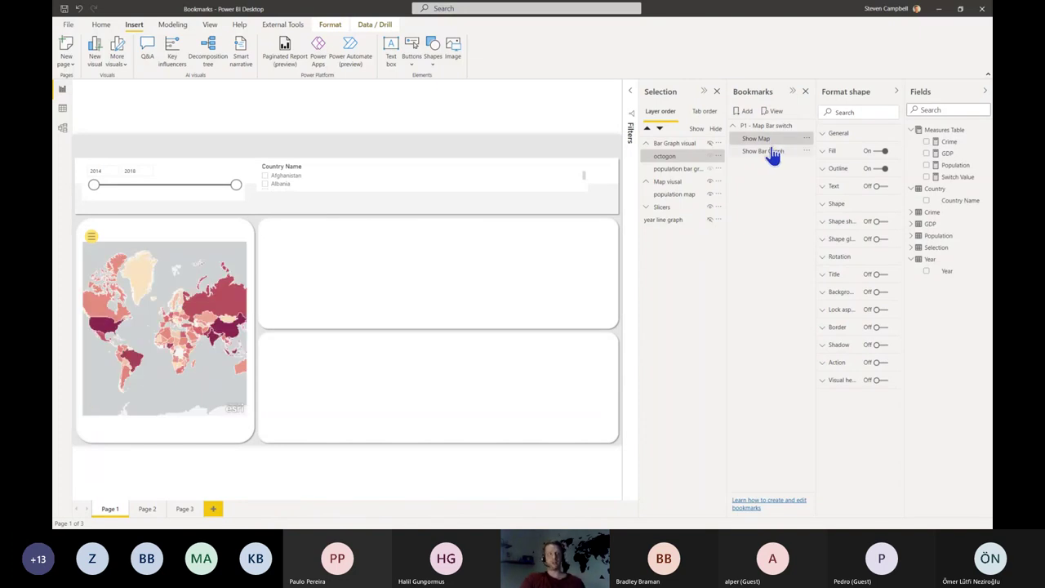
left_click(773, 153)
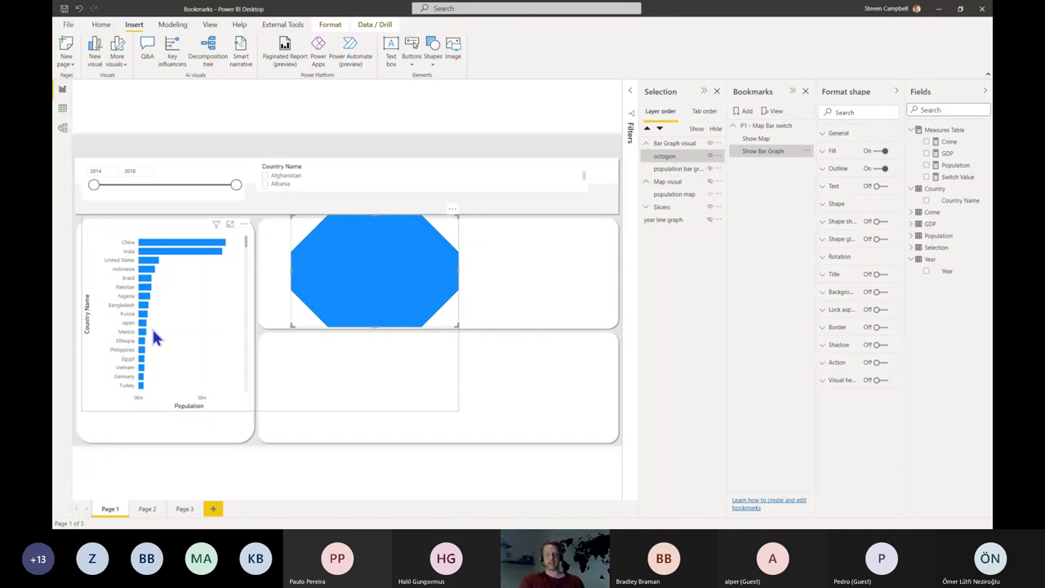
left_click(678, 170)
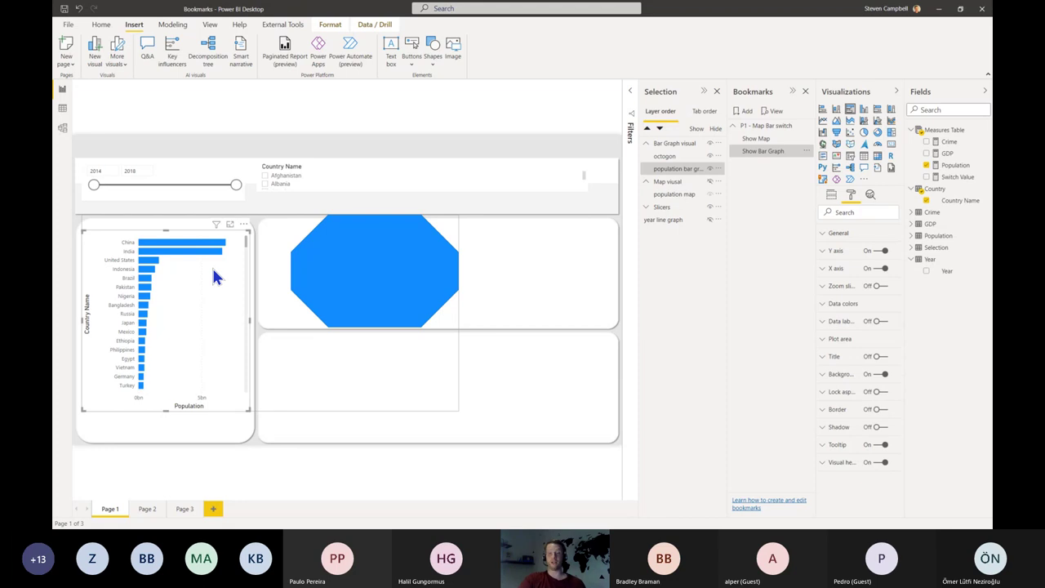
left_click(684, 156)
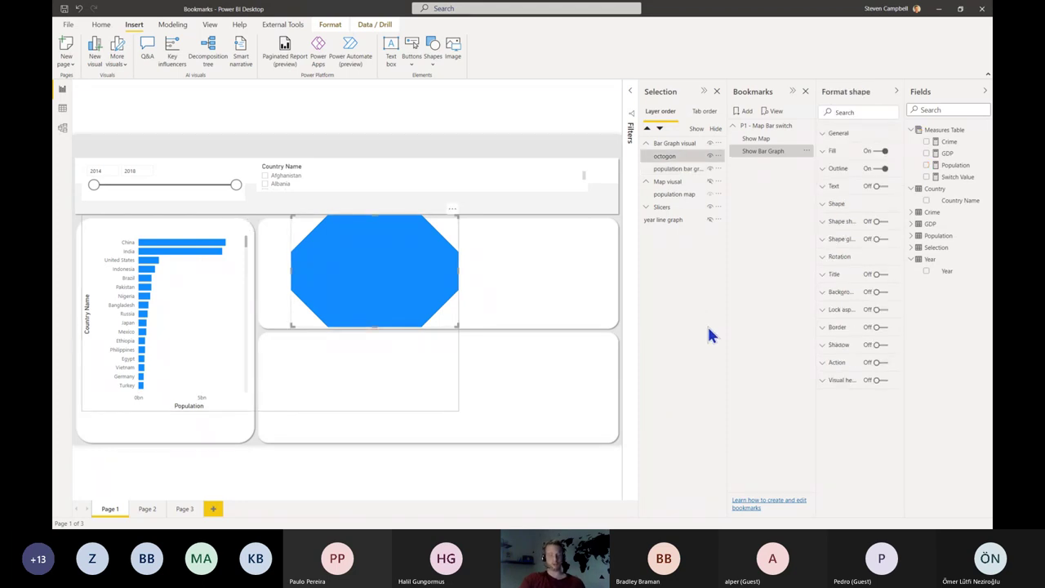
key("Delete")
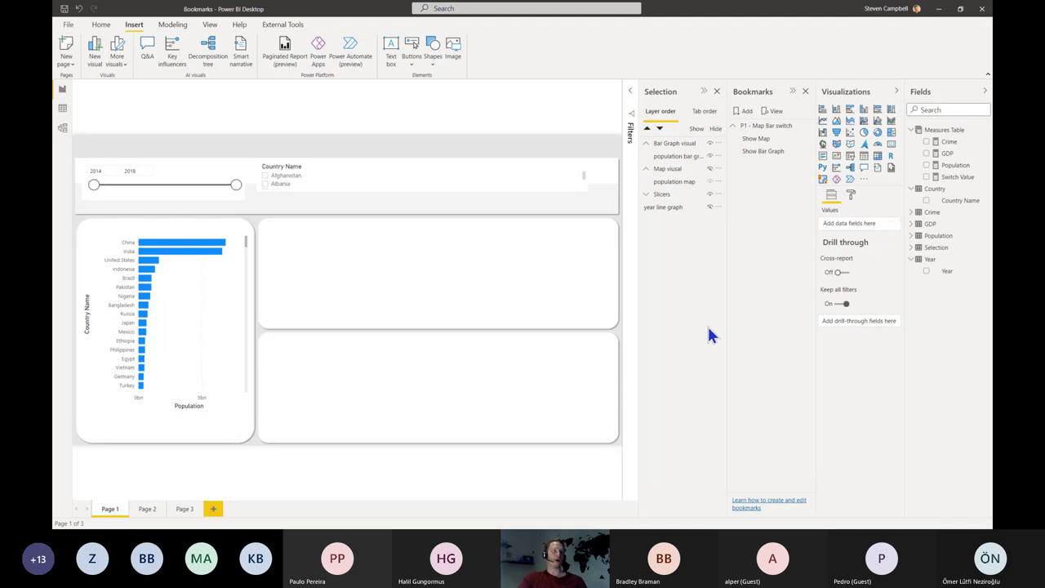
left_click(646, 143)
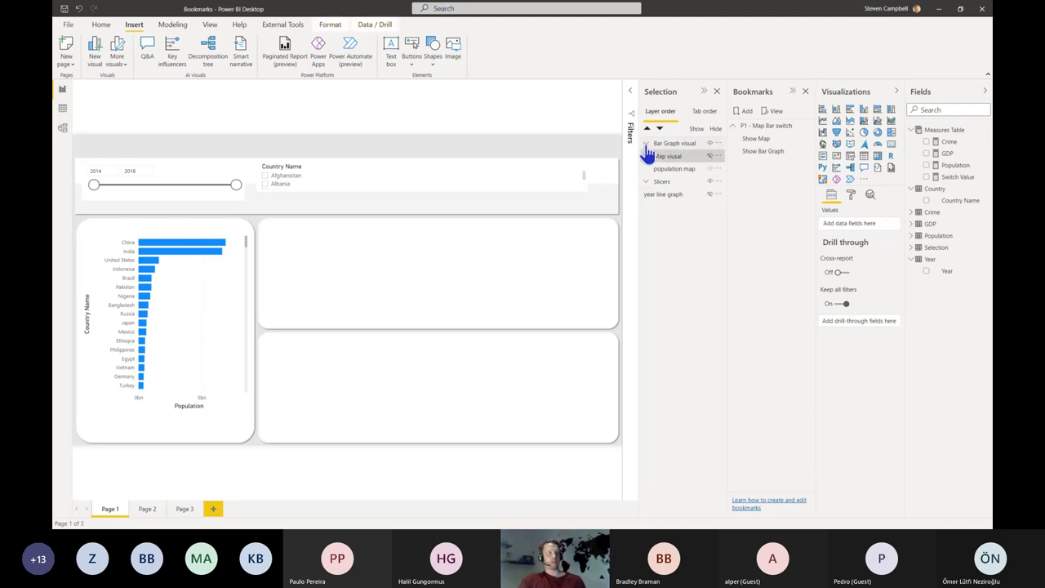
- Insert two blank buttons and place them at the bottom-left of the bar chart
left_click(646, 156)
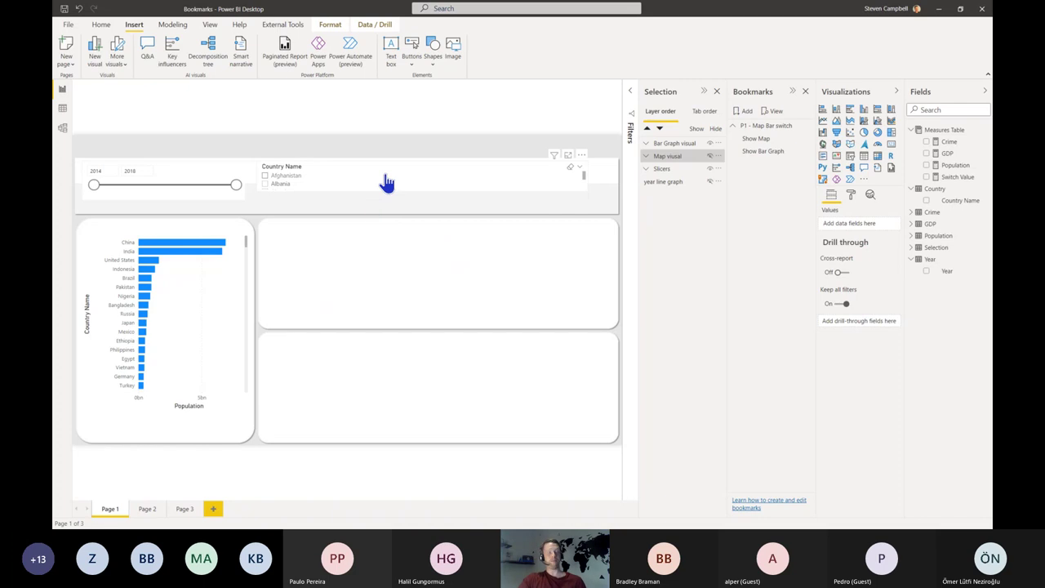
left_click(413, 72)
left_click(434, 201)
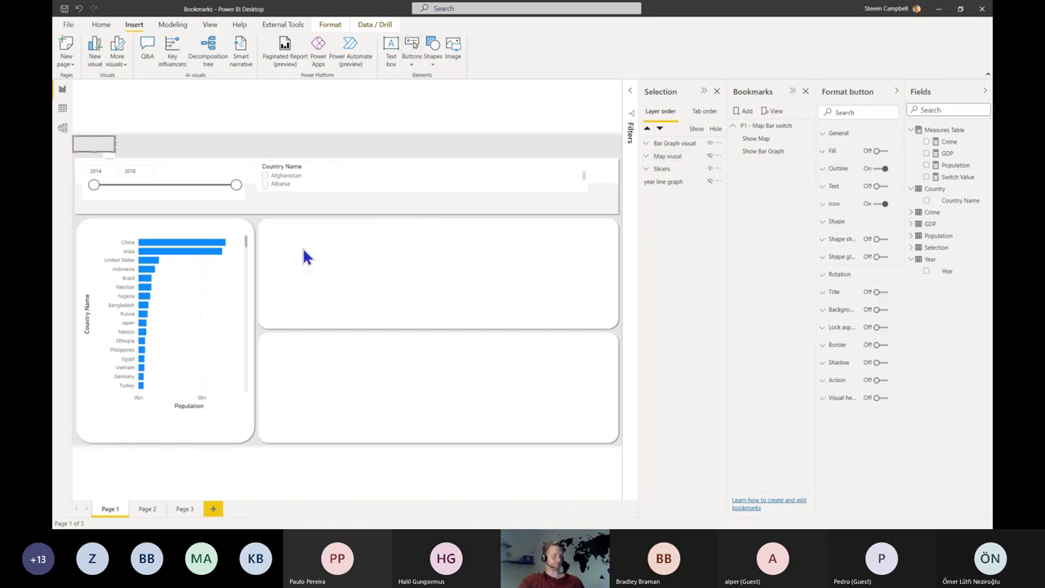
left_click_drag(111, 150, 141, 444)
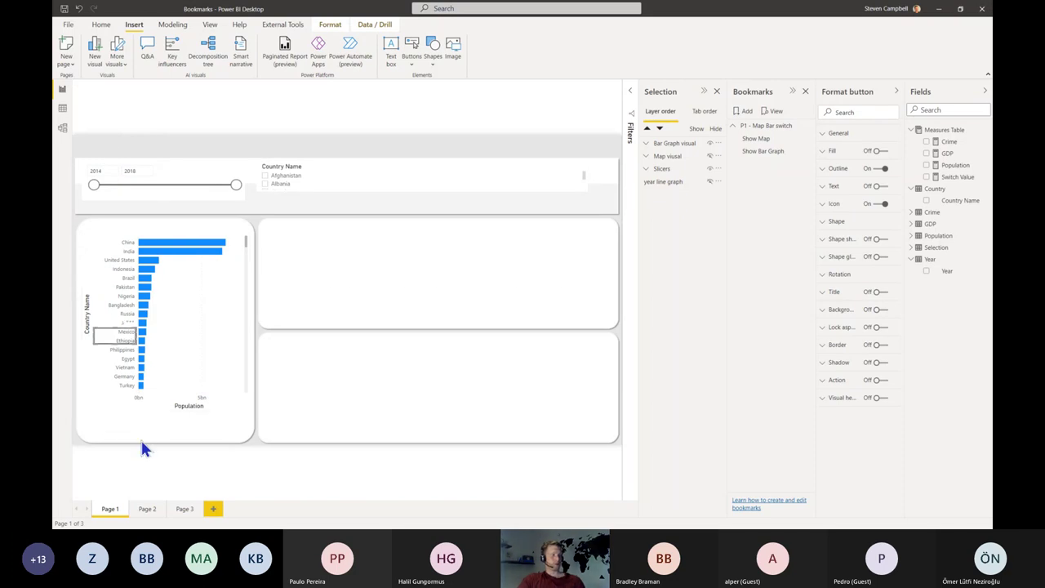
left_click_drag(133, 335, 139, 420)
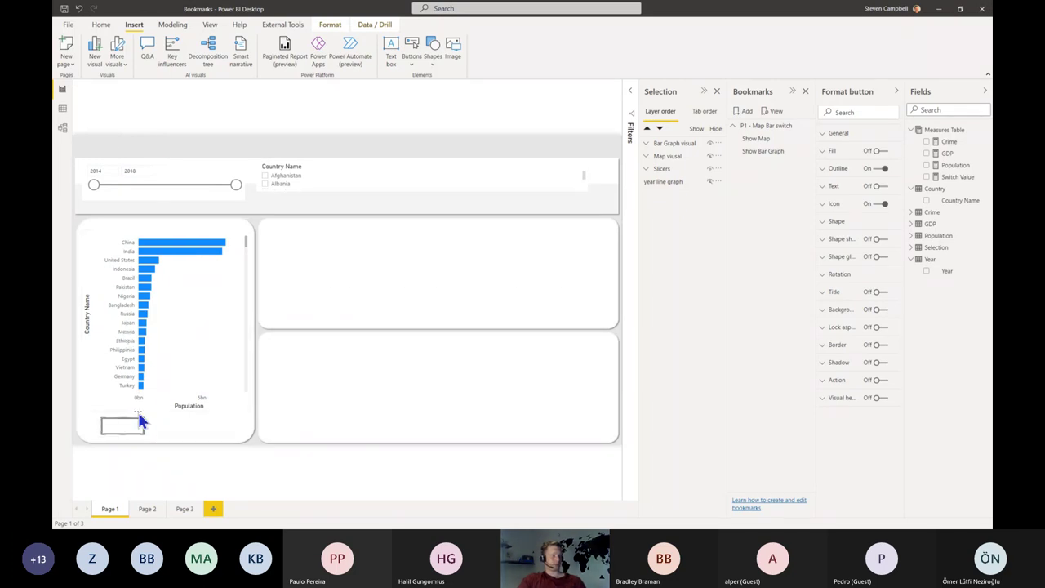
left_click(409, 55)
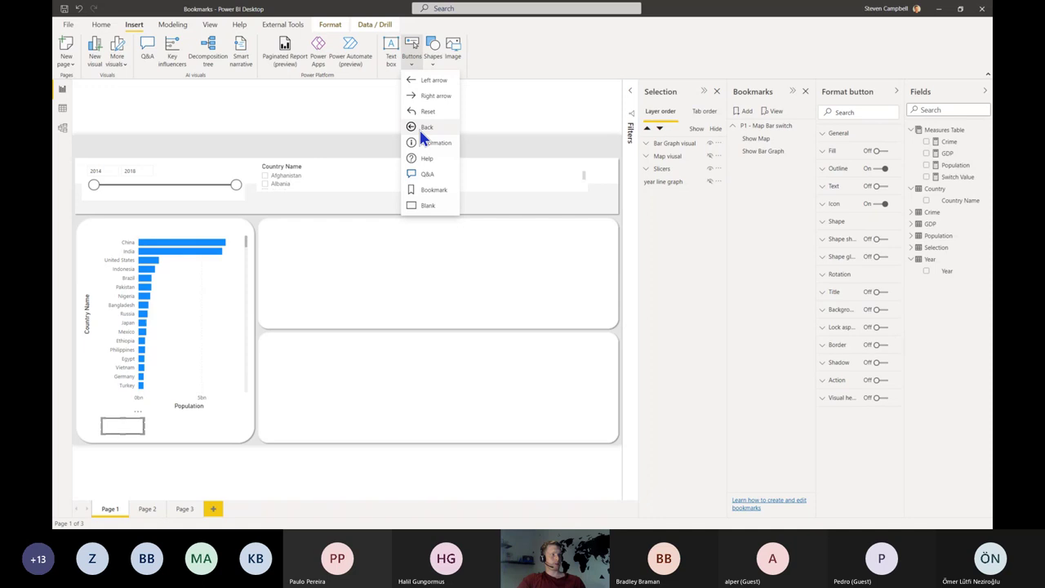
left_click(436, 205)
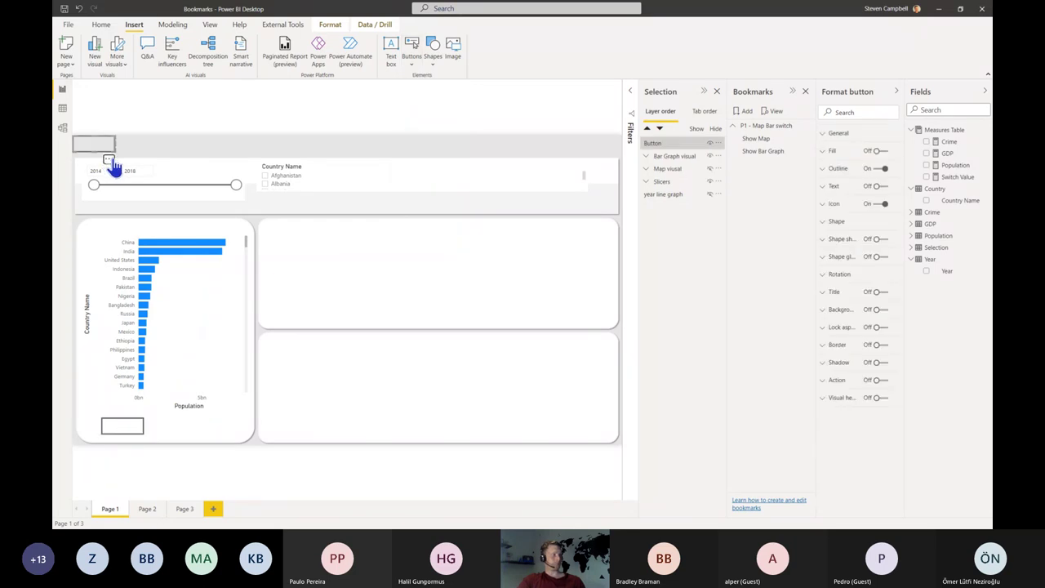
left_click_drag(110, 165, 200, 422)
- Move the nested Button layer out of the Map visual group, then delete both buttons
left_click(125, 424)
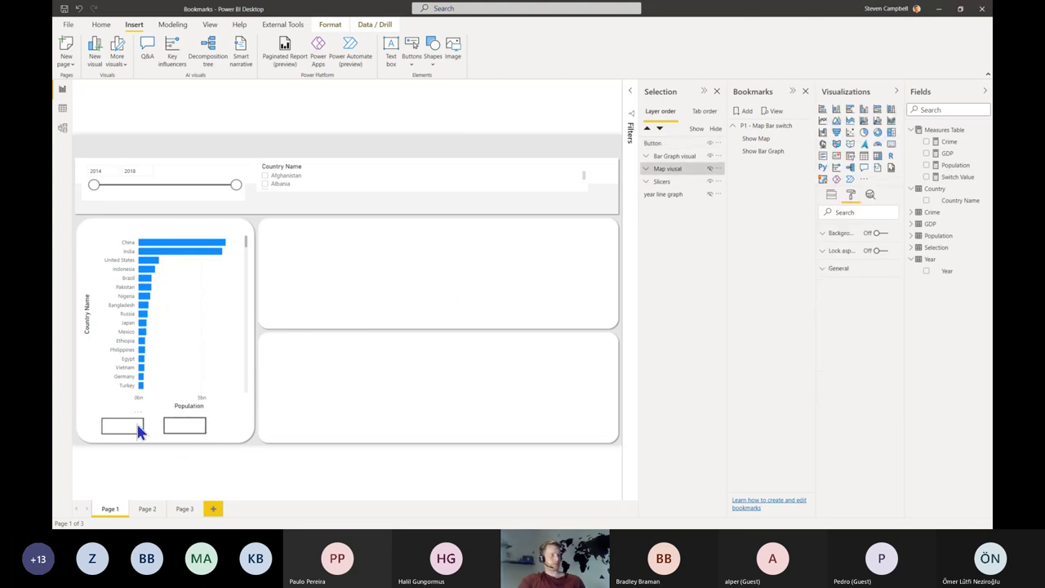
left_click(138, 421)
left_click(134, 423)
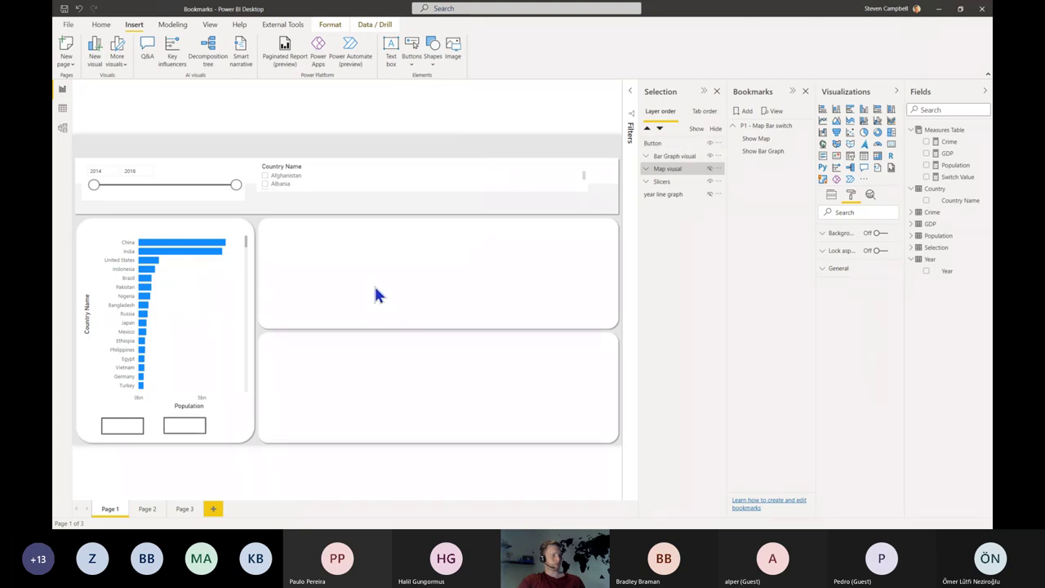
left_click(646, 168)
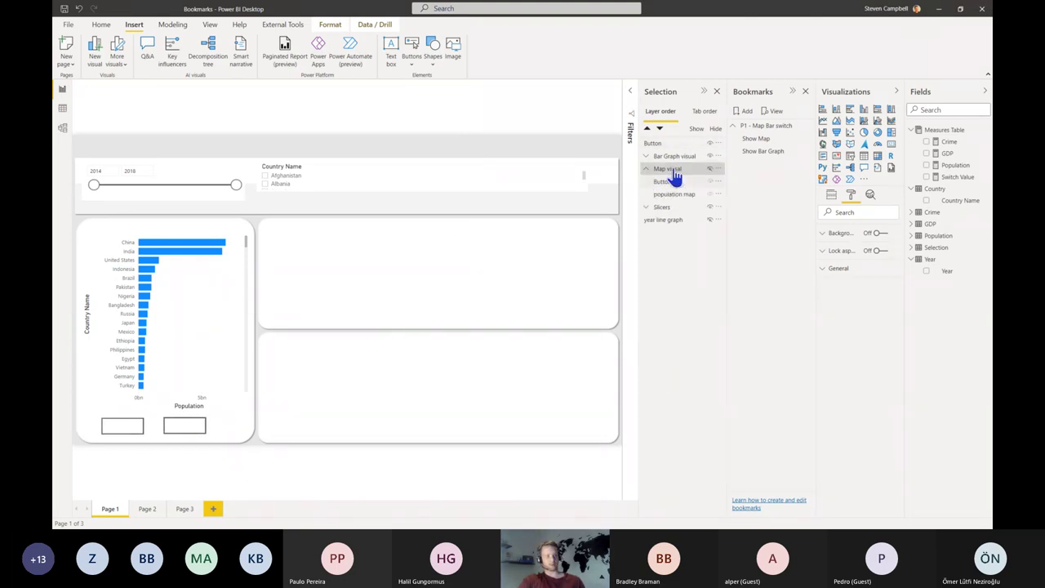
left_click_drag(668, 181, 676, 157)
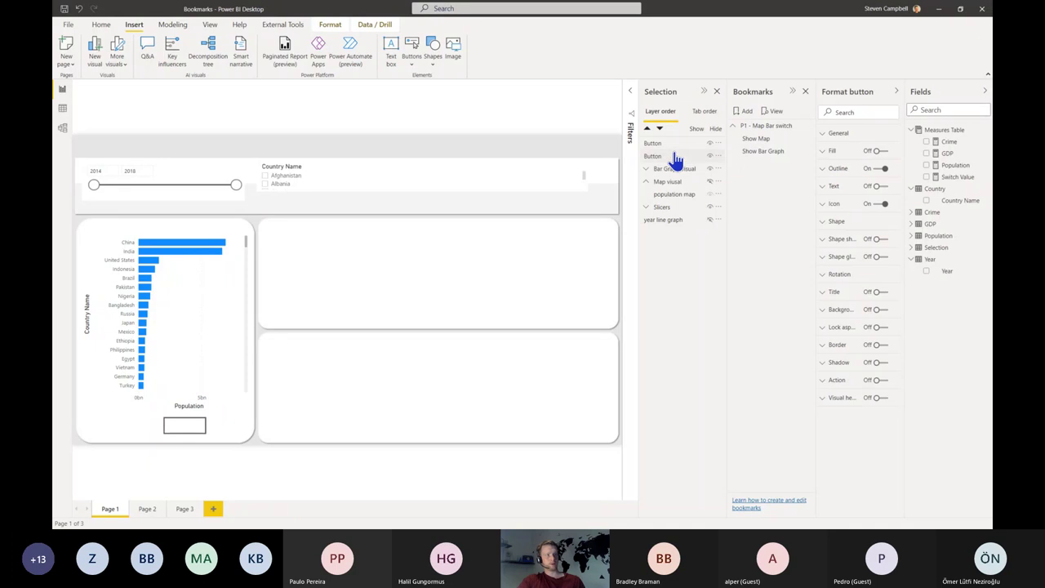
left_click(646, 183)
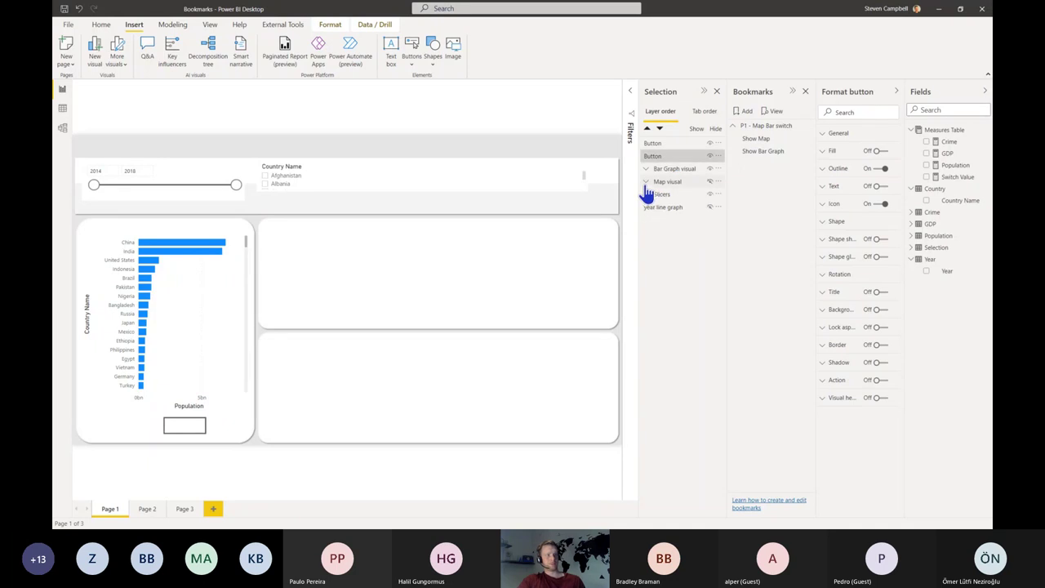
left_click(712, 158)
left_click(675, 152)
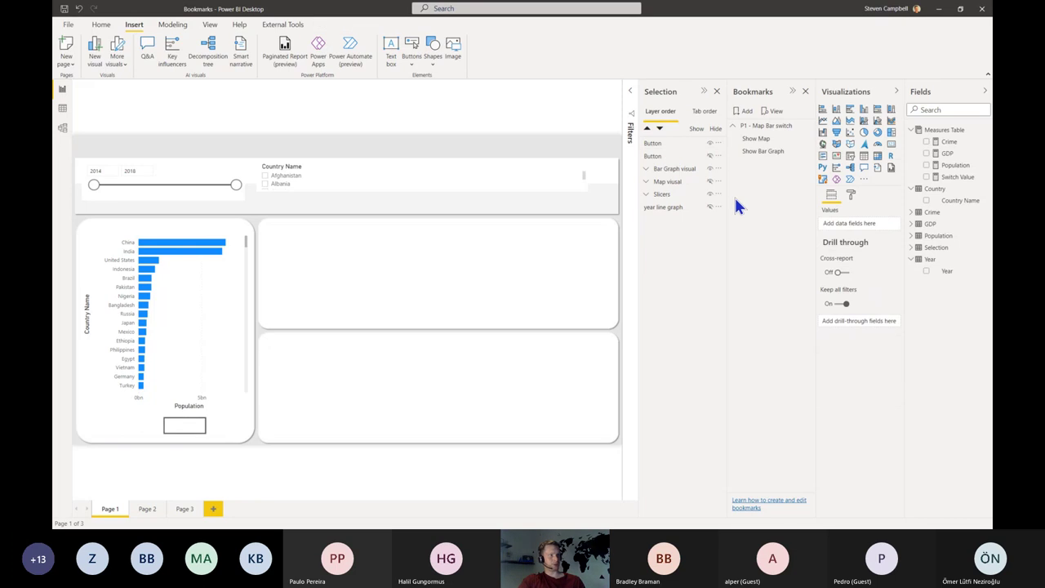
left_click(674, 164)
key("Delete")
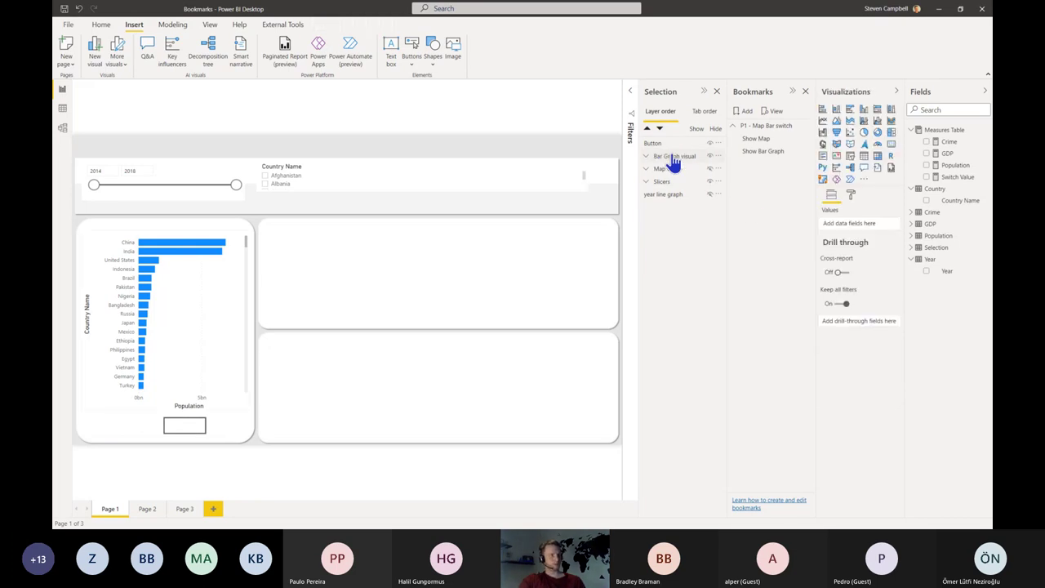
left_click(660, 144)
key("Delete")
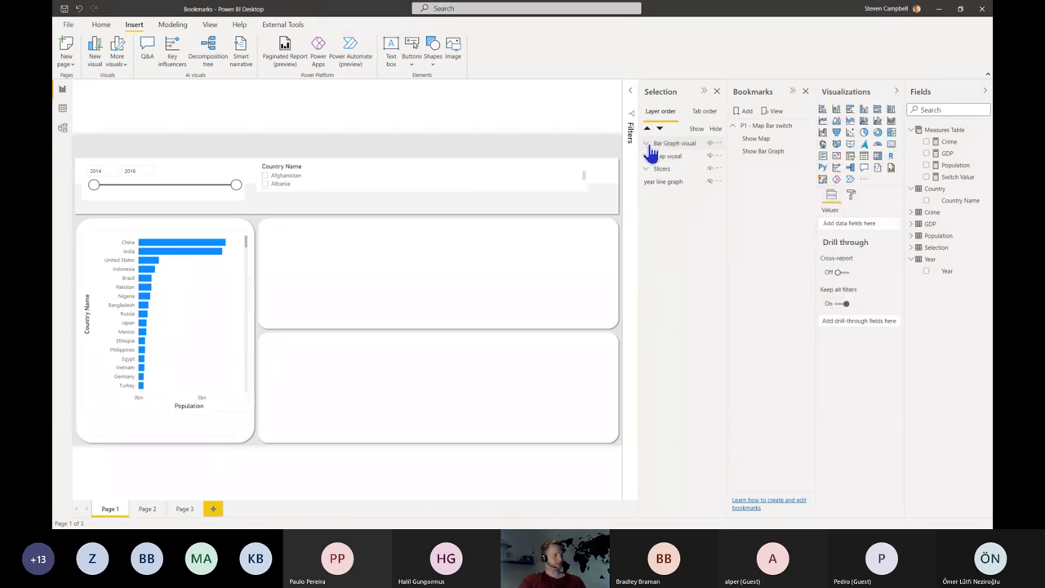
- Insert a new blank button below the bar chart and paste a duplicate beside it
left_click(412, 59)
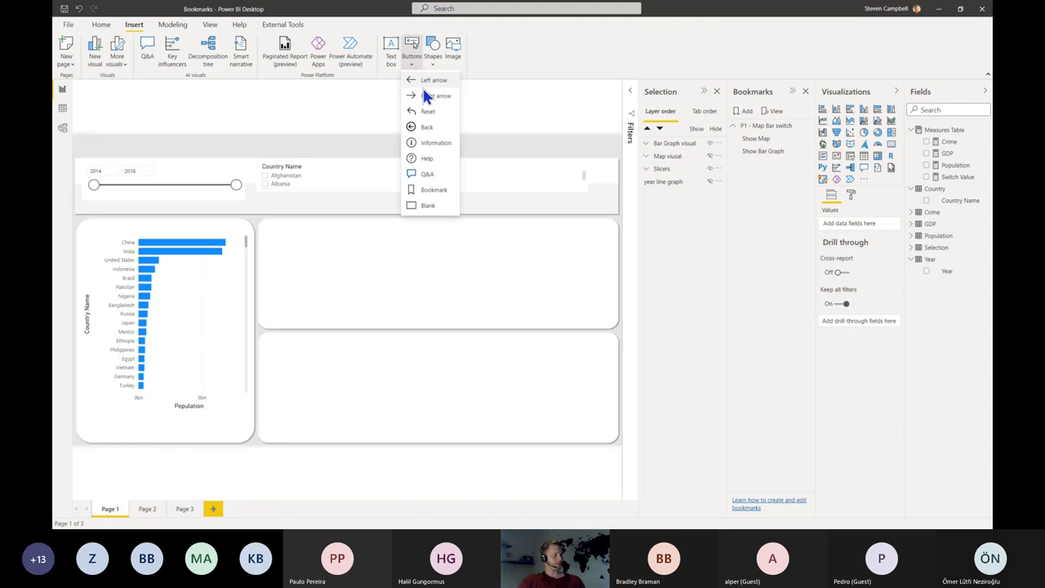
left_click(428, 205)
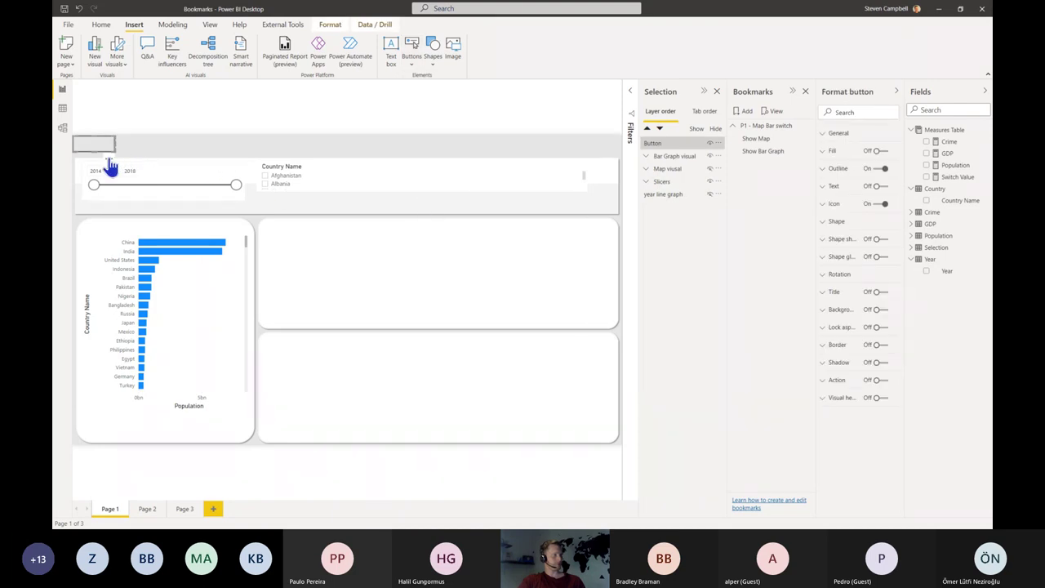
left_click_drag(110, 160, 134, 441)
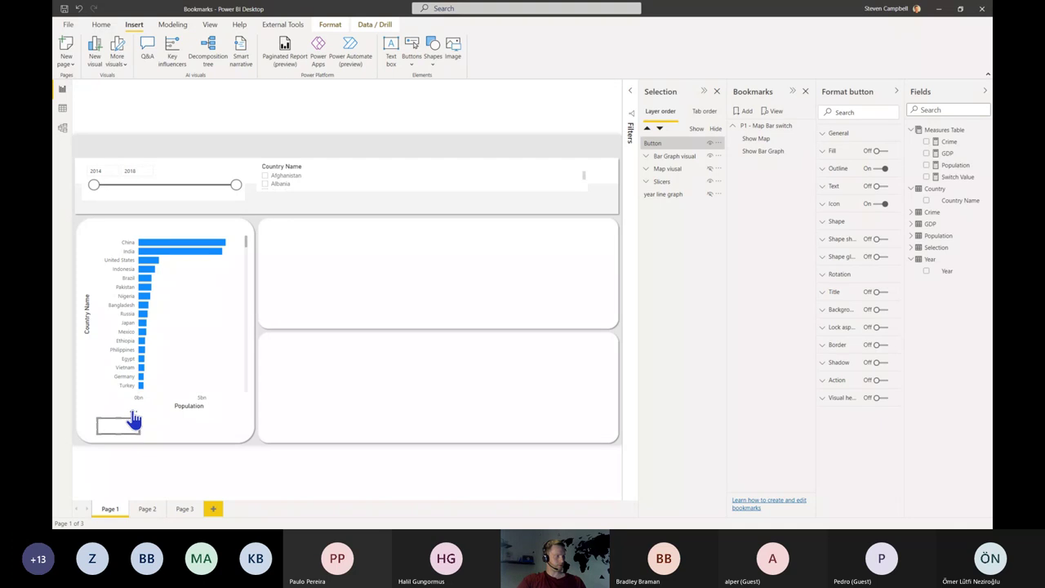
left_click(133, 413)
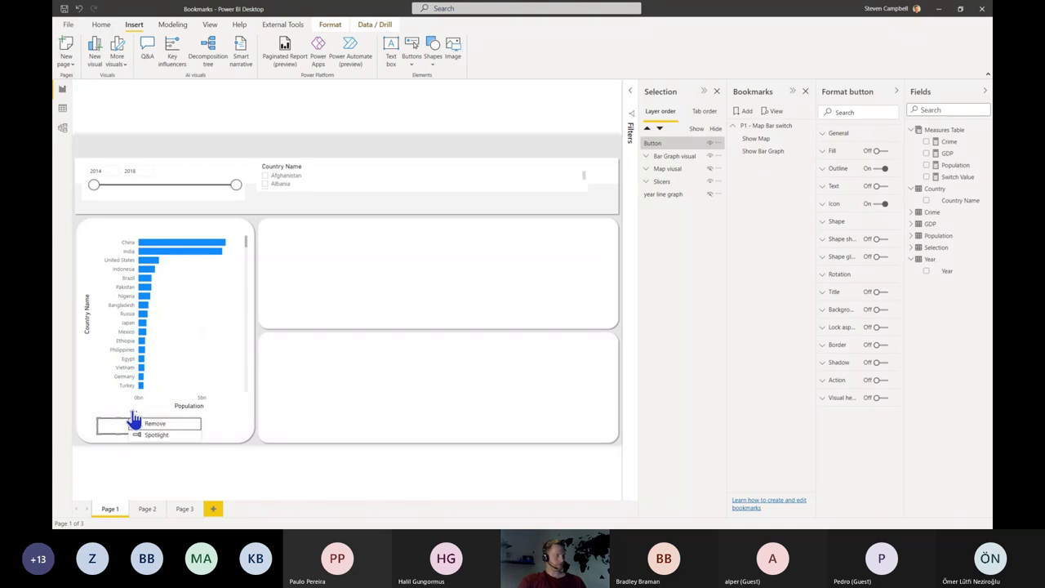
left_click(109, 435)
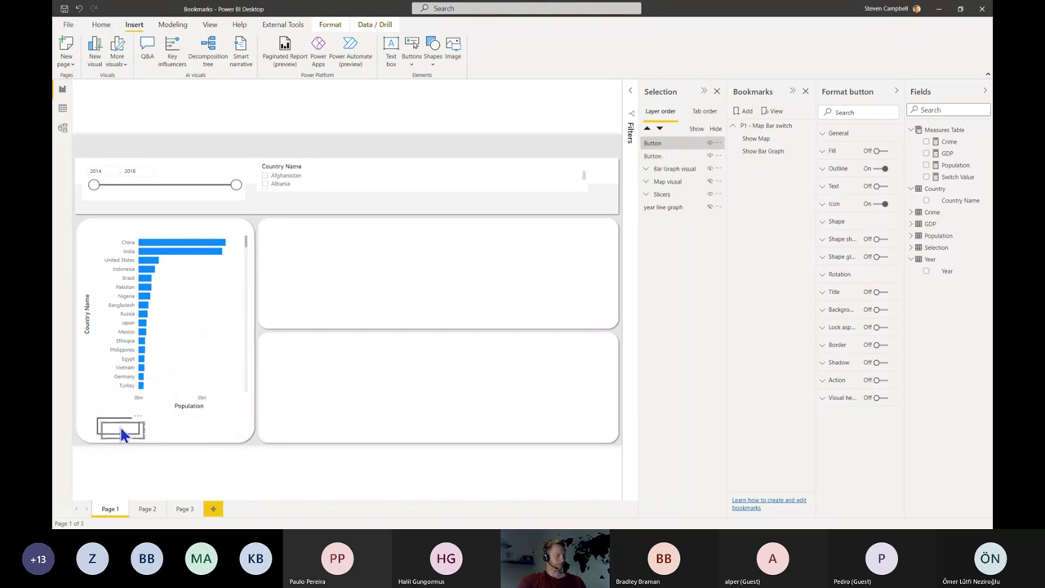
key("ctrl+c")
key("ctrl+v")
left_click_drag(121, 426, 196, 423)
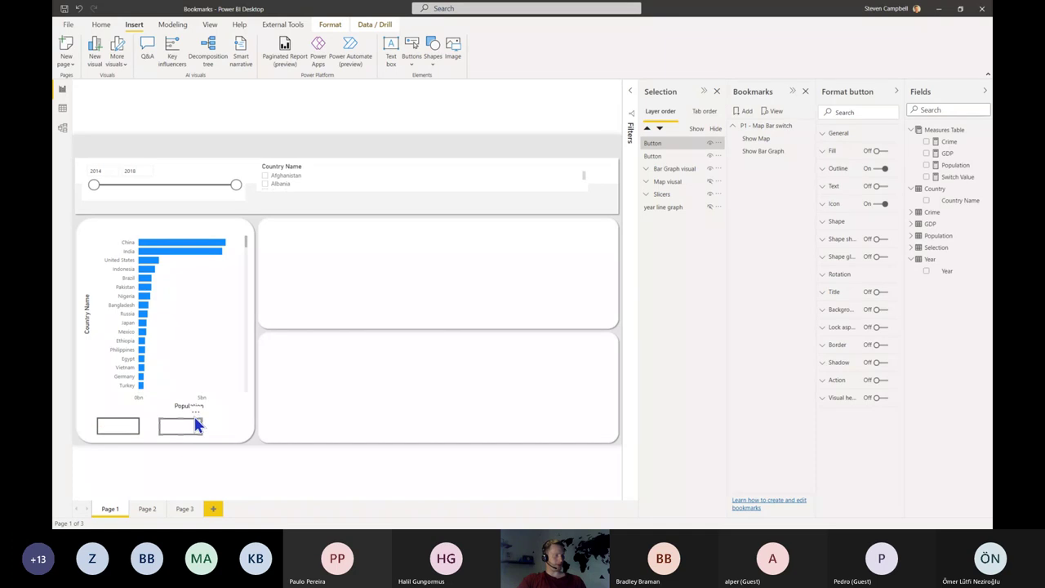
left_click(130, 422)
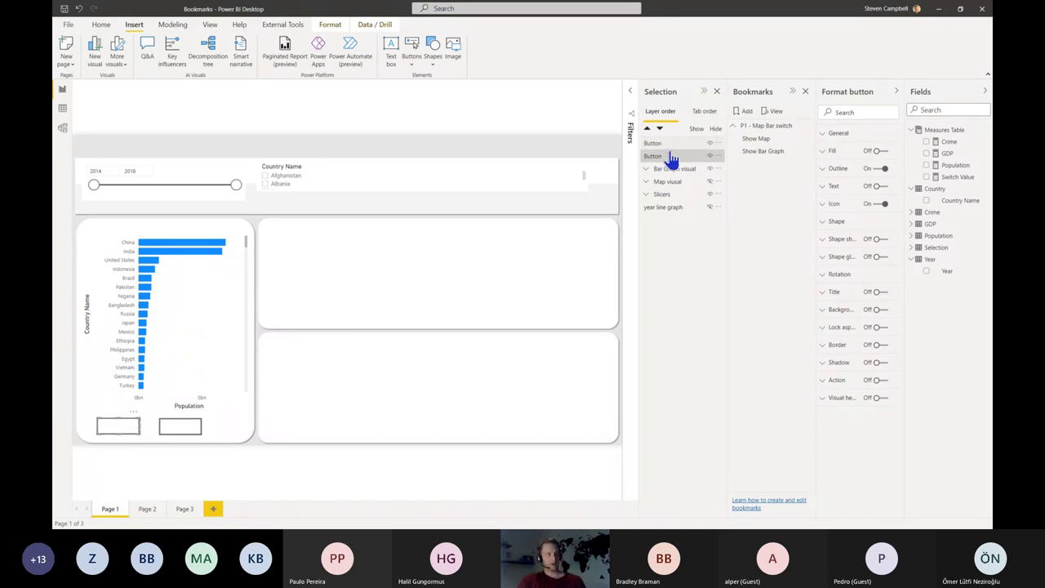
left_click_drag(658, 157, 660, 160)
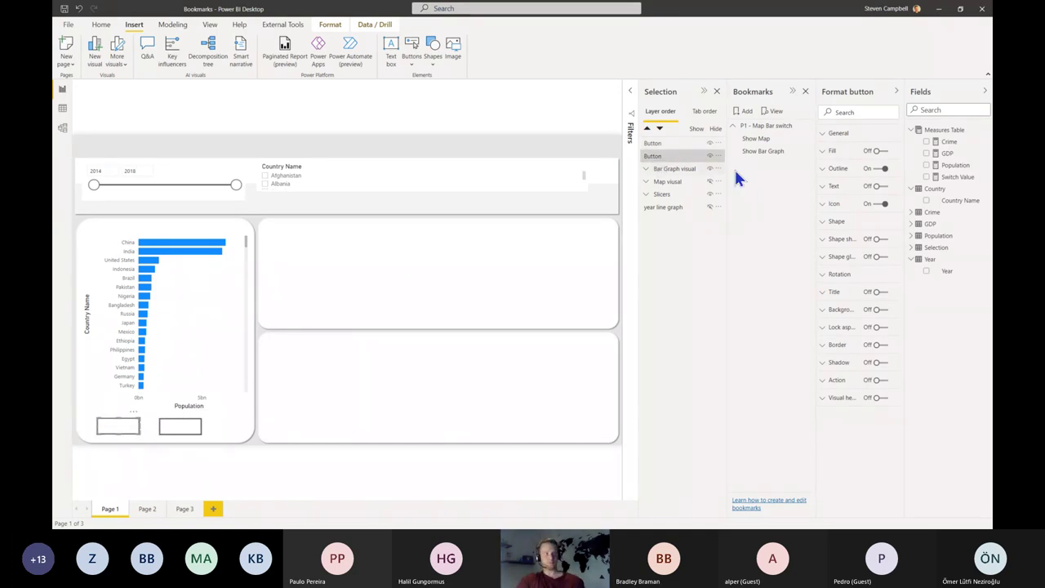
- Turn on the left button's text and set its label to 'Bar'
left_click(878, 187)
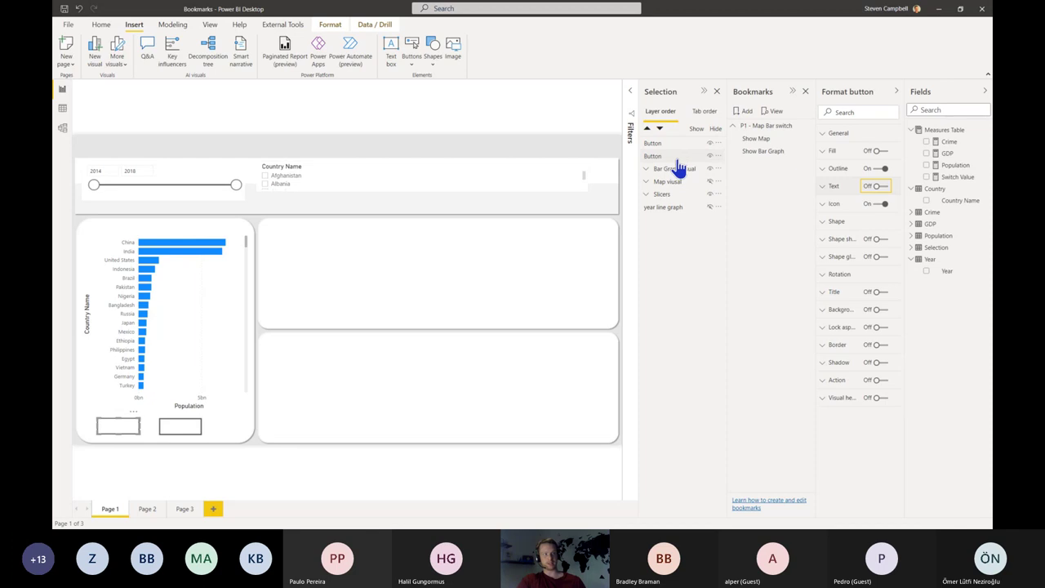
left_click(830, 188)
left_click(856, 233)
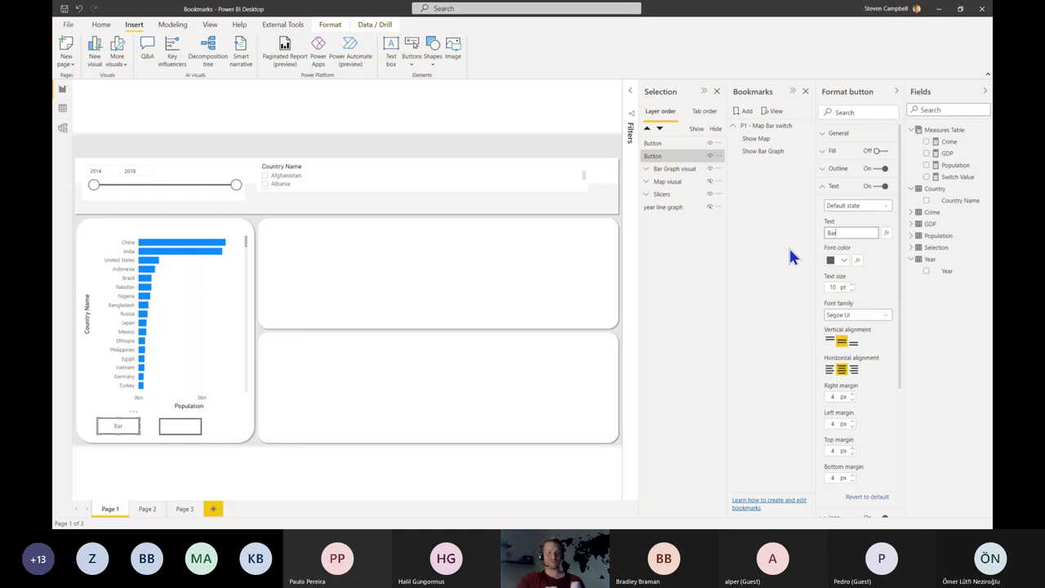
- Rename the left button's layer to 'BAR Switch - Button'
double_click(658, 156)
type("Ba")
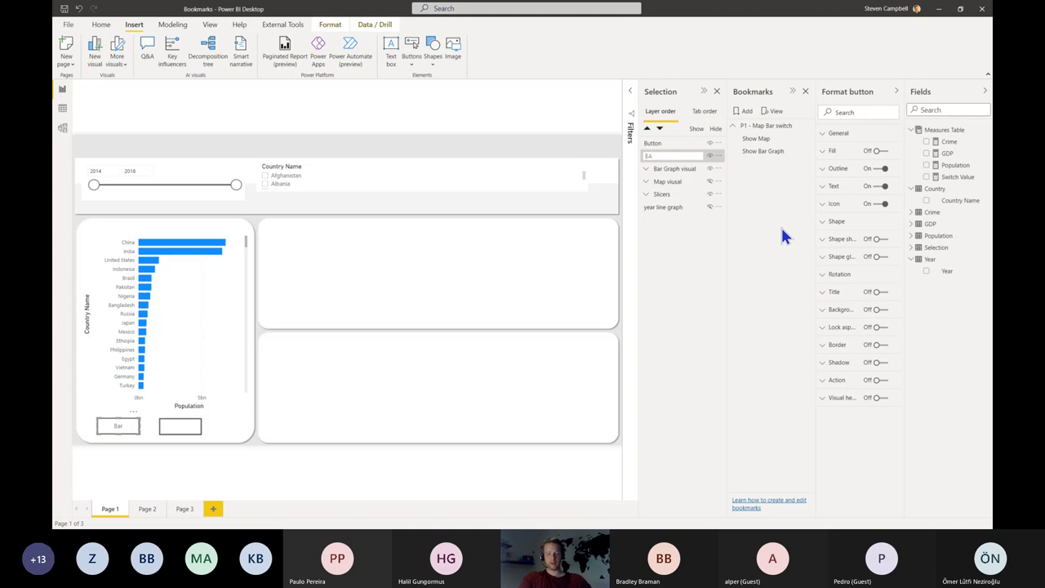
type("R - Button")
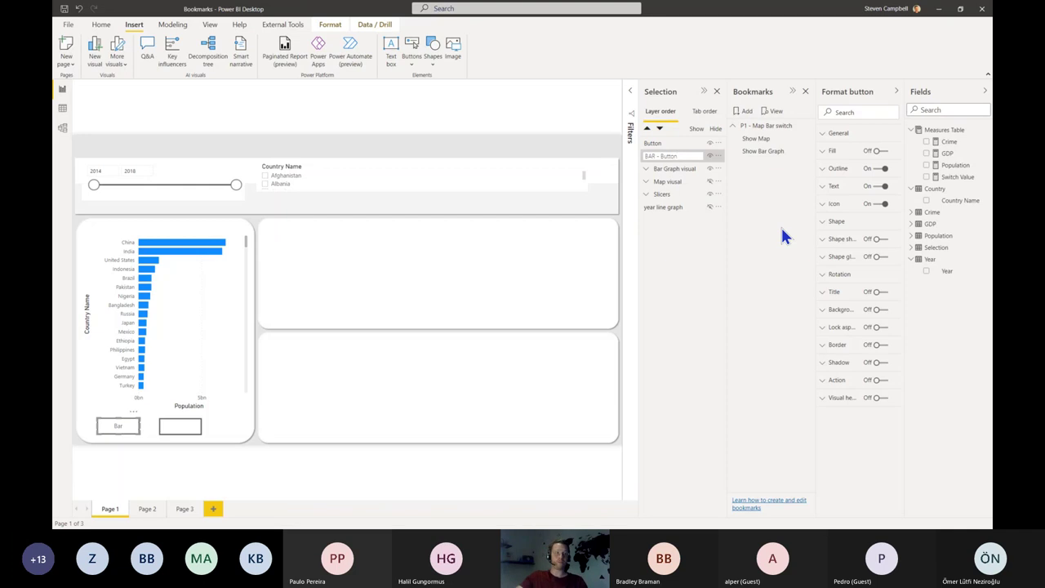
type("Switch")
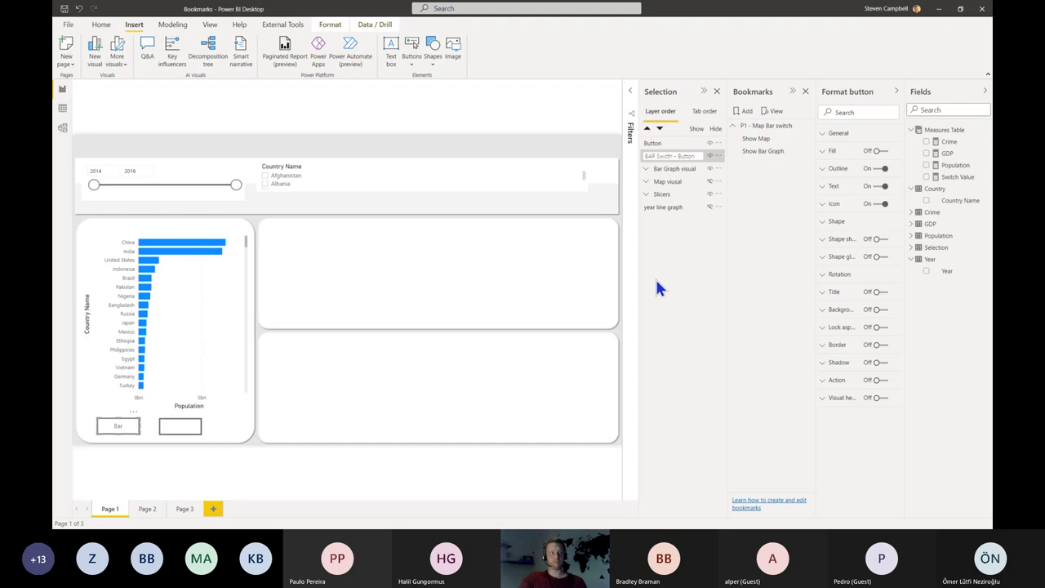
left_click(764, 140)
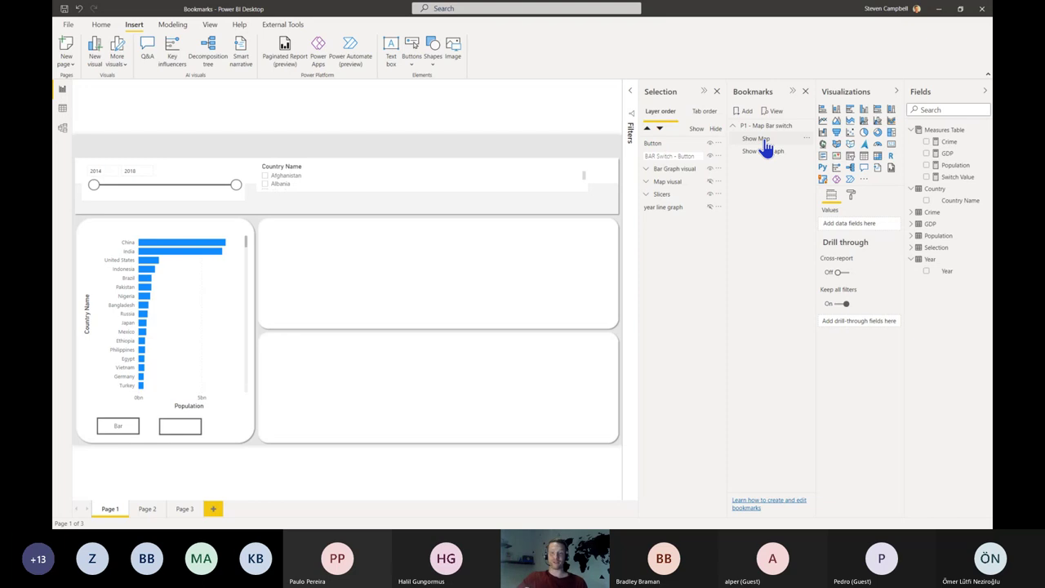
- Turn on the second button's text and set its label to 'Map'
left_click(670, 156)
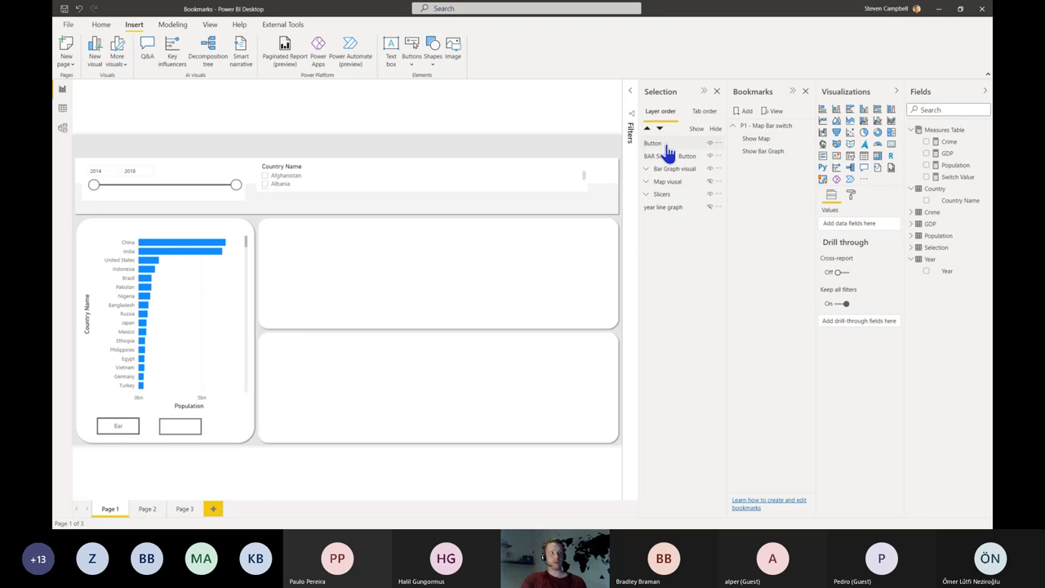
left_click(882, 186)
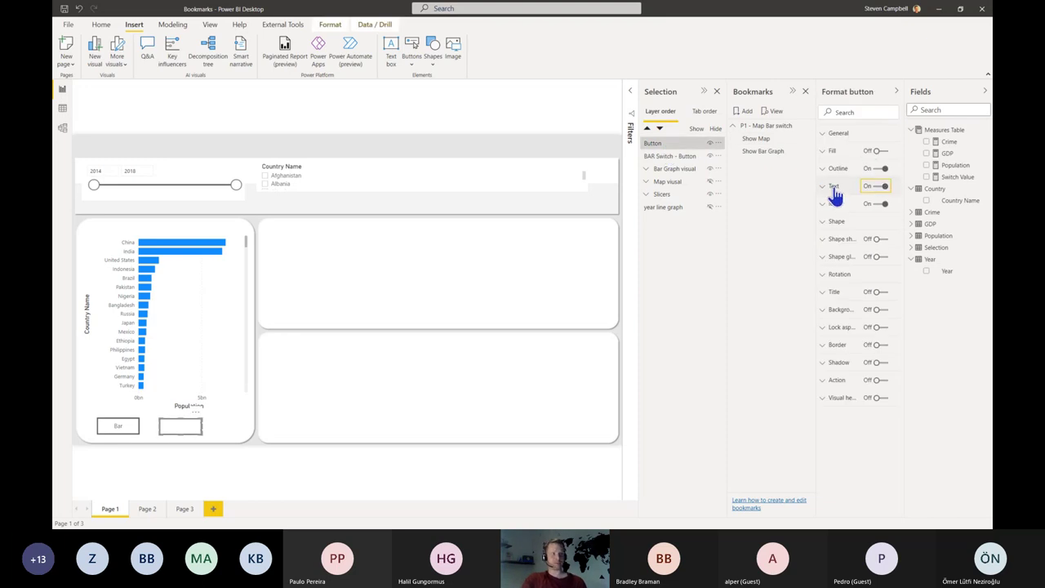
left_click(831, 188)
left_click(863, 229)
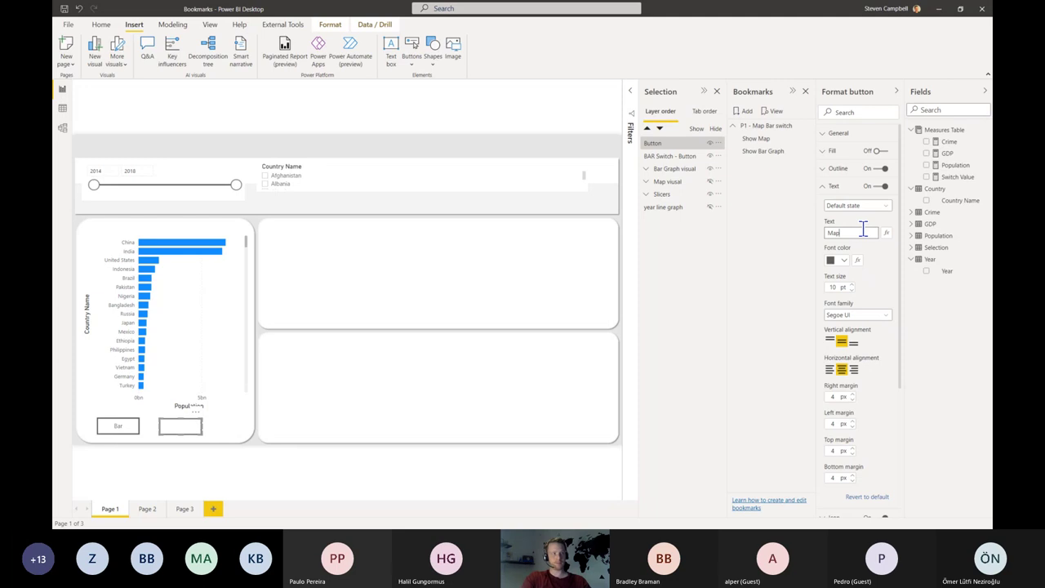
- Rename the second button's layer to 'MAP Switch - Button'
double_click(658, 143)
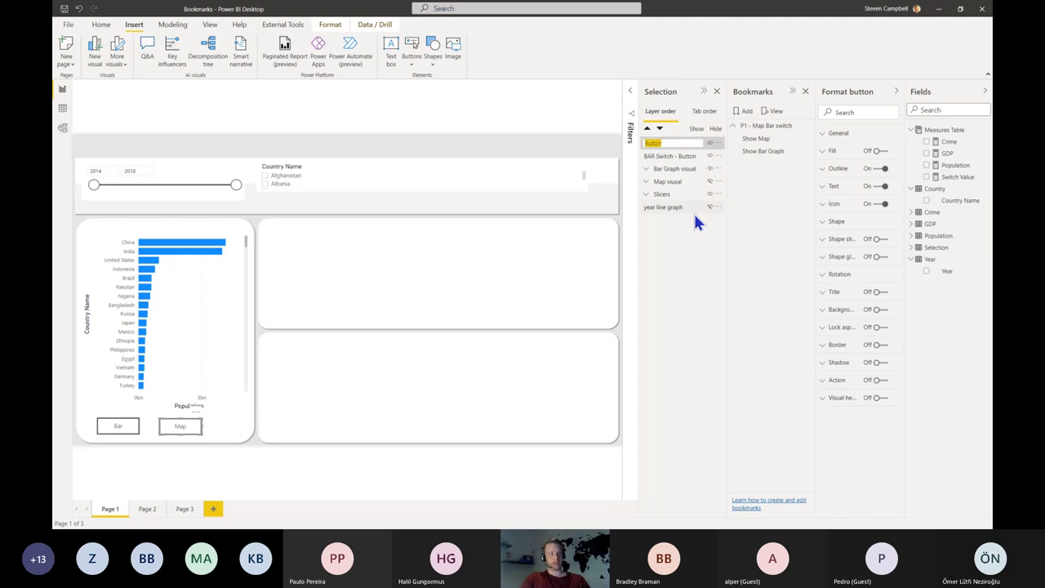
type("MAP")
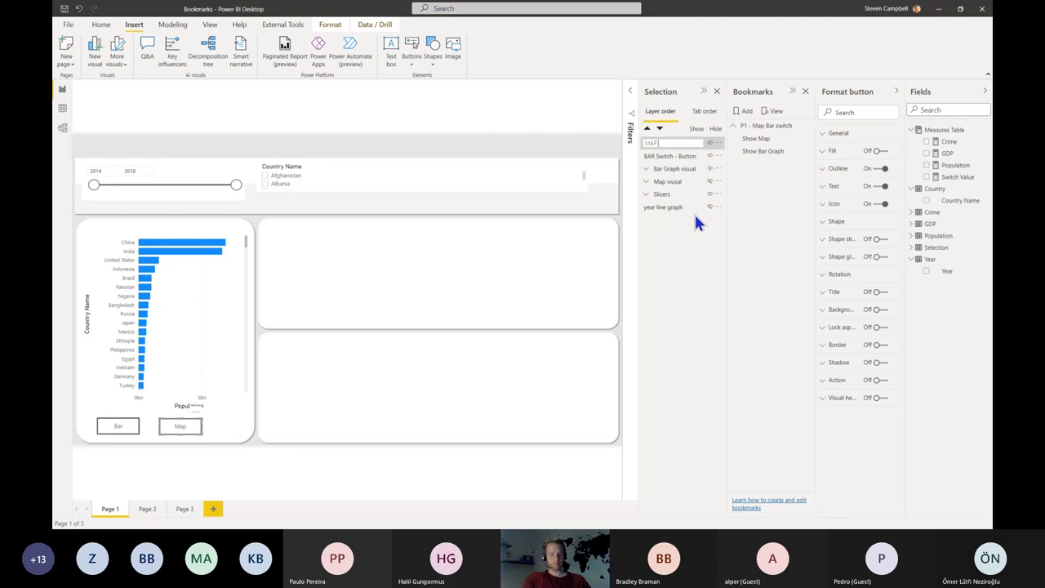
type(" Switch")
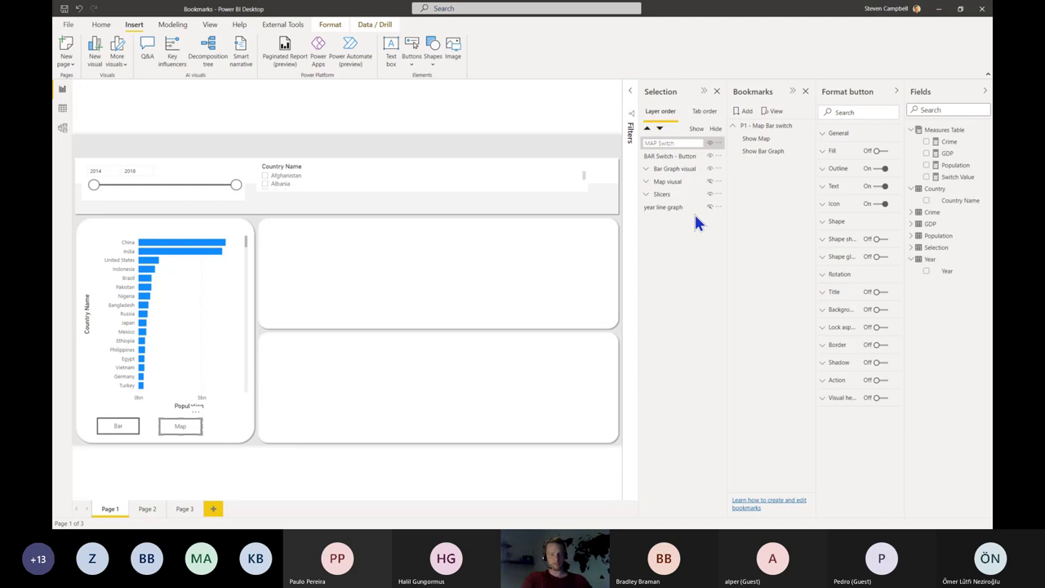
type(" Button")
key("ctrl+Left")
type("-")
key("Return")
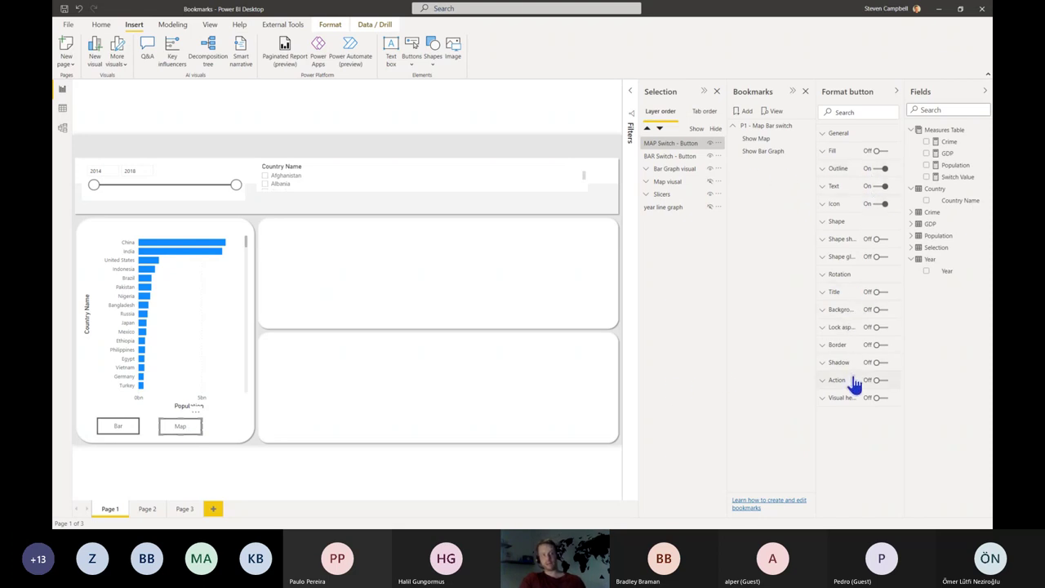
- Give the Map button a Bookmark action pointing to Show Map
left_click(878, 384)
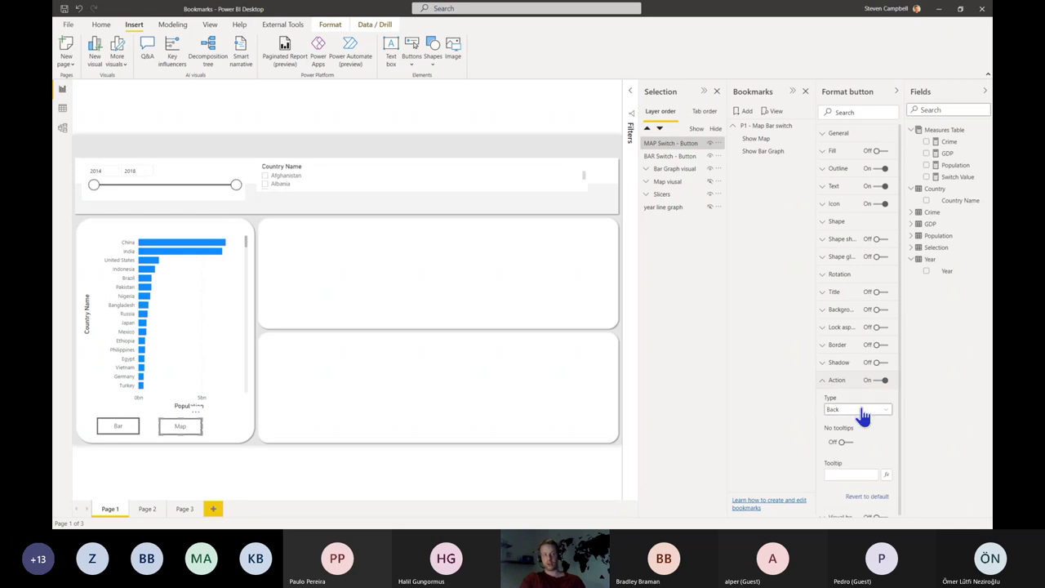
left_click(864, 416)
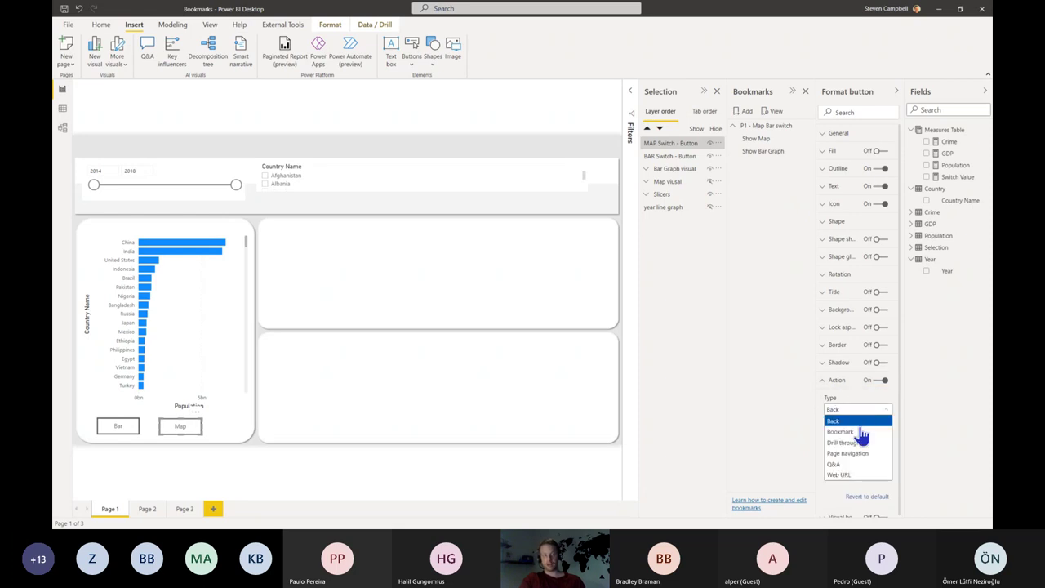
left_click(861, 432)
left_click(884, 442)
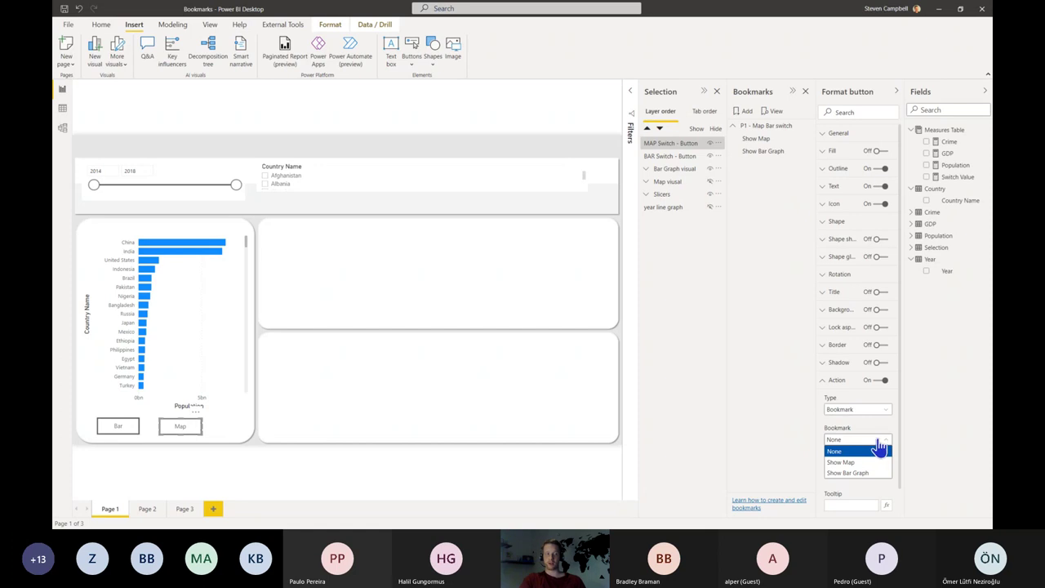
left_click(878, 464)
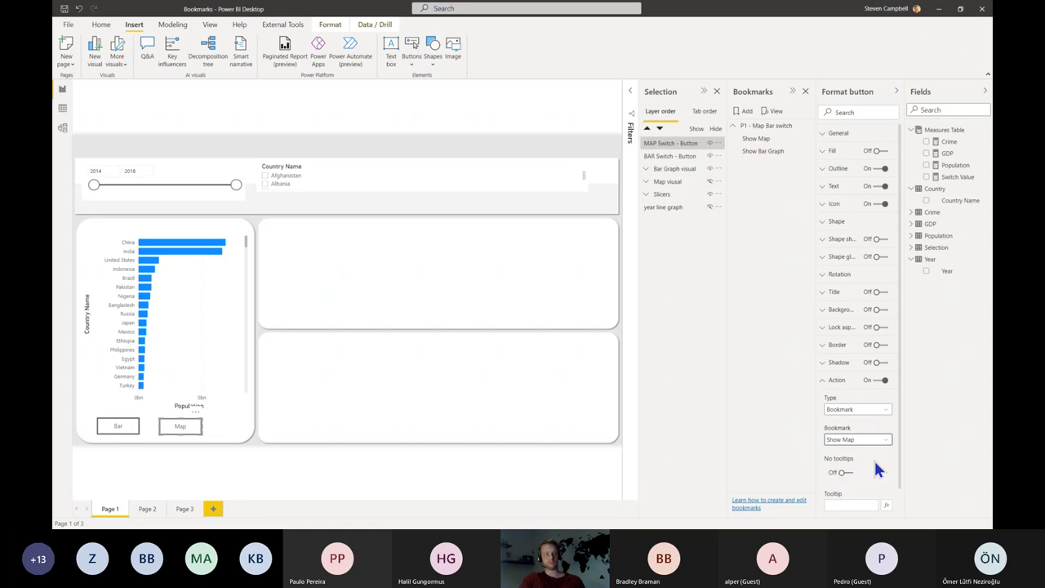
- Give the Bar button a Bookmark action pointing to Show Bar Graph
left_click(665, 157)
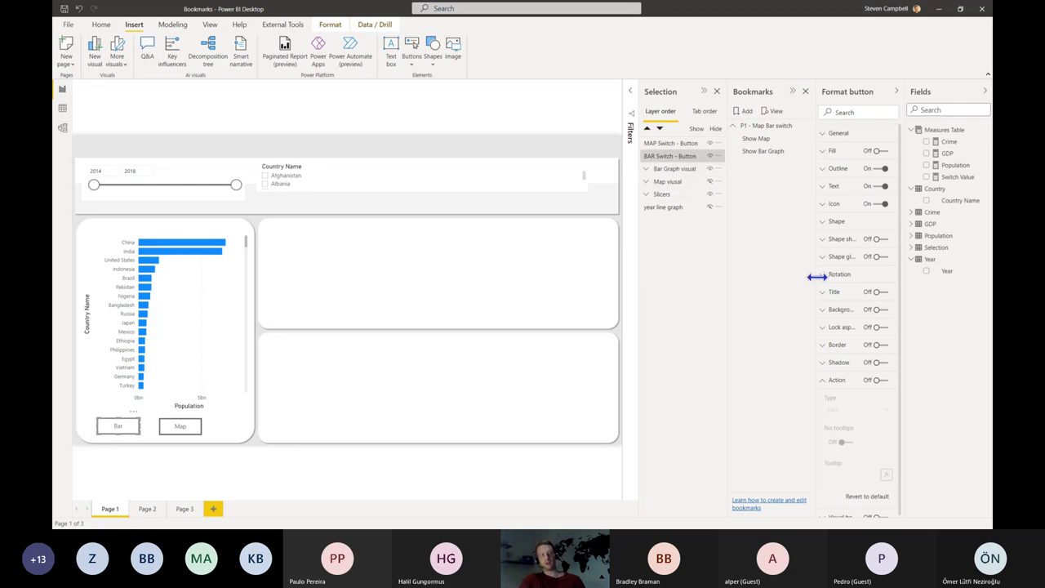
left_click(881, 382)
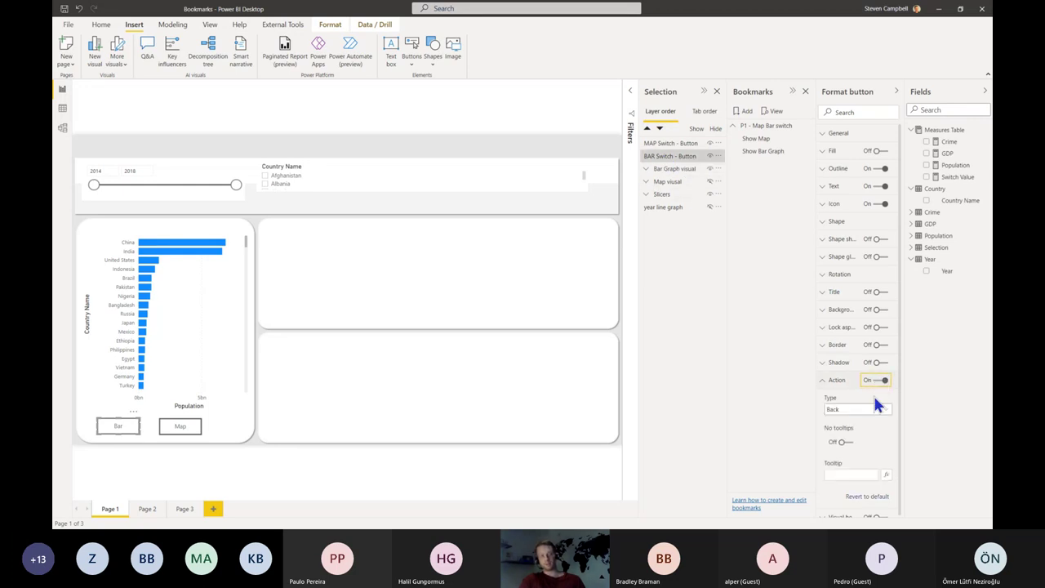
left_click(877, 406)
left_click(867, 431)
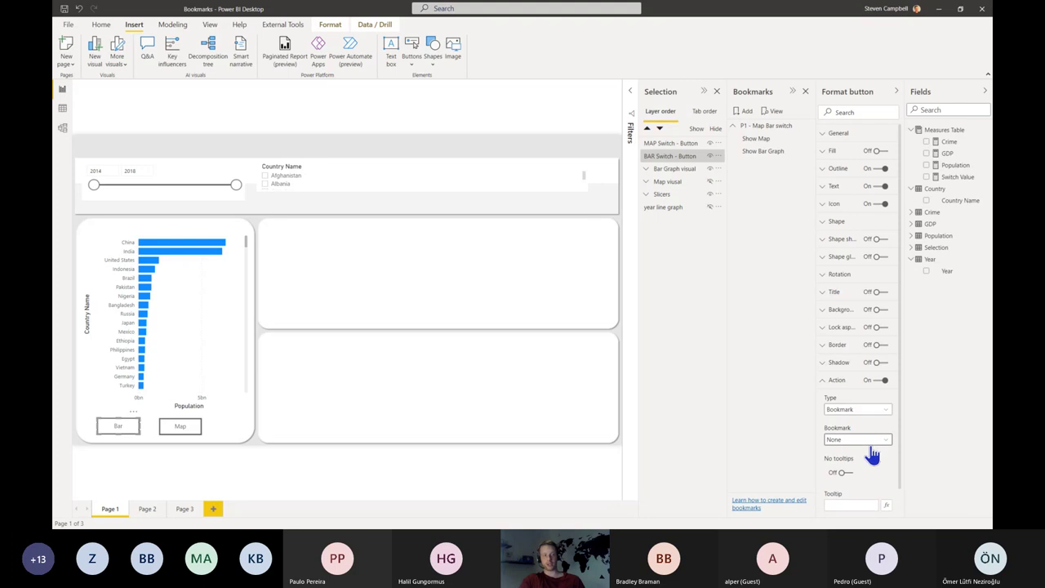
left_click(867, 441)
left_click(868, 475)
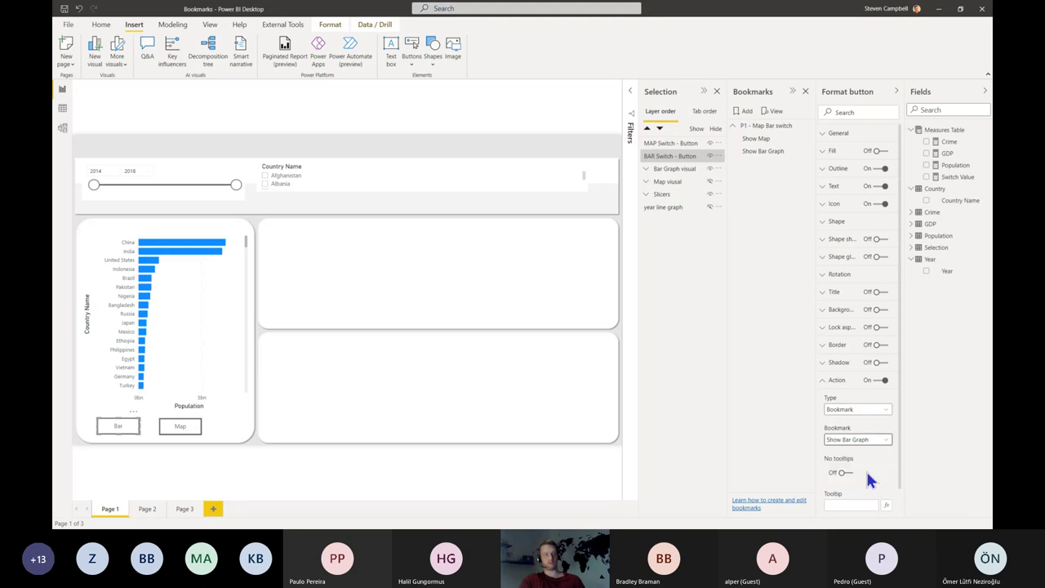
left_click(517, 370)
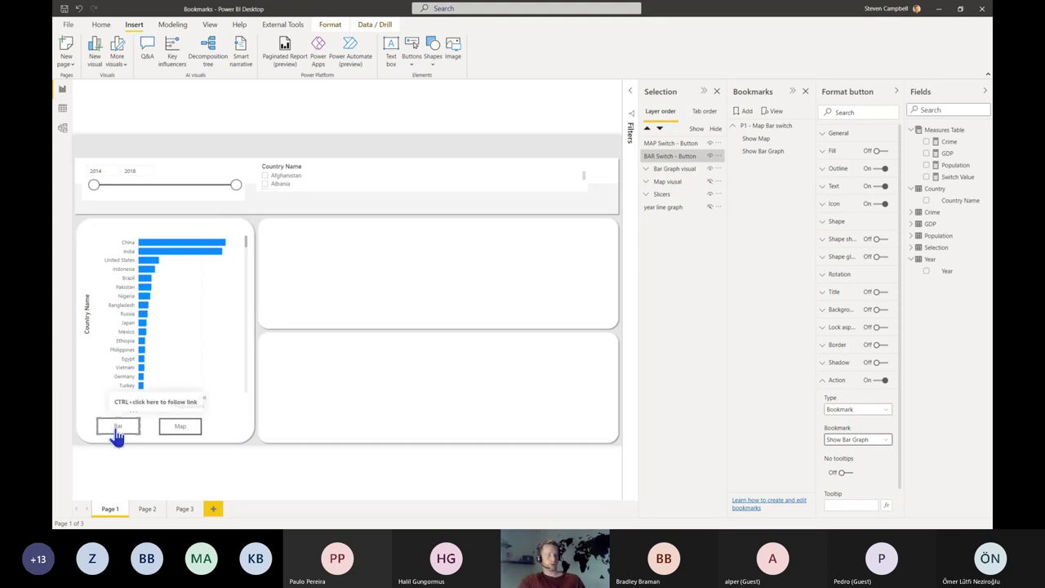
left_click(181, 433, "ctrl")
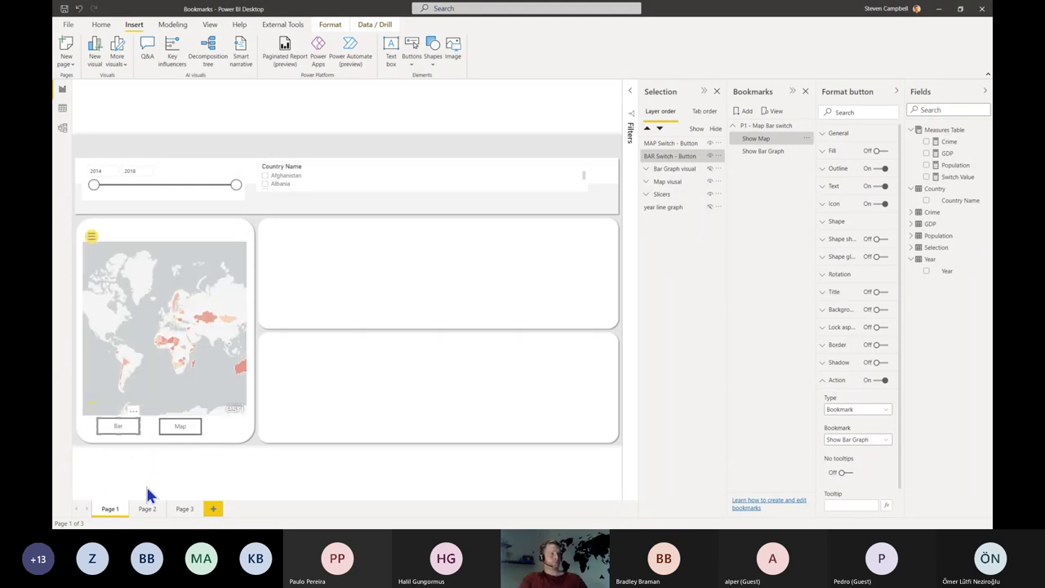
left_click(118, 429, "ctrl")
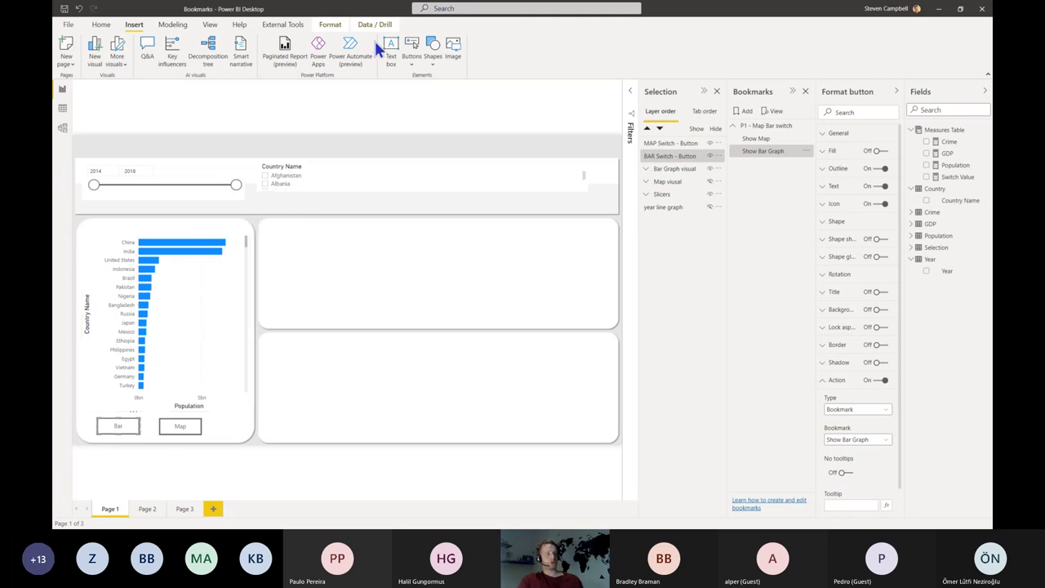
- Insert a rectangle shape and move it into the lower right card
left_click(435, 64)
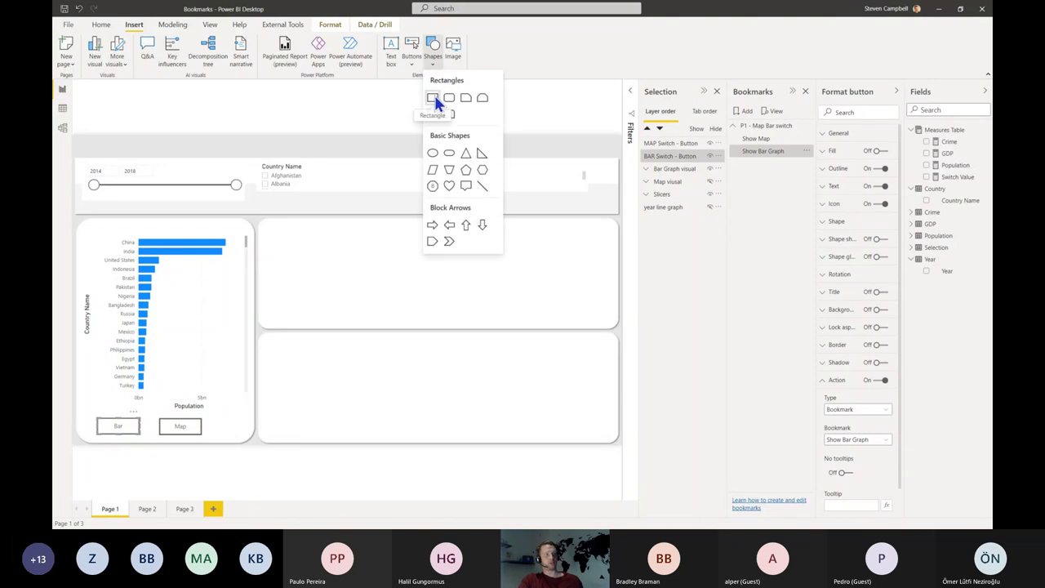
left_click(433, 98)
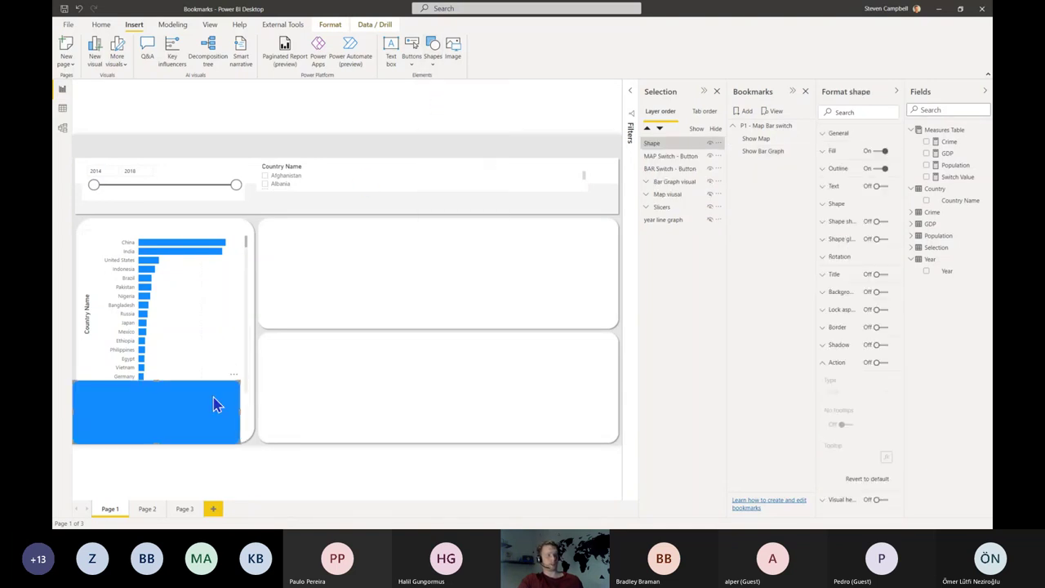
left_click_drag(214, 405, 408, 397)
- Fill the rectangle with light grey and turn its outline off
left_click(830, 152)
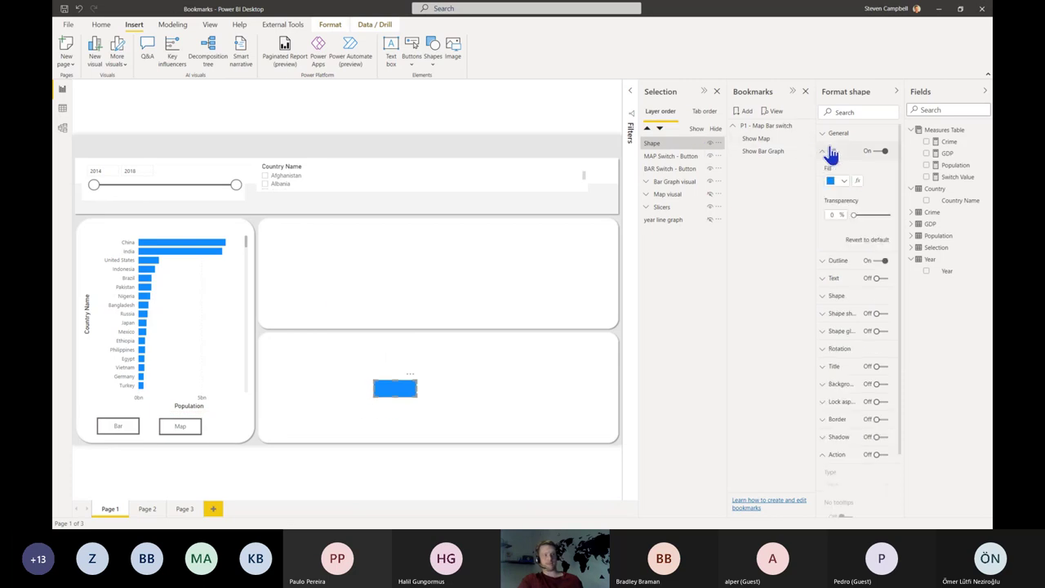
left_click(835, 180)
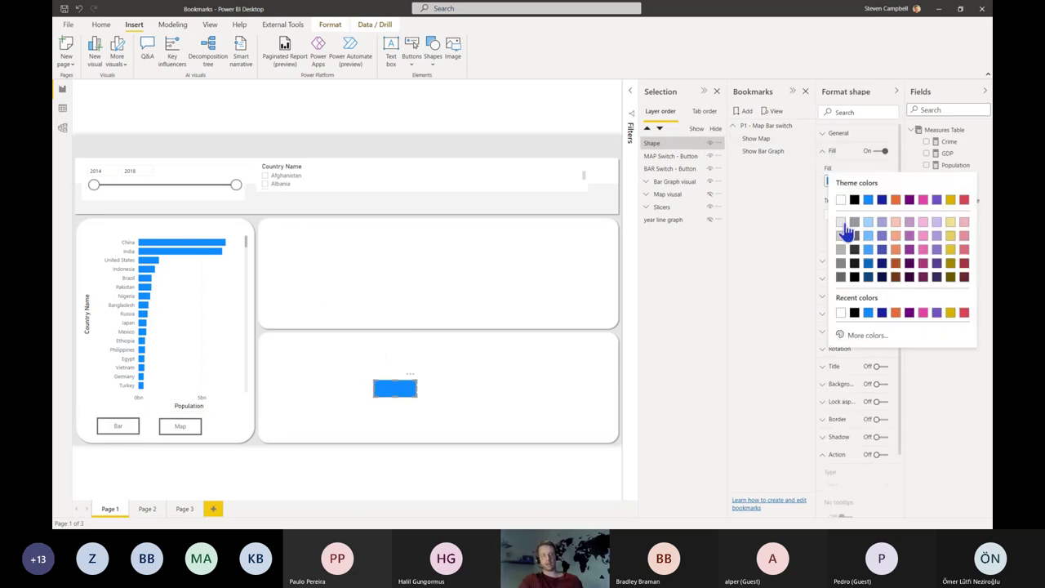
left_click(842, 222)
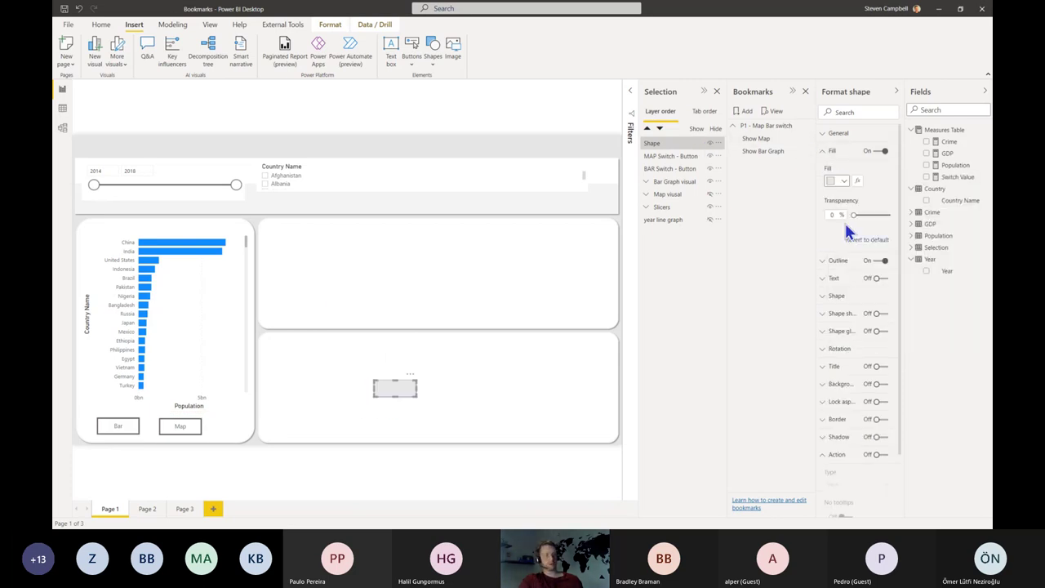
left_click(880, 261)
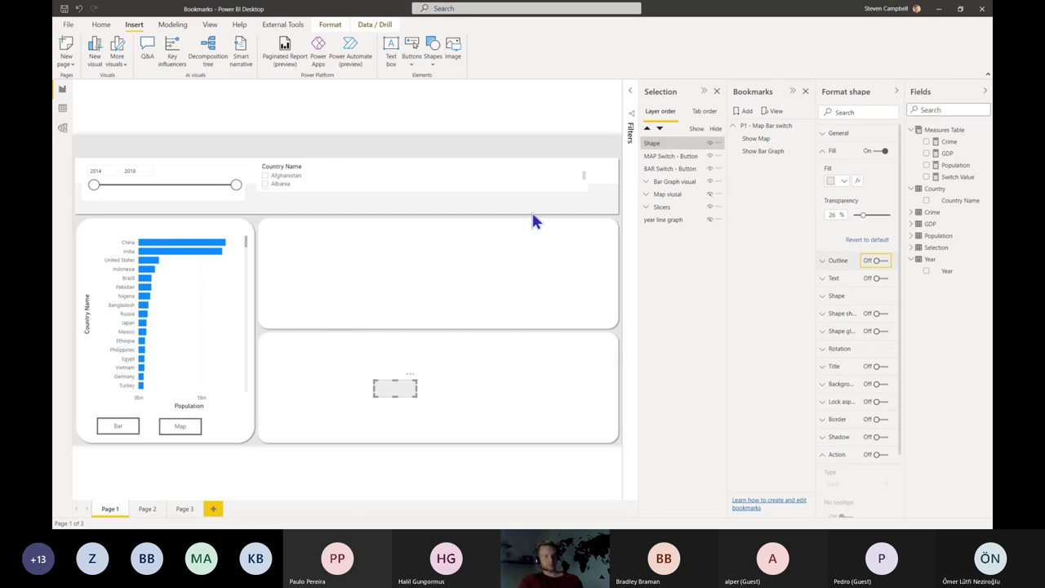
left_click(503, 266)
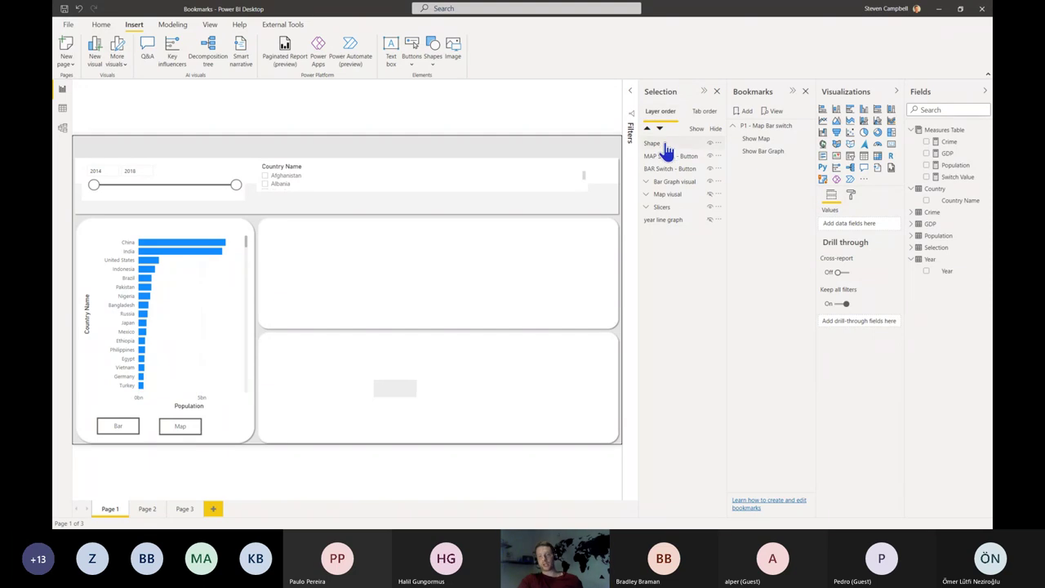
left_click(383, 387)
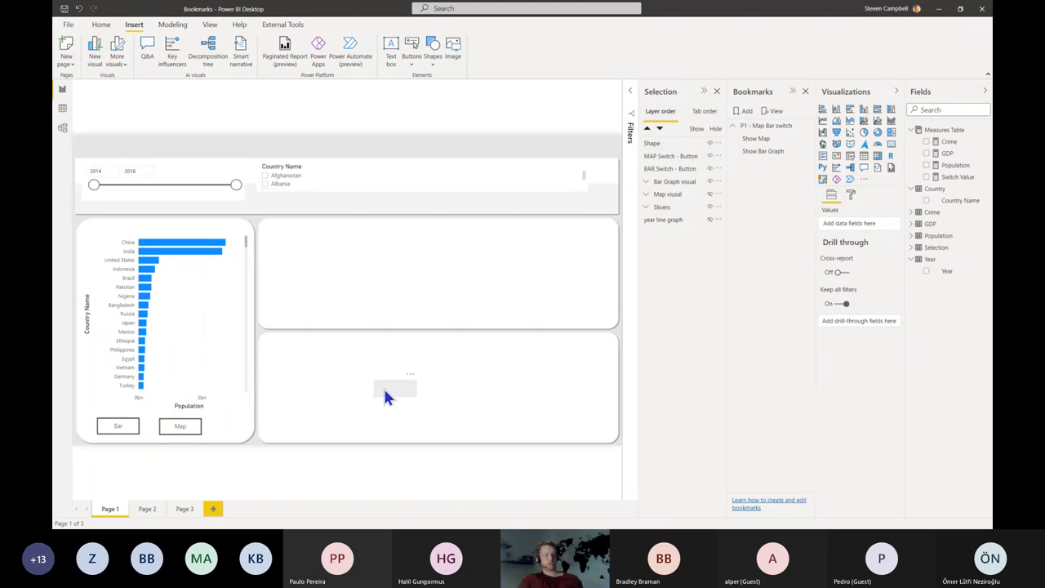
- Rename the rectangle's Shape layer to 'Bar Button Background', fixing the initially mistyped word order
double_click(654, 144)
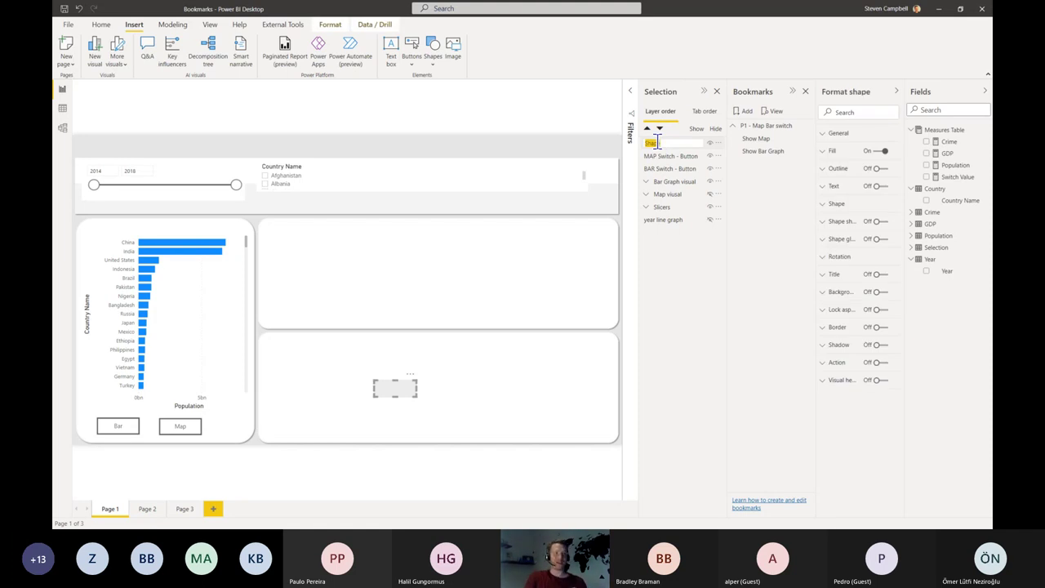
type("Button Bar")
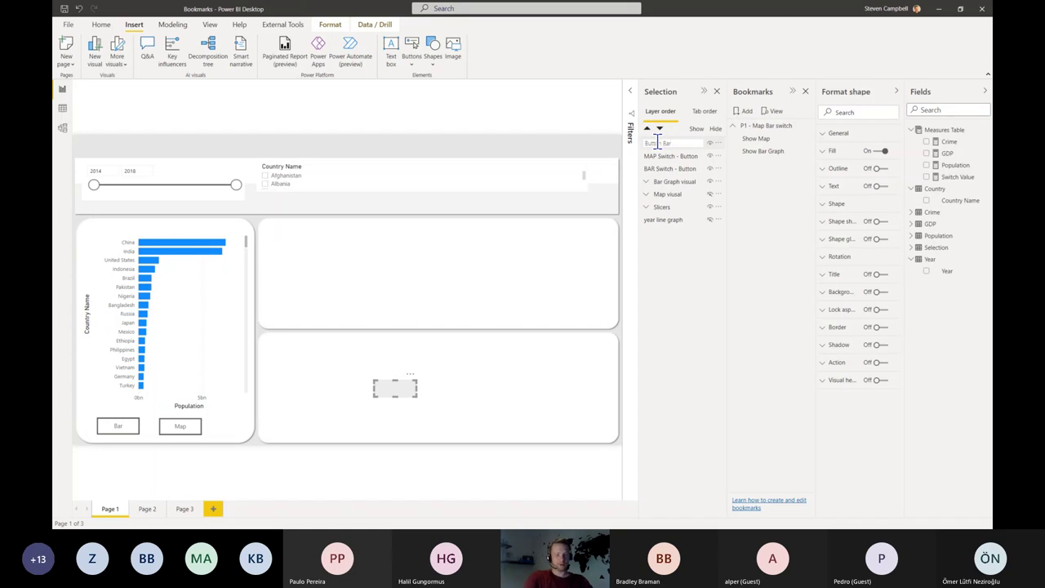
type("Background")
double_click(655, 143)
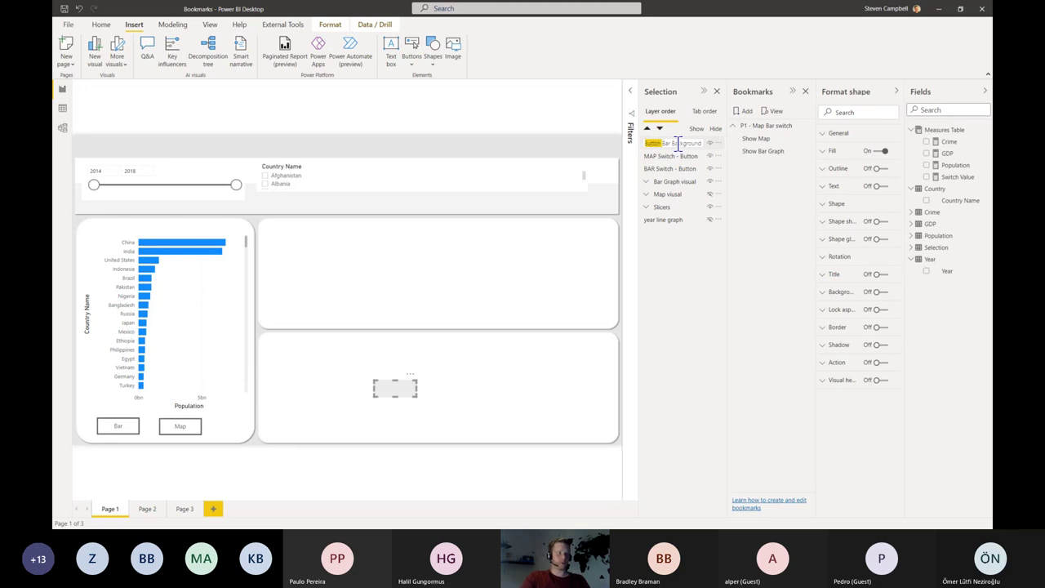
key("BackSpace")
type("button")
key("Return")
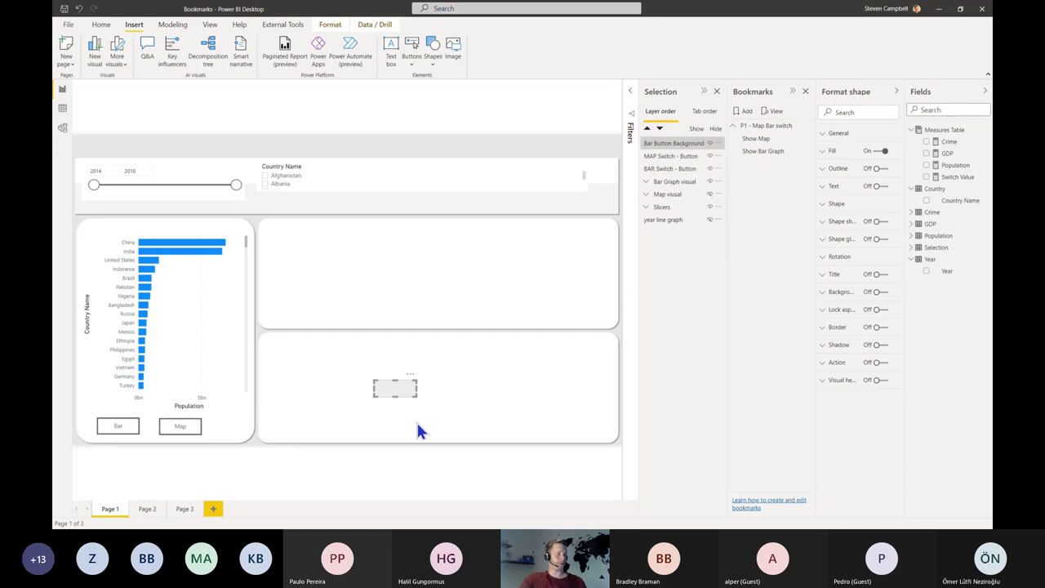
- Place the grey Bar Button Background rectangle behind the Bar button, layered below Map visual
left_click(671, 145)
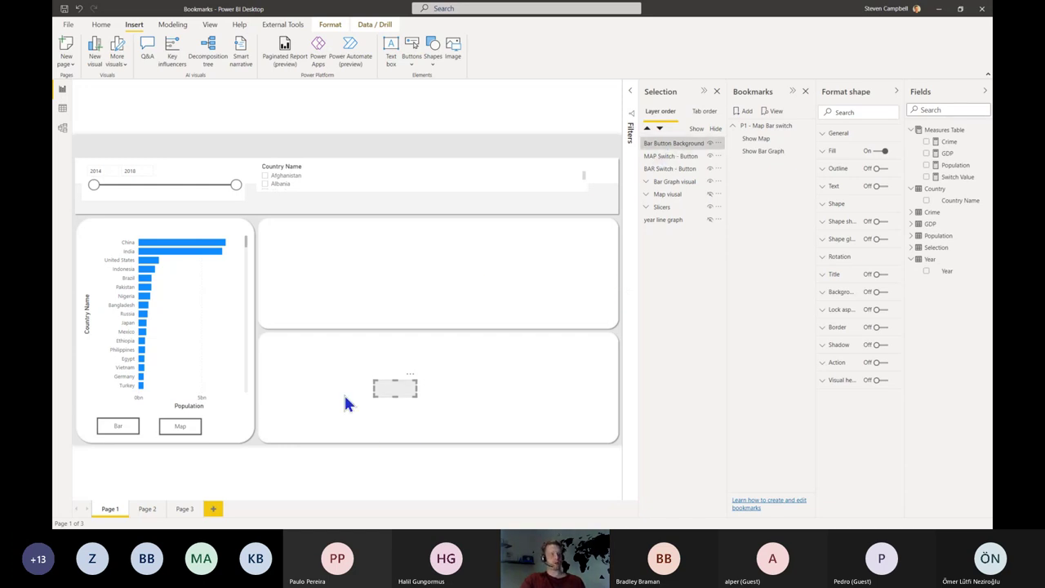
left_click_drag(413, 385, 128, 425)
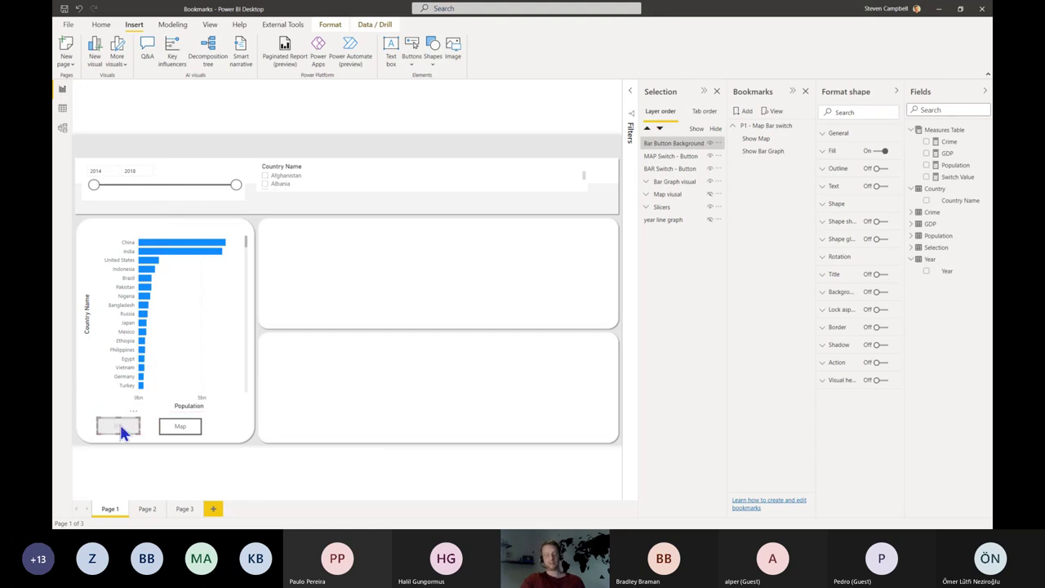
mouse_move(120, 433)
left_mouse_down()
mouse_move(156, 422)
mouse_move(163, 343)
mouse_move(234, 219)
mouse_move(291, 188)
mouse_move(141, 411)
mouse_move(120, 431)
mouse_move(119, 420)
left_mouse_up()
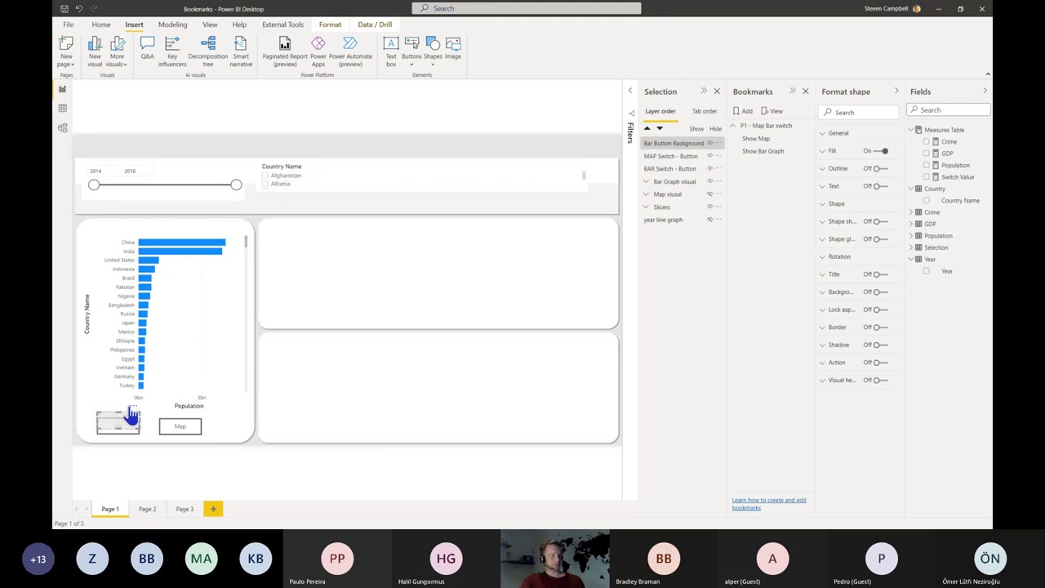
left_click(130, 418)
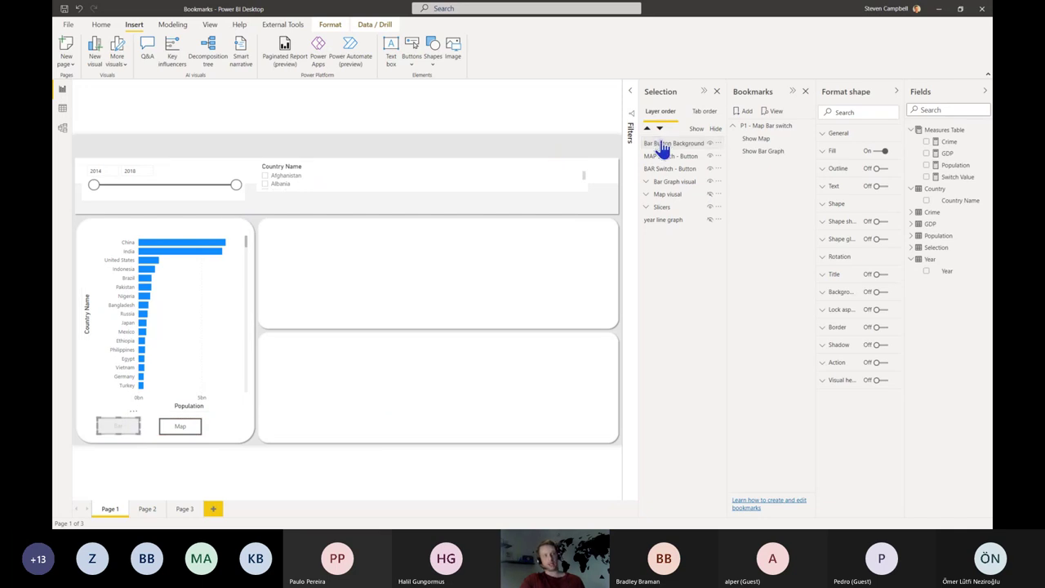
left_click_drag(664, 149, 661, 199)
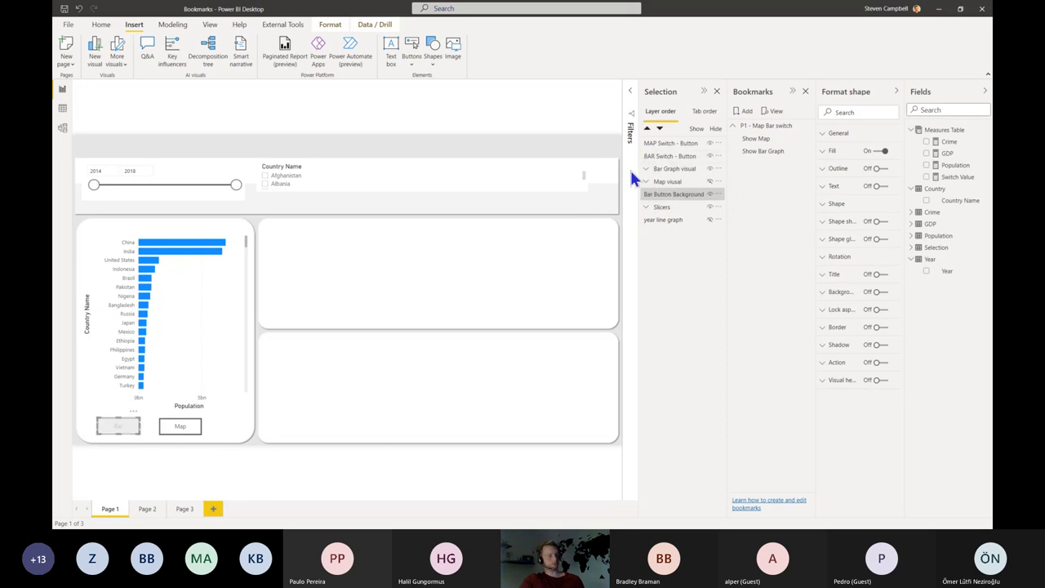
left_click(379, 441)
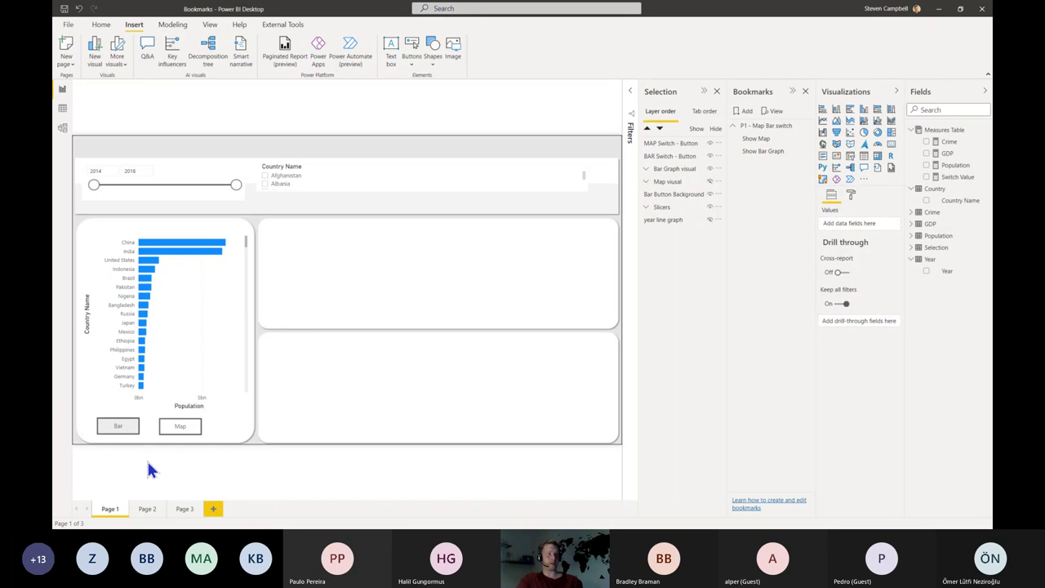
- Duplicate Bar Button Background and rename the copy 'Bar Map Background'
left_click(673, 193)
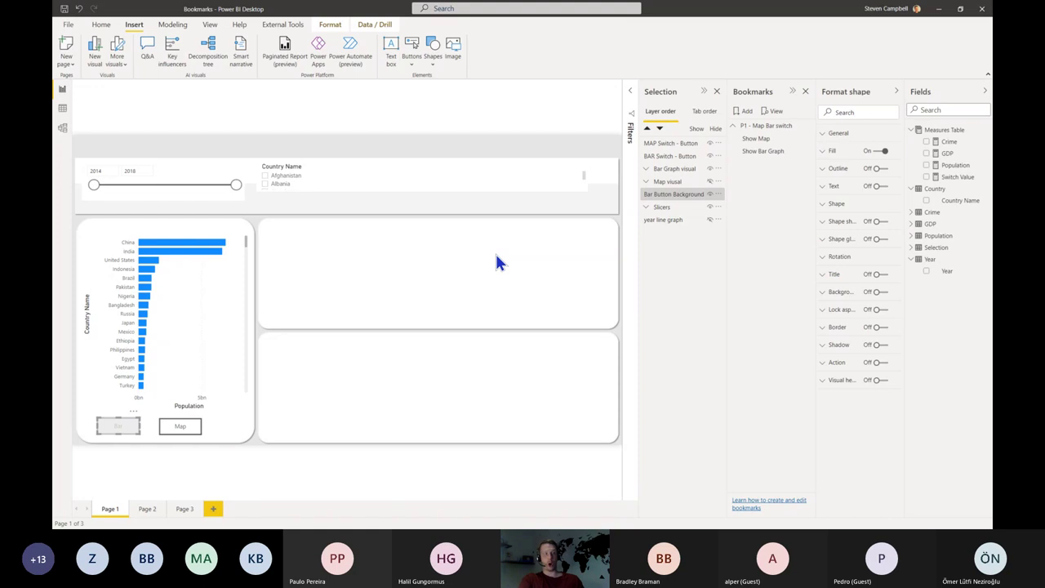
key("ctrl+c")
key("ctrl+v")
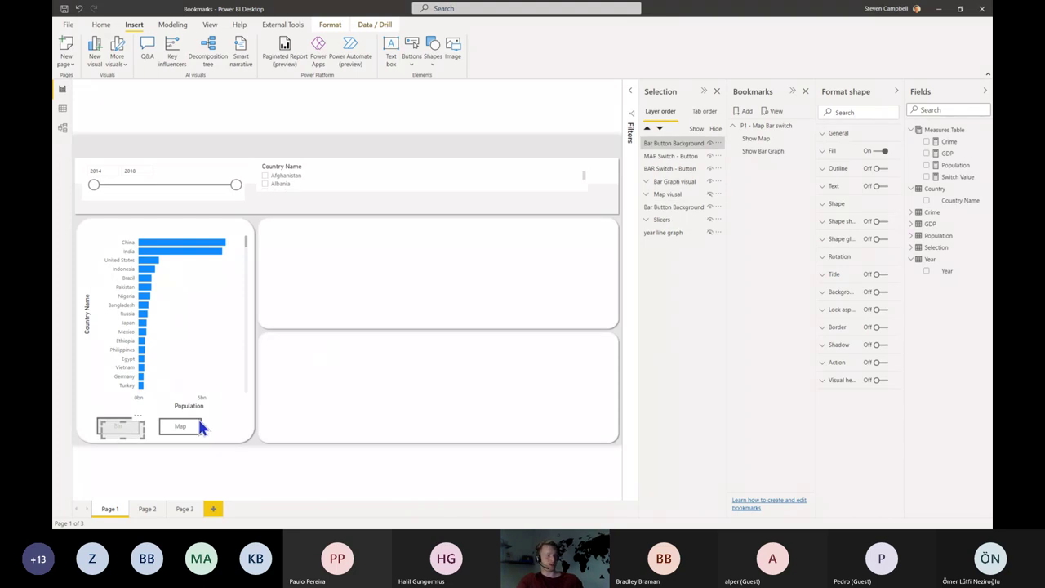
double_click(664, 142)
left_click_drag(654, 143, 665, 143)
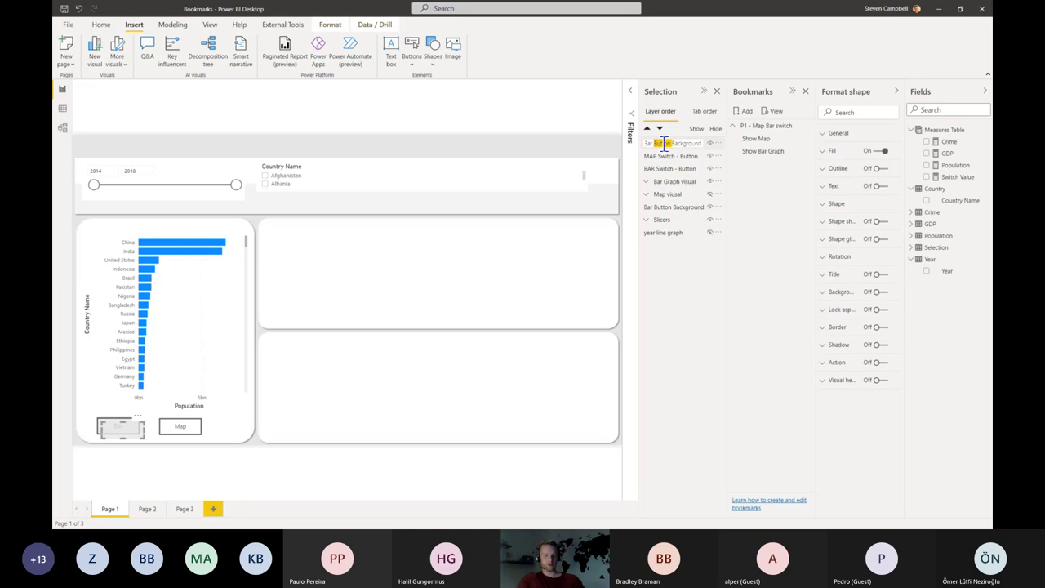
type("Map")
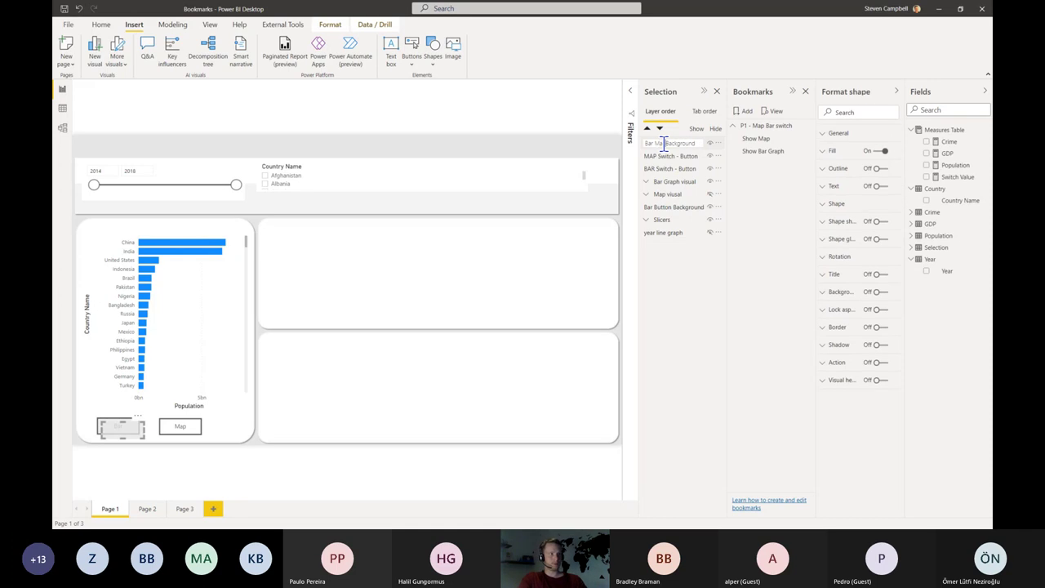
left_click(585, 262)
- Move the Bar Map Background layer beneath the Map visual layer
left_click(124, 440)
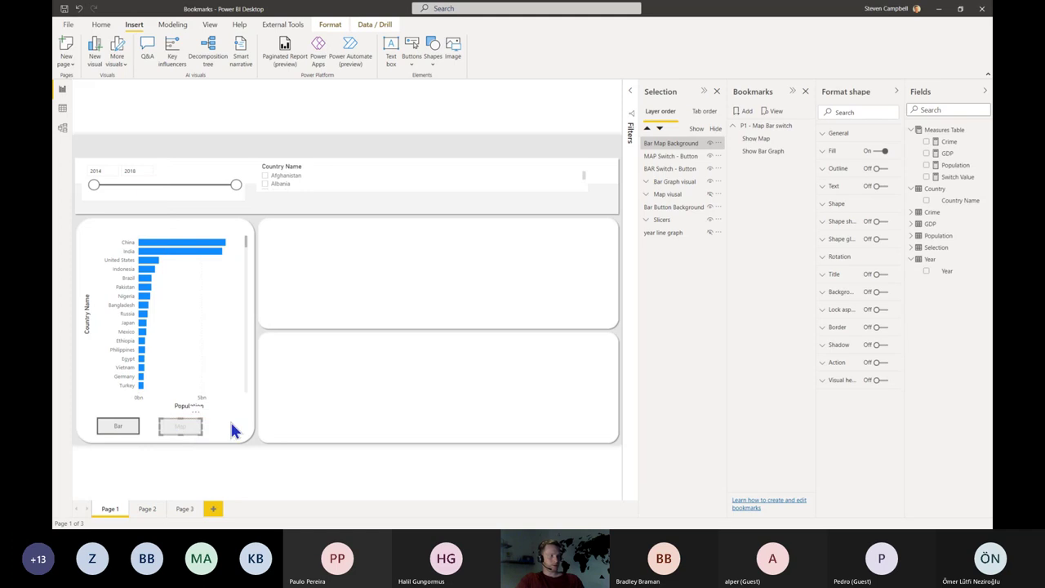
left_click(305, 404)
left_click_drag(656, 146, 664, 200)
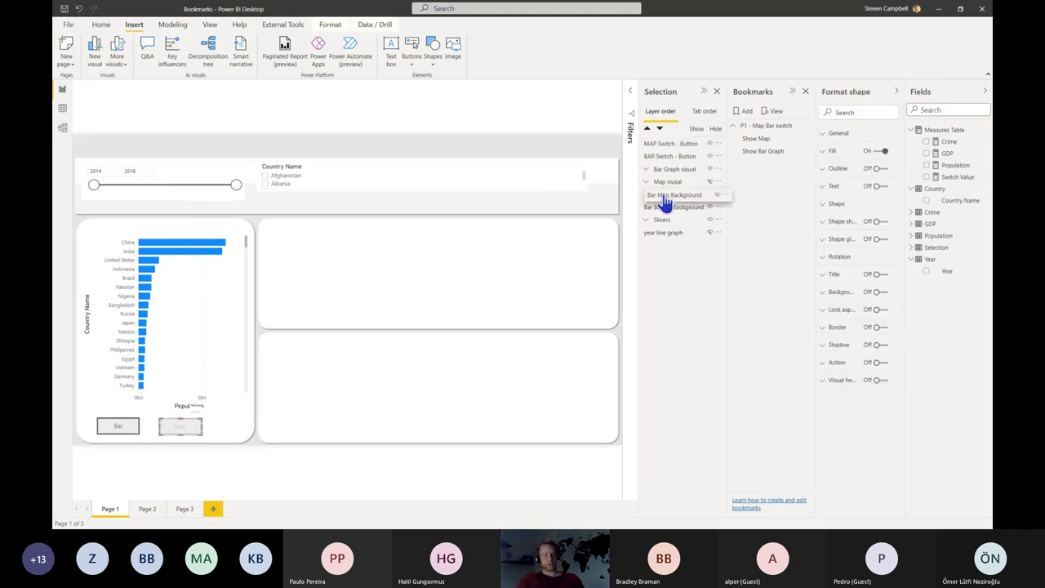
left_click(317, 417)
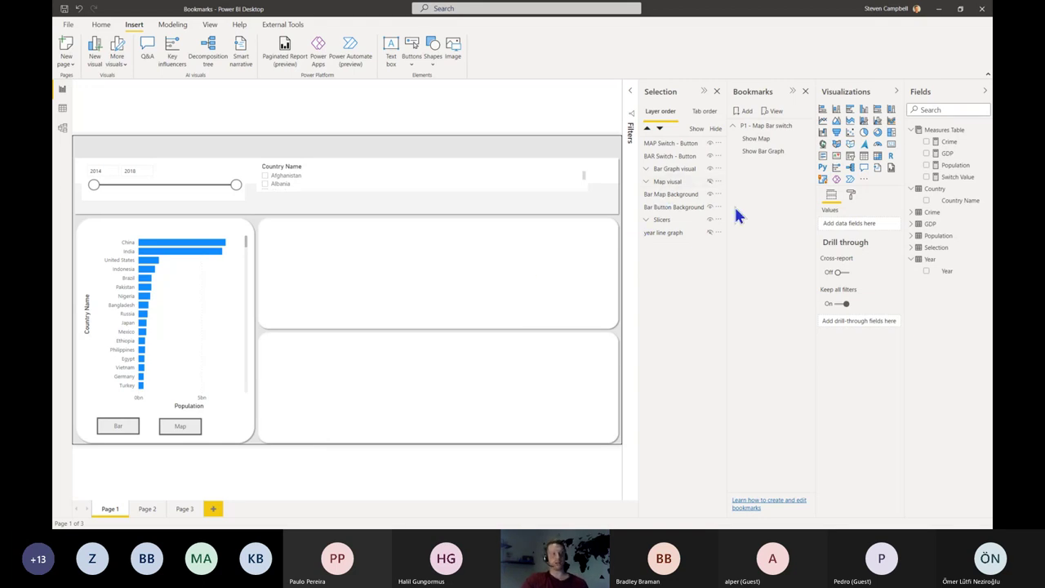
- Expand both visual groups, rename a background layer 'Map Button Background' and move it into Map visual
left_click(646, 181)
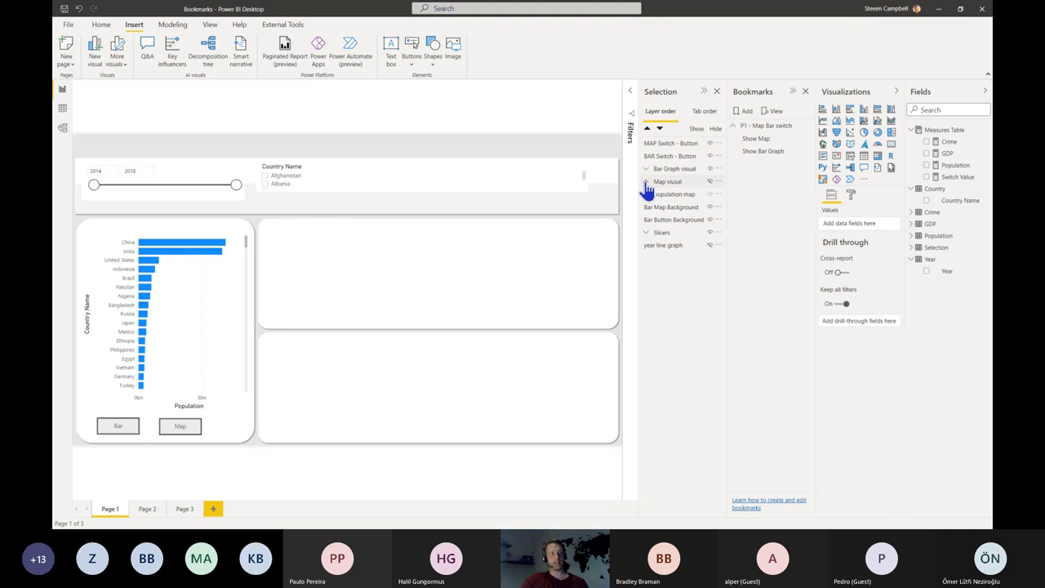
left_click(646, 169)
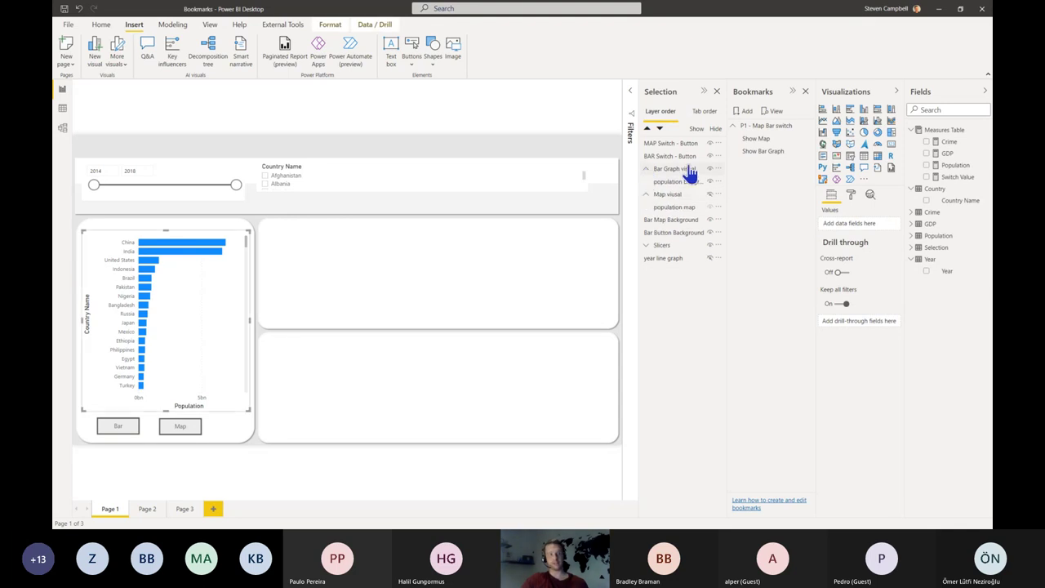
left_click(663, 169)
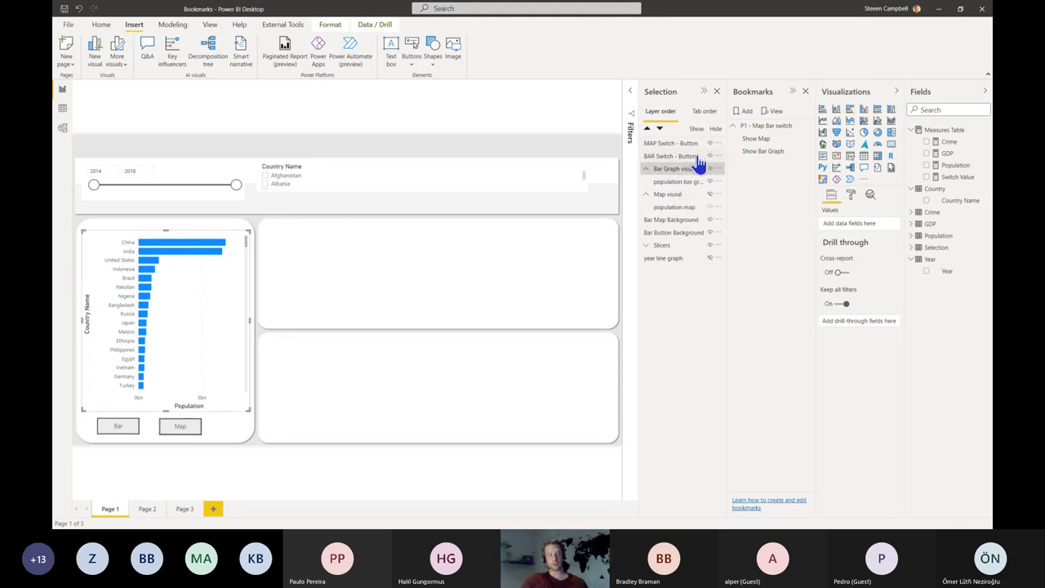
mouse_move(683, 220)
left_mouse_down()
mouse_move(681, 196)
mouse_move(680, 240)
left_mouse_up()
left_click(650, 233)
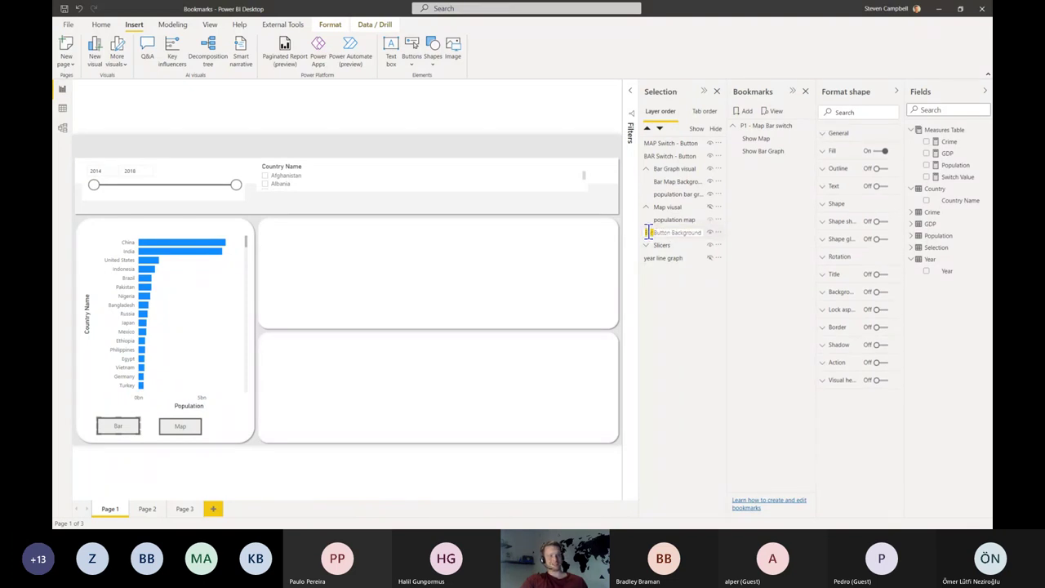
double_click(649, 232)
type("Map")
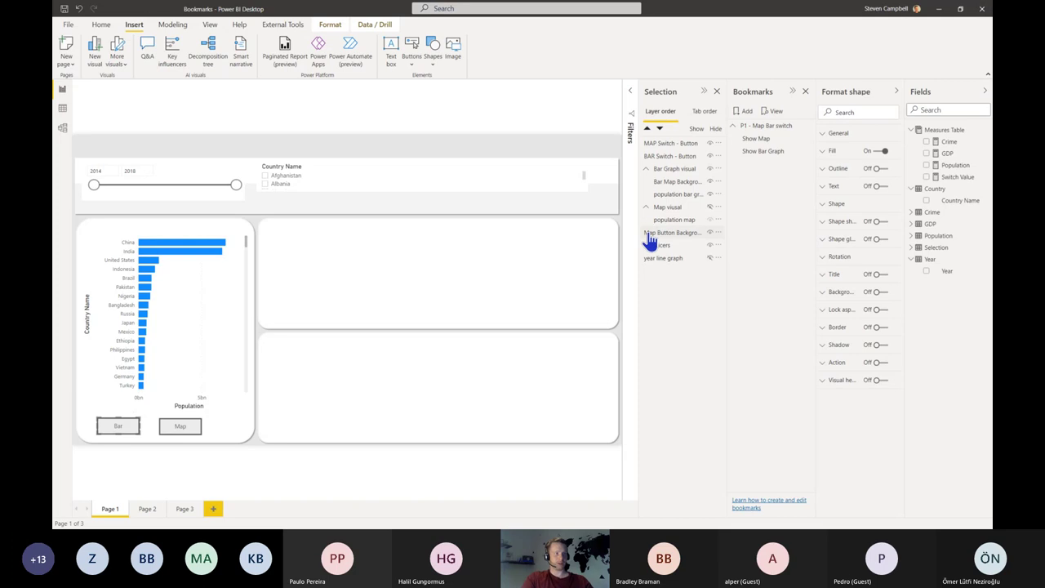
key("Return")
mouse_move(674, 234)
left_mouse_down()
mouse_move(686, 220)
mouse_move(686, 235)
mouse_move(676, 196)
mouse_move(677, 224)
mouse_move(660, 226)
left_mouse_up()
- Rename the remaining background layers to 'Map Button Background' and 'Bar Button Background'
double_click(661, 222)
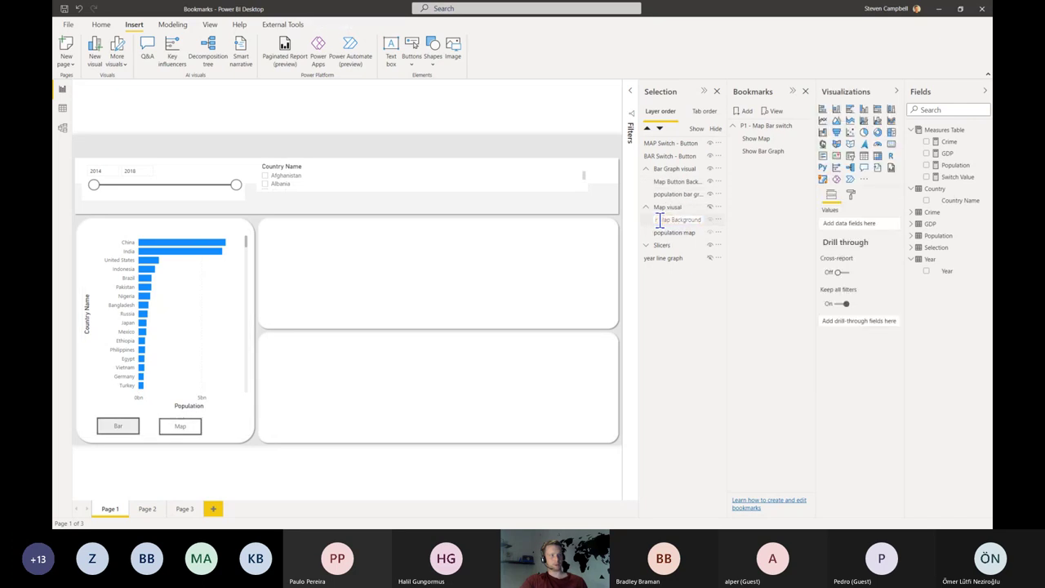
key("Delete")
key("Delete")
key("Delete")
key("Delete")
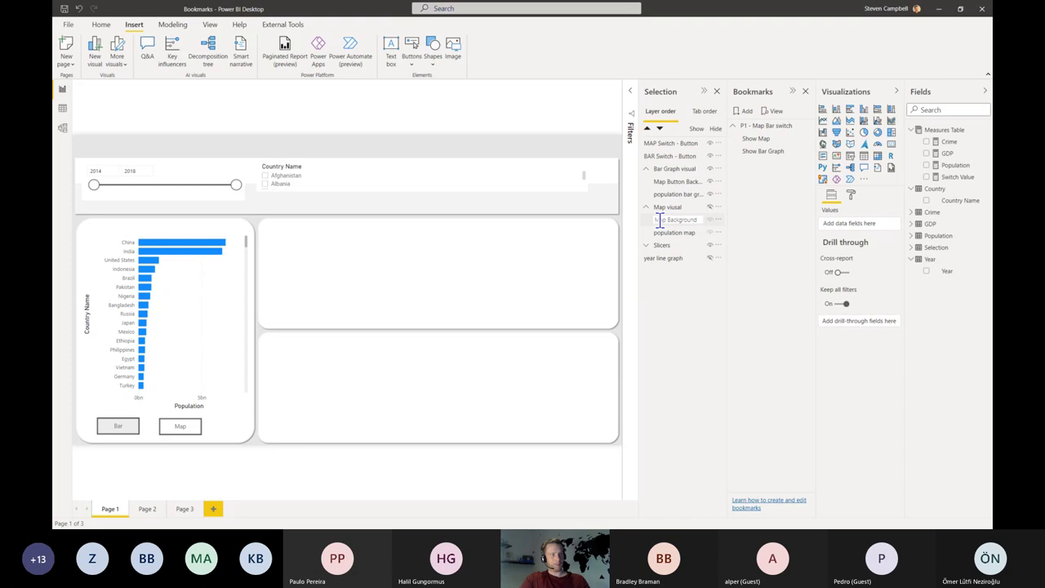
type("Button")
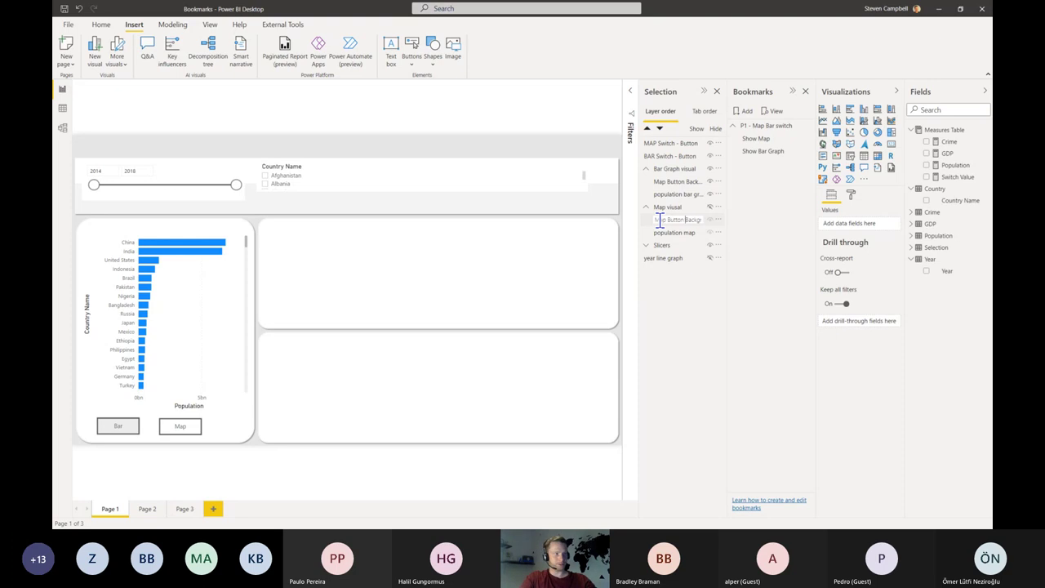
key("Return")
double_click(659, 181)
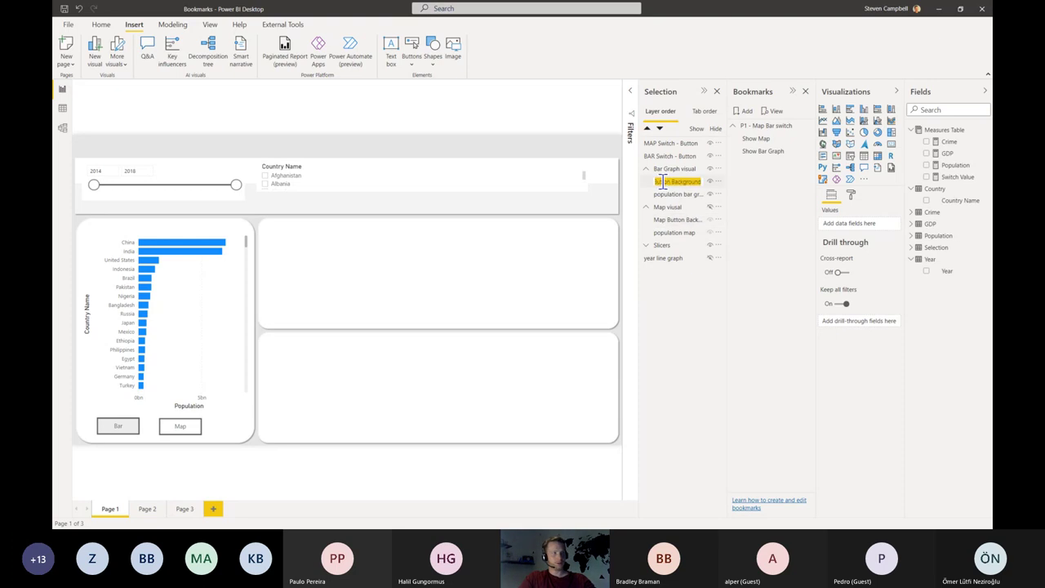
left_click(697, 181)
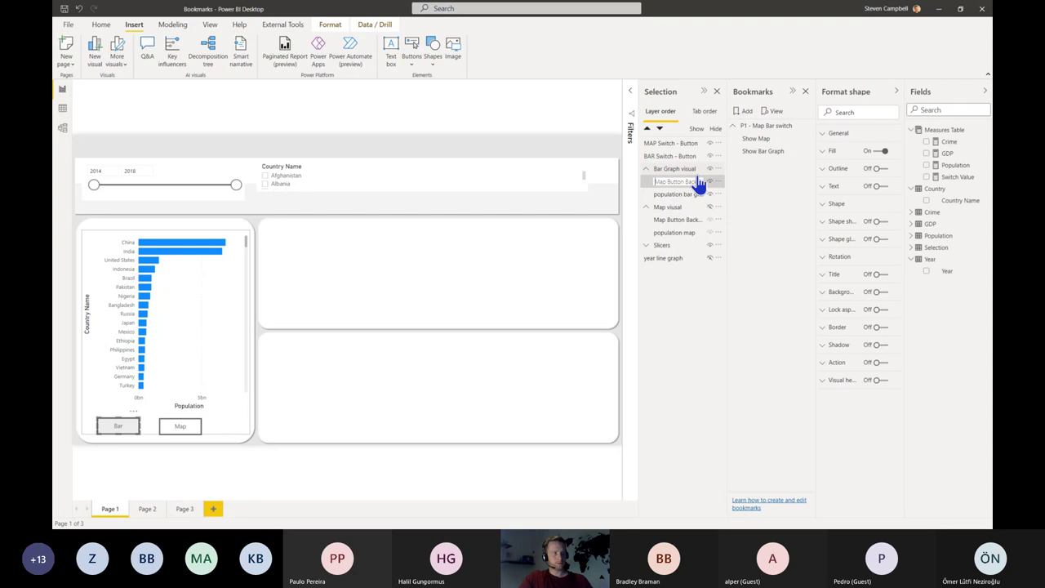
key("shift+Right")
key("shift+Right")
key("shift+Right")
type("Bar")
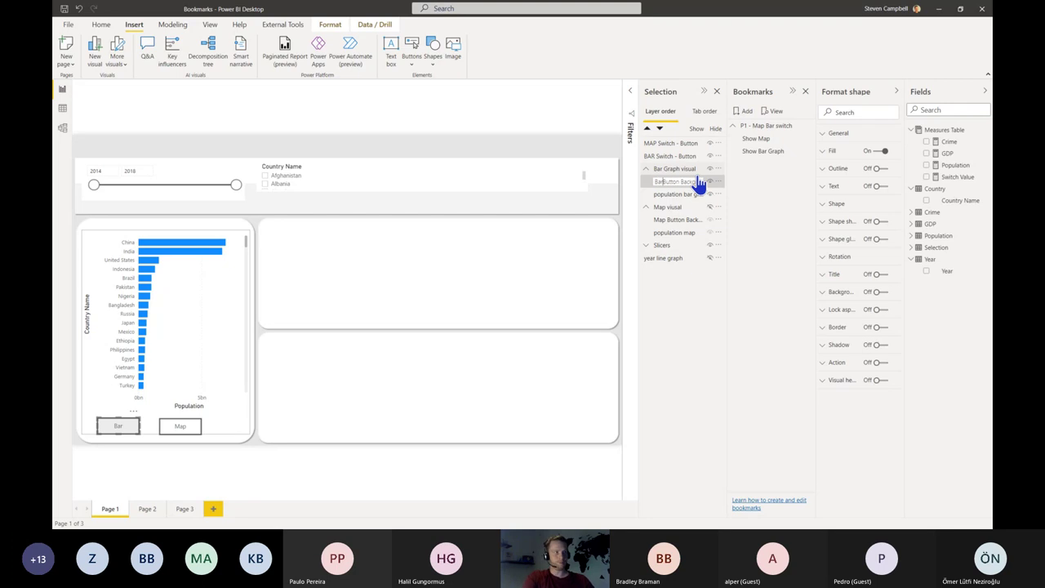
key("Return")
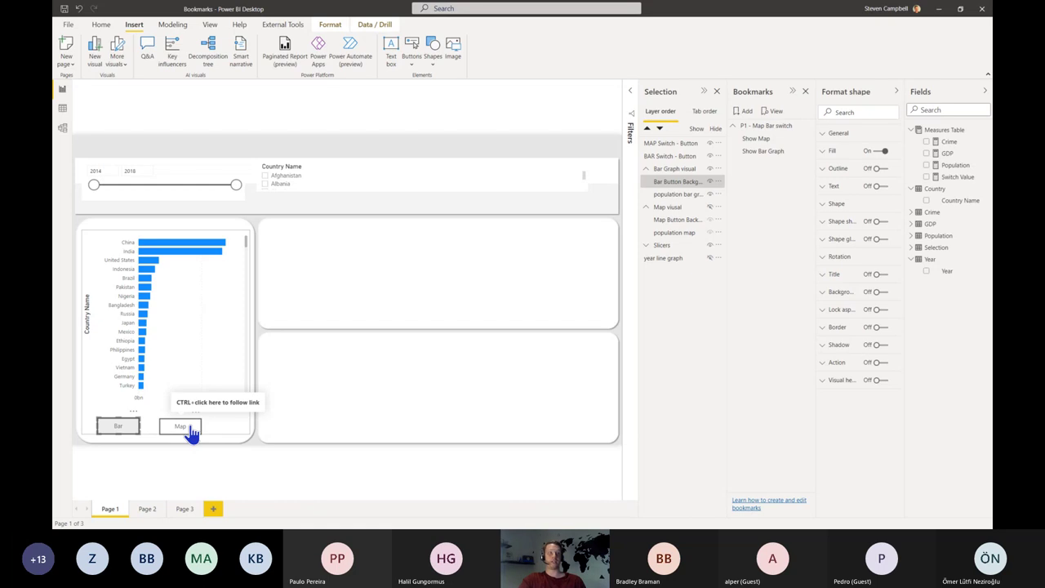
- Use the Map button to show the population world map, then collapse both layer groups
left_click(668, 209)
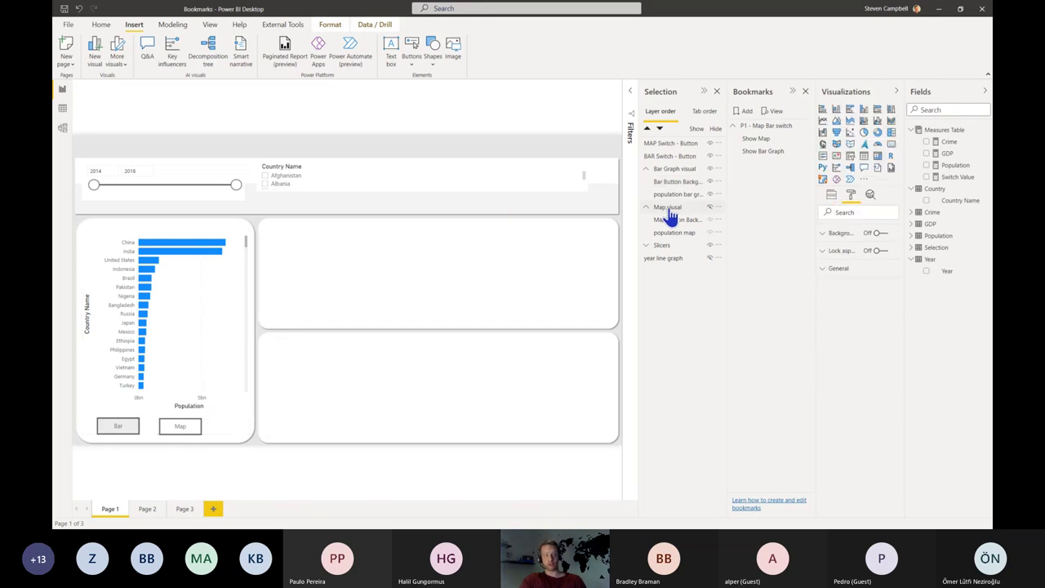
left_click(186, 438, "ctrl")
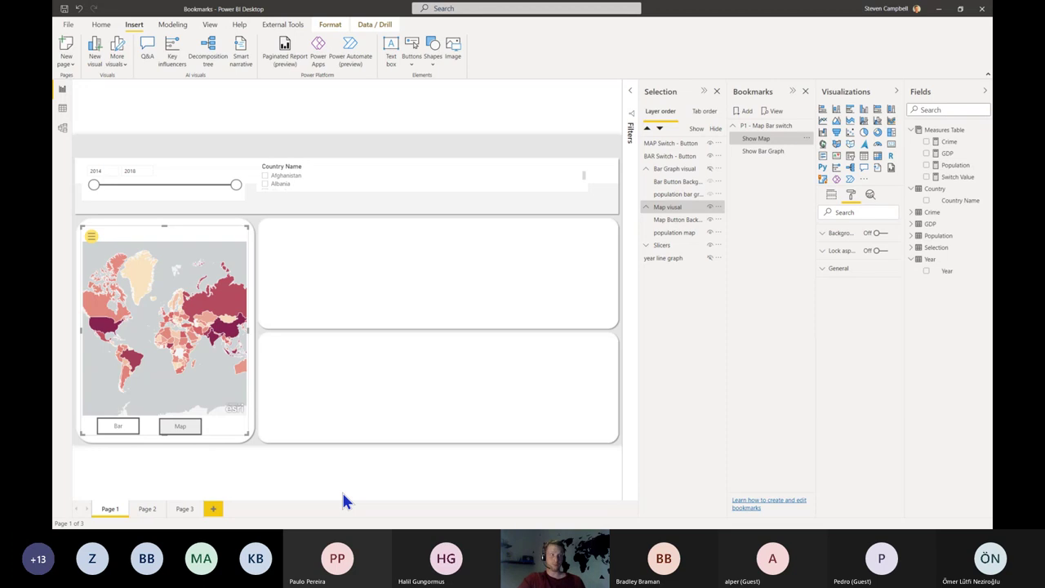
left_click(649, 206)
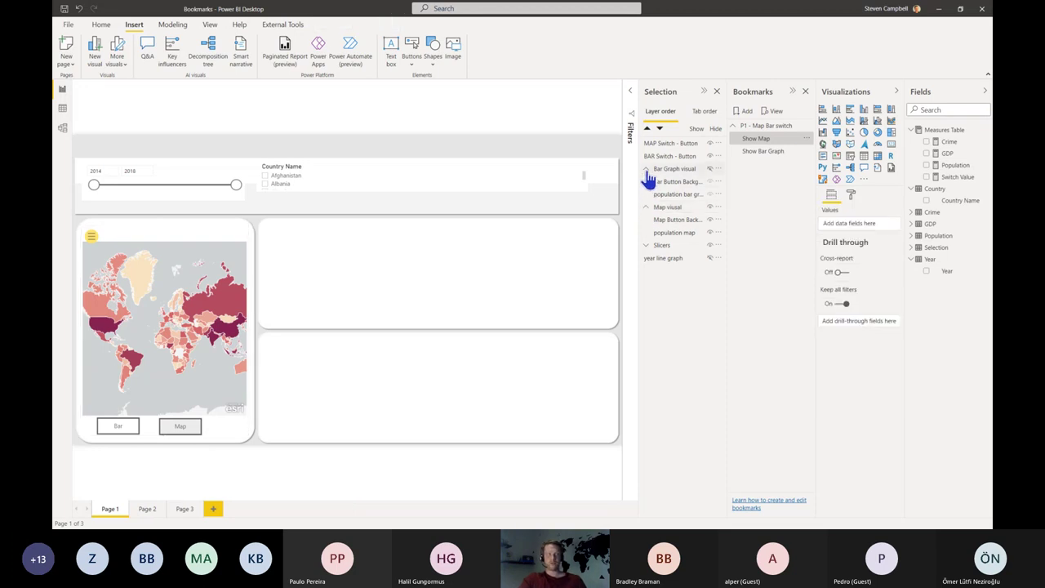
left_click(647, 169)
left_click(646, 182)
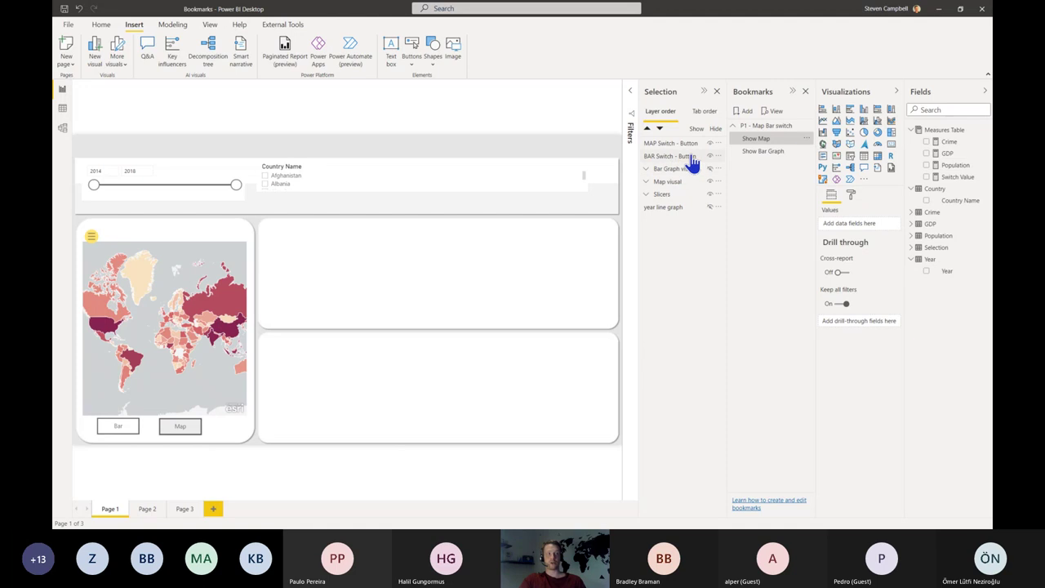
- Group the BAR Switch and MAP Switch buttons into one group
left_click(692, 156)
left_click(692, 144, "ctrl")
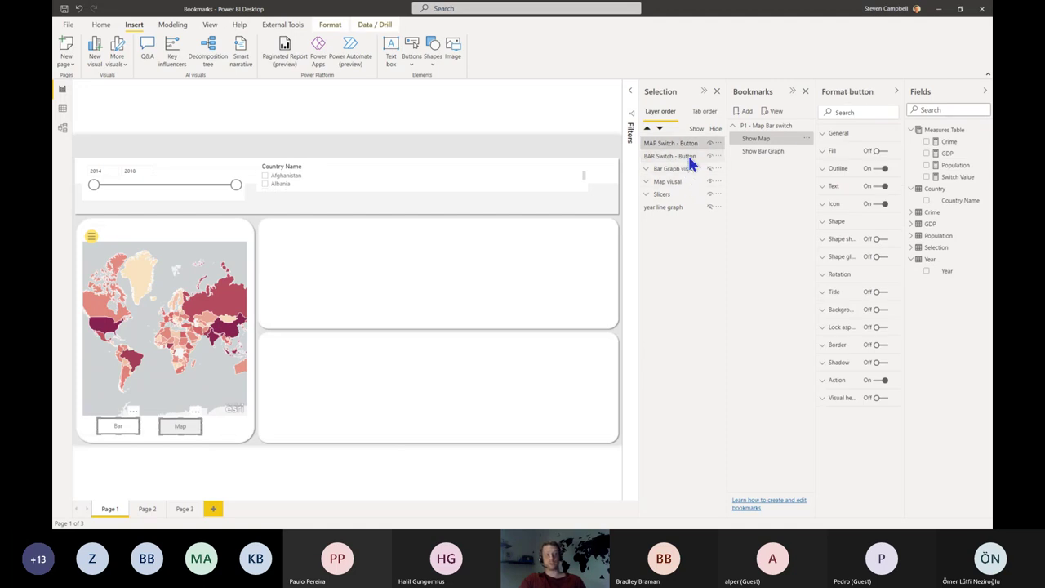
right_click(704, 156)
mouse_move(716, 162)
left_click(786, 162)
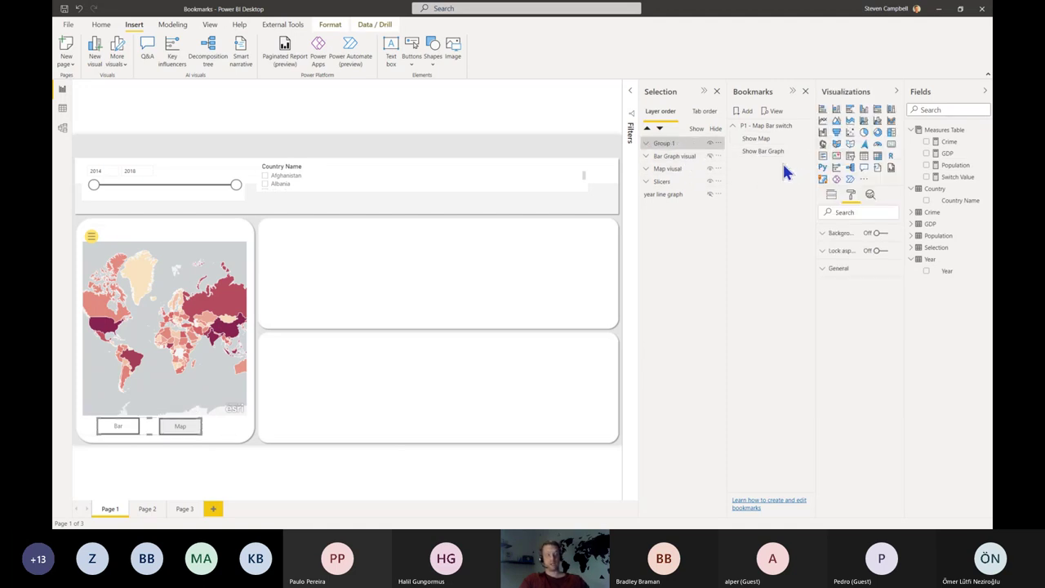
- Rename Group 1 to 'Switch Buttons' and select it
double_click(664, 143)
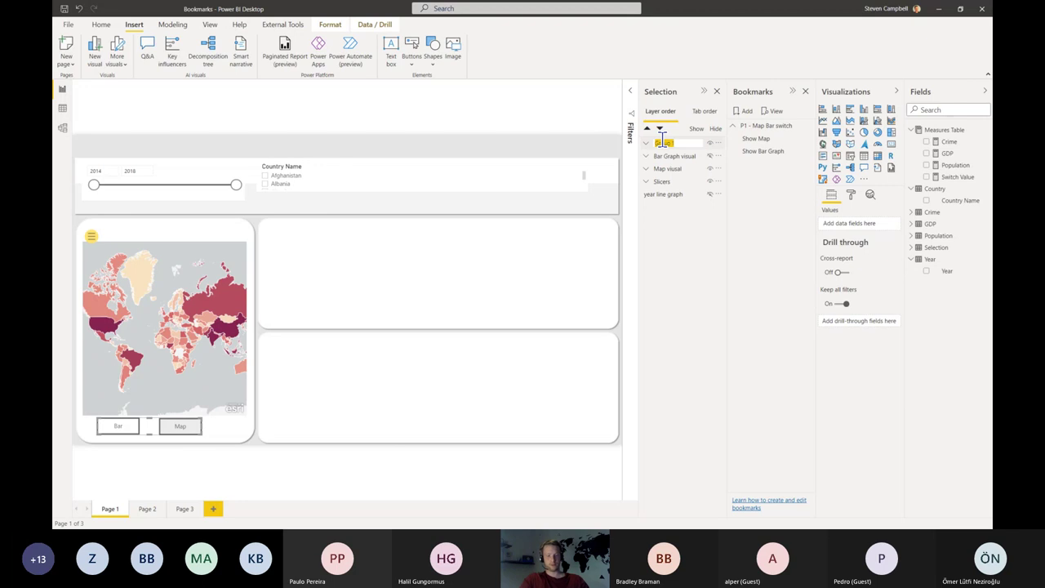
type("Switch Bu")
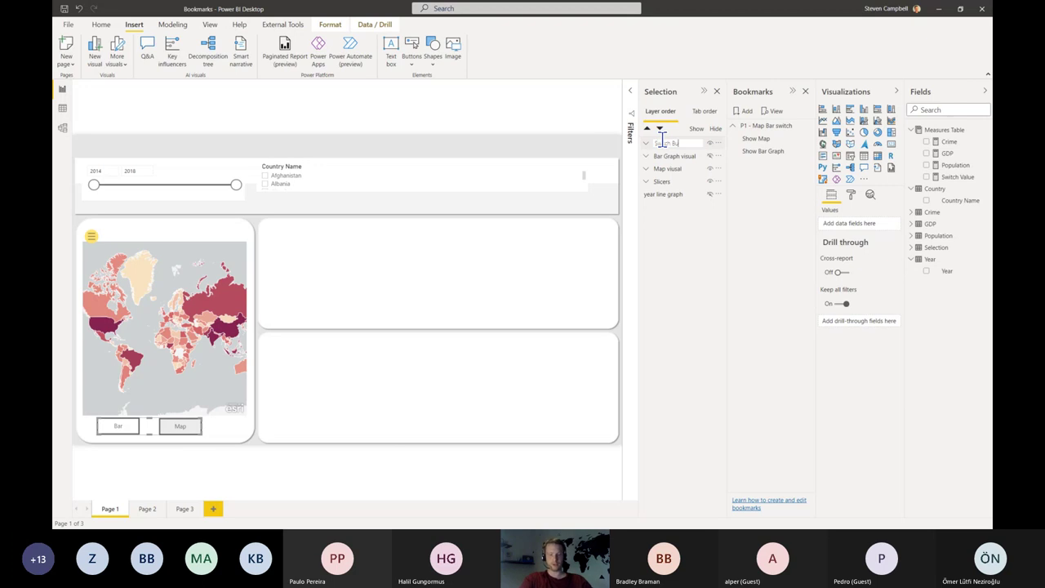
type("ttons")
key("Return")
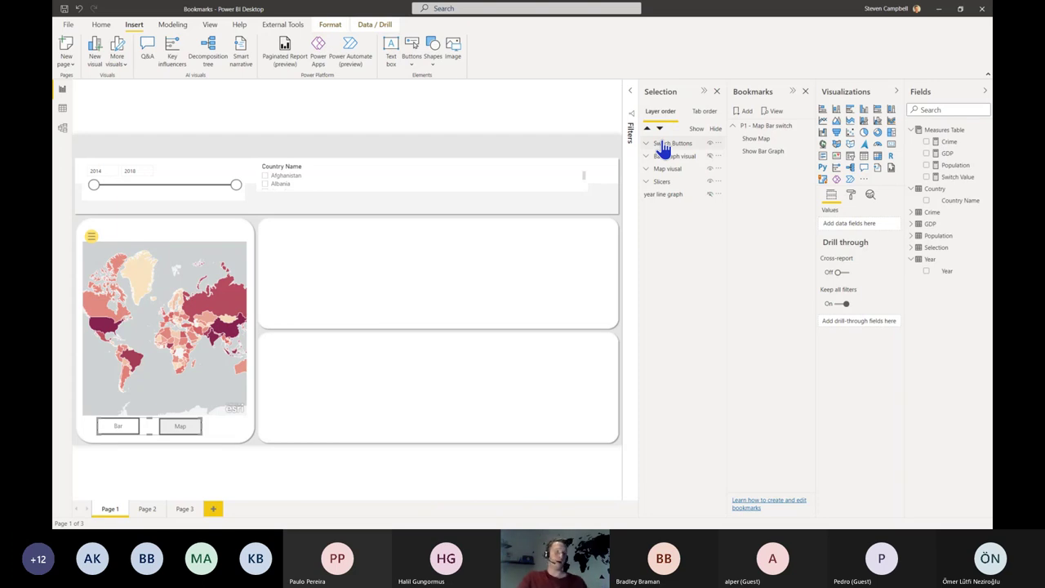
left_click(664, 145)
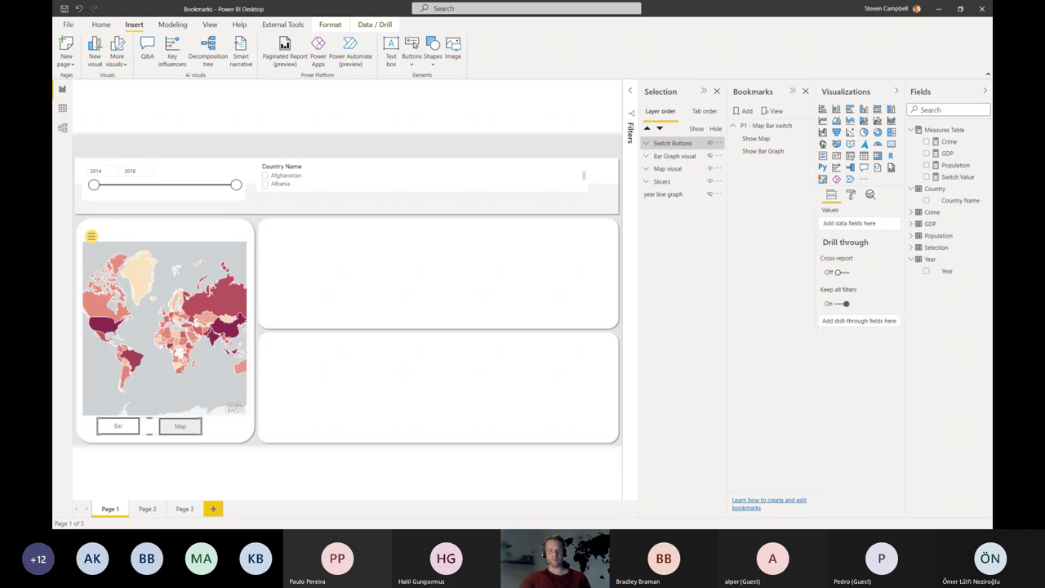
left_click_drag(54, 223, 401, 1)
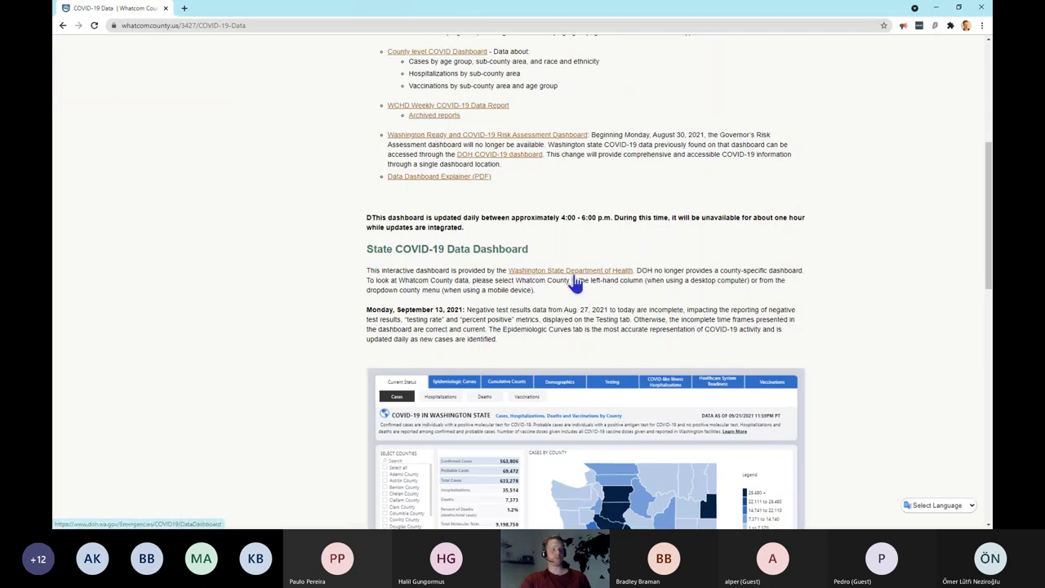
scroll(574, 271, "down", 4)
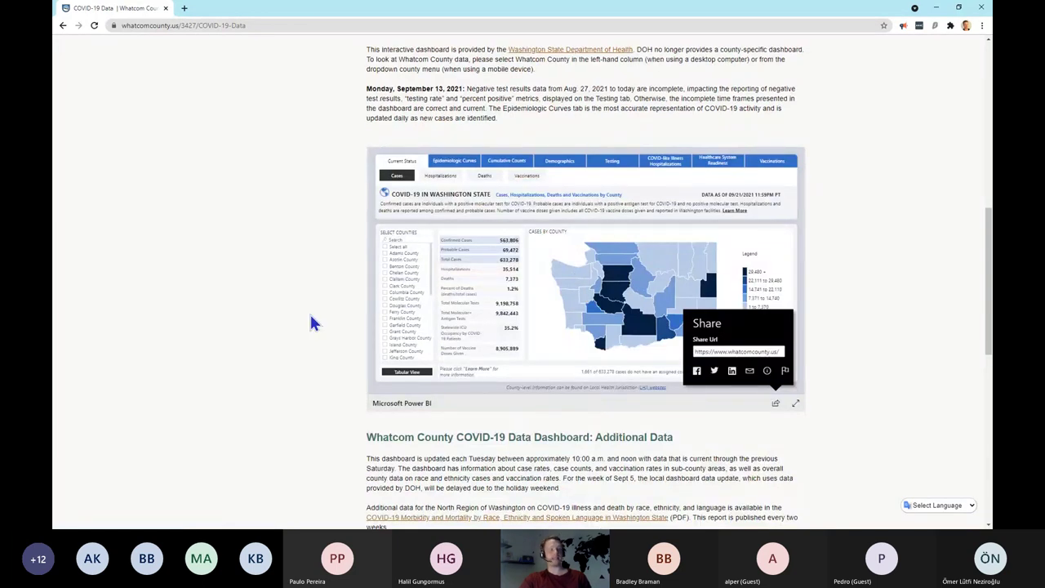
left_click(776, 403)
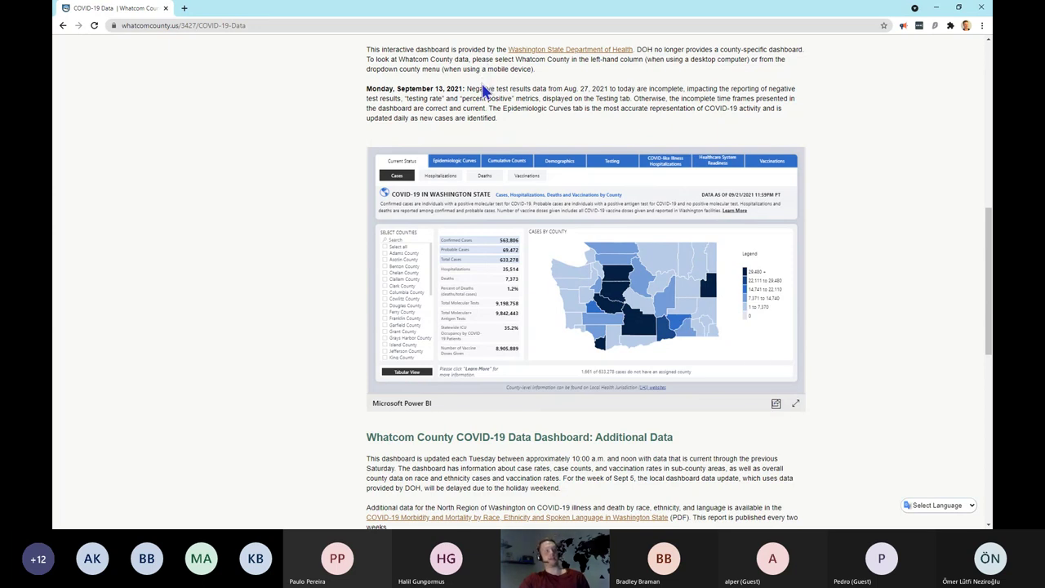
left_click(463, 162)
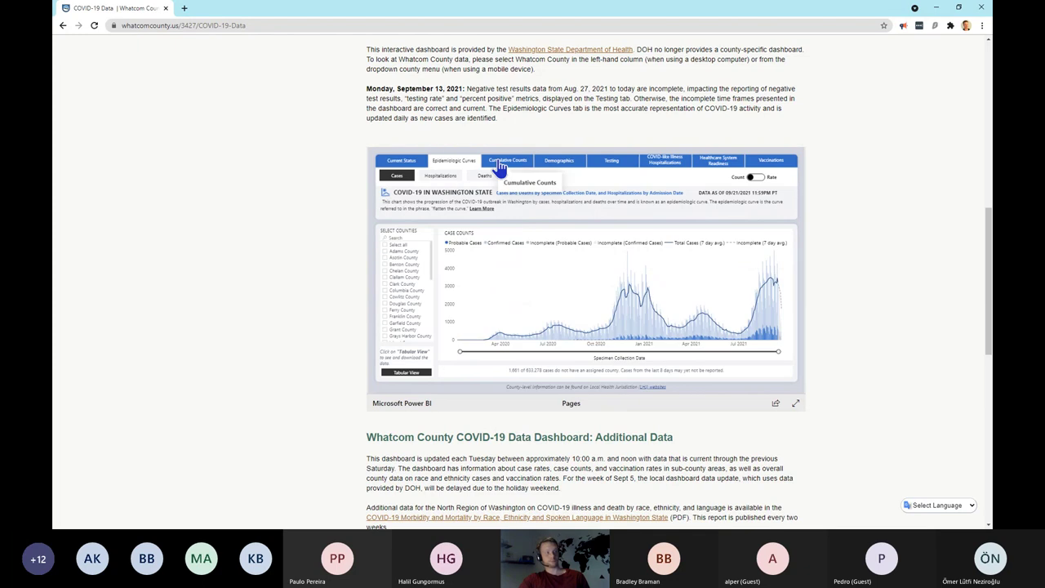
left_click(500, 161)
left_click(553, 168)
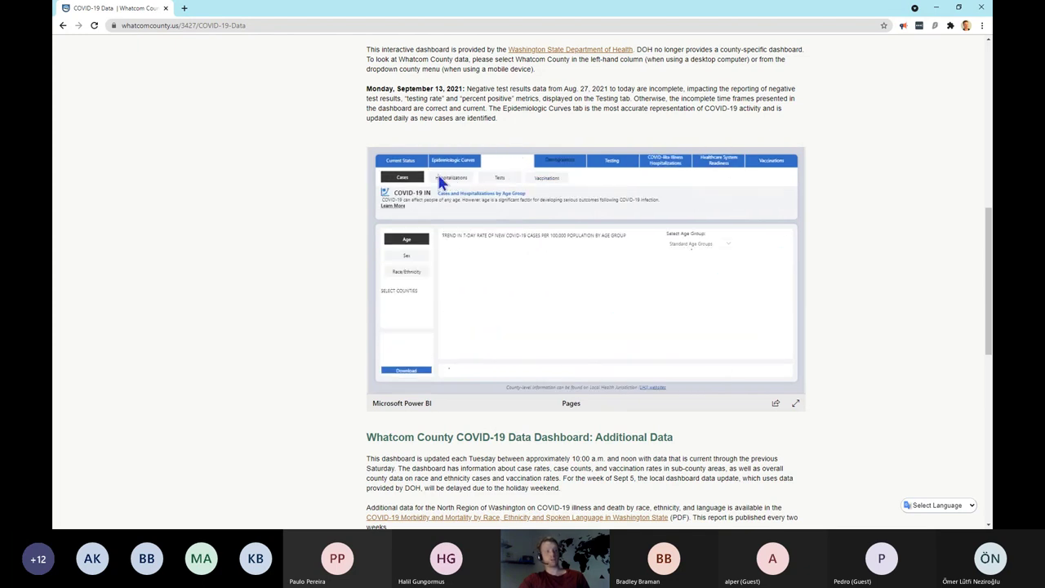
left_click(404, 169)
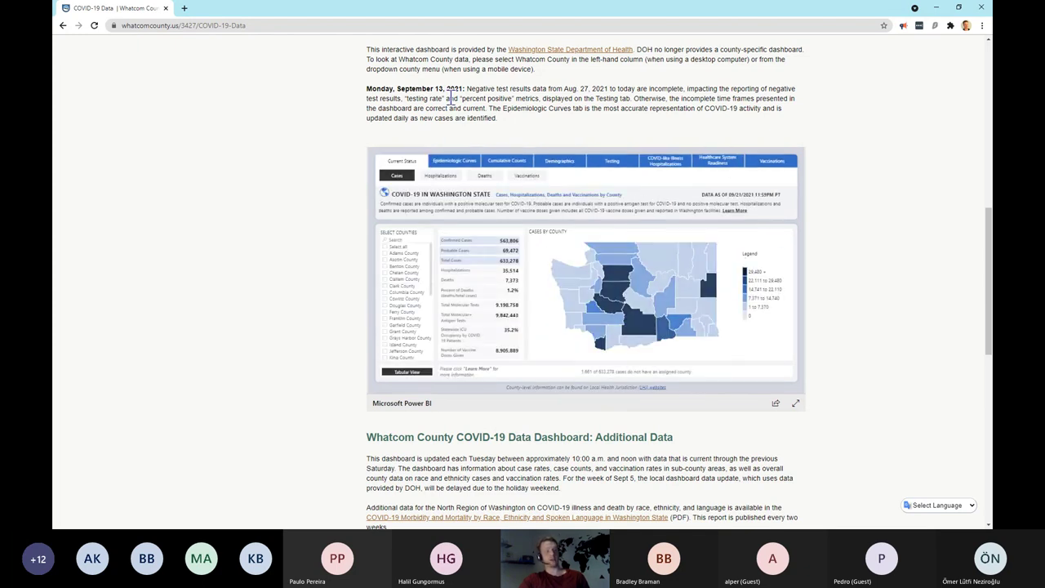
left_click(441, 178)
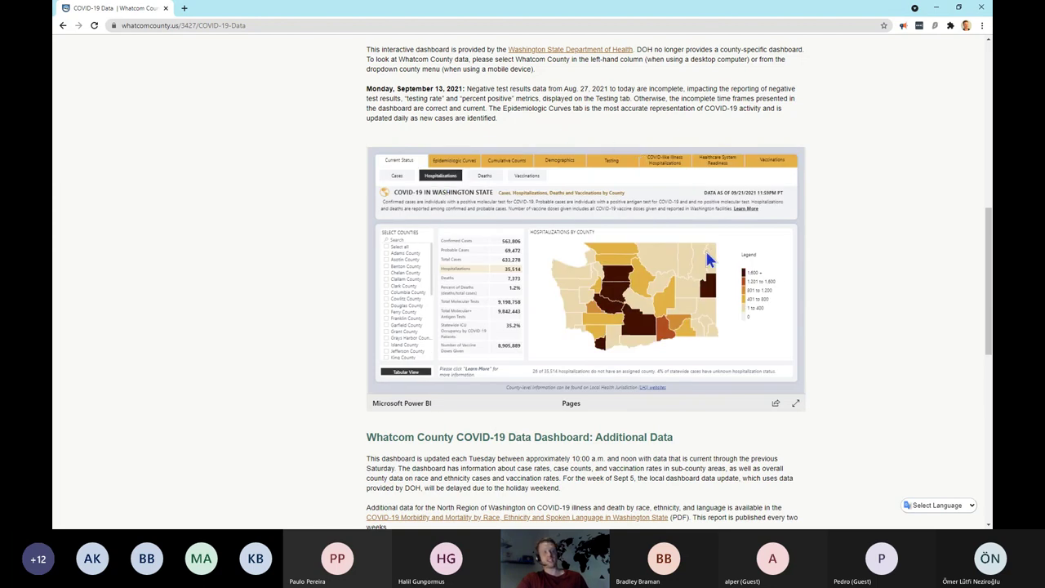
left_click(399, 176)
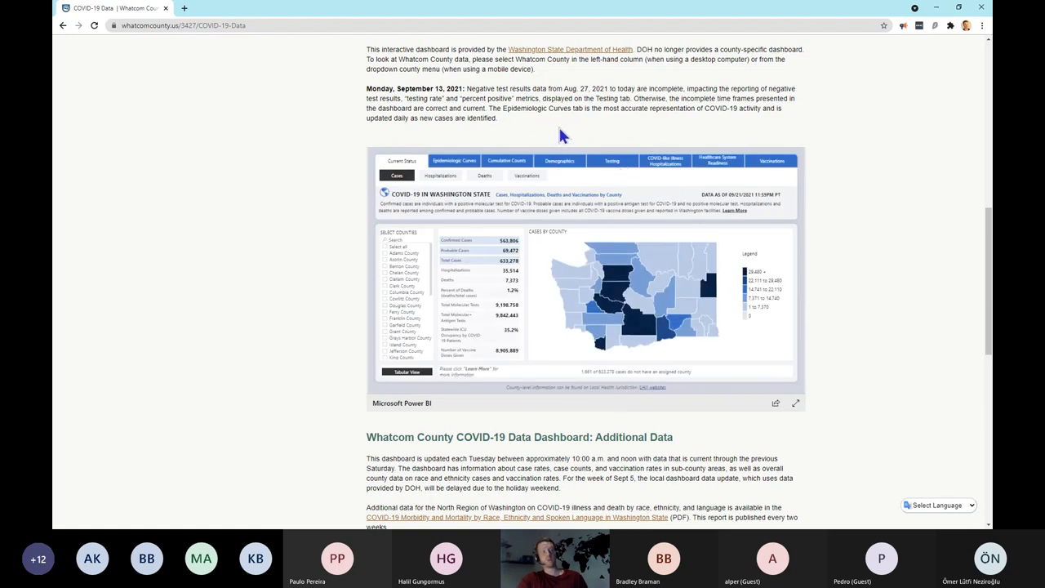
left_click(531, 179)
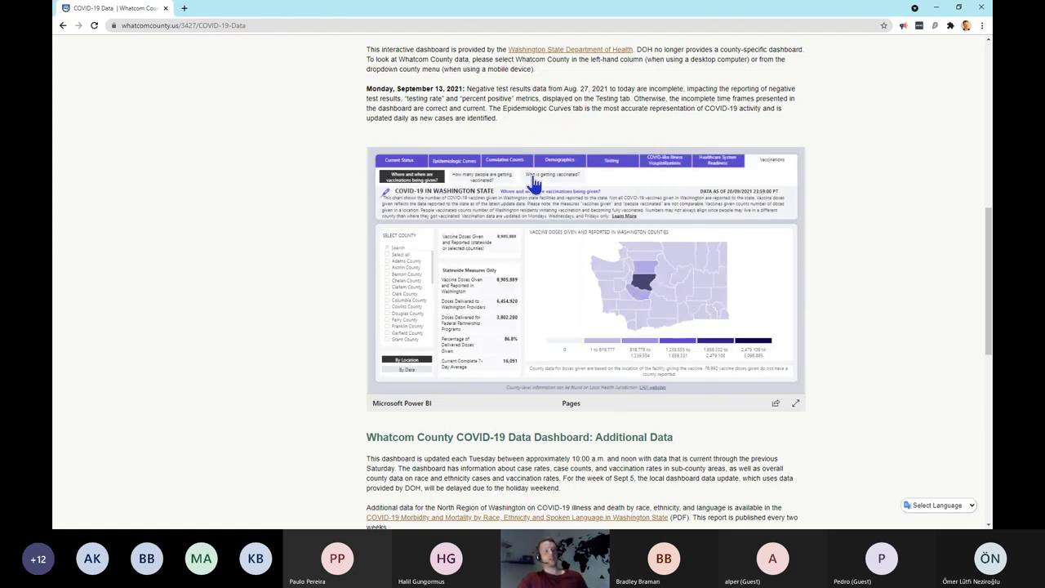
left_click(404, 163)
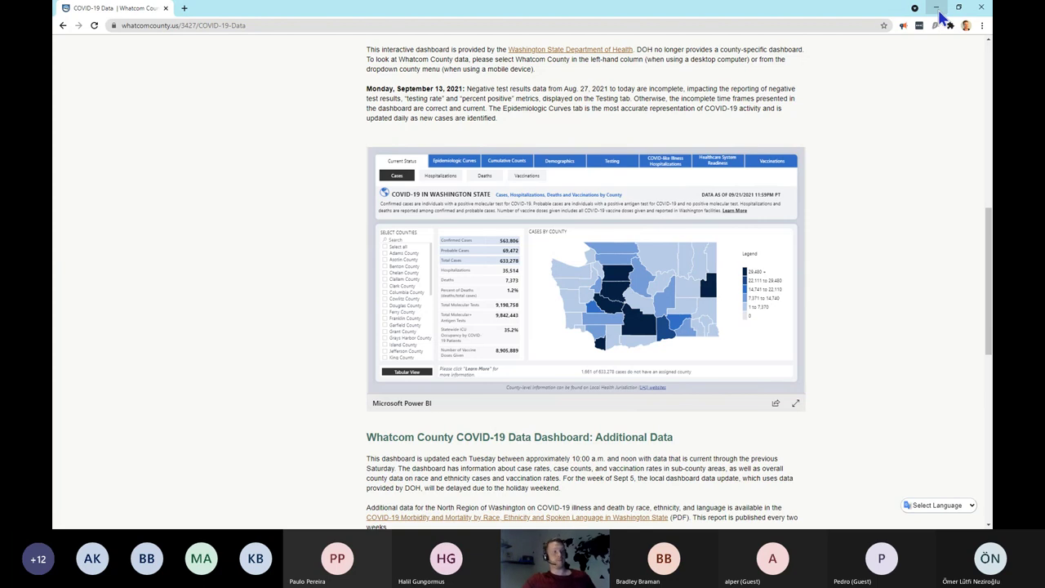
left_click(937, 10)
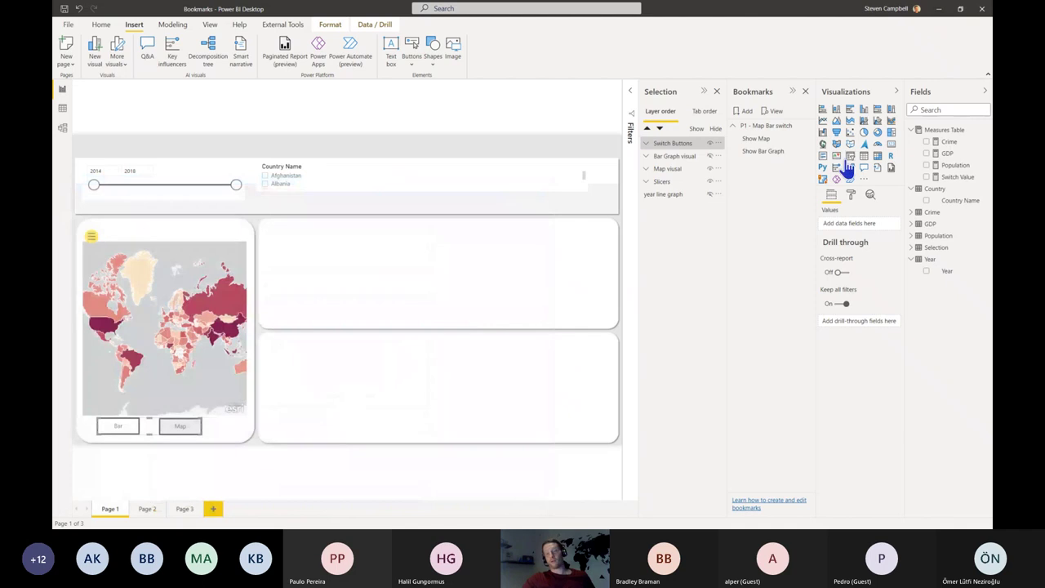
- Open Page 2, then inspect the Selection table's Population, Crime and GDP rows in Data view
left_click(144, 511)
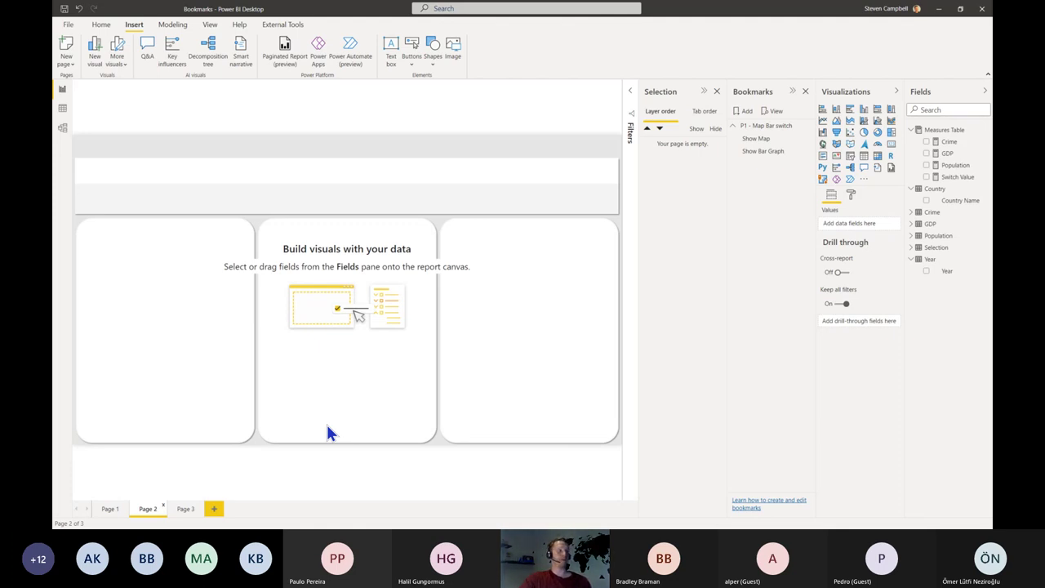
left_click(65, 108)
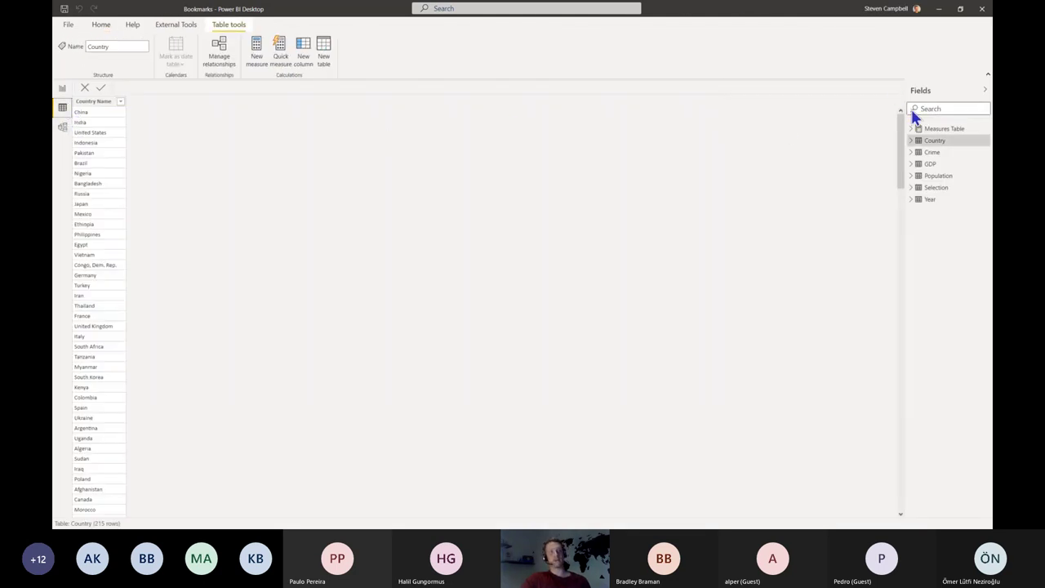
left_click(936, 188)
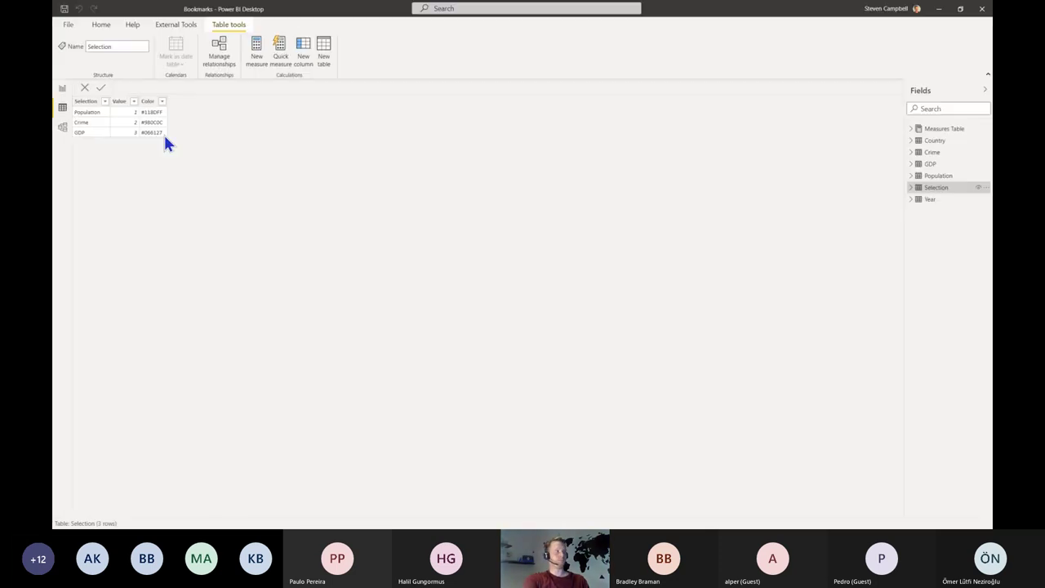
- Back in Report view, review the Switch Value measure's SELECTEDVALUE and Population/Crime/GDP SWITCH branches
left_click(62, 89)
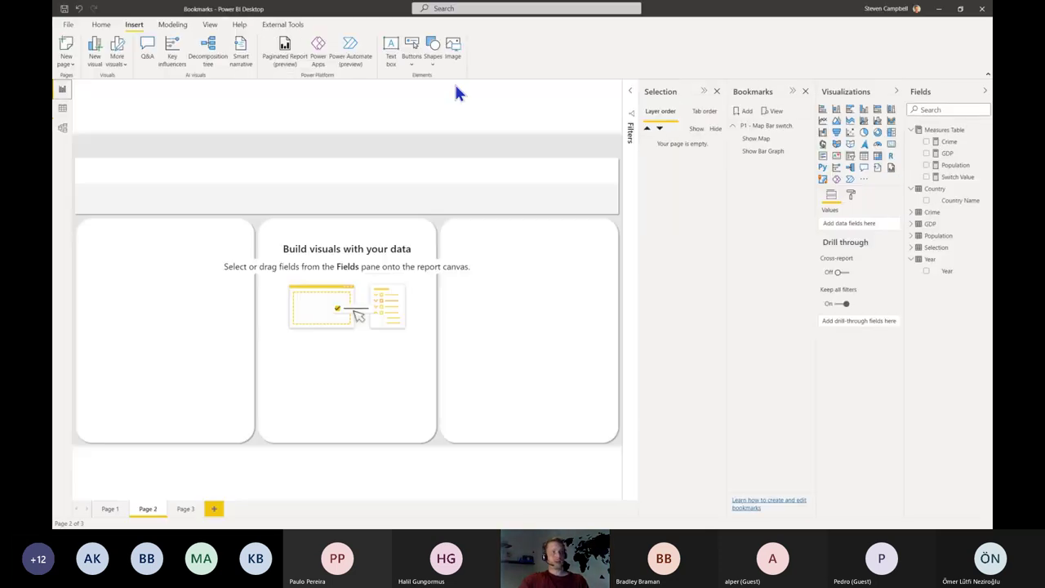
left_click(957, 176)
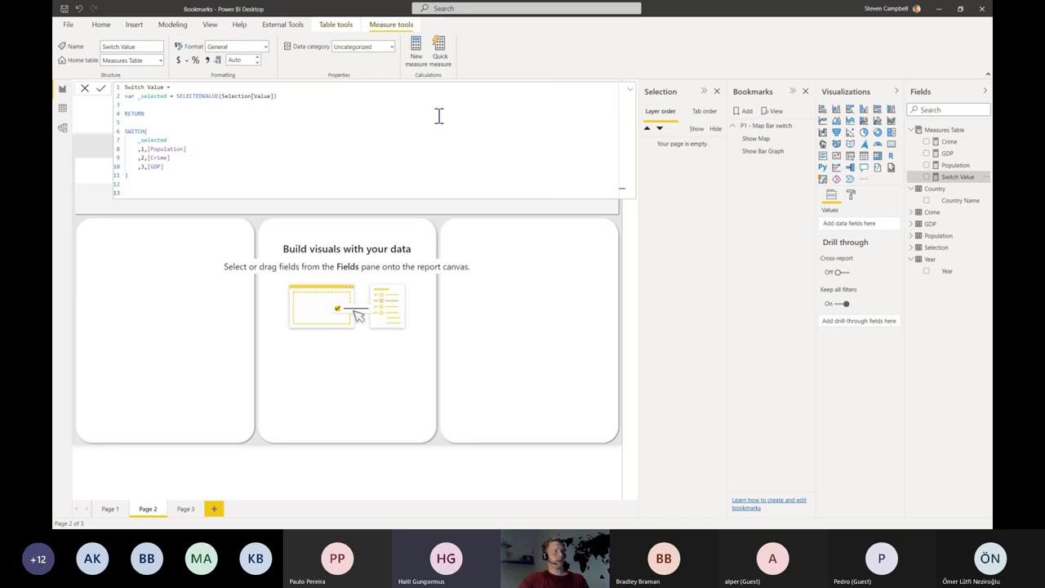
left_click_drag(174, 96, 283, 97)
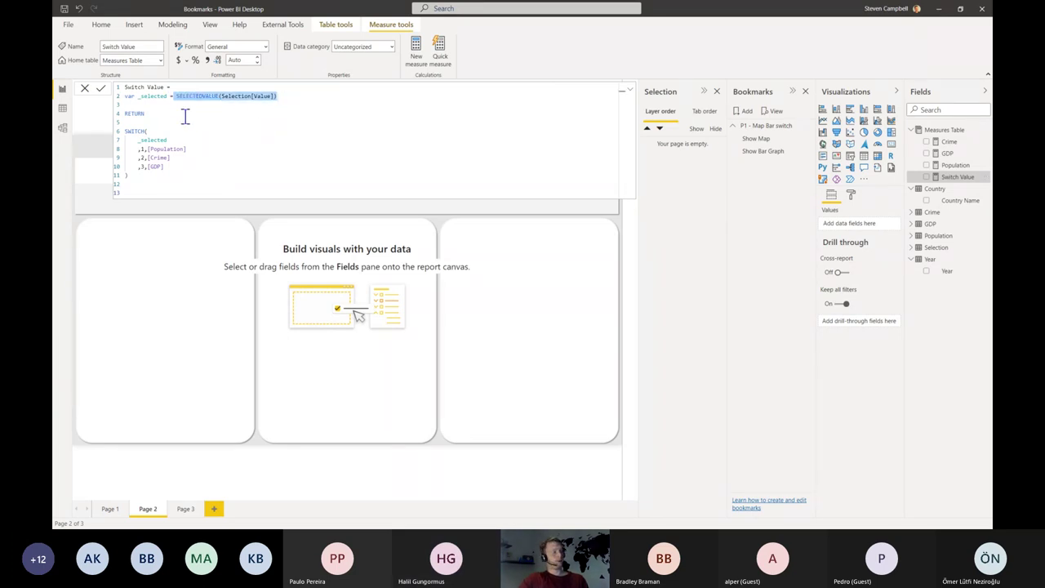
left_click_drag(151, 149, 173, 160)
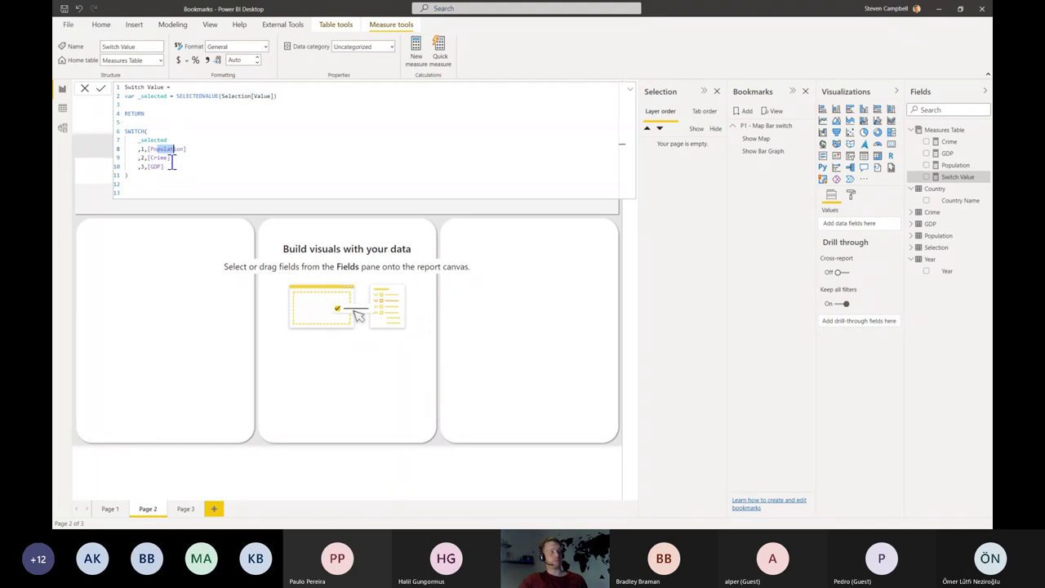
left_click(160, 157)
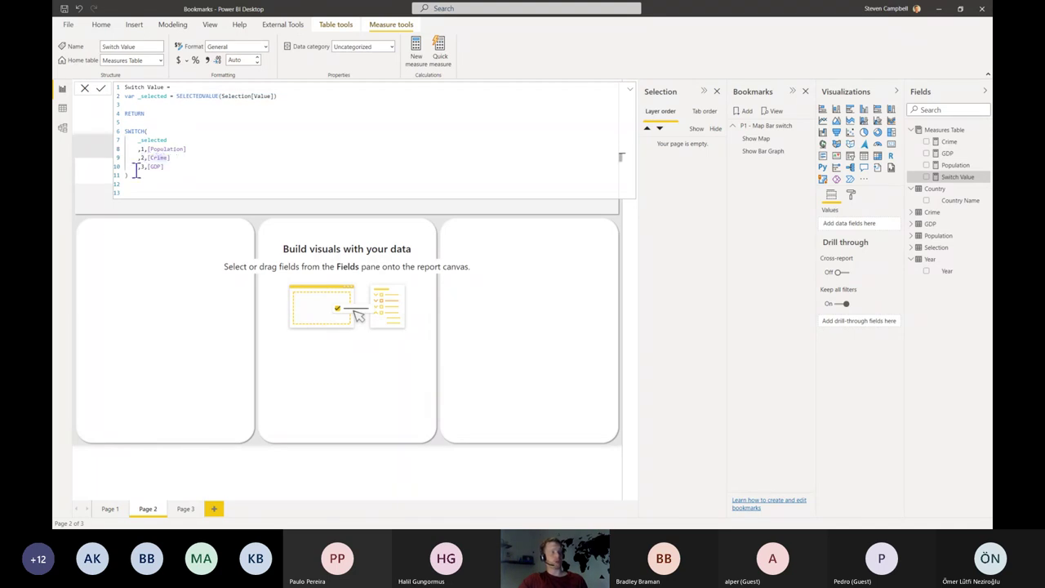
left_click(162, 166)
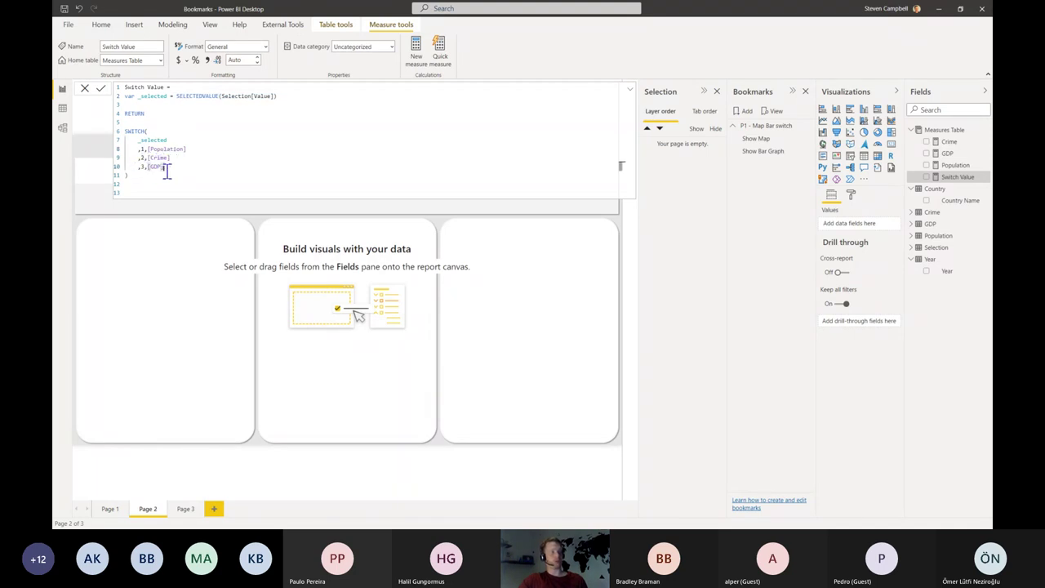
left_click(630, 89)
left_click(632, 92)
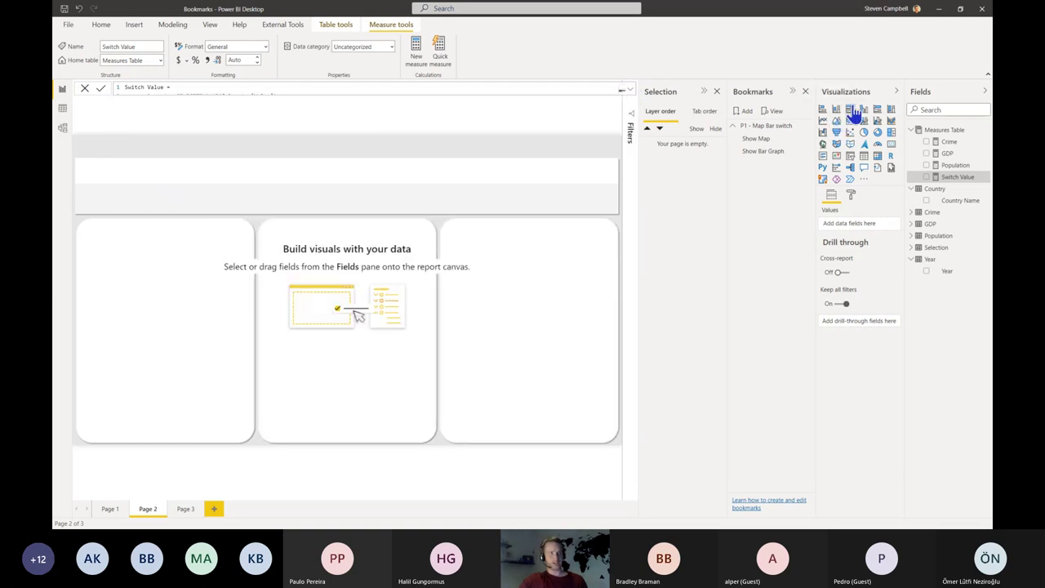
- Add a clustered bar chart of Switch Value sized to fill the first card
left_click(851, 109)
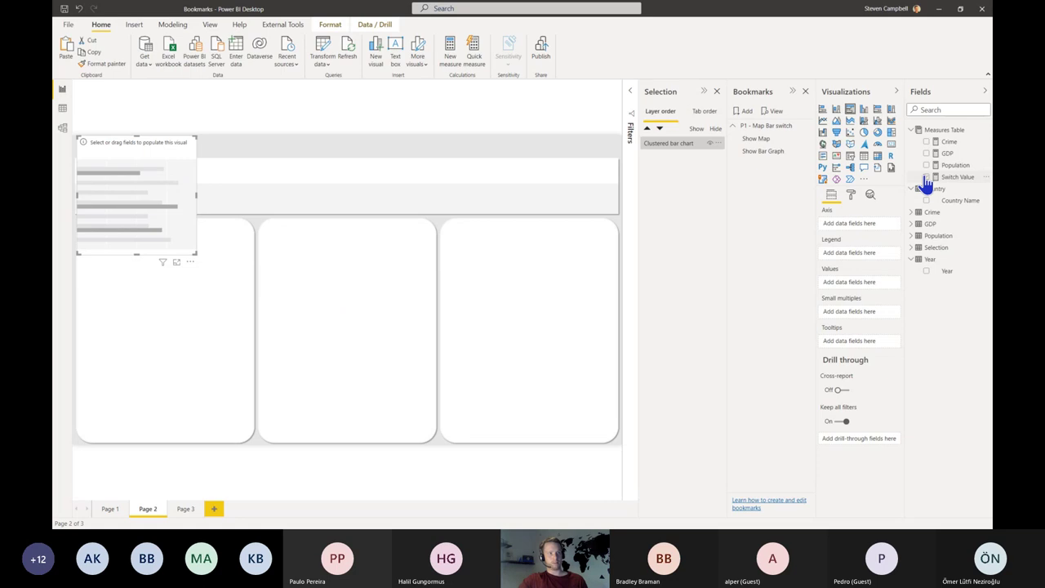
left_click(926, 177)
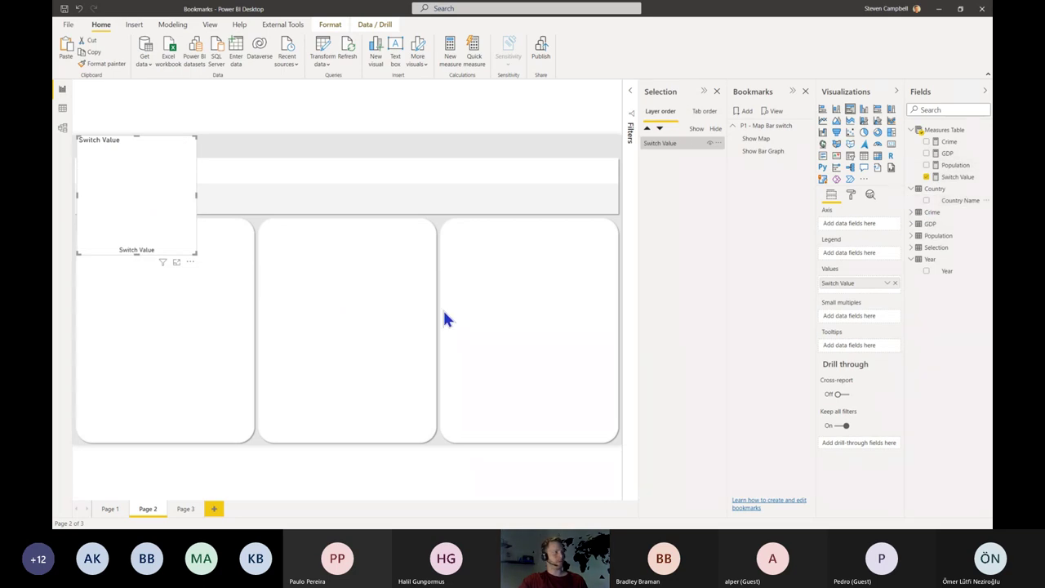
left_click_drag(188, 237, 245, 431)
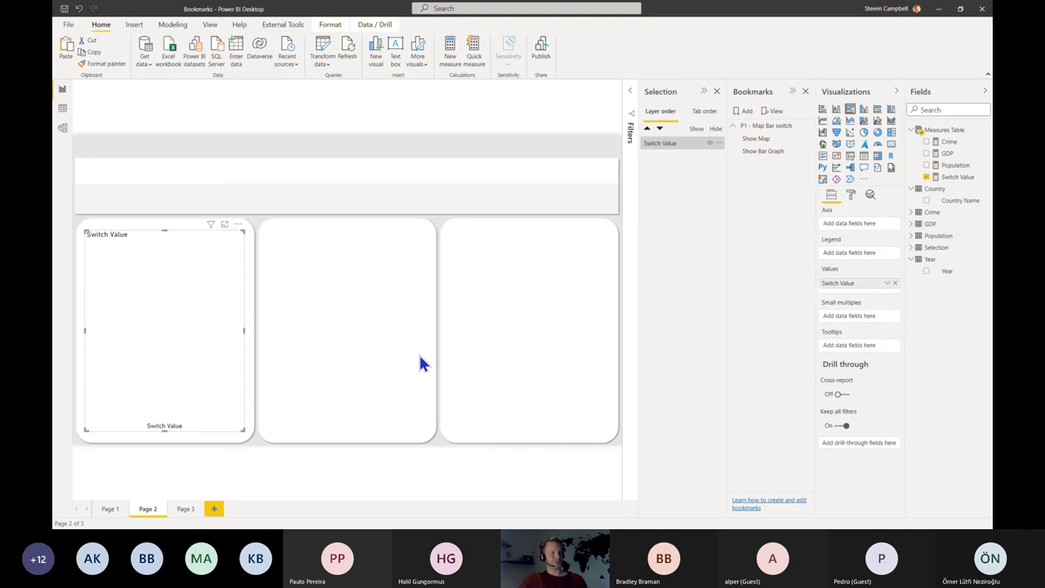
left_click(480, 361)
- Add a Selection slicer with horizontal orientation, stretched wide across the page top
left_click(914, 247)
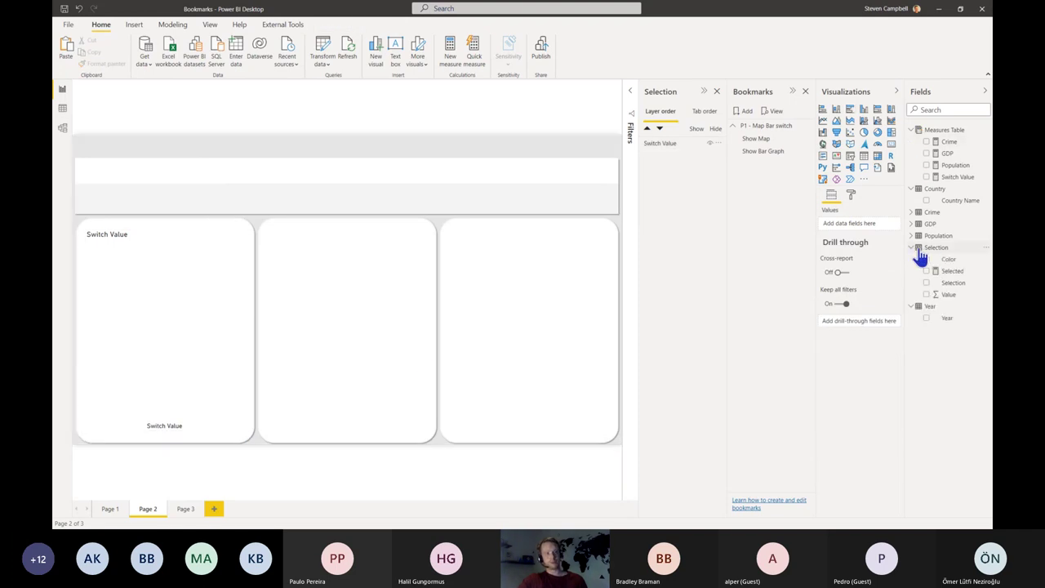
left_click(931, 282)
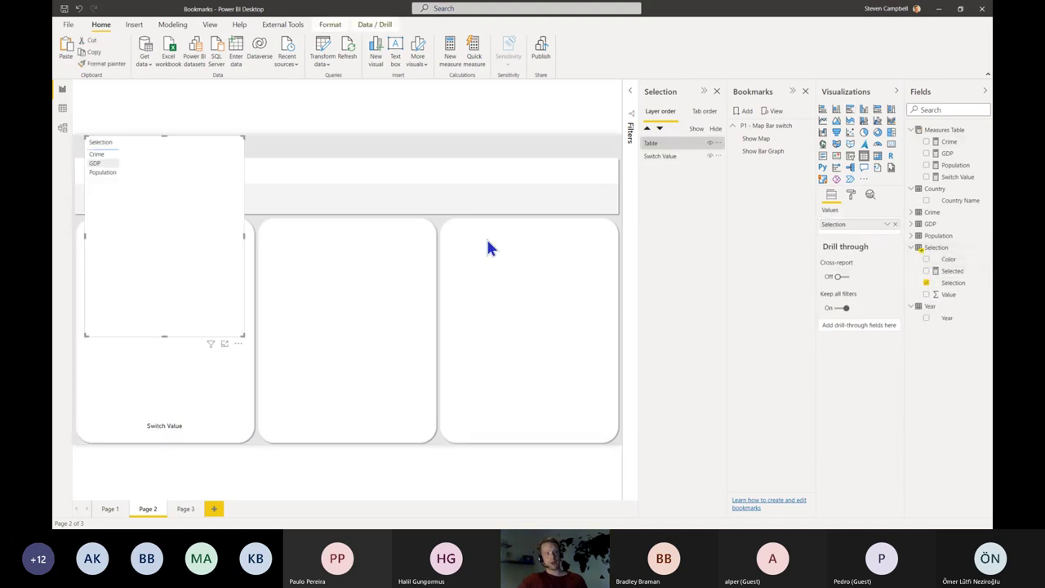
left_click(850, 155)
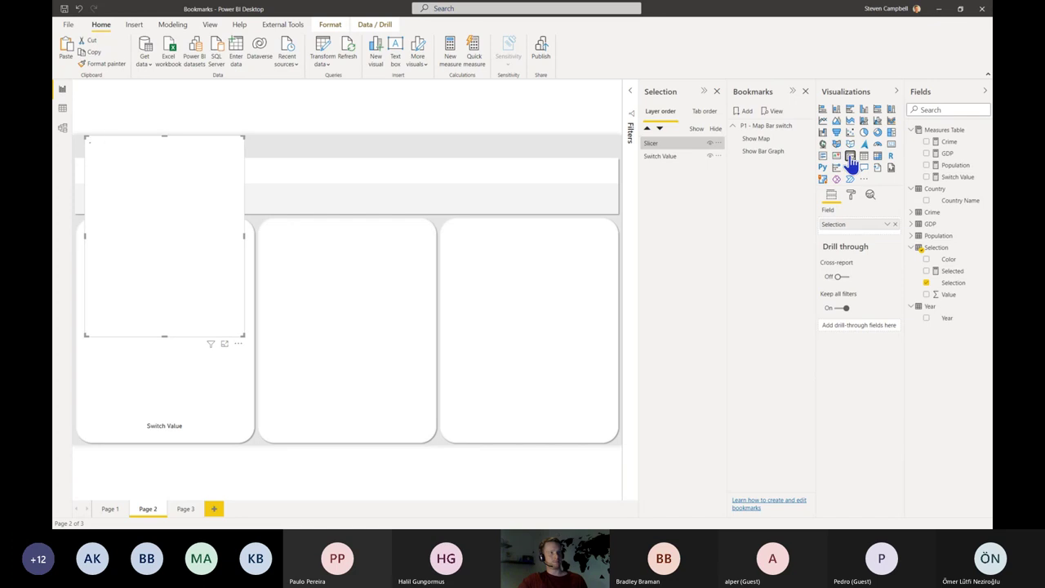
left_click(851, 195)
left_click(854, 235)
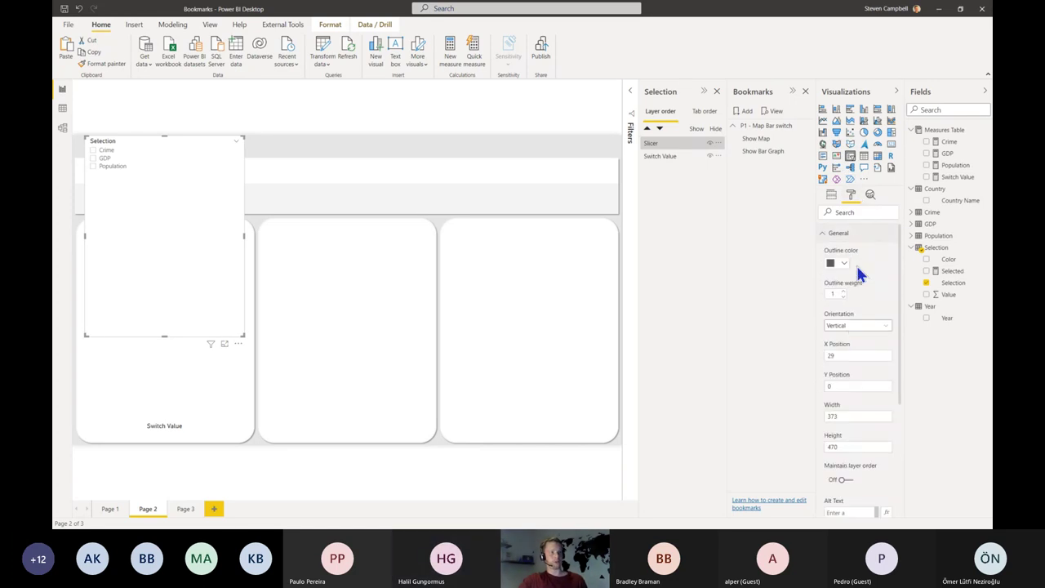
left_click(856, 326)
left_click(841, 348)
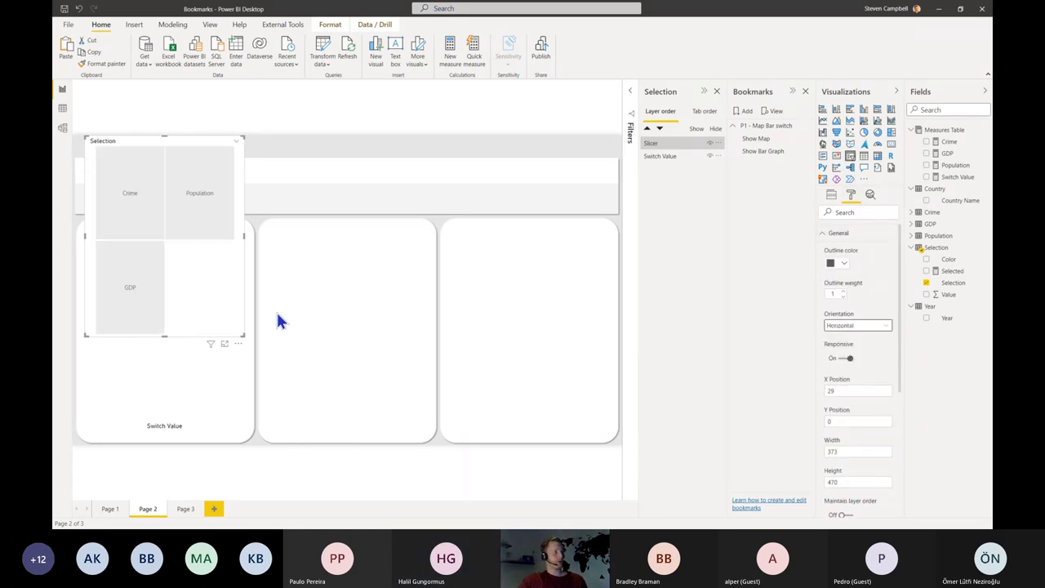
left_click_drag(242, 334, 382, 165)
- Hide the slicer header and turn on Single select
left_click(864, 234)
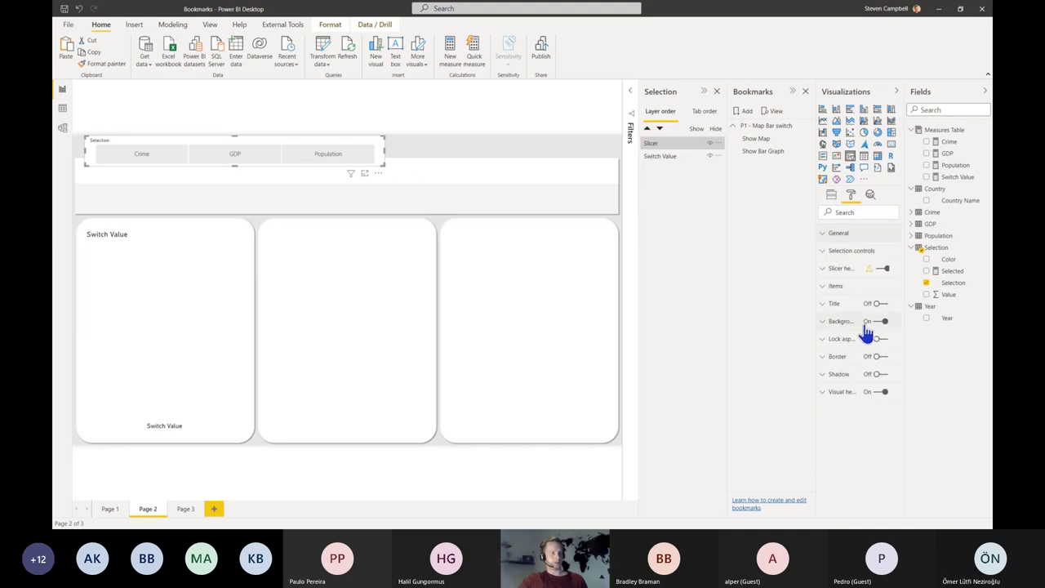
left_click(882, 270)
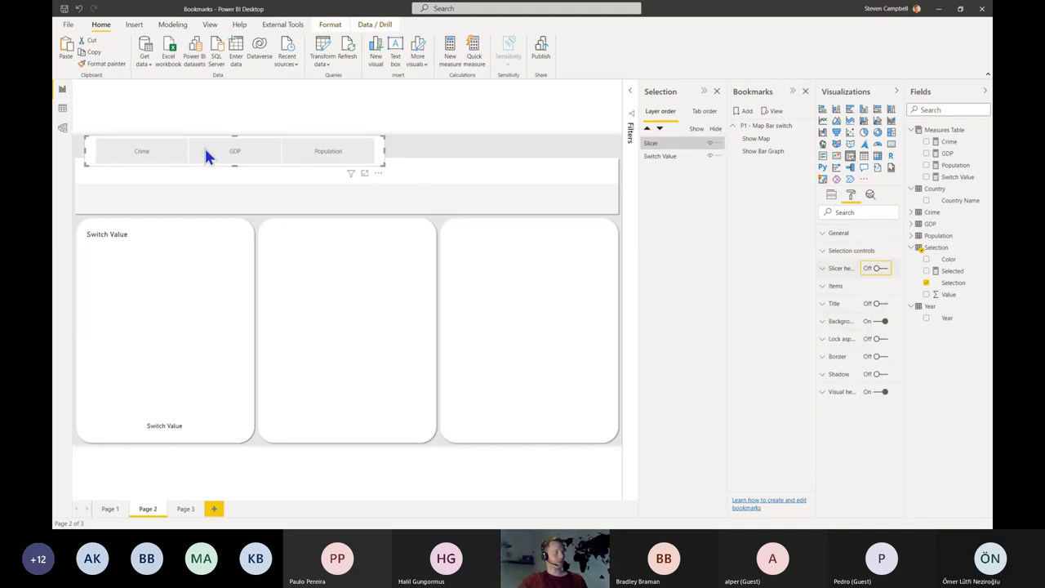
left_click_drag(235, 137, 235, 142)
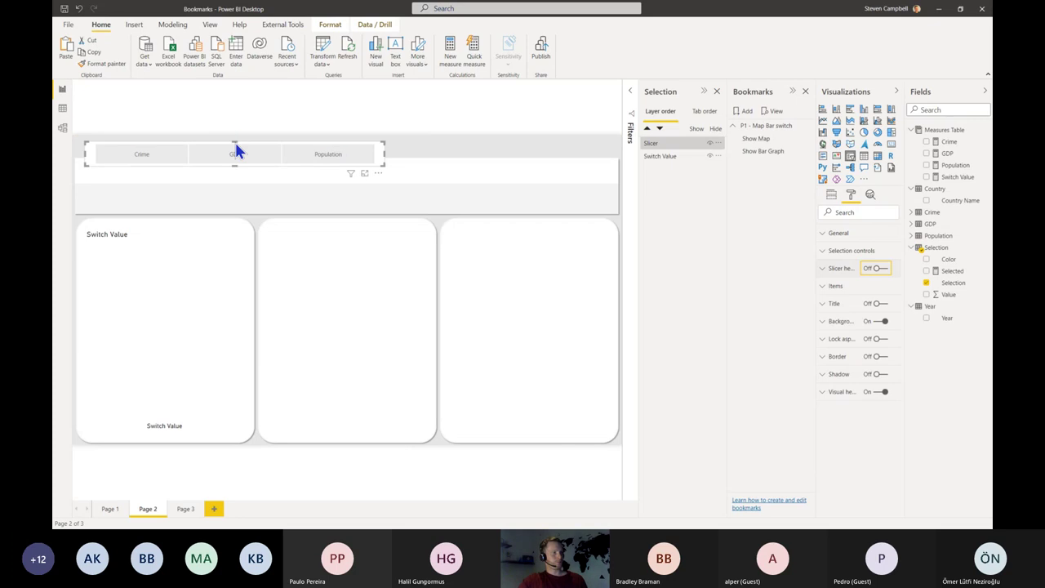
left_click(854, 233)
left_click(855, 233)
left_click(856, 252)
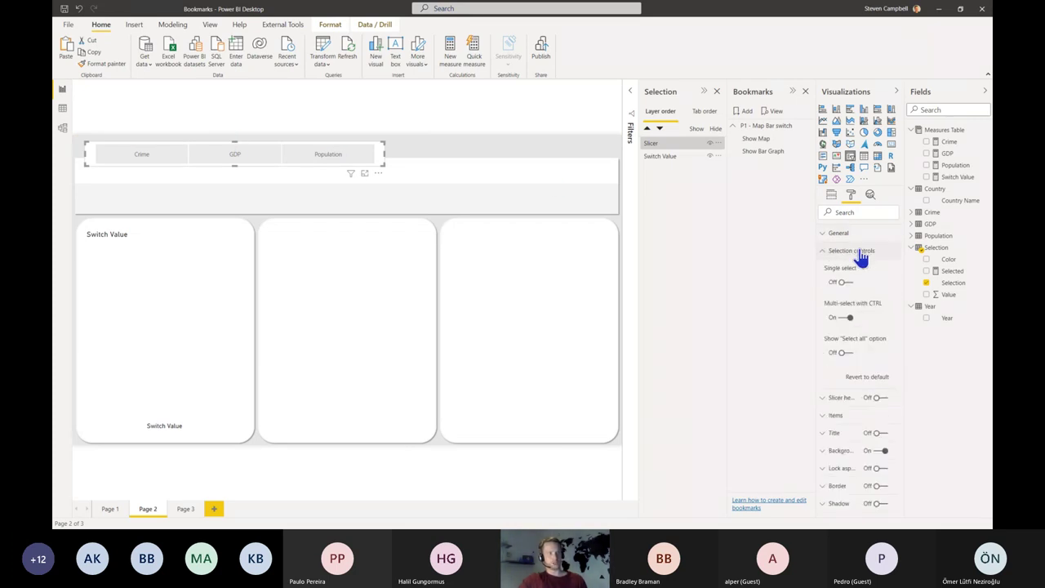
left_click(845, 282)
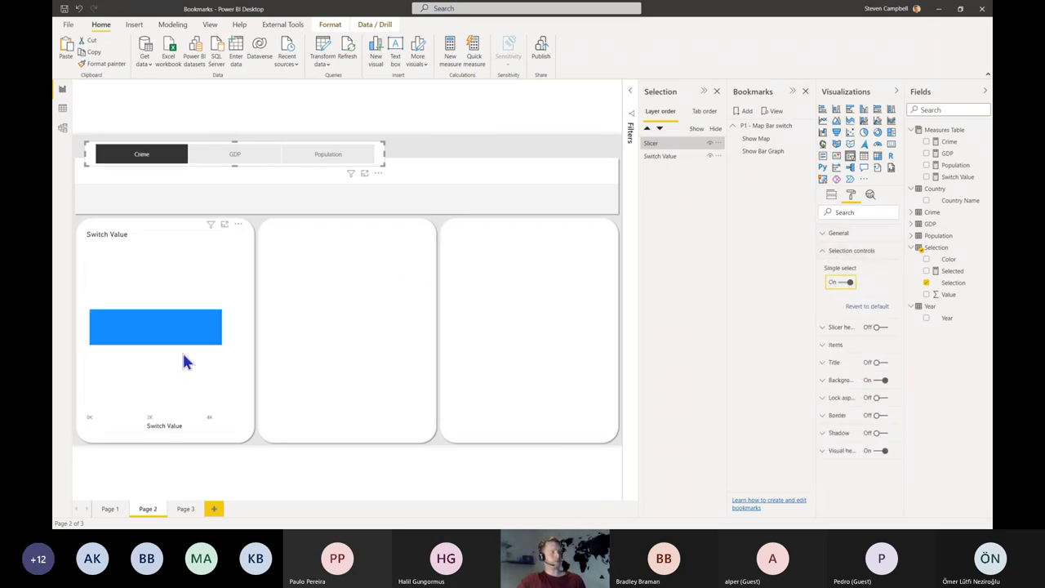
- Put Country Name on the bar chart's axis and test the Crime, GDP and Population tiles
left_click(208, 263)
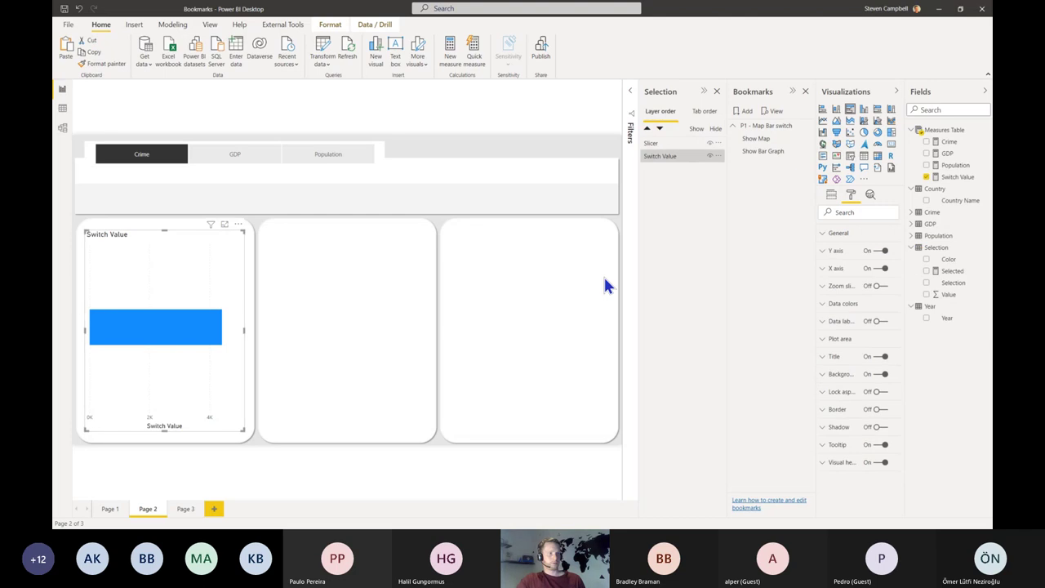
left_click(831, 196)
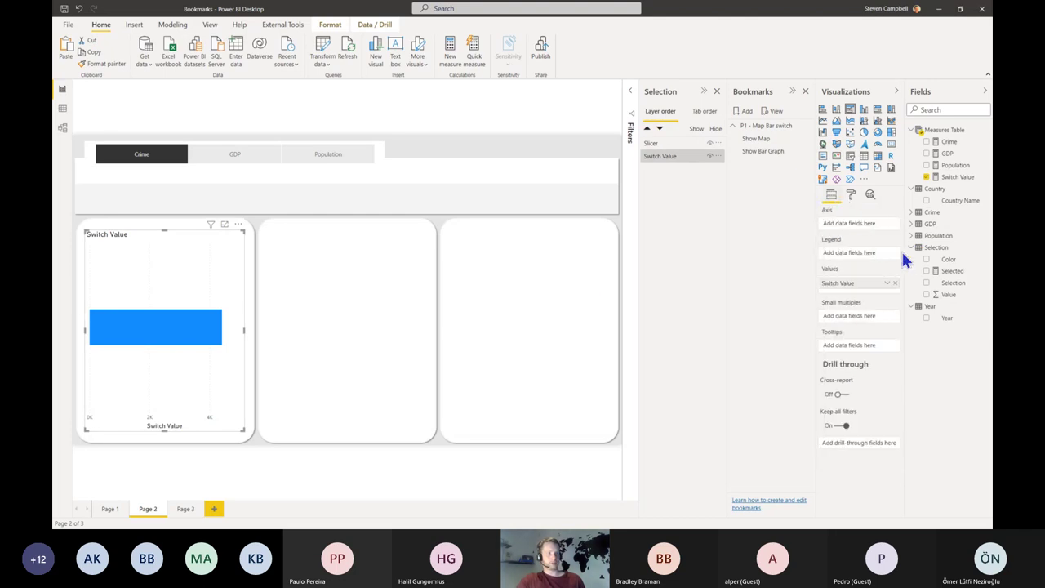
left_click_drag(953, 203, 850, 223)
left_click(144, 155)
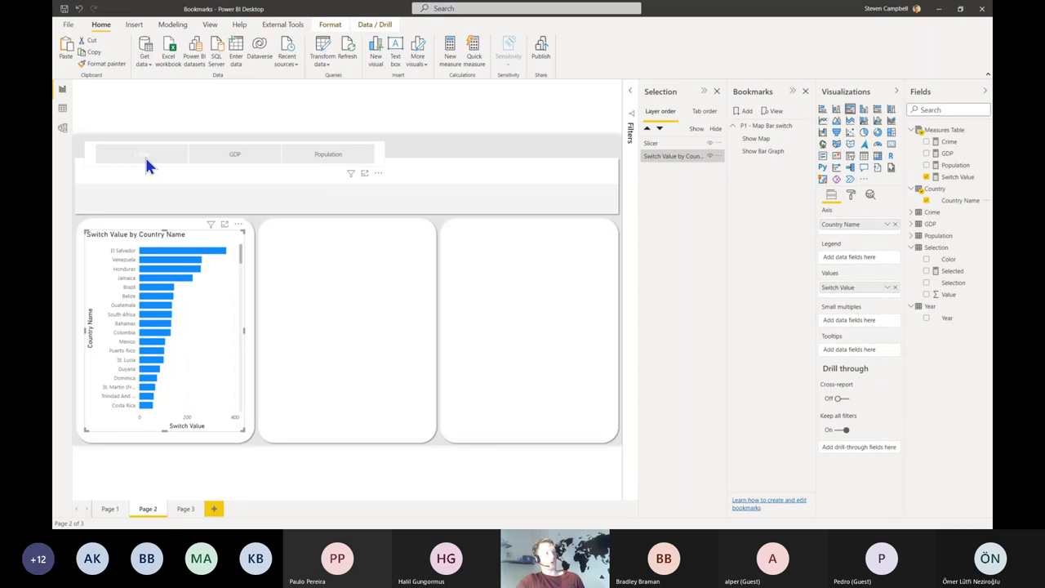
left_click(144, 155)
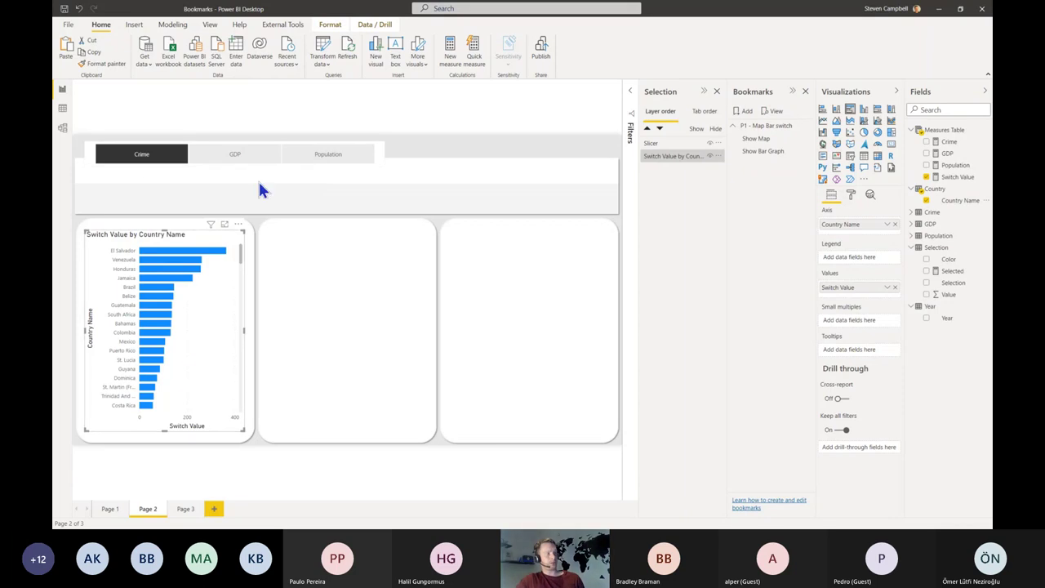
left_click(258, 160)
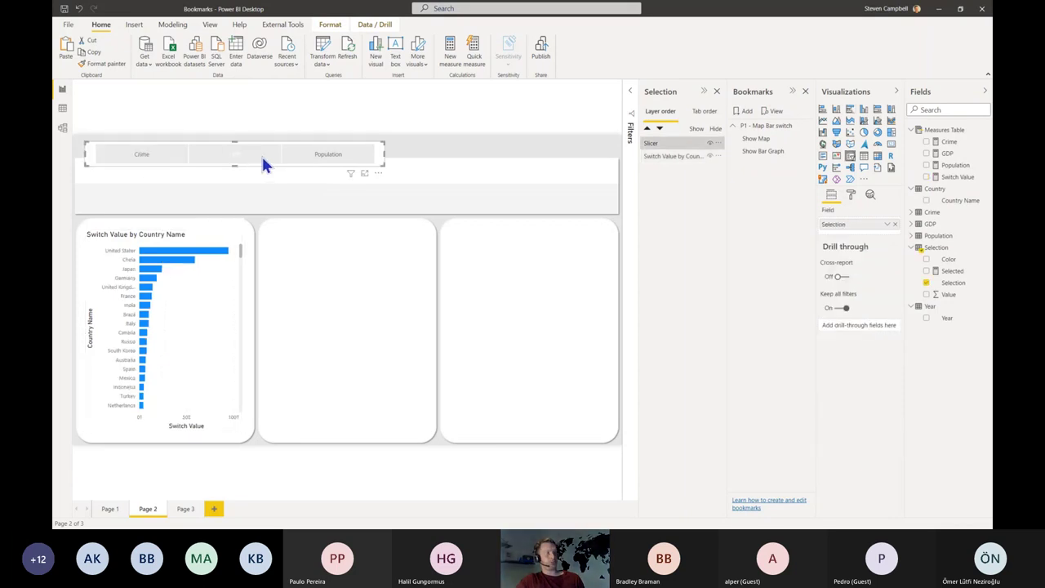
left_click(331, 157)
left_click(180, 166)
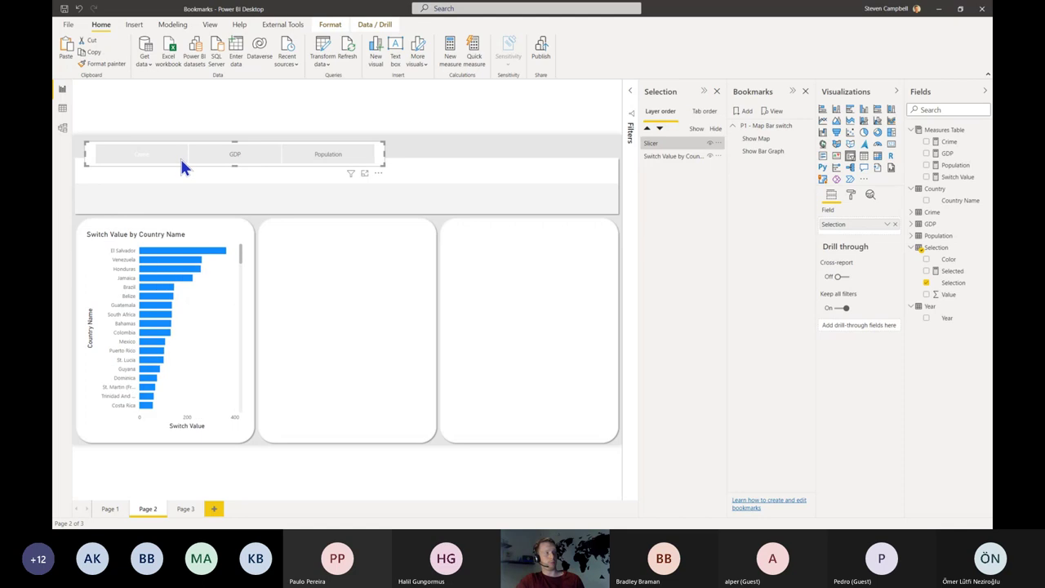
- Nudge the slicer down and narrow it, then check the Selection table data
left_click(197, 203)
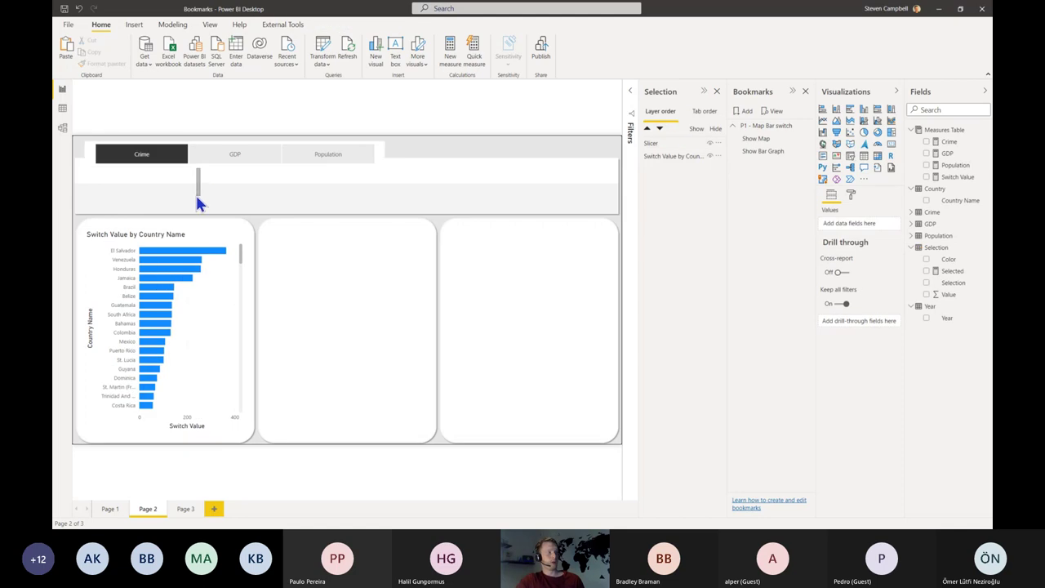
left_click(377, 174)
left_click_drag(380, 174, 373, 197)
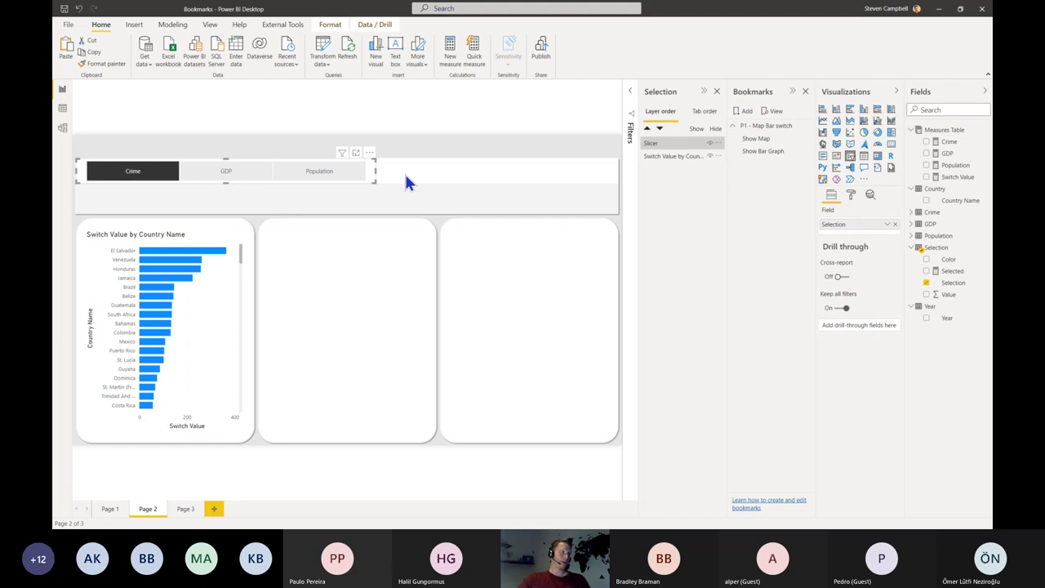
left_click_drag(373, 180, 367, 181)
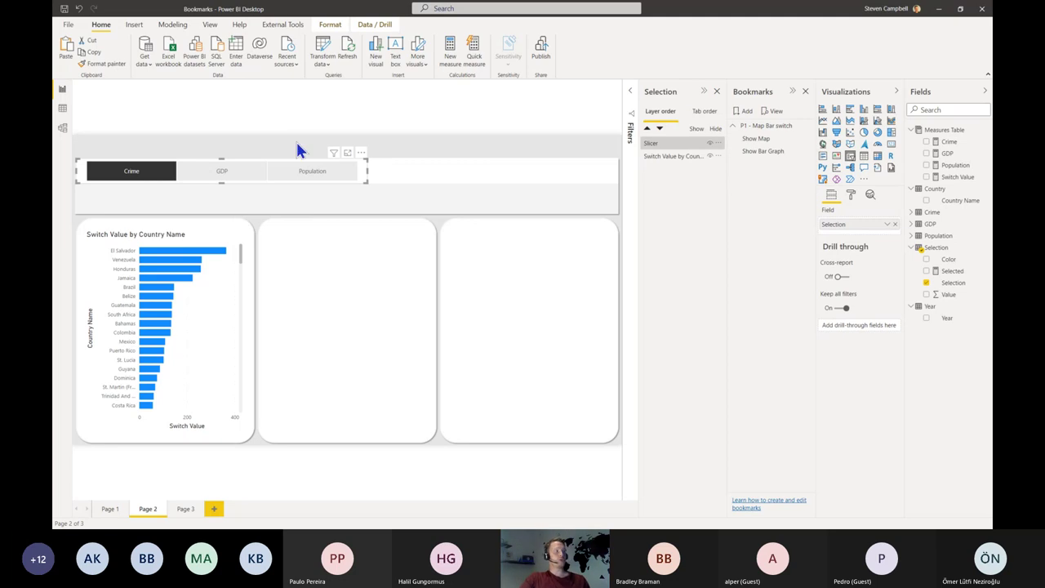
left_click(62, 109)
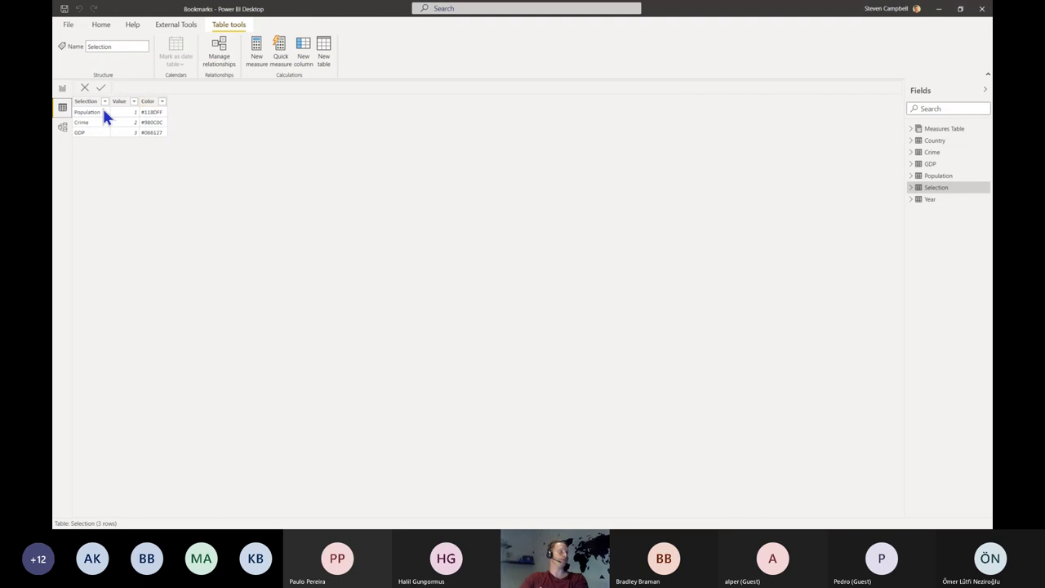
left_click(63, 90)
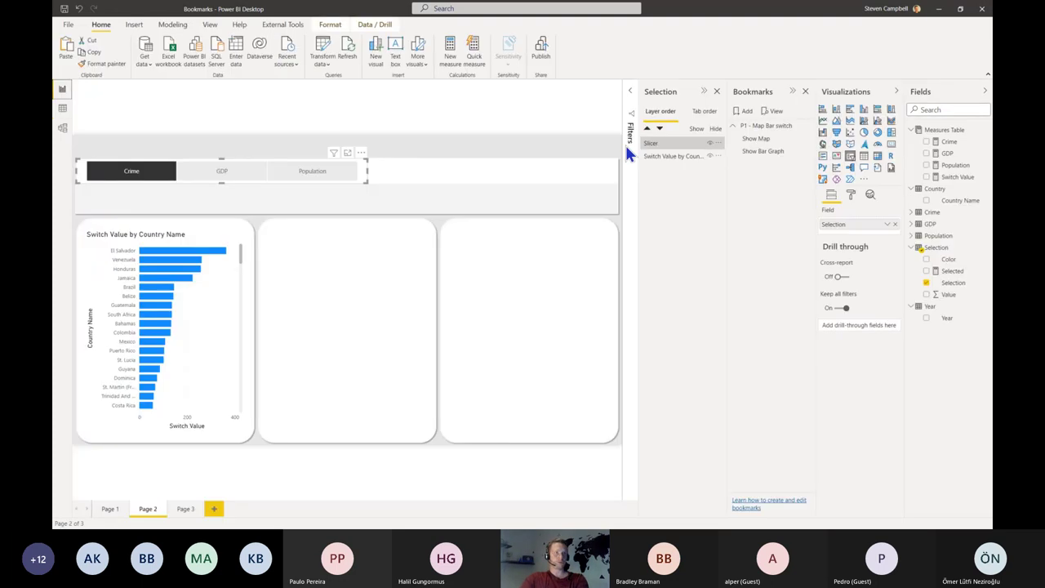
- Review the Selected measure's SELECTEDVALUE(Selection[Value],1) formula against the presentation slide
left_click(954, 272)
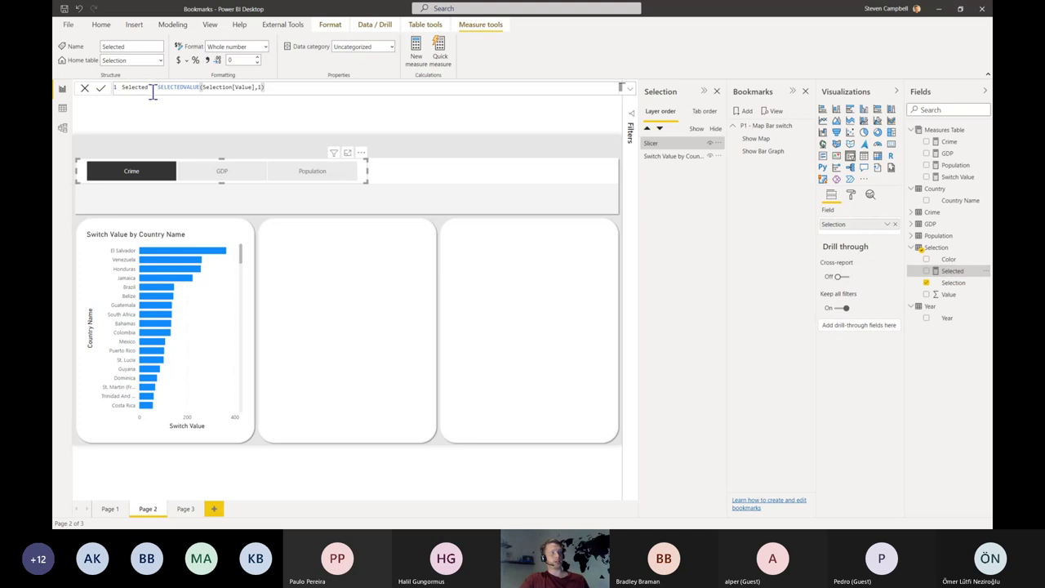
left_click_drag(155, 92, 276, 89)
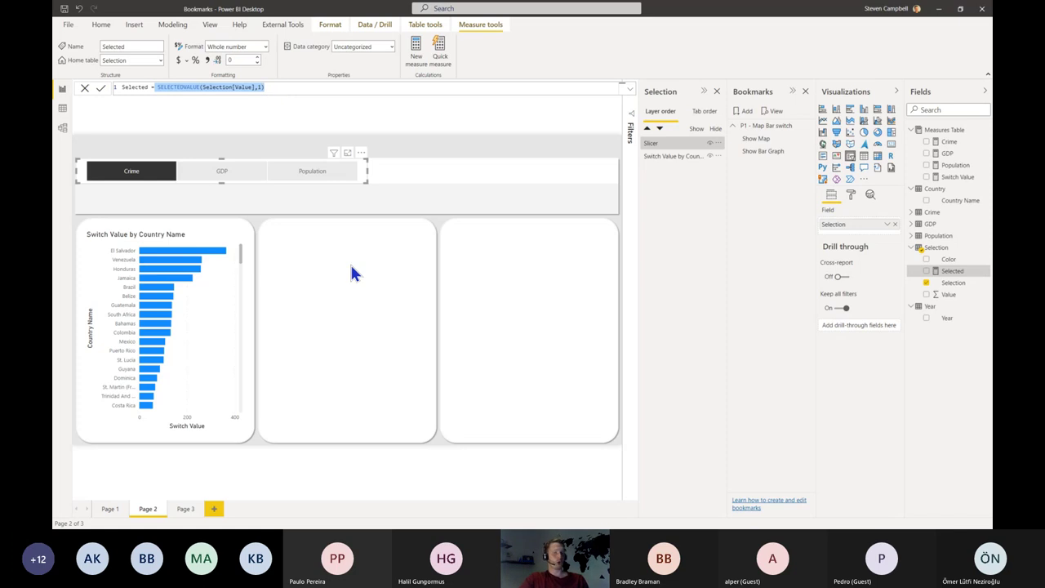
key("alt+Tab")
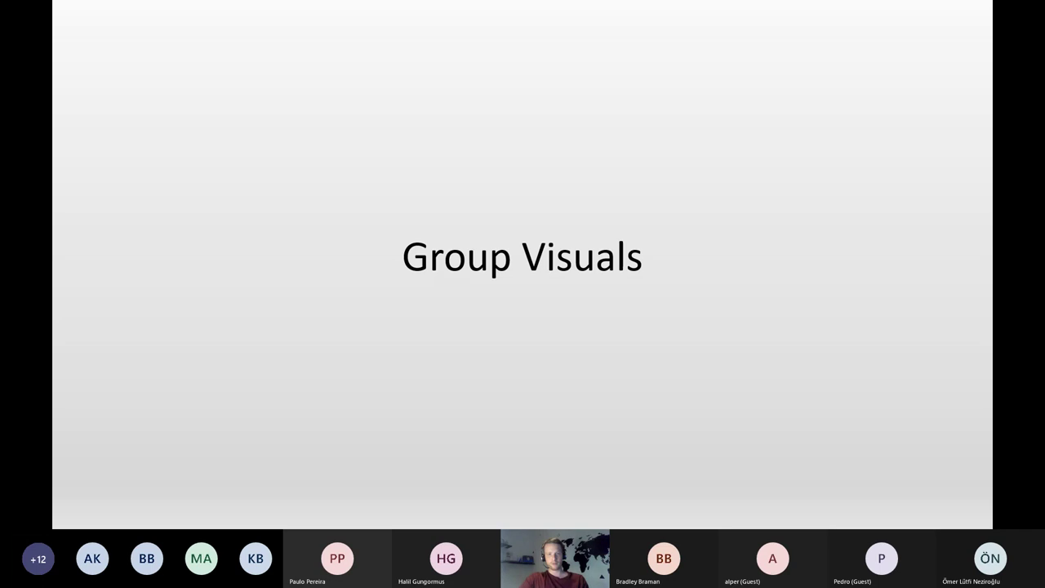
key("alt+Tab")
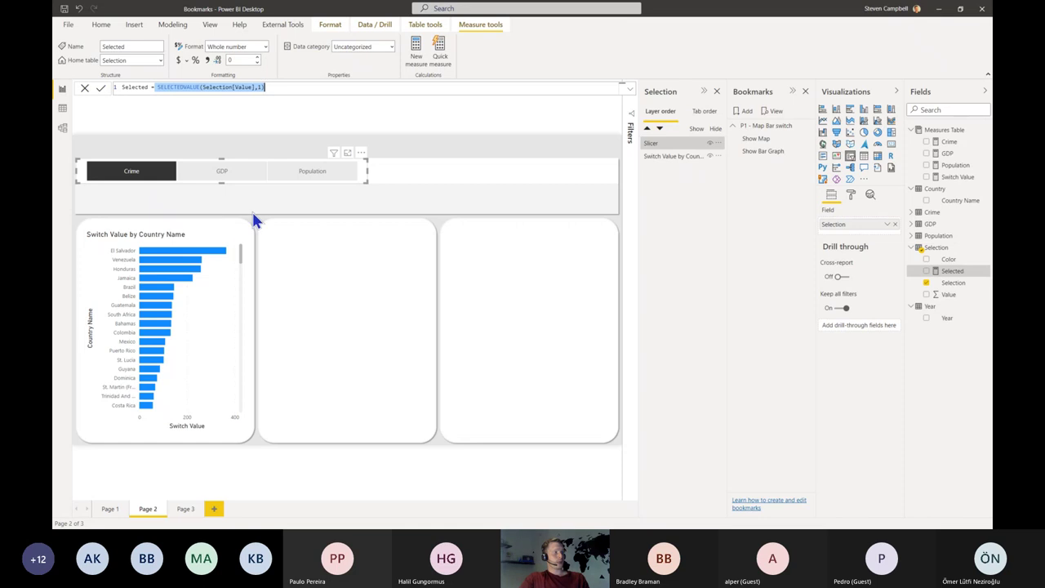
- Colour the Switch Value by Country Name bars by field value, based on Selection[Color]
left_click(214, 242)
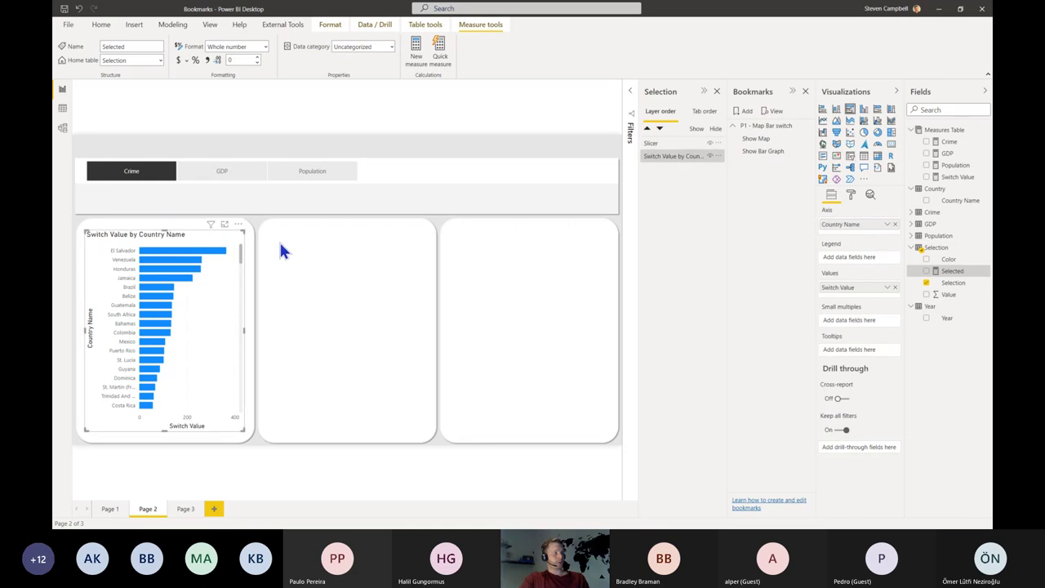
left_click(852, 198)
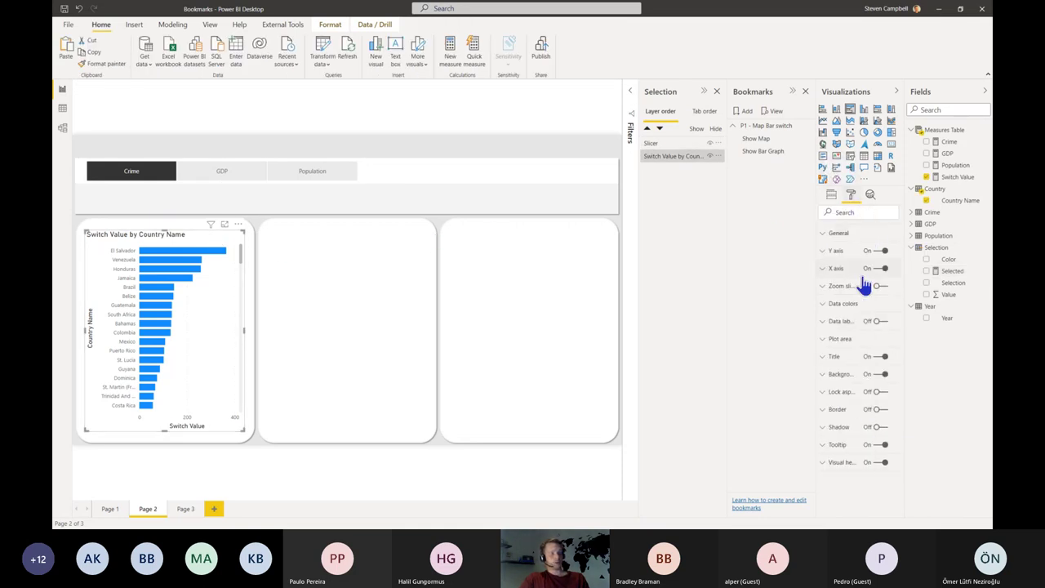
left_click(858, 304)
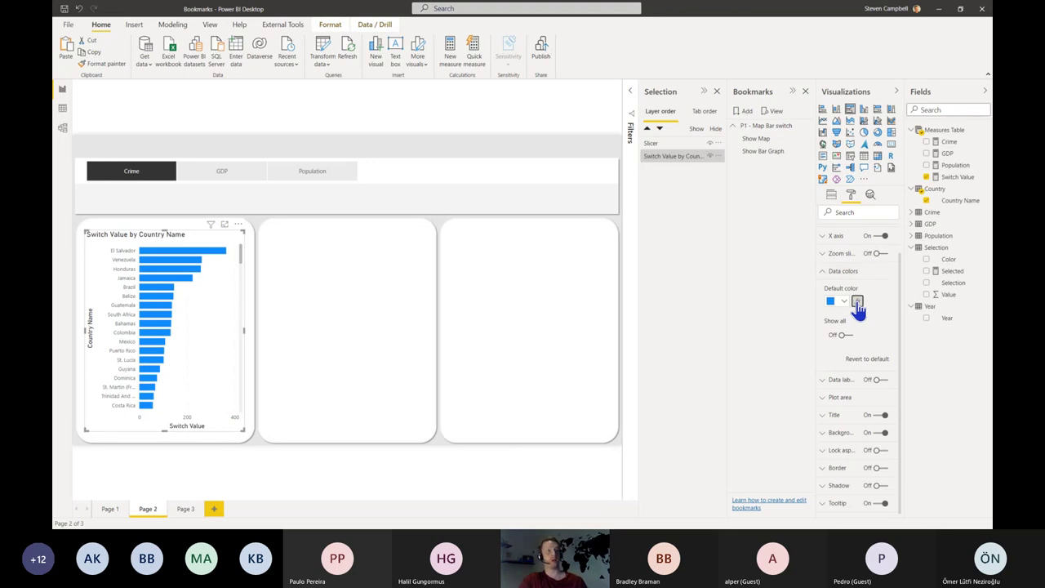
left_click(857, 301)
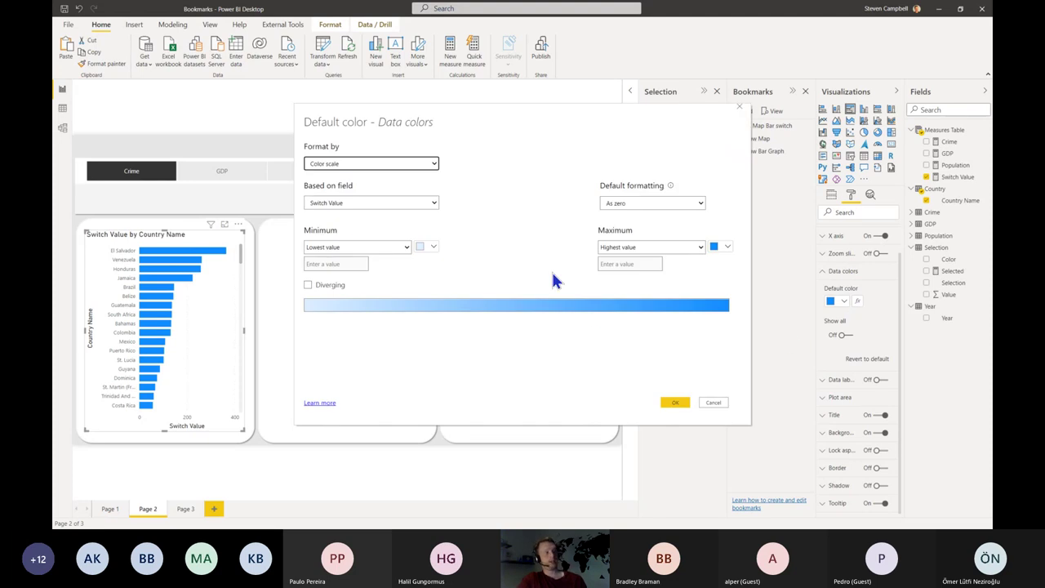
left_click(430, 166)
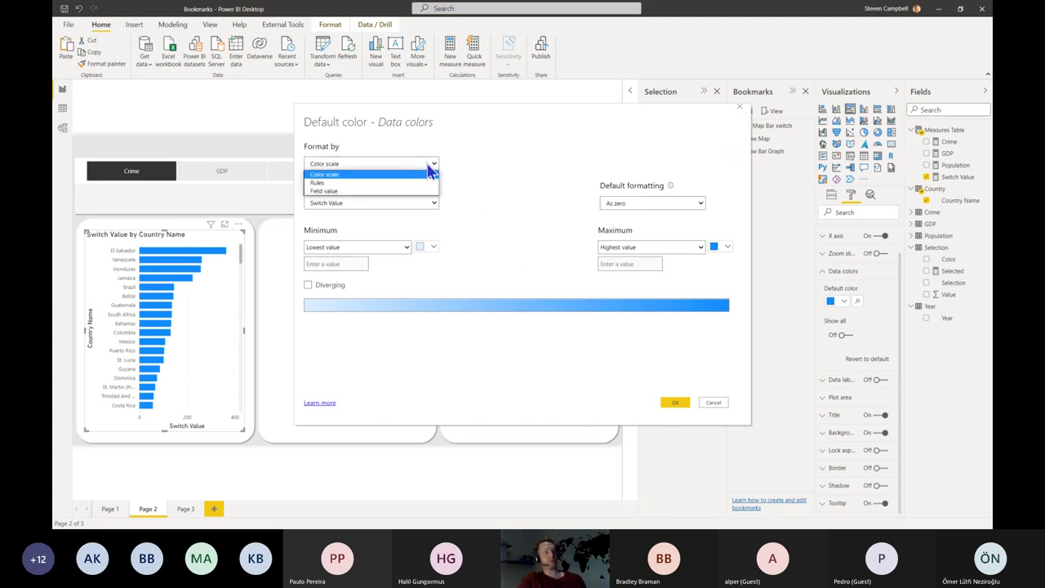
left_click(347, 190)
left_click(392, 202)
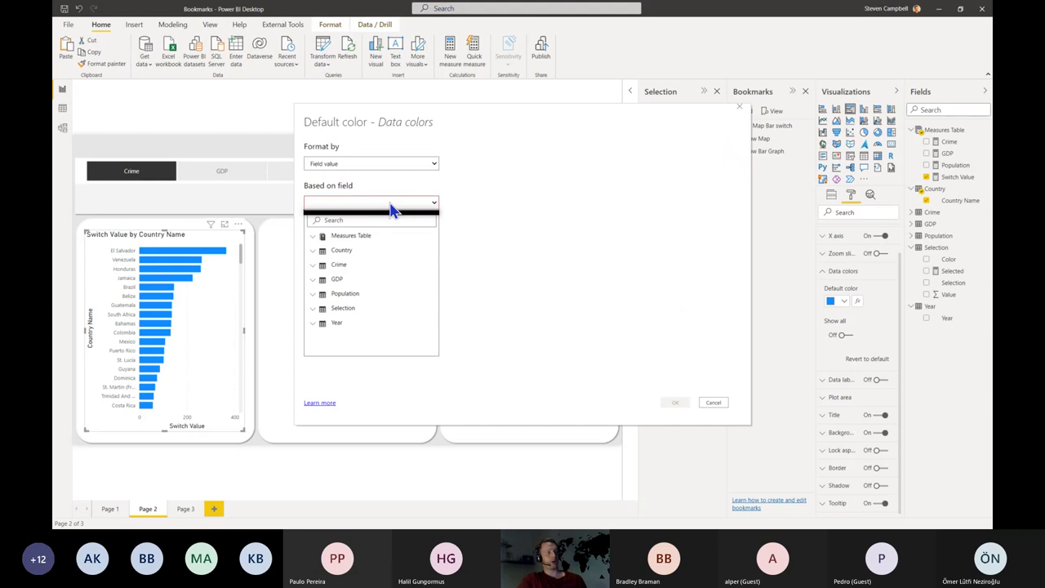
left_click(345, 308)
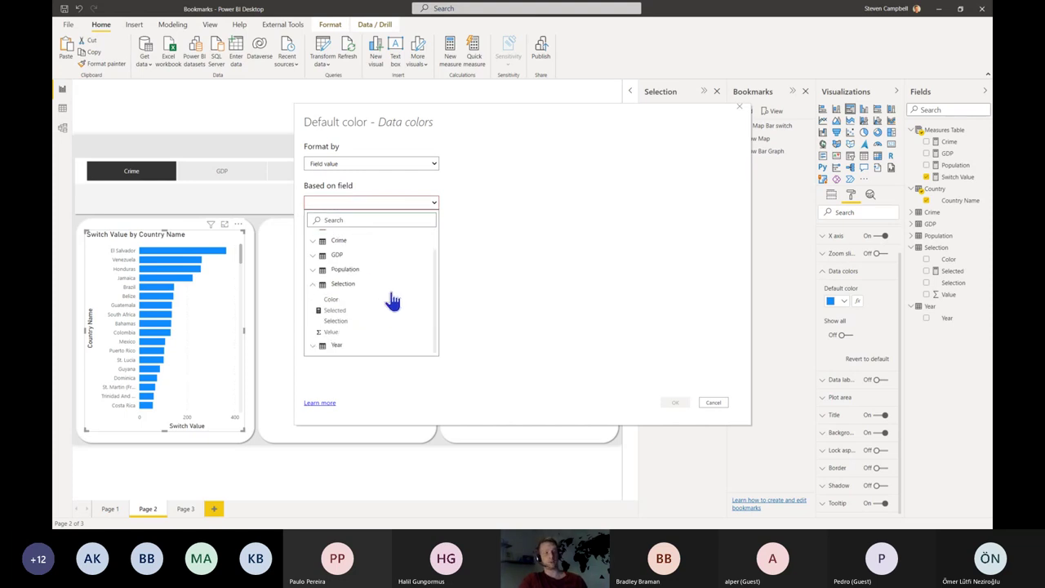
scroll(390, 302, "down", 1)
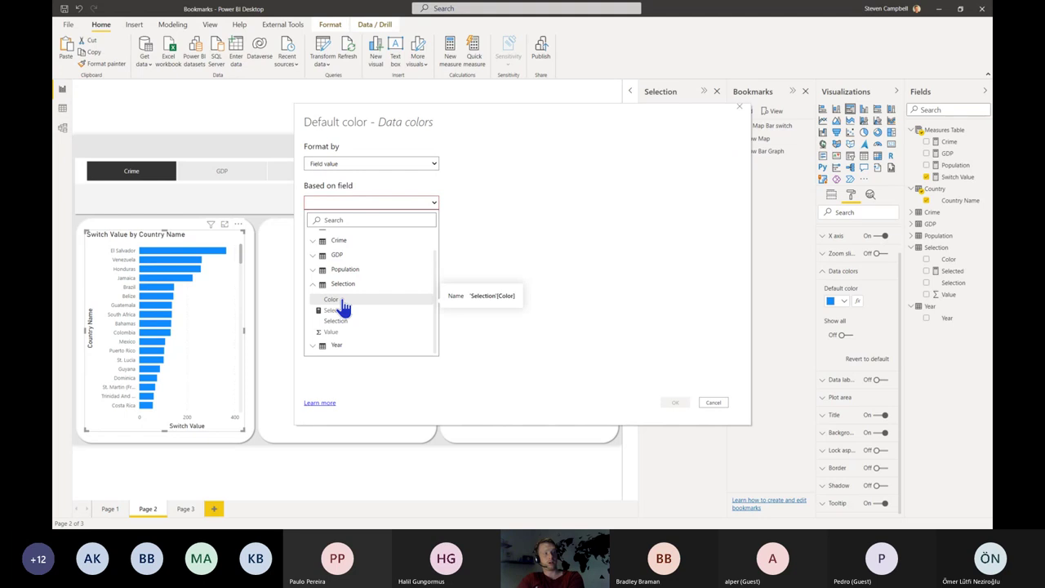
left_click(343, 299)
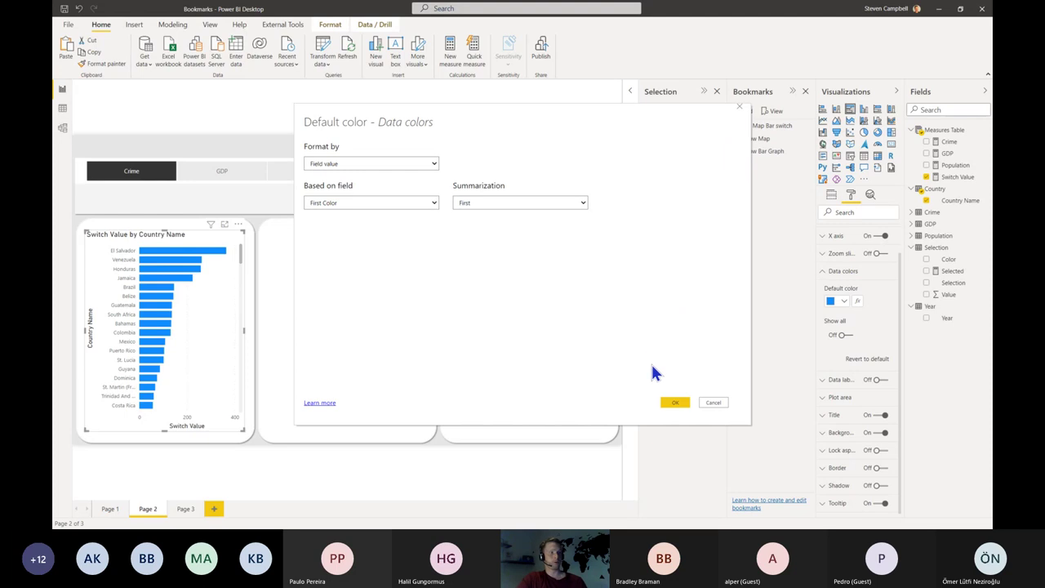
left_click(681, 403)
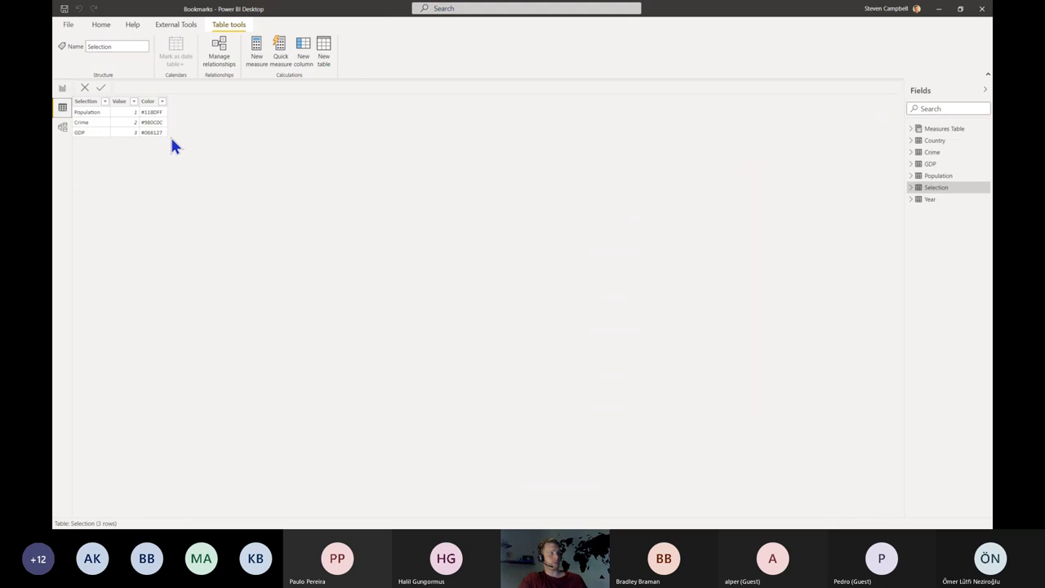
- Check the Selection table's Color column, then pick GDP and then Population on the slicer
left_click(152, 134)
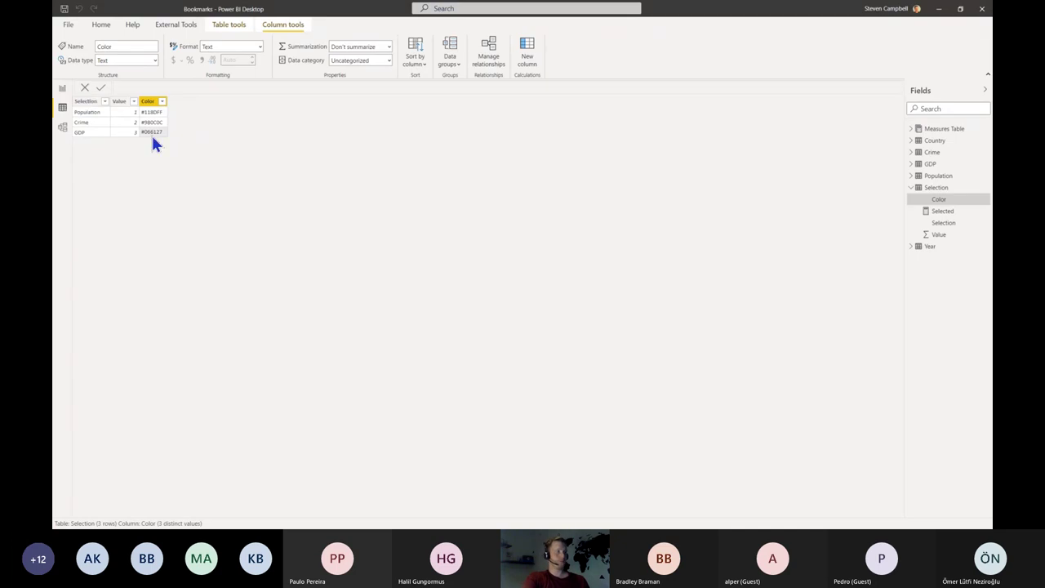
left_click(62, 89)
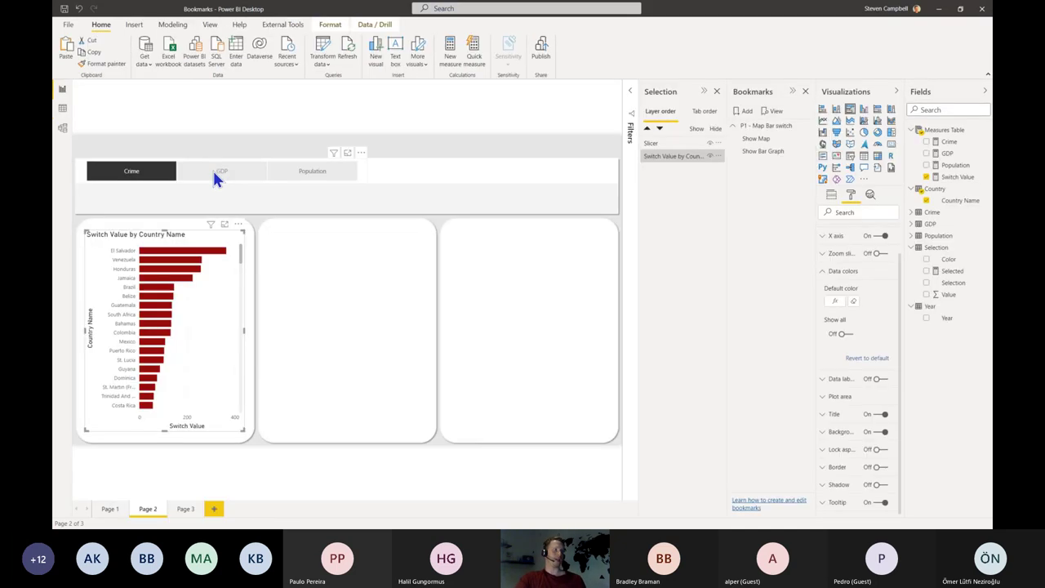
left_click(214, 173)
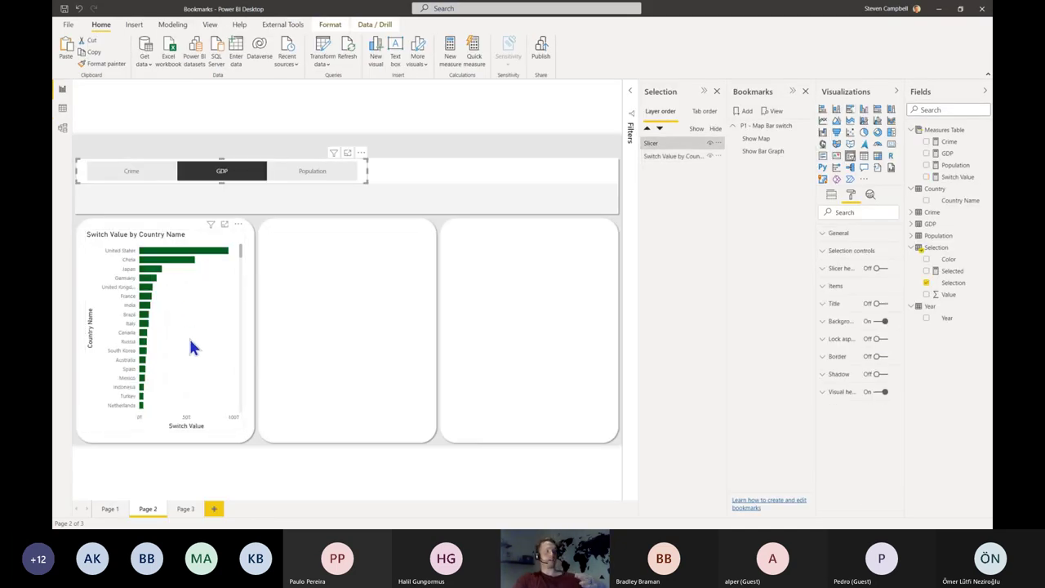
left_click(309, 174)
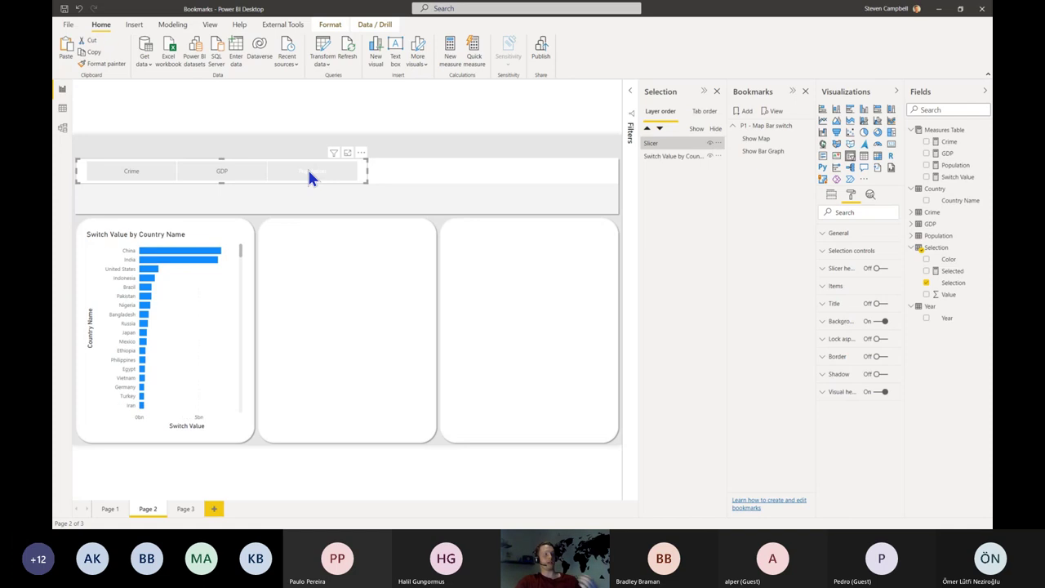
- Collapse the bar chart's Data colors settings and deselect the chart
left_click(143, 239)
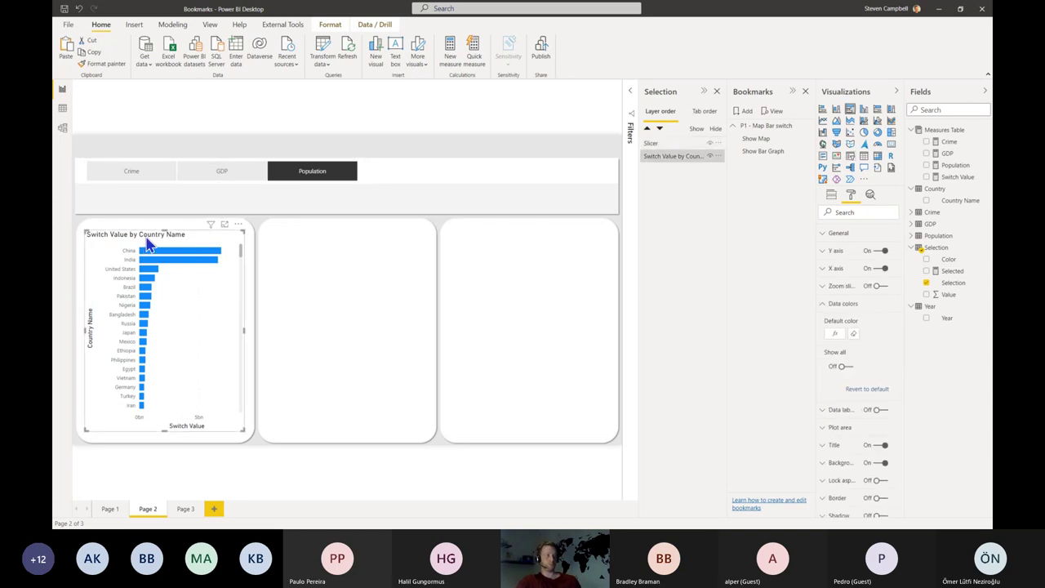
left_click(854, 303)
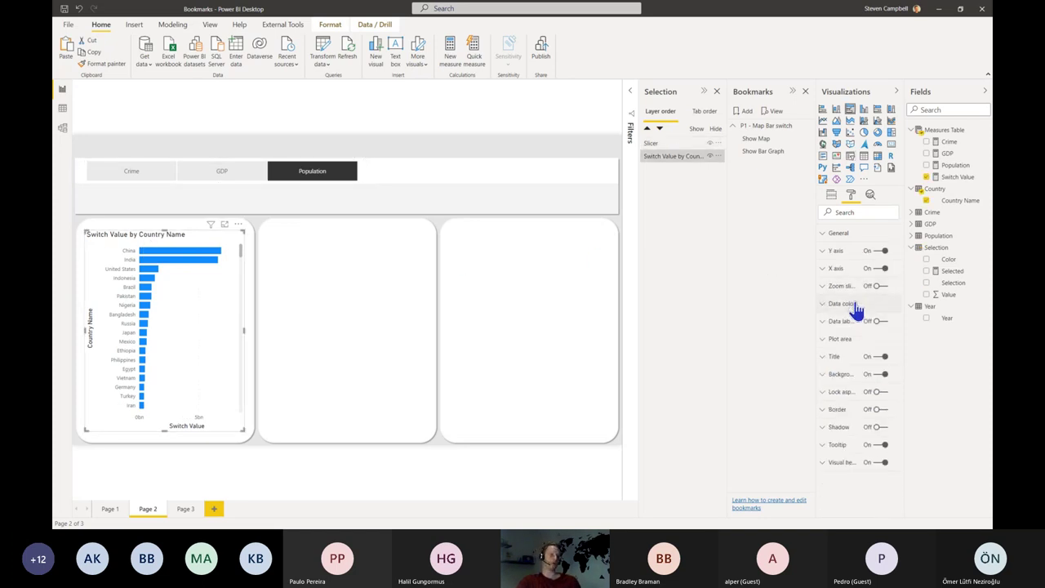
left_click(542, 264)
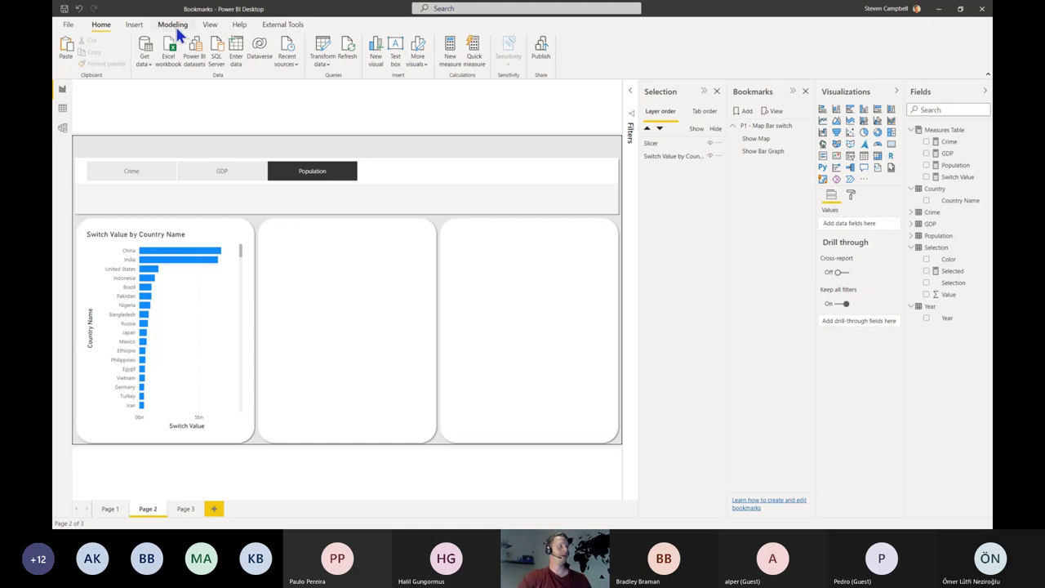
- Insert a blank button and place it at the top-right of the header band
left_click(134, 24)
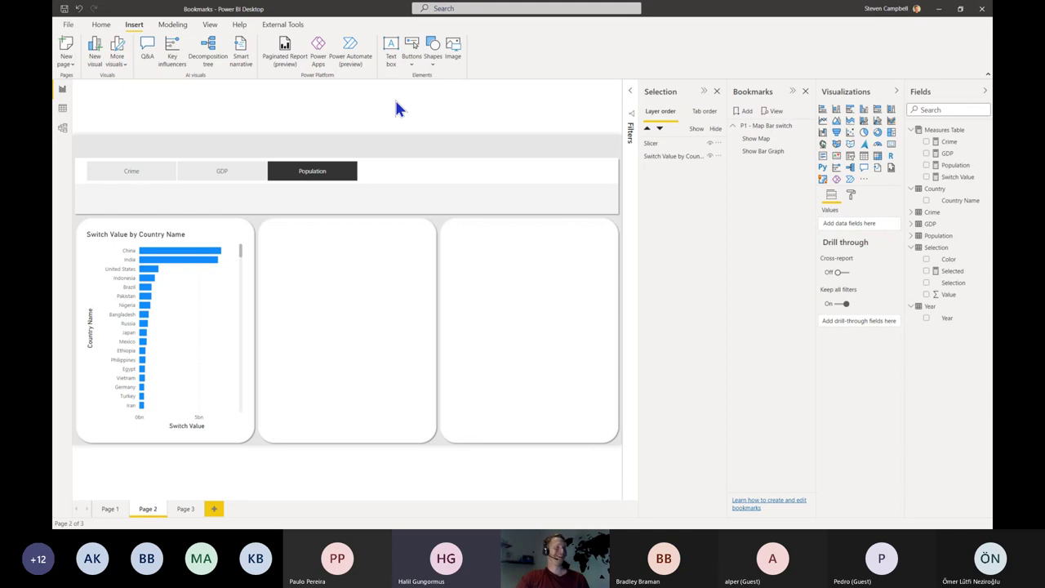
left_click(411, 63)
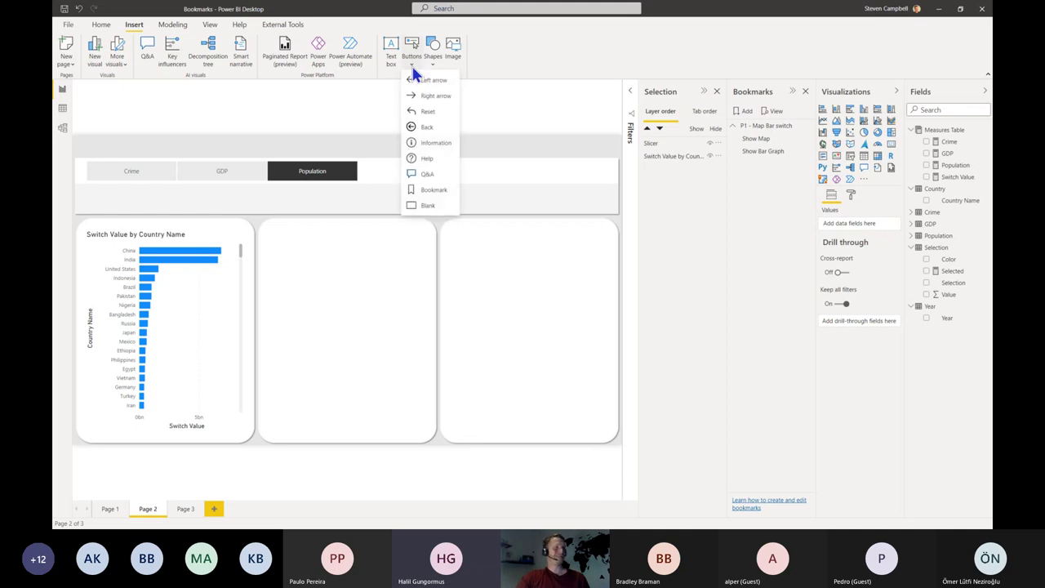
left_click(429, 205)
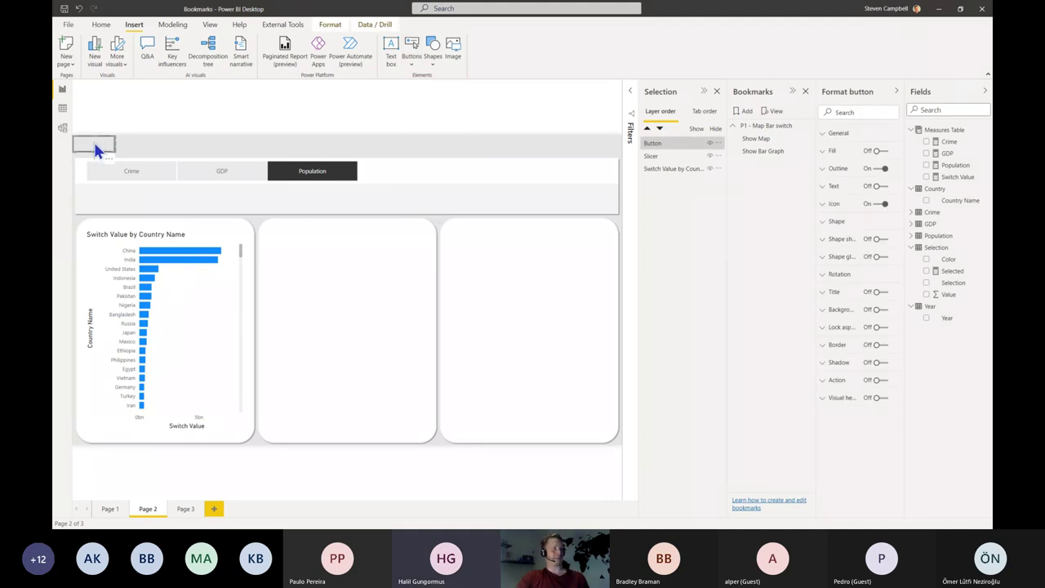
left_click_drag(94, 147, 433, 161)
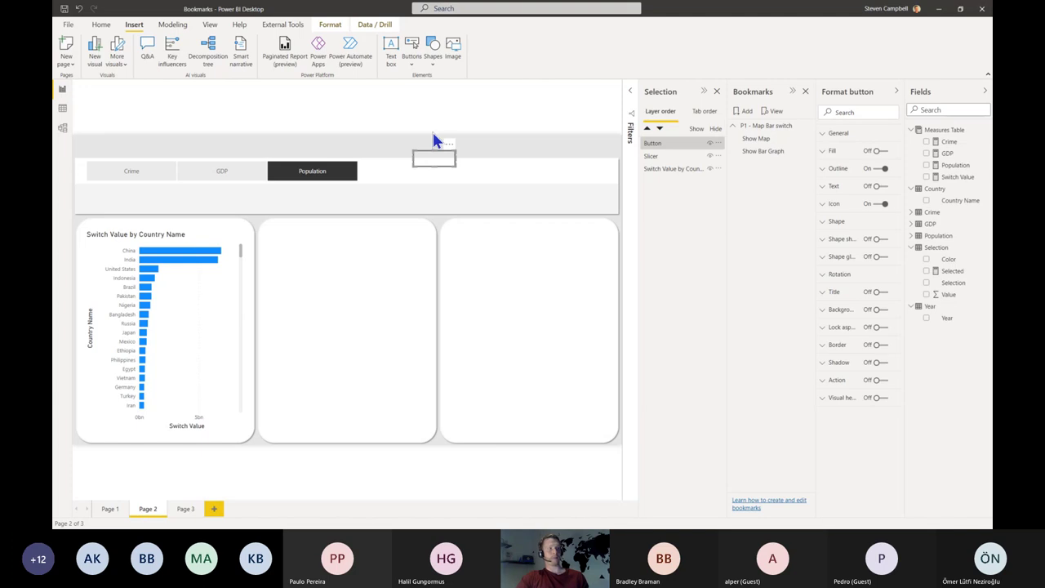
left_click_drag(440, 159, 601, 155)
left_click(597, 153)
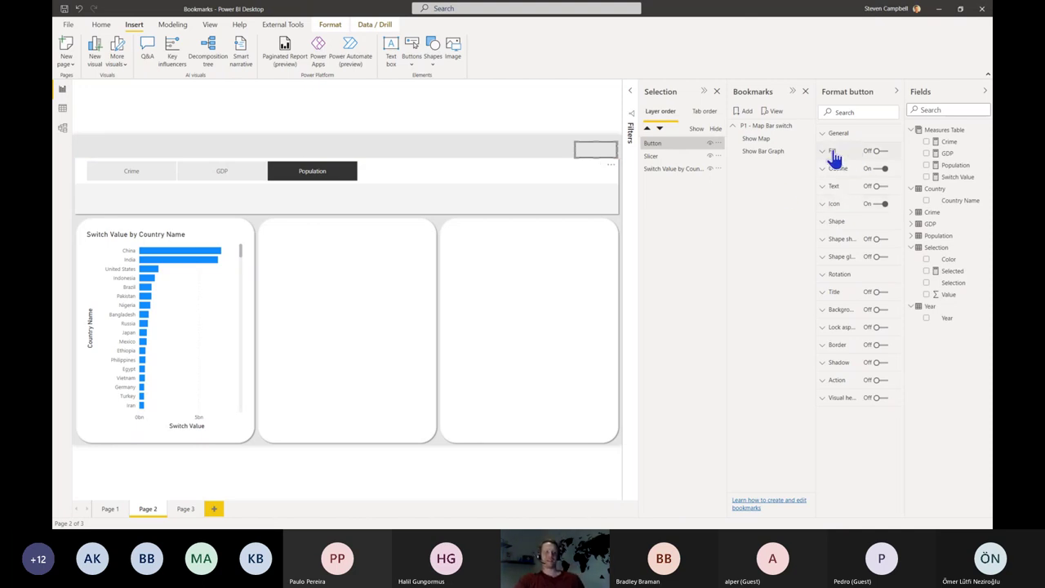
- Turn on the button's fill with 0% transparency
left_click(877, 151)
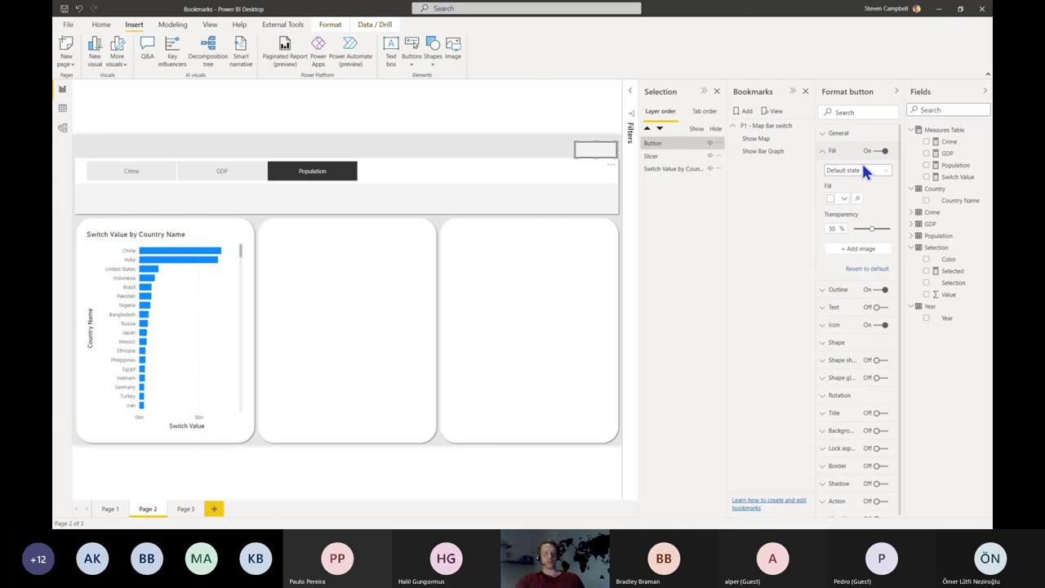
left_click_drag(868, 228, 829, 227)
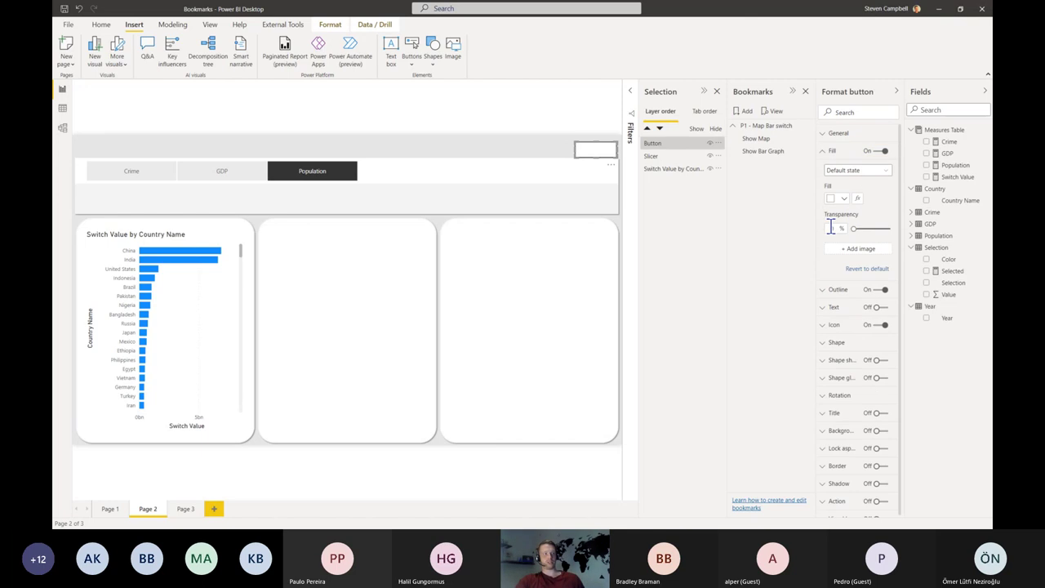
left_click(576, 189)
left_click(603, 149)
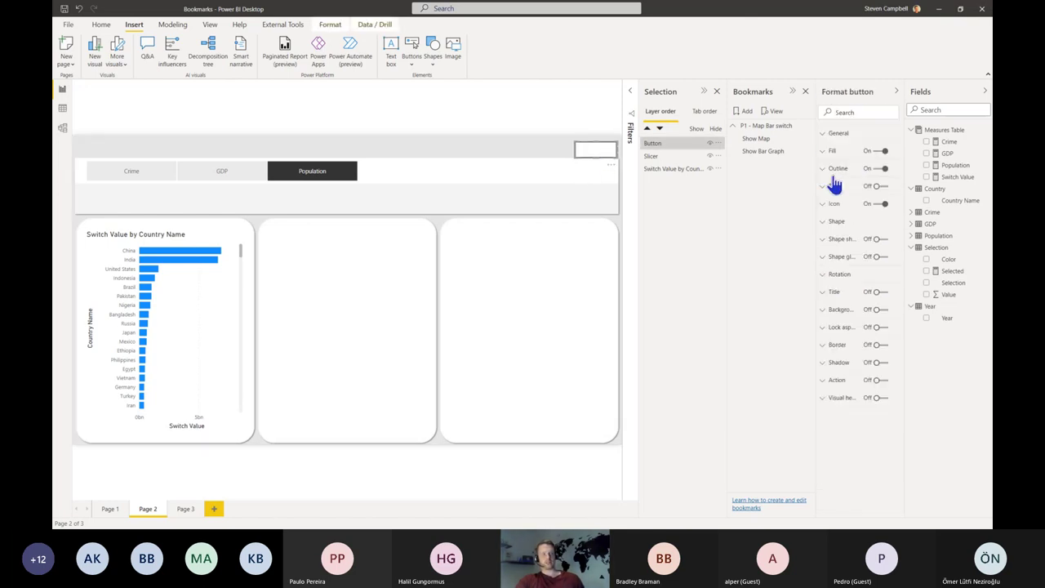
left_click(580, 204)
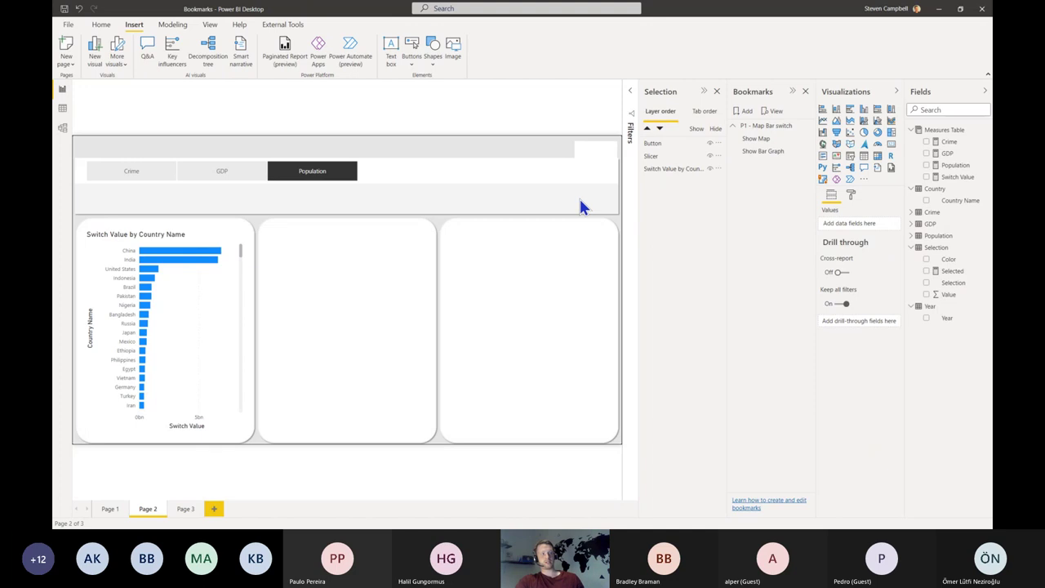
- Give the top-right button the 'Snipped tab, both top' shape
left_click(591, 150)
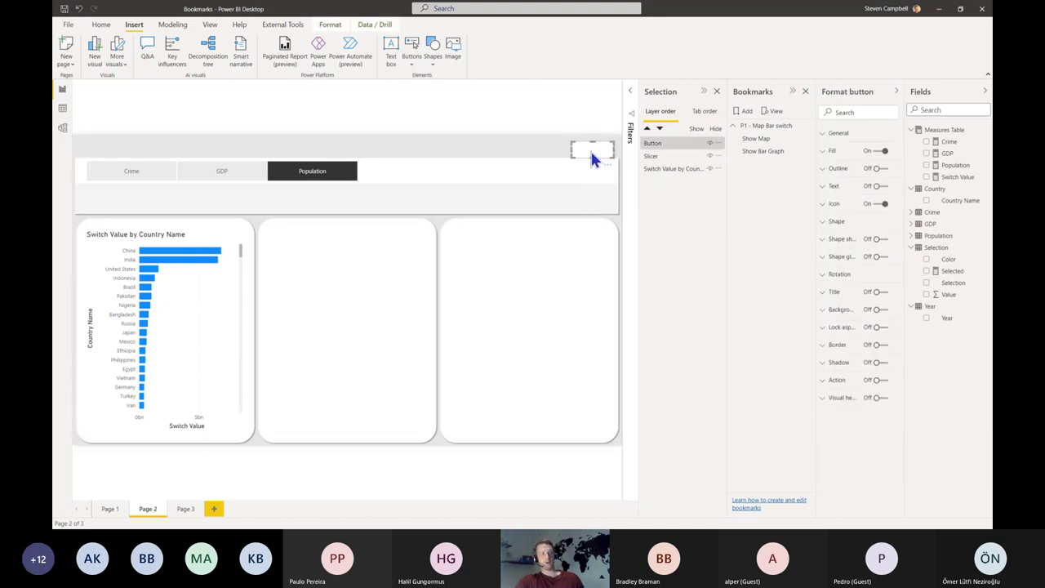
left_click(578, 183)
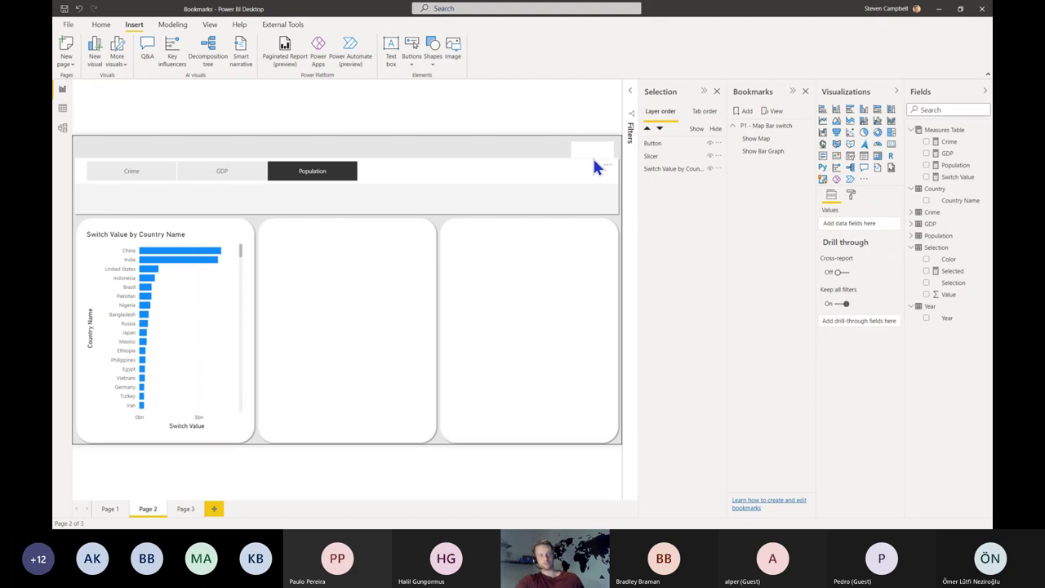
left_click(593, 154)
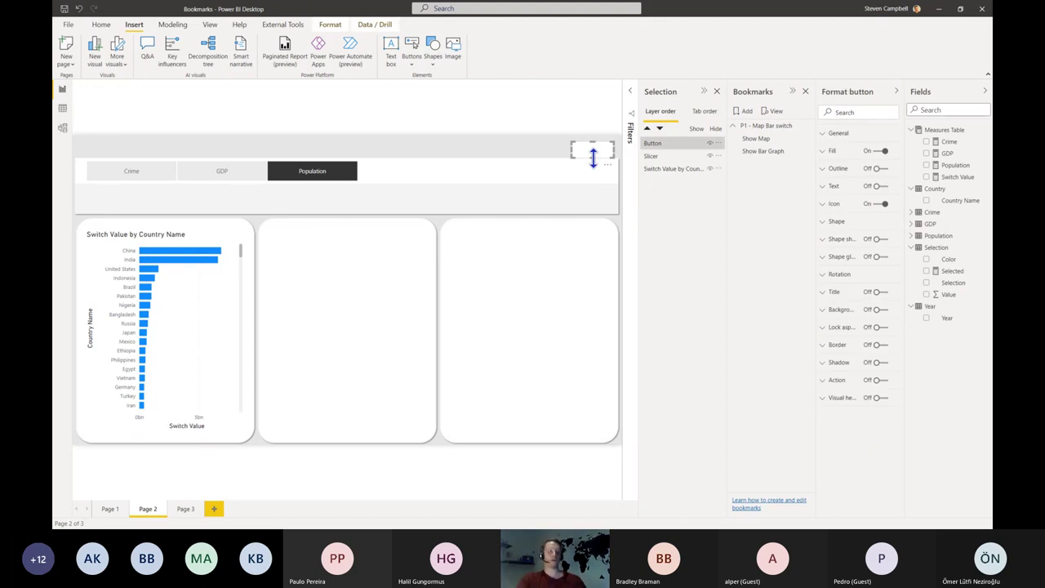
left_click(854, 222)
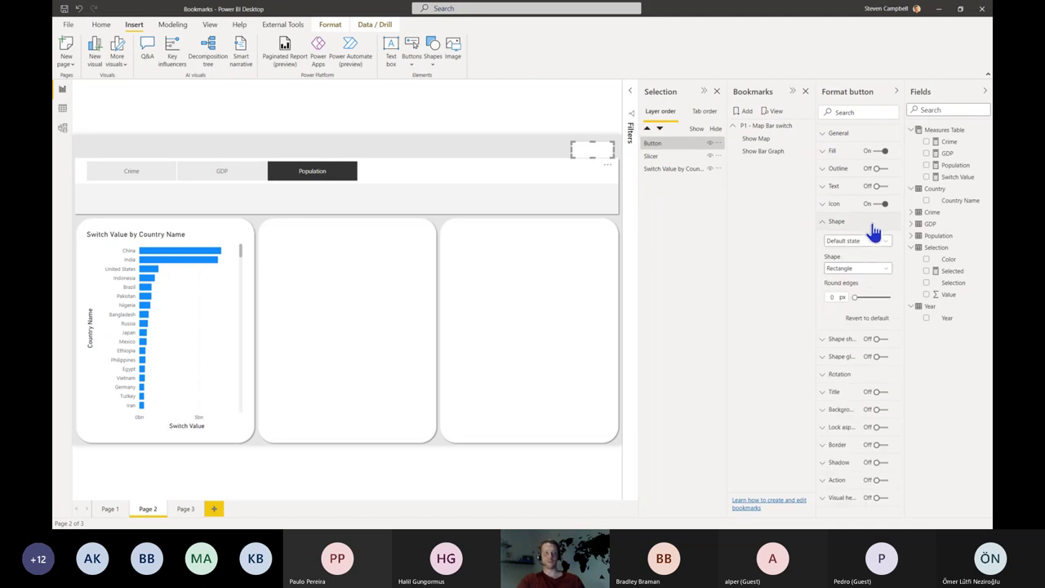
left_click(868, 276)
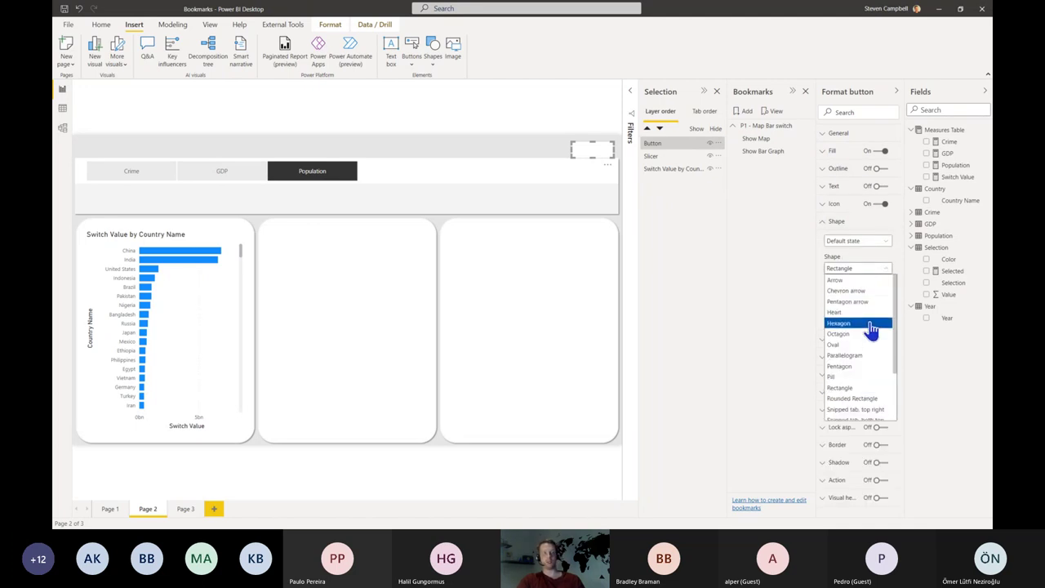
scroll(873, 329, "down", 2)
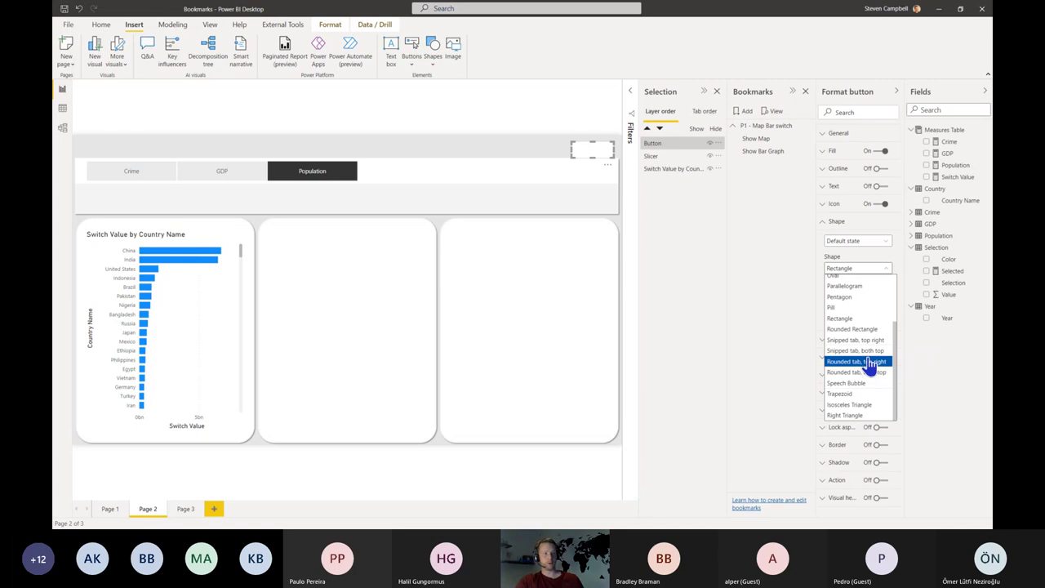
left_click(865, 351)
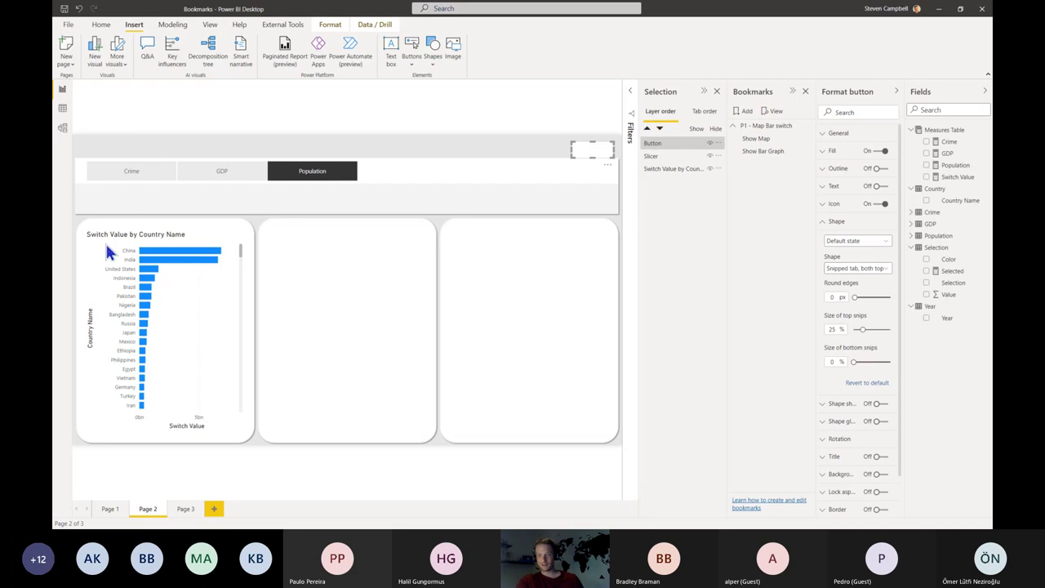
left_click(533, 199)
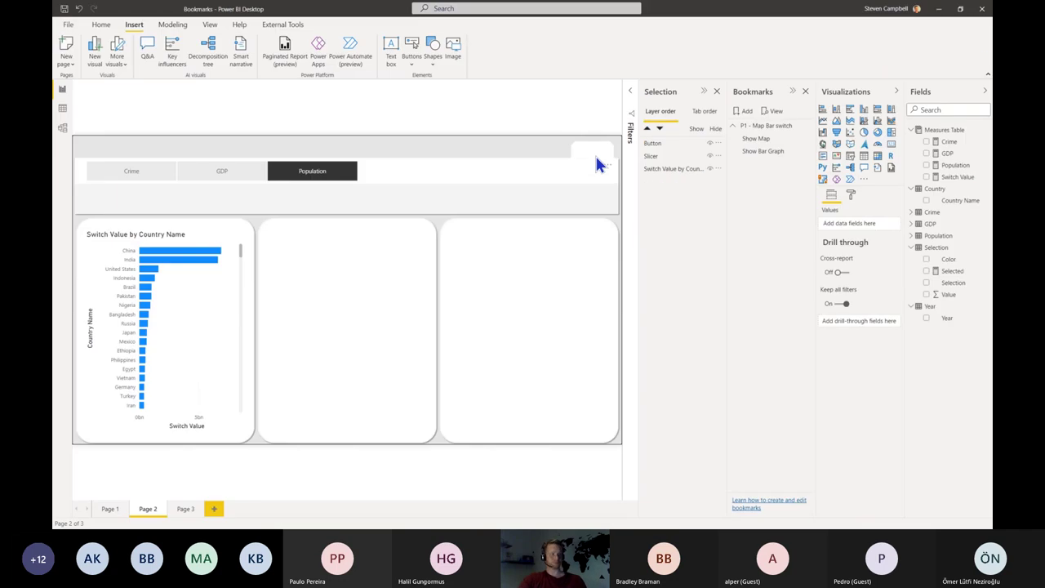
- Turn on the button's text and label it 'Page 3'
left_click(596, 155)
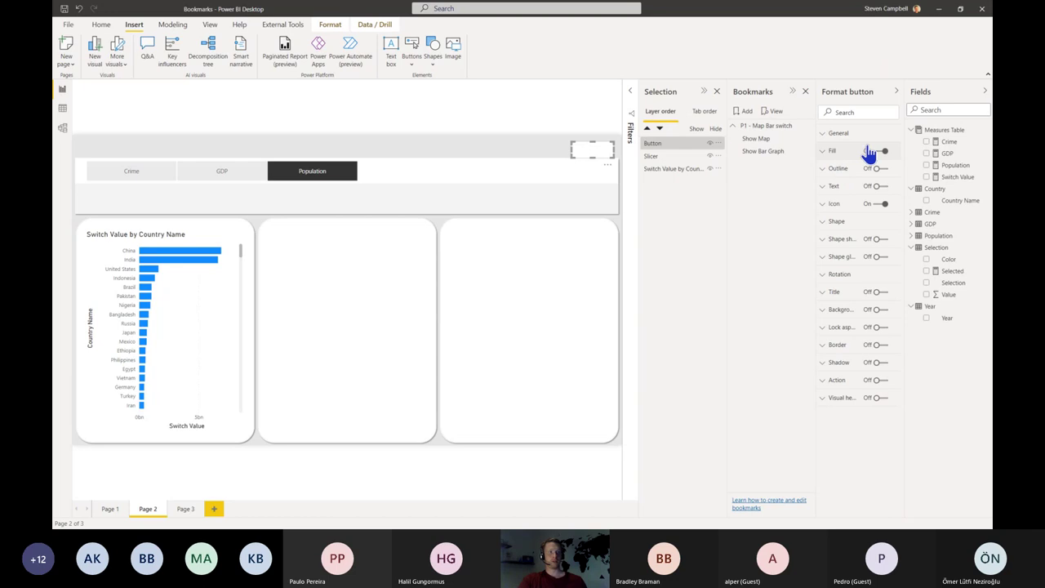
left_click(875, 186)
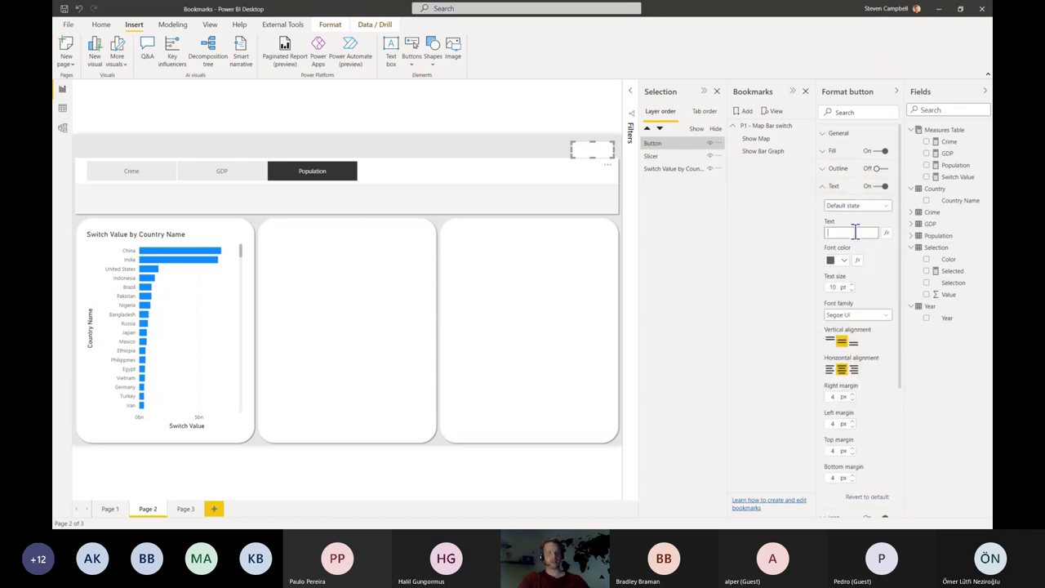
left_click(855, 232)
type("Page 3")
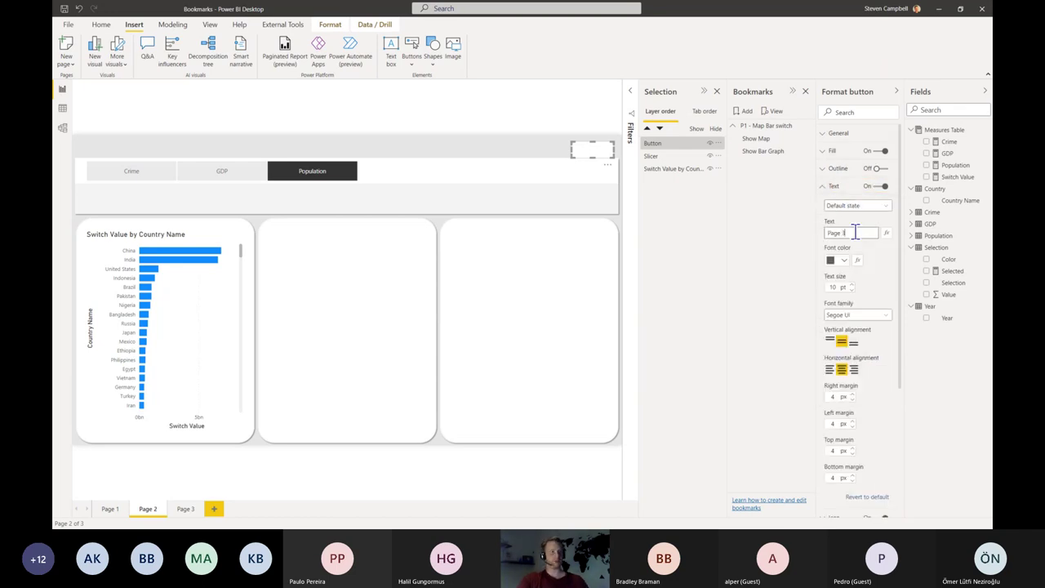
left_click(565, 194)
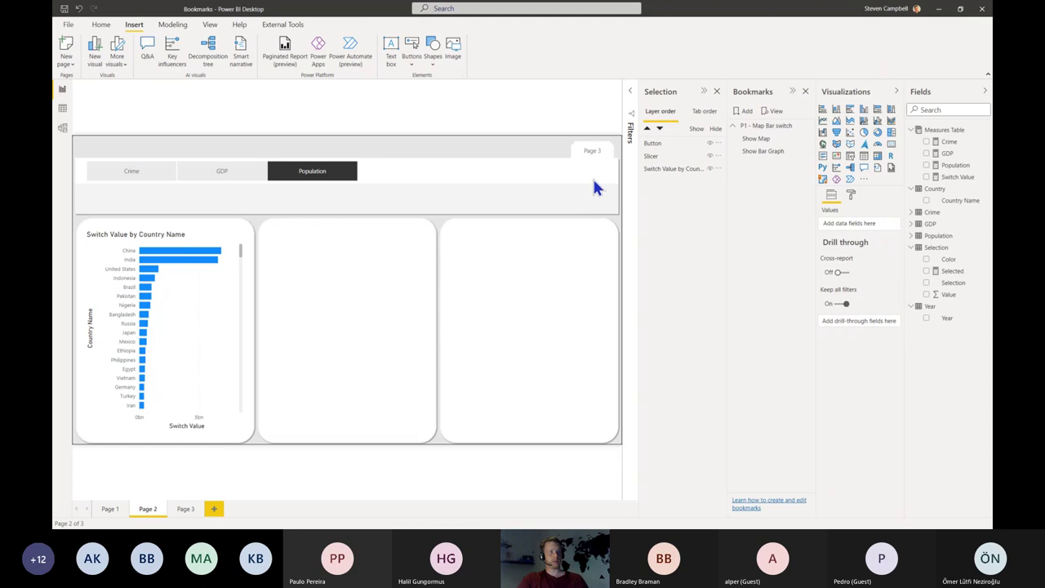
- Paste two copies of the Page 3 button and drag them to its left
left_click(593, 150)
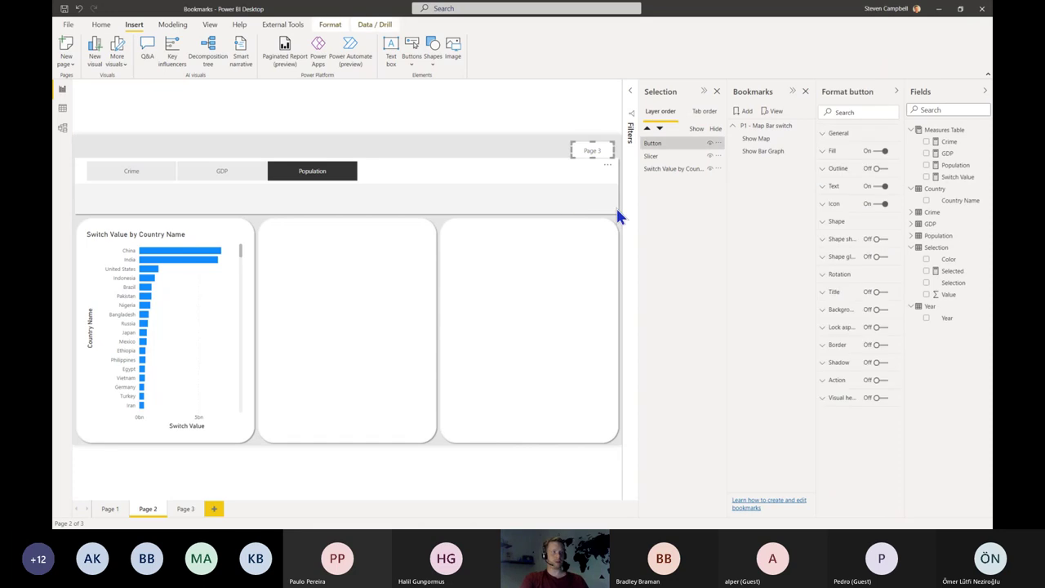
key("ctrl+v")
key("ctrl+v")
left_click_drag(617, 155, 523, 141)
left_click_drag(607, 150, 624, 124)
left_click(509, 141)
- Align the three buttons to the top and distribute them horizontally
left_click(329, 26)
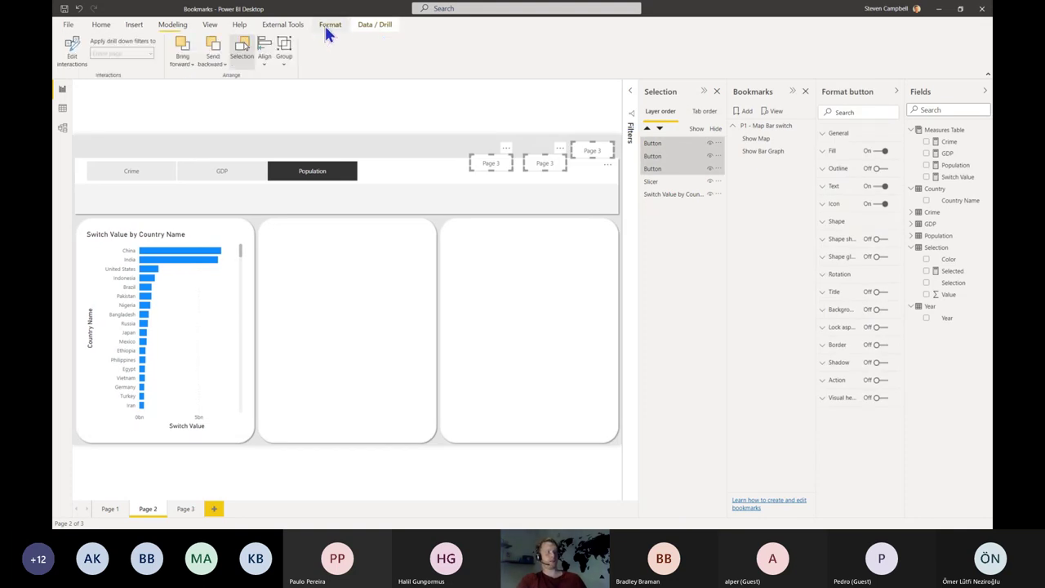
left_click(264, 65)
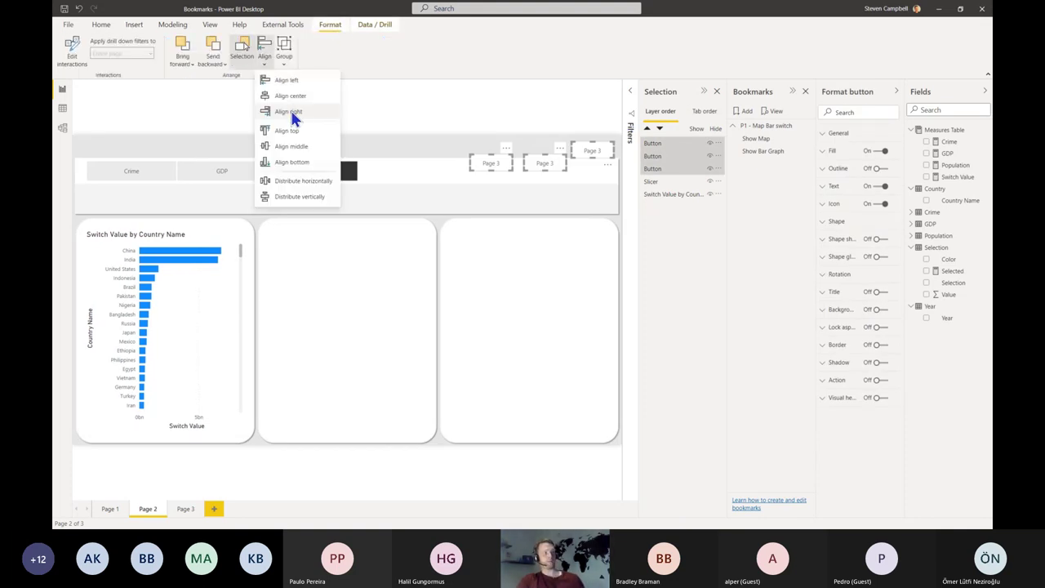
left_click(295, 129)
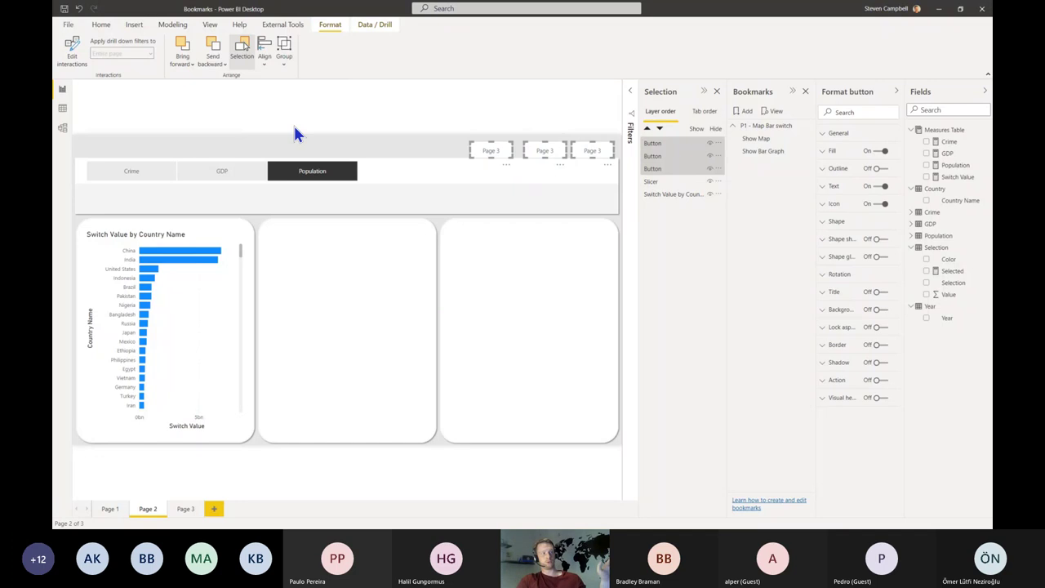
left_click(264, 66)
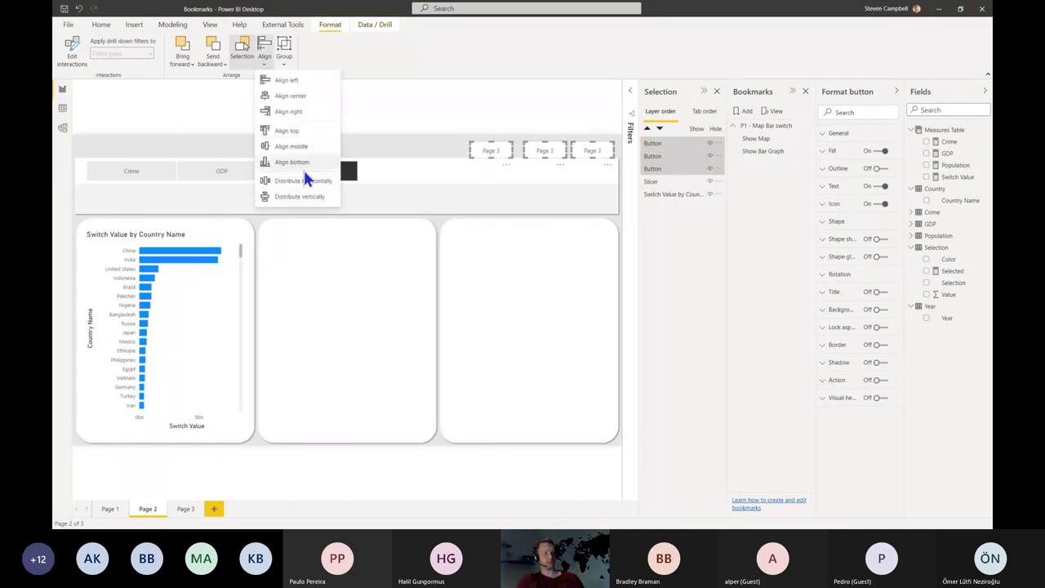
left_click(303, 176)
left_click(545, 200)
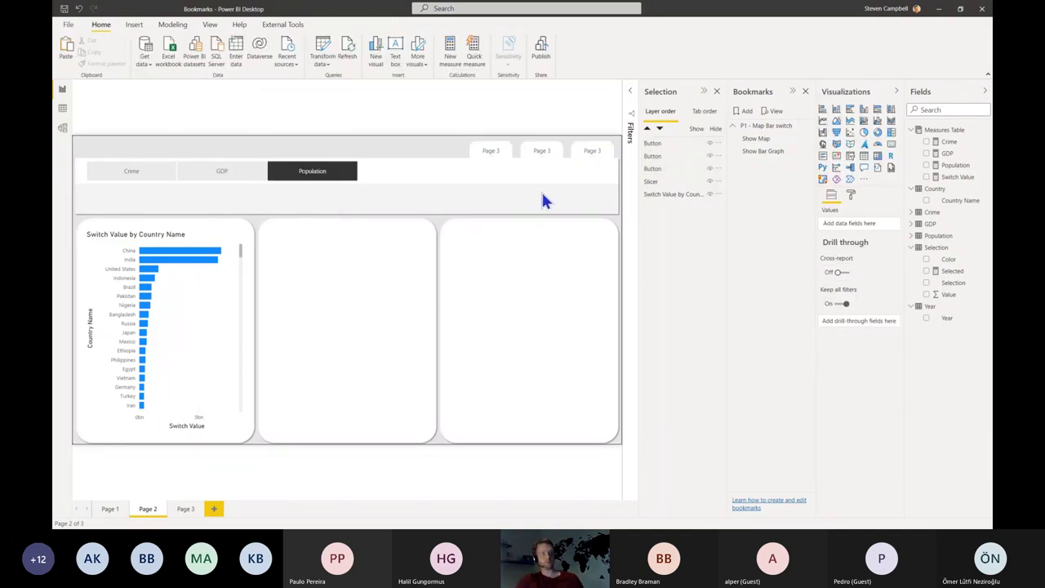
- Relabel the first two buttons 'Page 1' and 'Page 2'
left_click(492, 150)
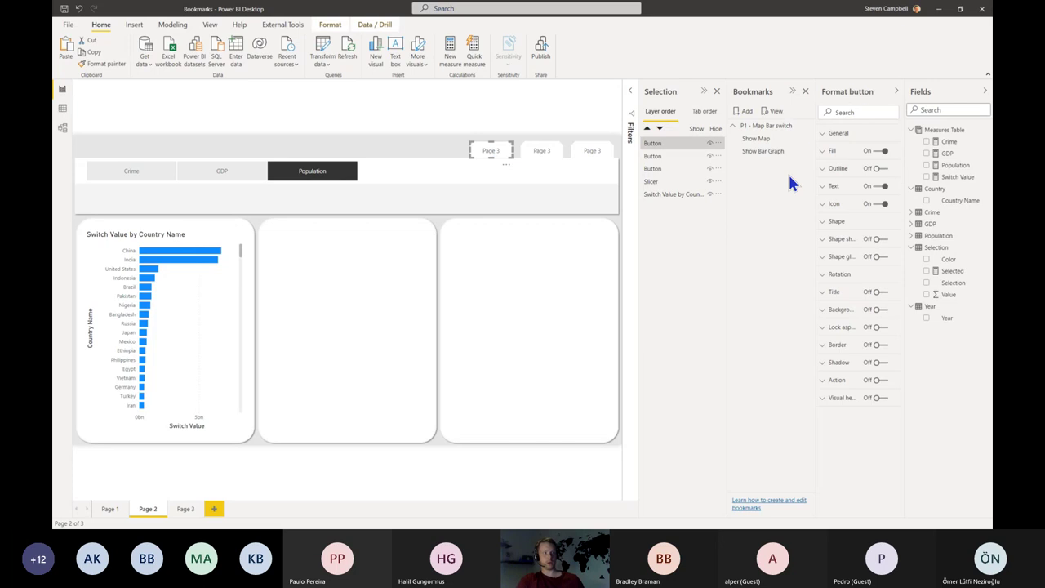
left_click(841, 186)
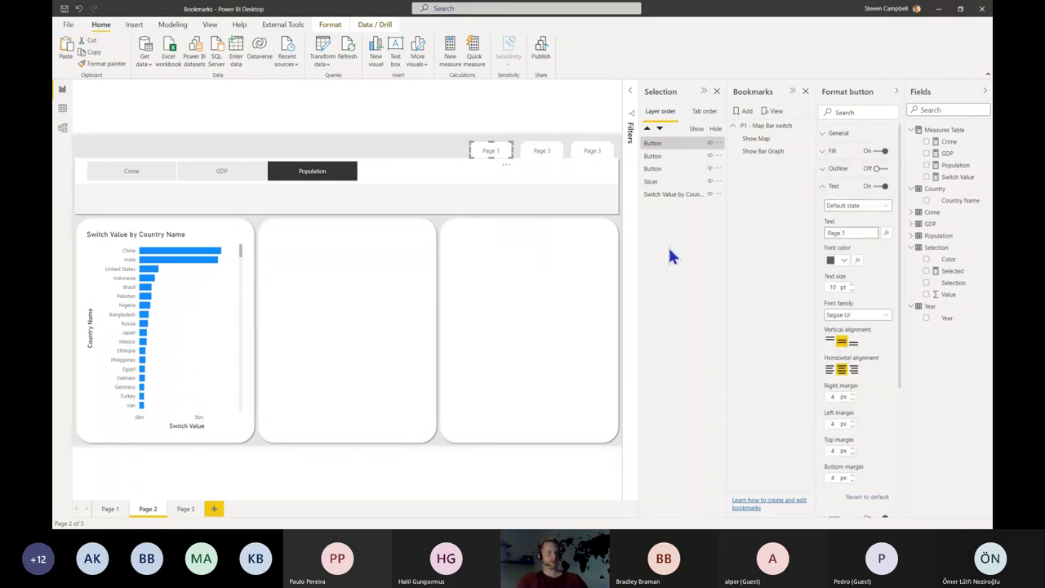
left_click(542, 151)
left_click(873, 233)
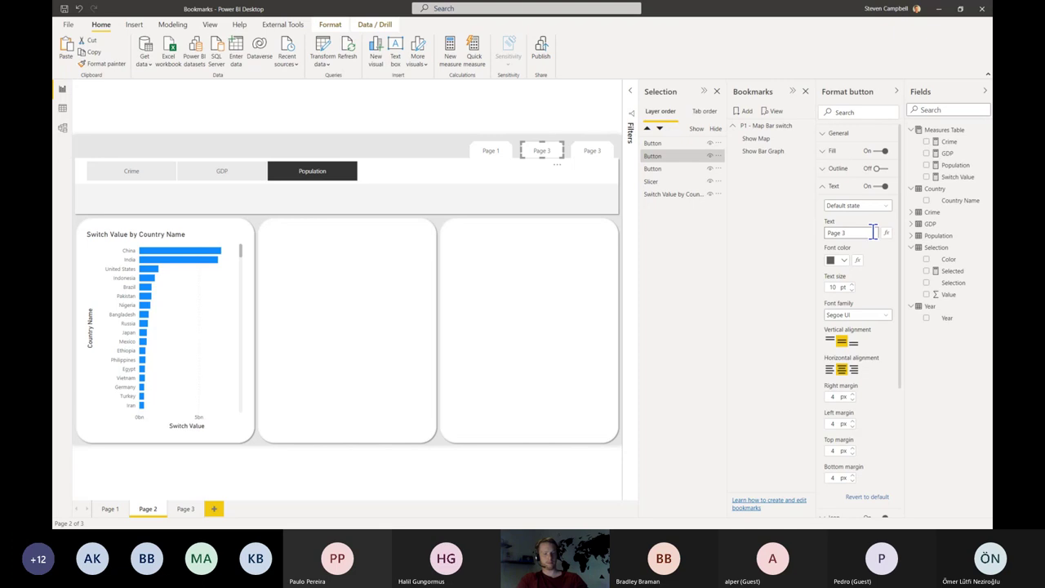
left_click(552, 209)
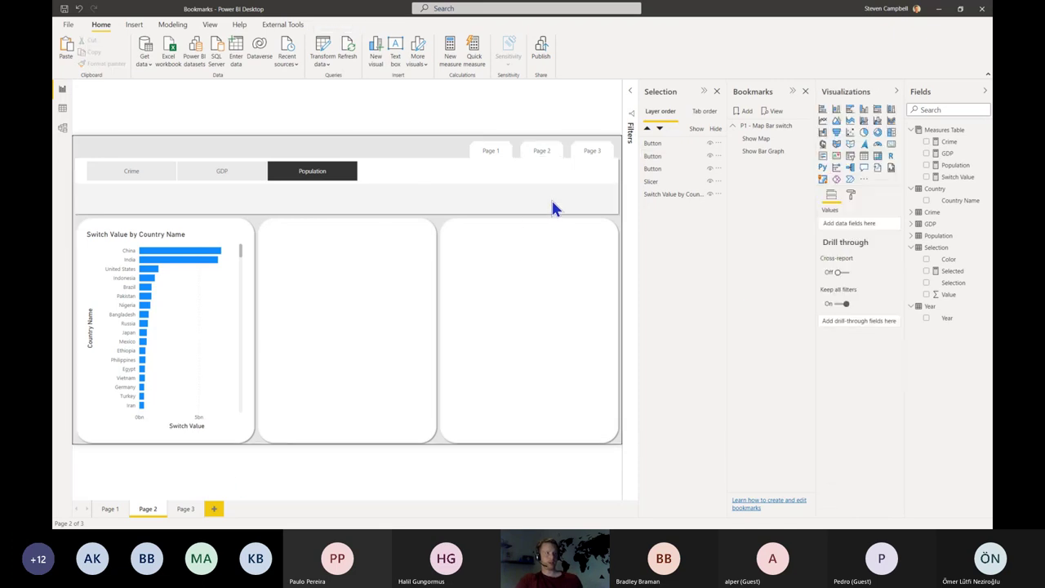
- Set the Page 2 button's label font to Segoe UI Bold
left_click(542, 152)
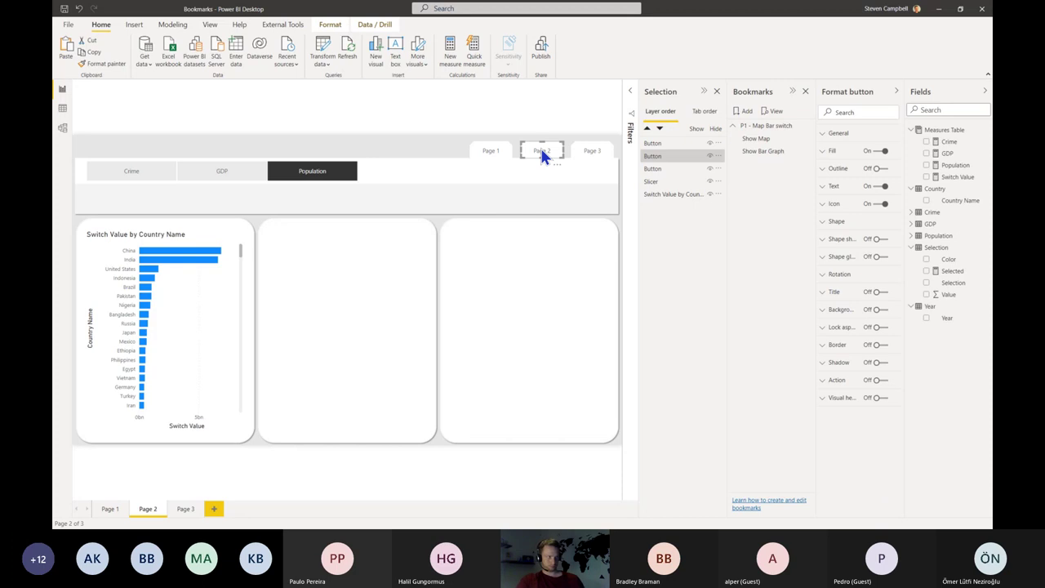
left_click(837, 152)
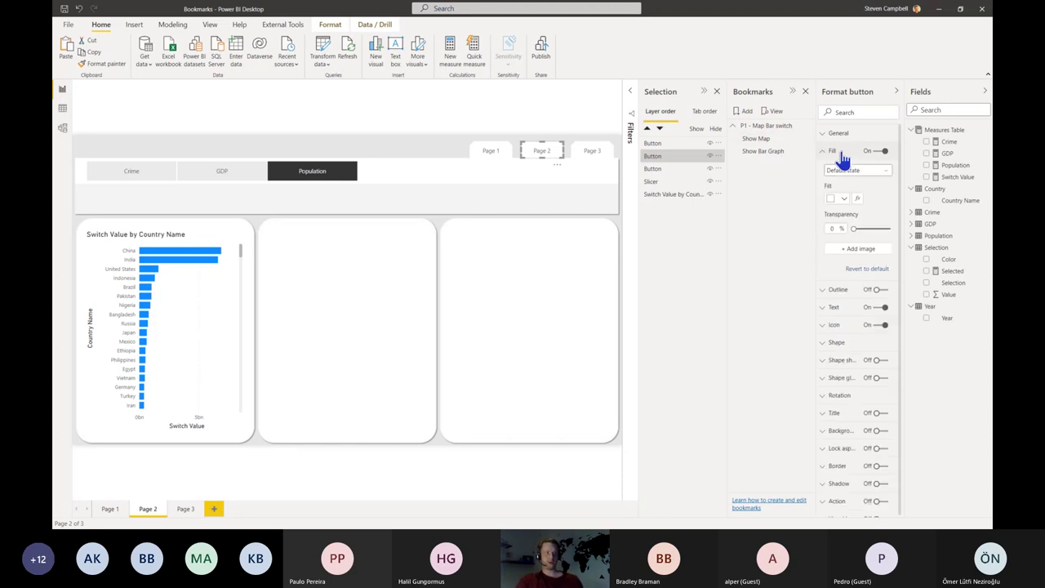
left_click(841, 153)
left_click(837, 186)
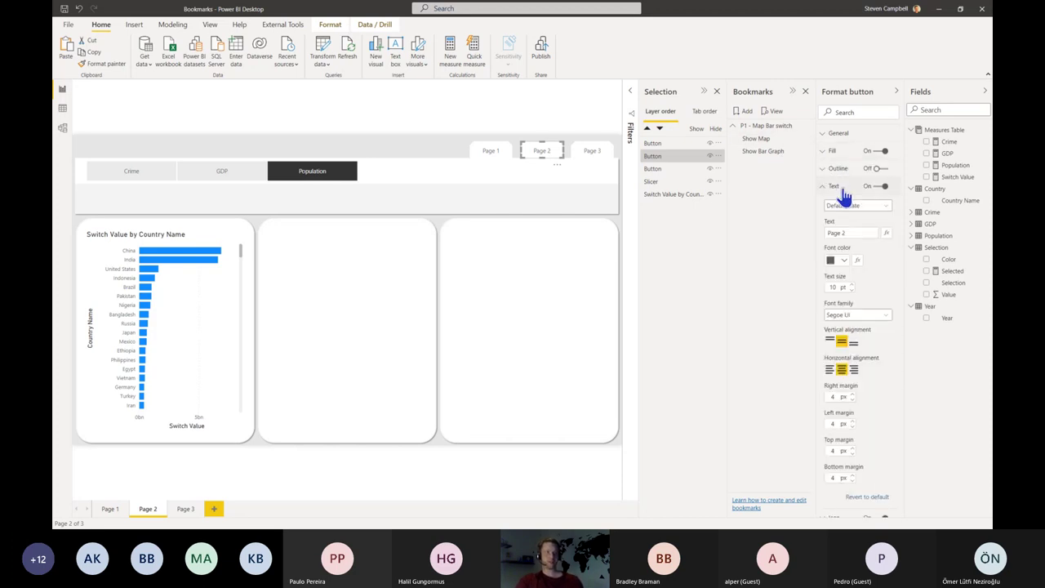
left_click(870, 315)
scroll(857, 375, "down", 10)
left_click(853, 382)
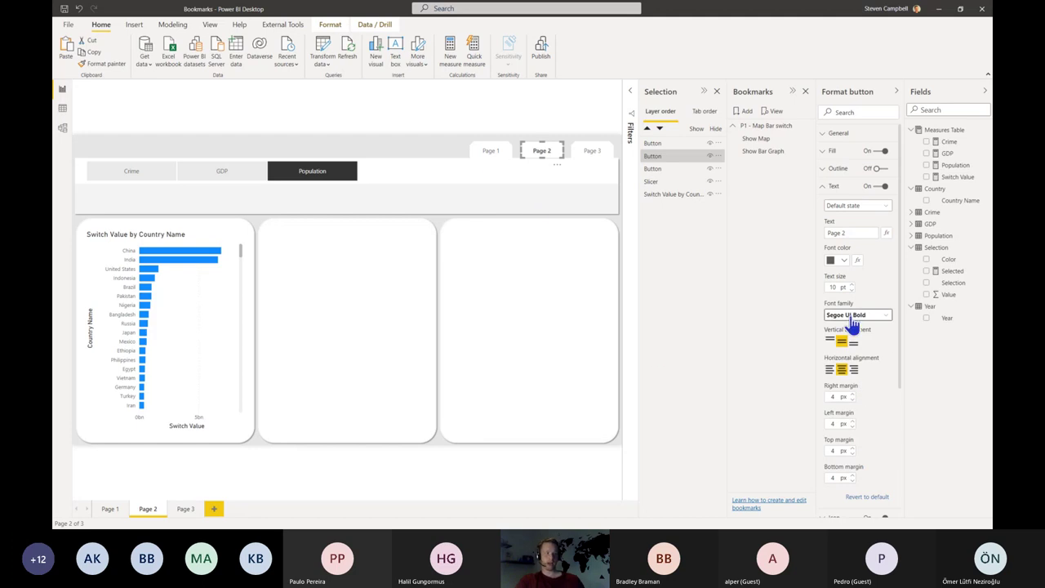
left_click(836, 188)
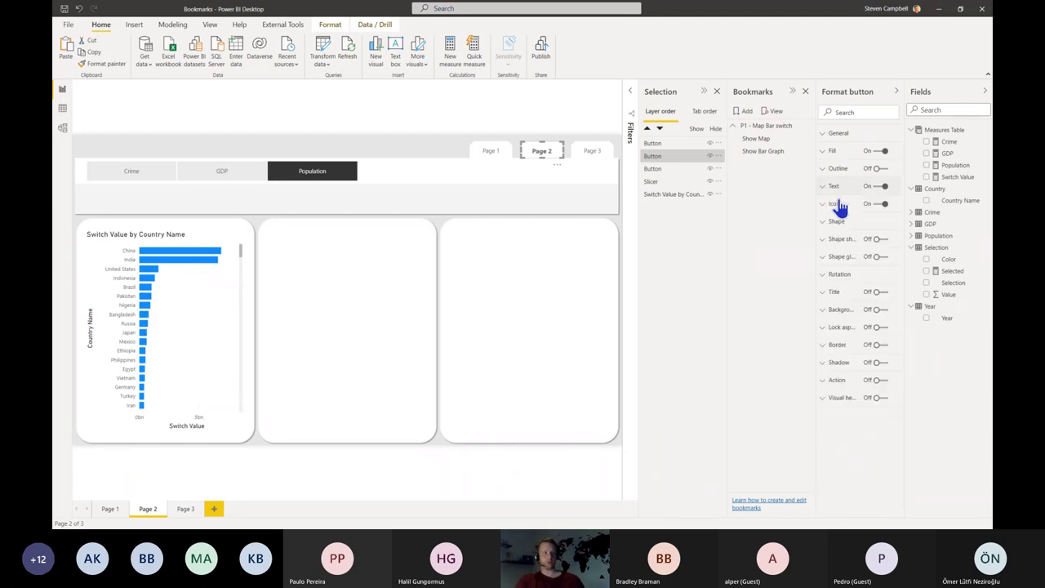
- Turn on the Page 2 button's shape shadow with the Top right preset
left_click(881, 240)
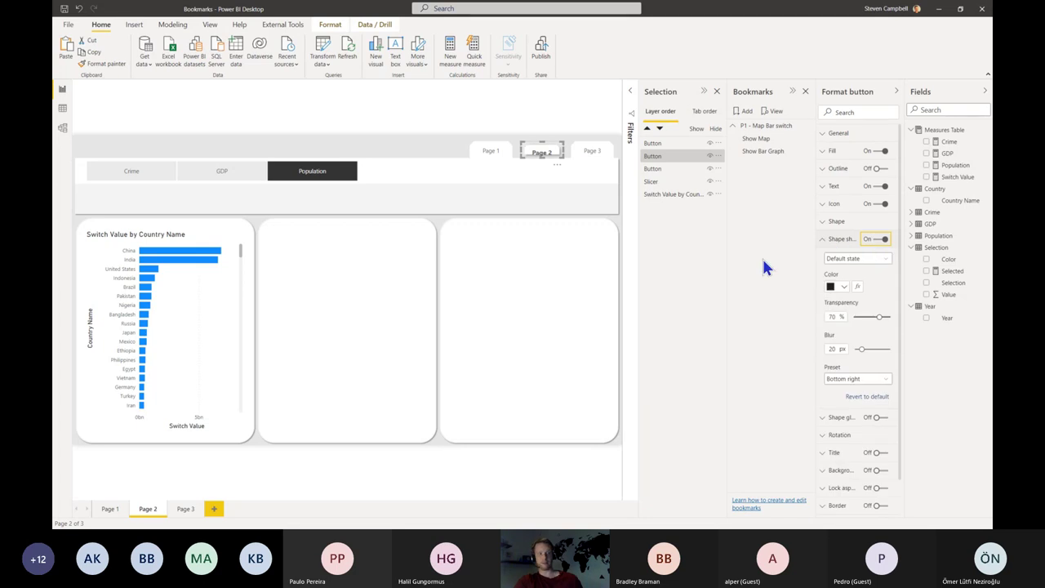
left_click(872, 379)
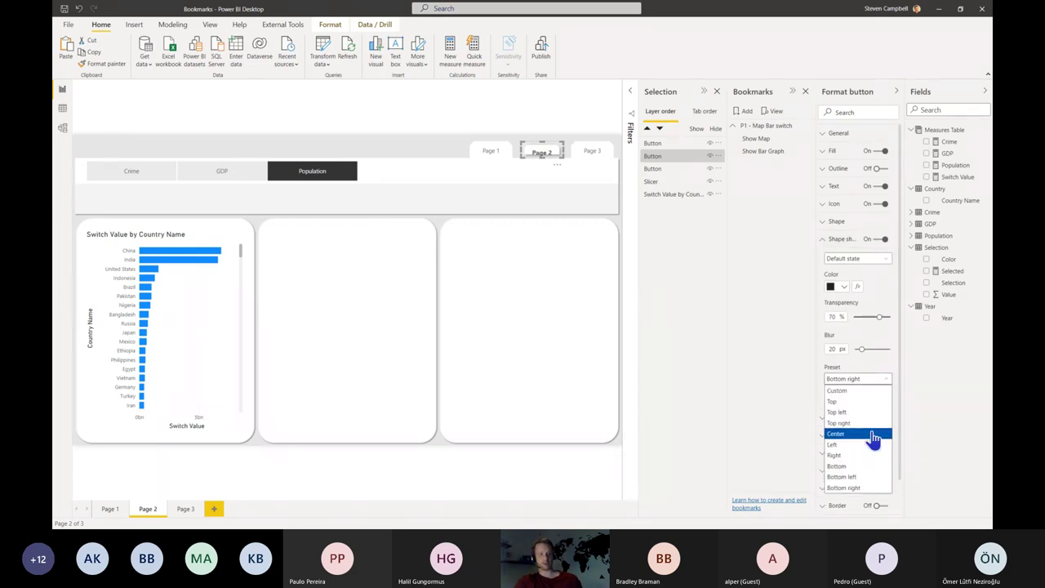
left_click(862, 403)
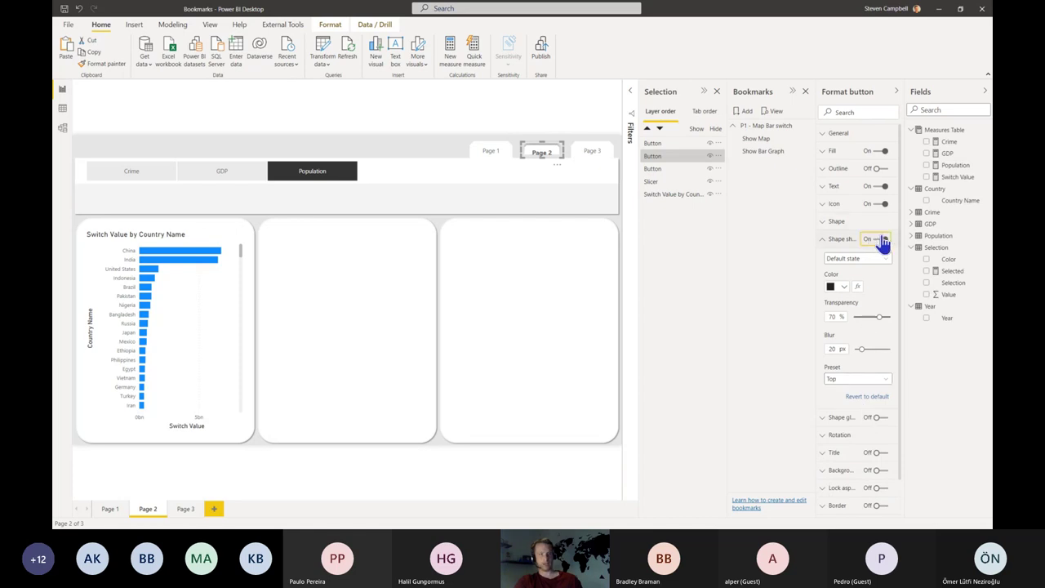
left_click(842, 238)
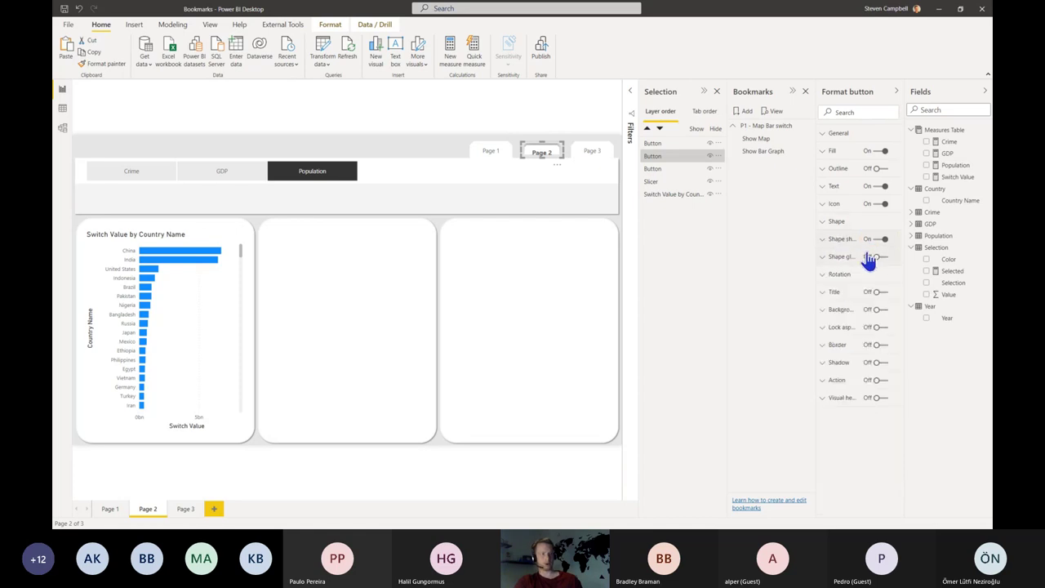
left_click(883, 238)
left_click(882, 258)
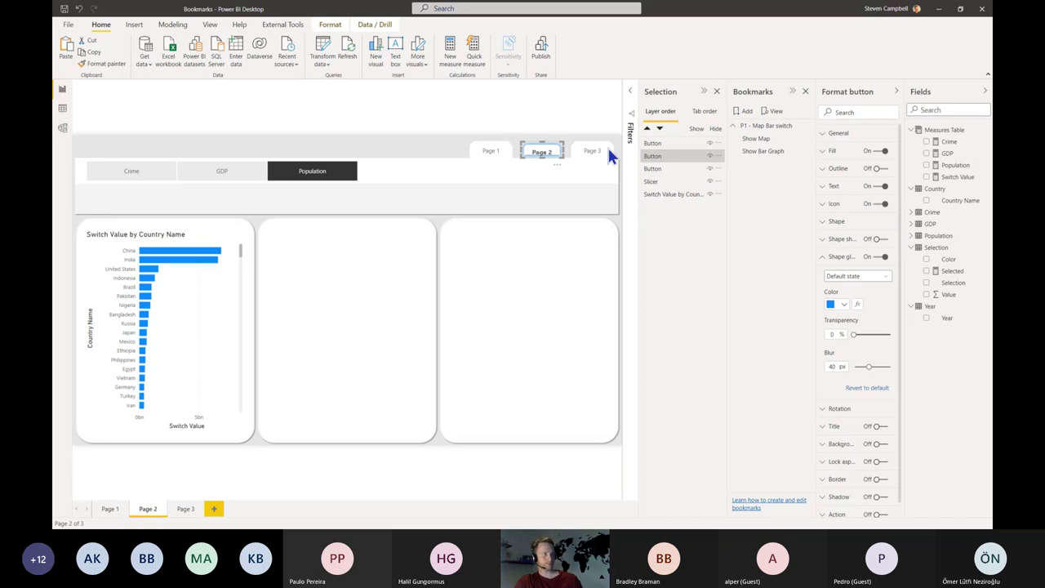
left_click(883, 259)
left_click(881, 239)
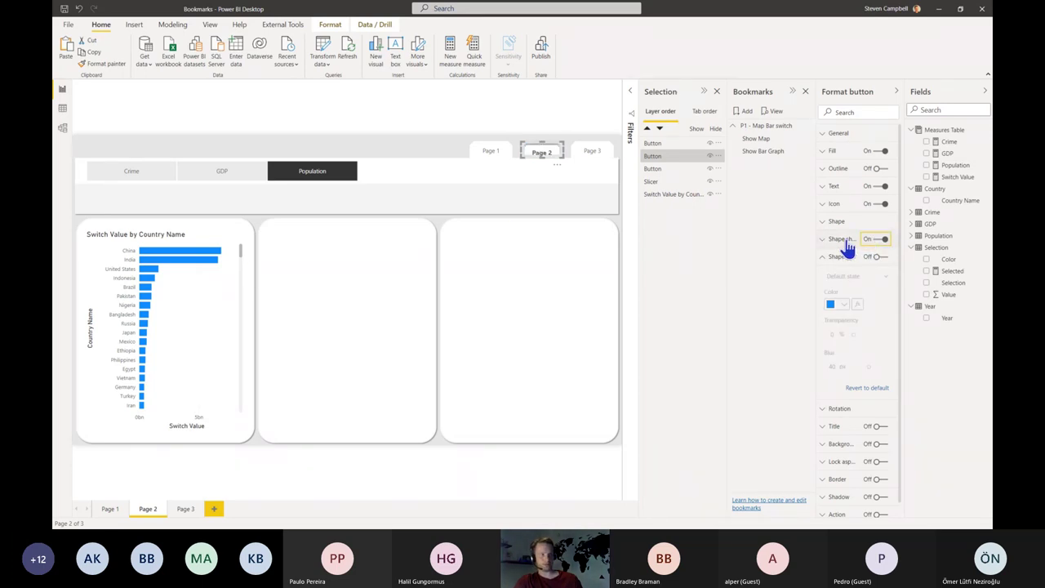
left_click(845, 239)
left_click(858, 379)
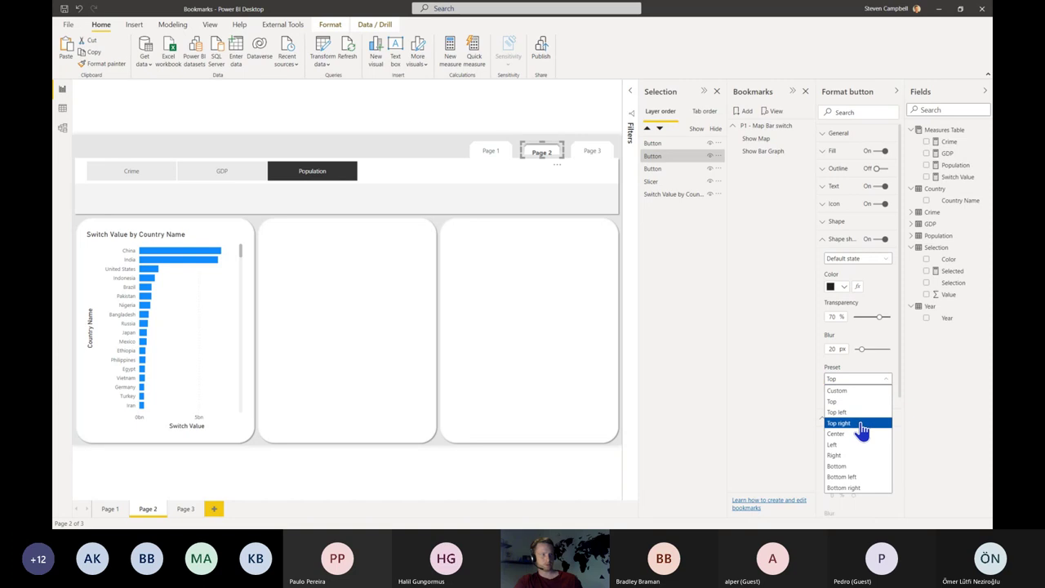
left_click(858, 424)
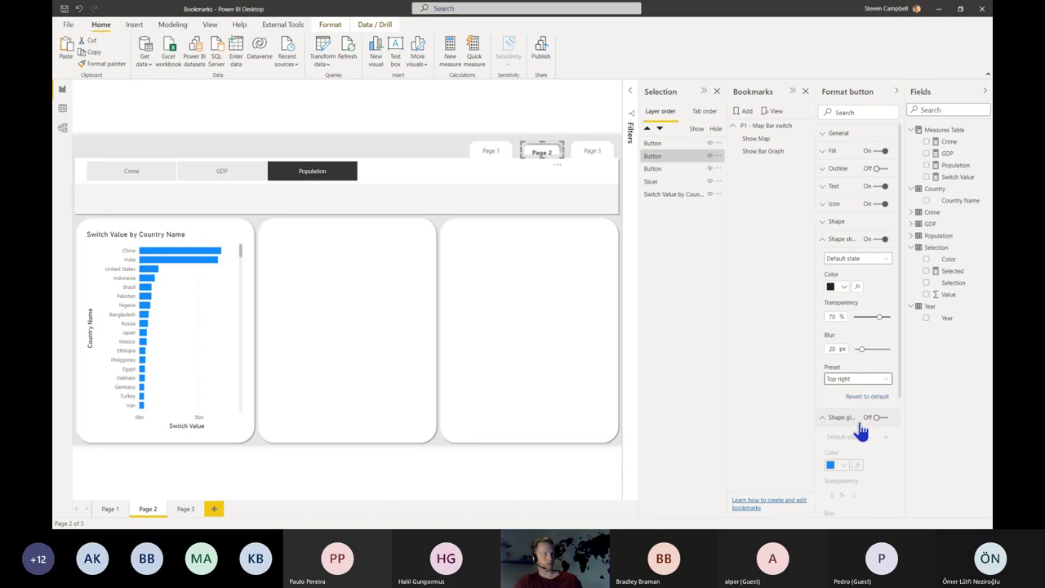
left_click(543, 159)
- Delete the Page 3 and Page 1 buttons, keeping only the styled Page 2 tab
left_click(585, 154)
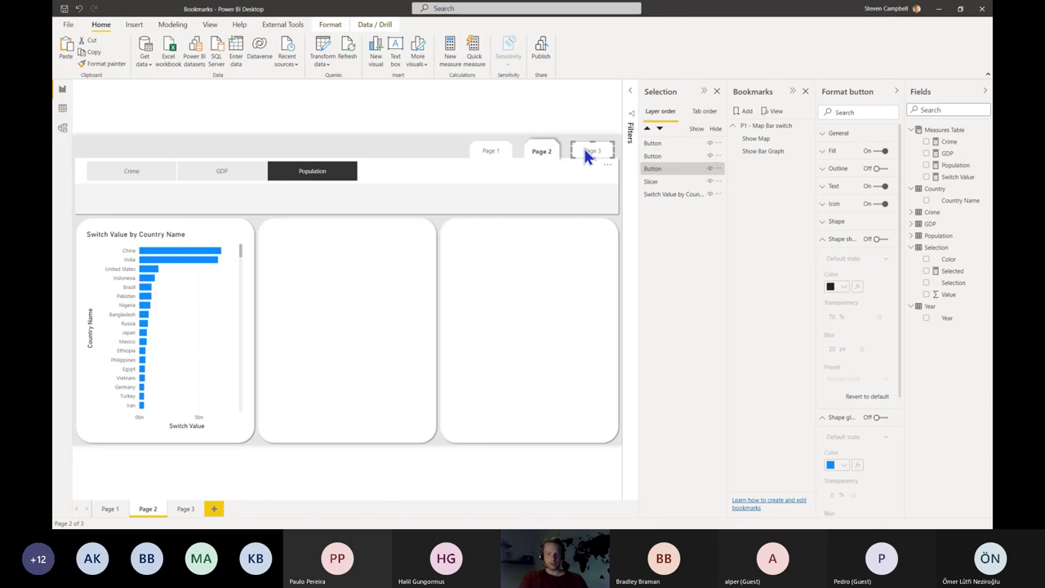
key("Delete")
left_click(477, 154)
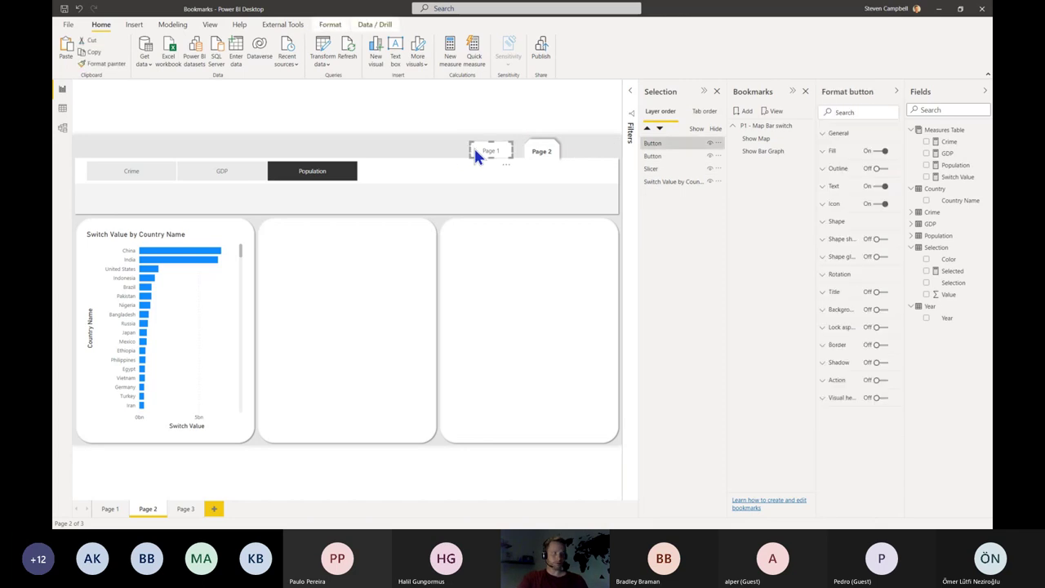
key("Delete")
- Copy the styled Page 2 button and paste two copies beside it
left_click(527, 159)
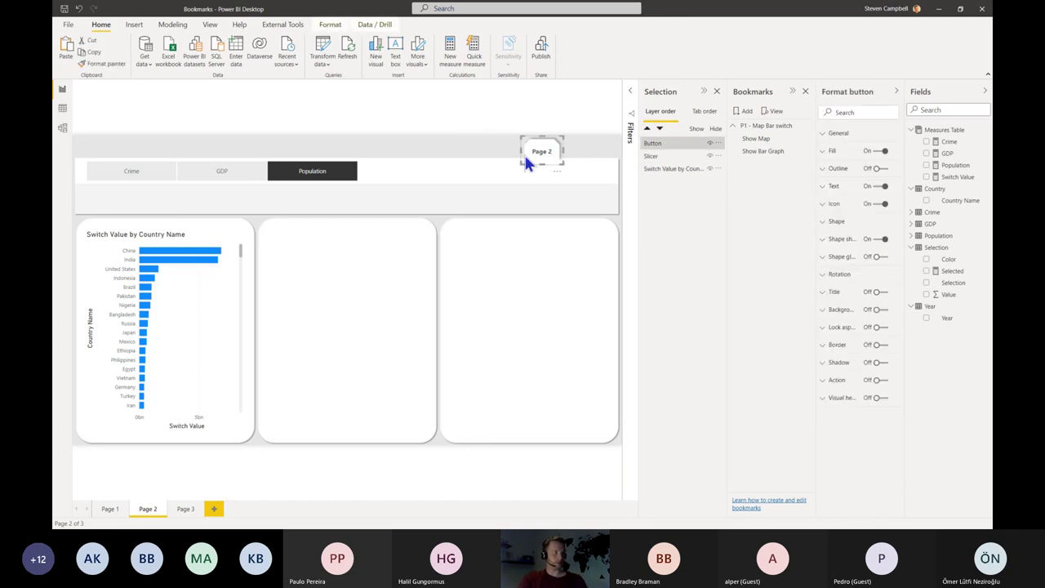
left_click_drag(520, 150, 516, 151)
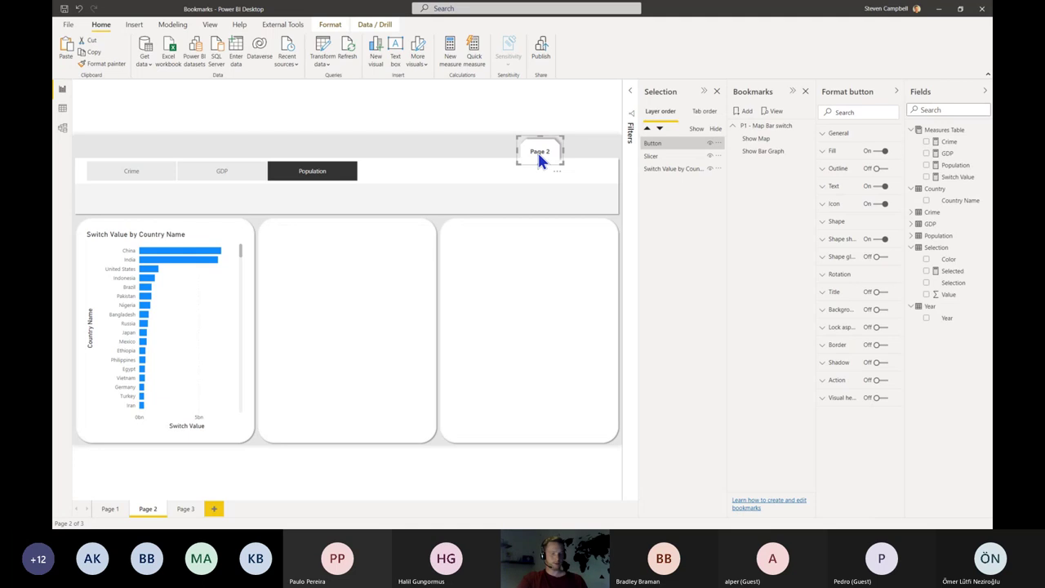
key("ctrl+c")
key("ctrl+v")
key("ctrl+v")
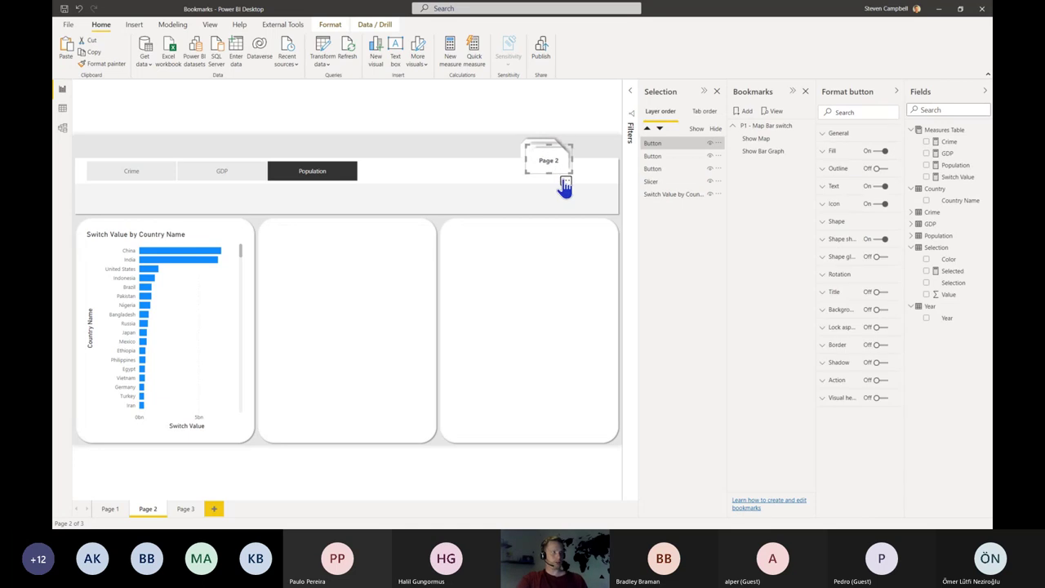
left_click_drag(564, 168, 611, 154)
left_click(554, 162)
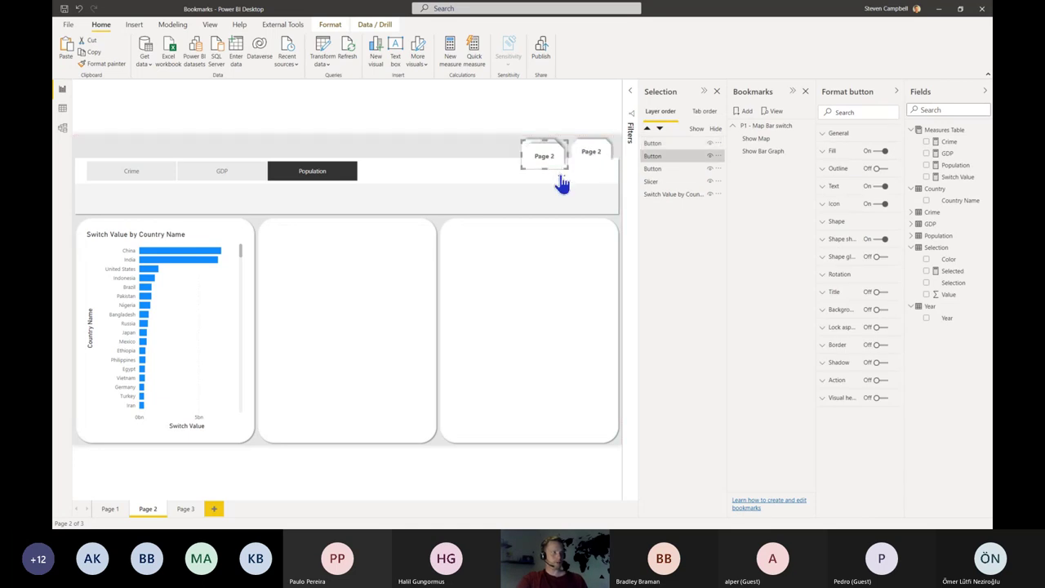
left_click_drag(561, 179, 615, 115)
- Distribute the three Page 2 buttons horizontally and select the first one
left_click(334, 23)
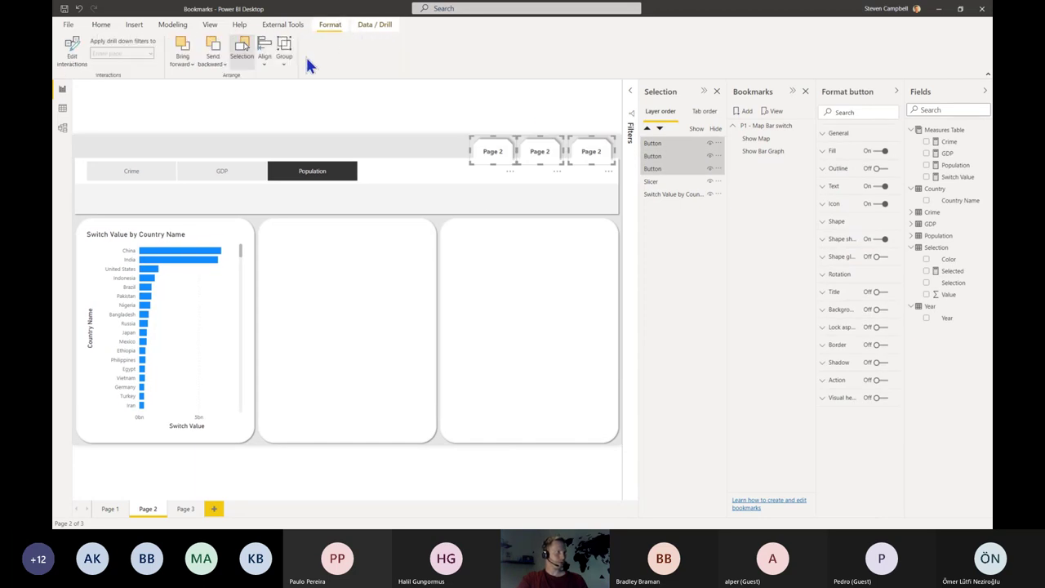
left_click(265, 62)
left_click(302, 181)
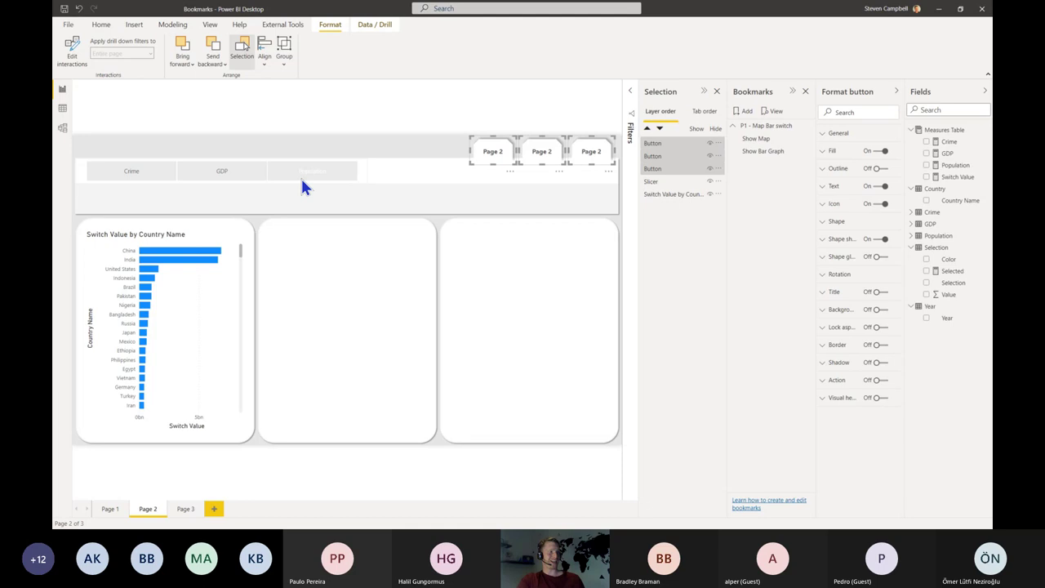
left_click(458, 187)
left_click(495, 150)
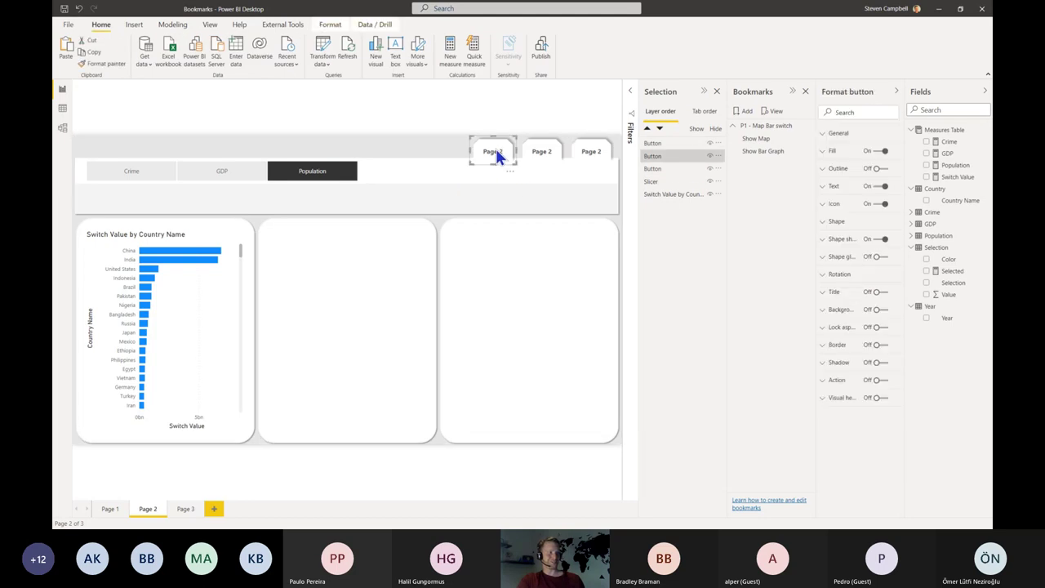
- Set the shape shadow transparency to 100% on the first and third buttons
left_click(840, 245)
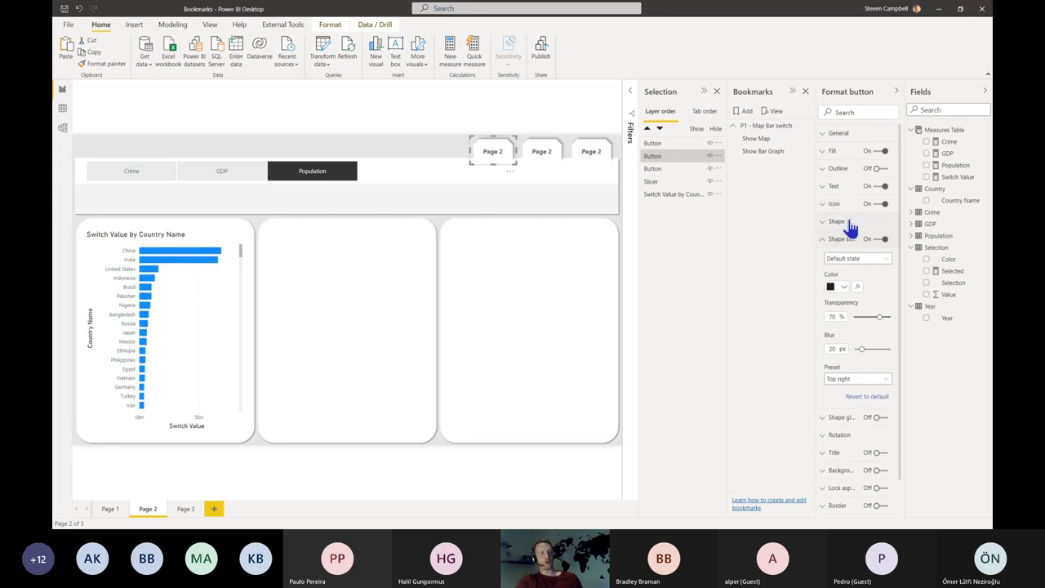
left_click(879, 239)
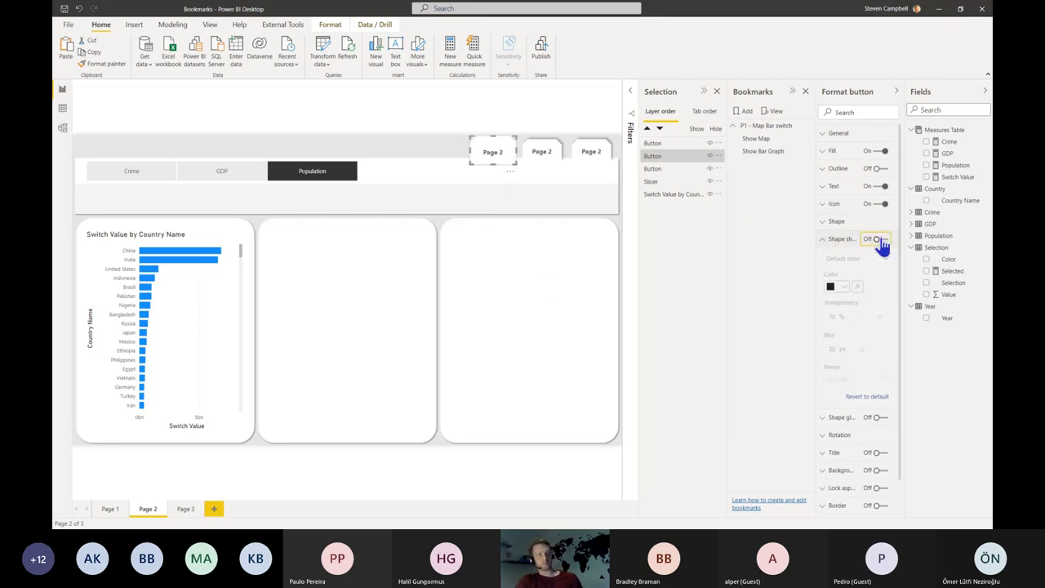
left_click(879, 239)
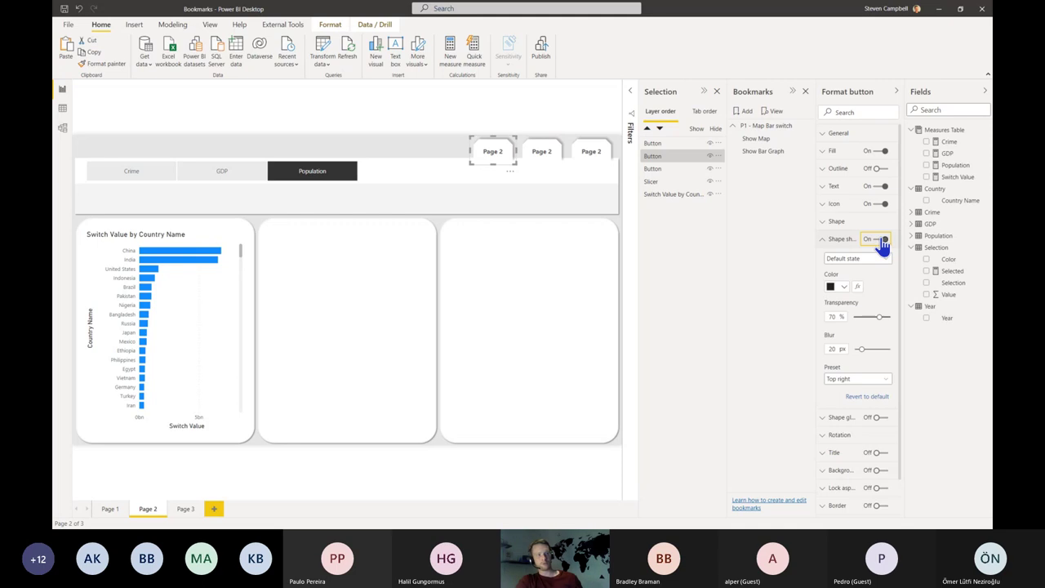
left_click_drag(880, 317, 902, 317)
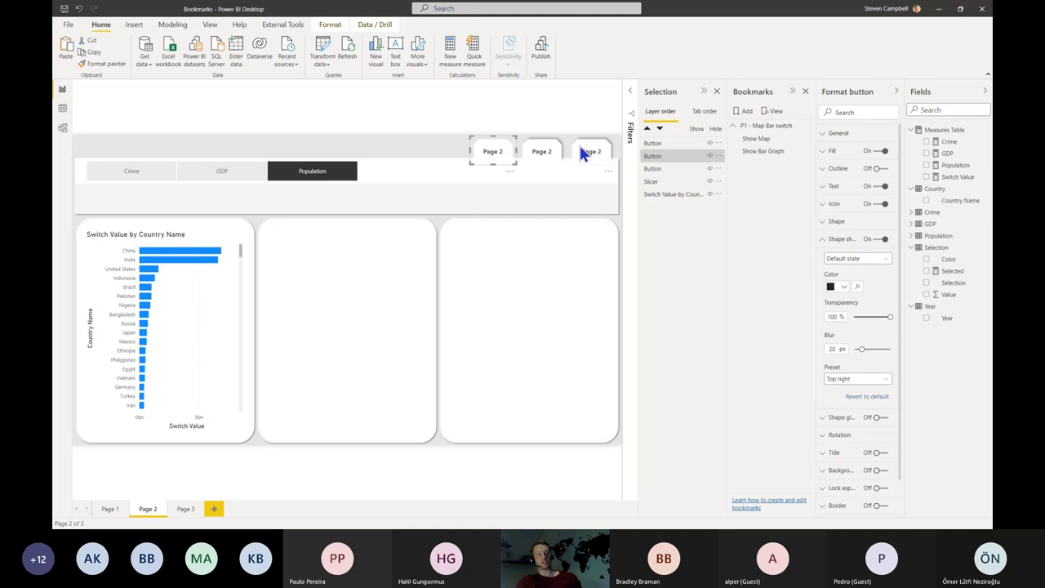
left_click(588, 157)
left_click(891, 317)
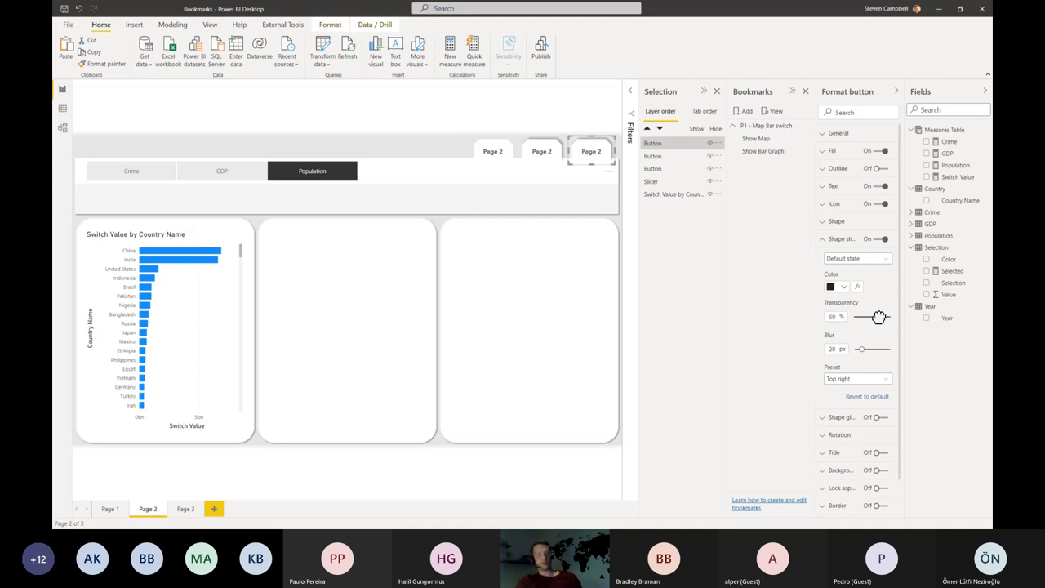
left_click(848, 241)
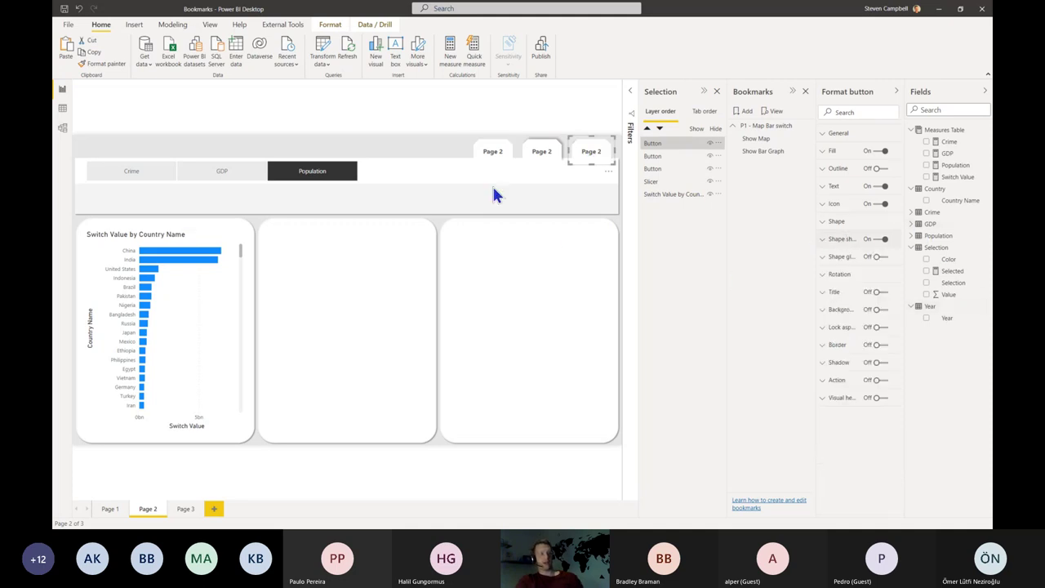
- Set the text font of the first and third buttons to Segoe UI
left_click(489, 147, "ctrl")
left_click(836, 155)
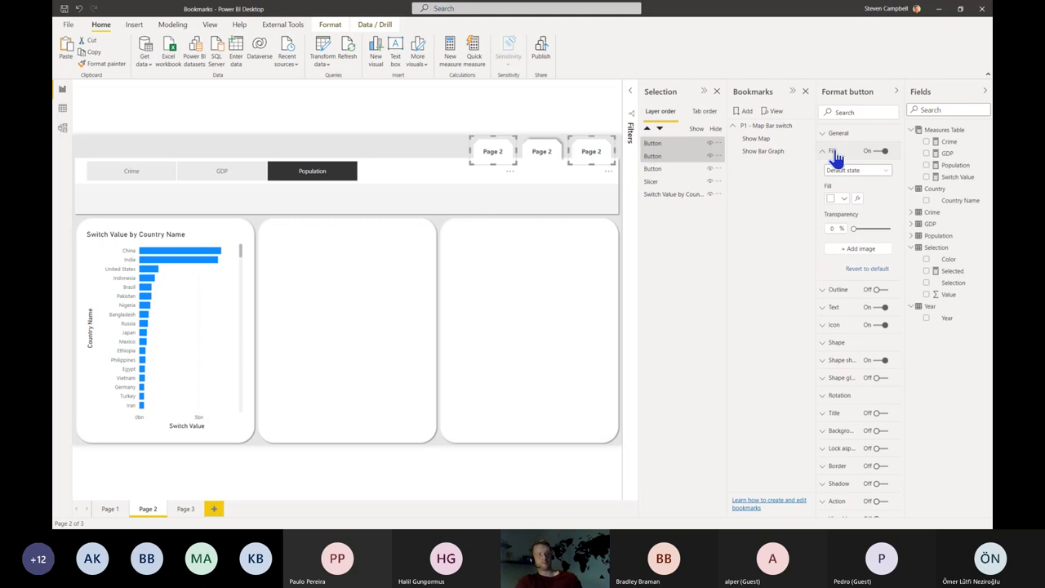
left_click(834, 153)
left_click(845, 188)
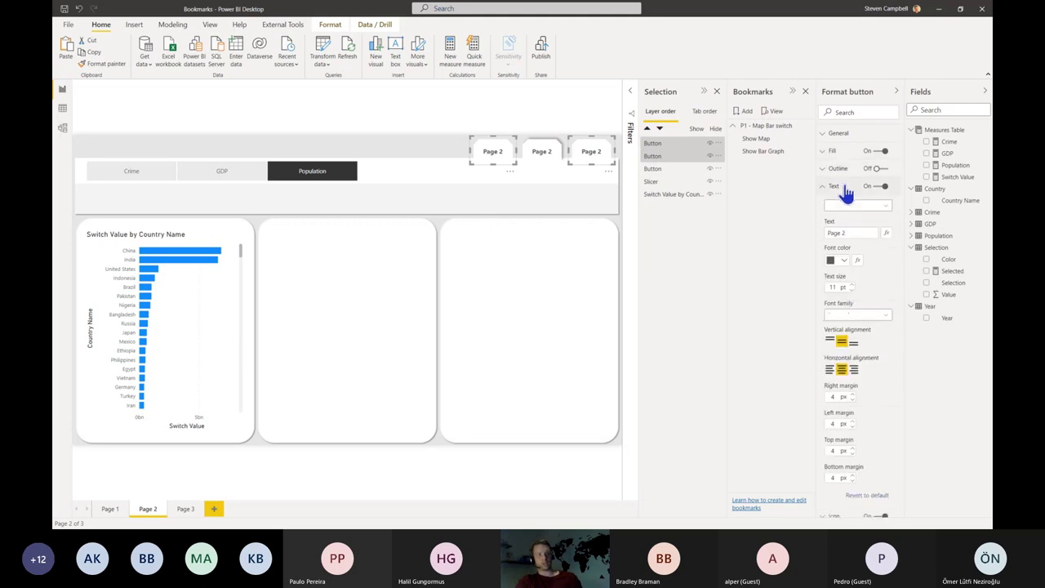
left_click(857, 314)
scroll(861, 355, "down", 3)
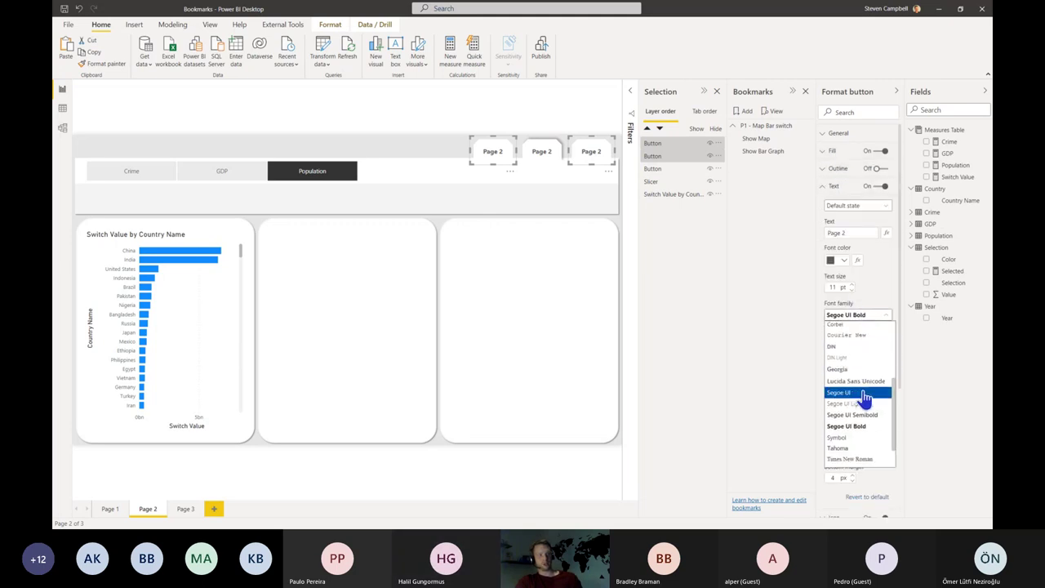
left_click(862, 393)
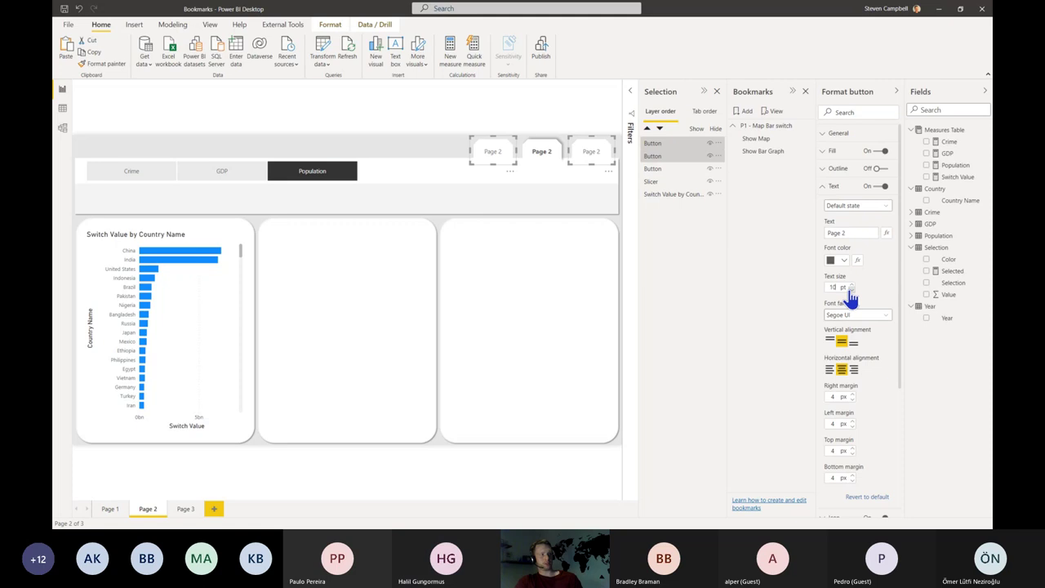
- Relabel the left tab 'Page 1' and the right tab 'Page 3', then select all three
left_click(523, 298)
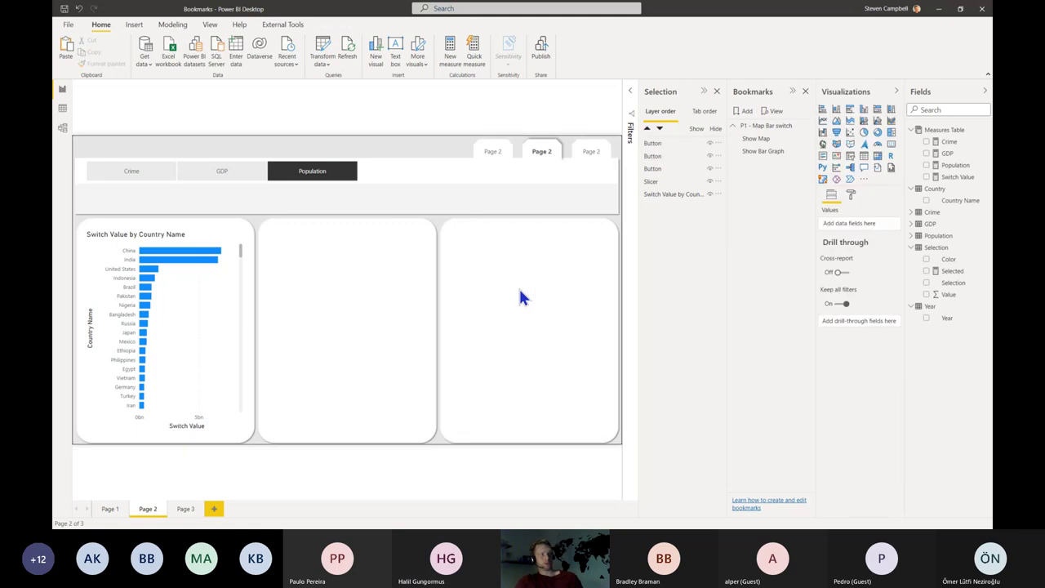
left_click(485, 162)
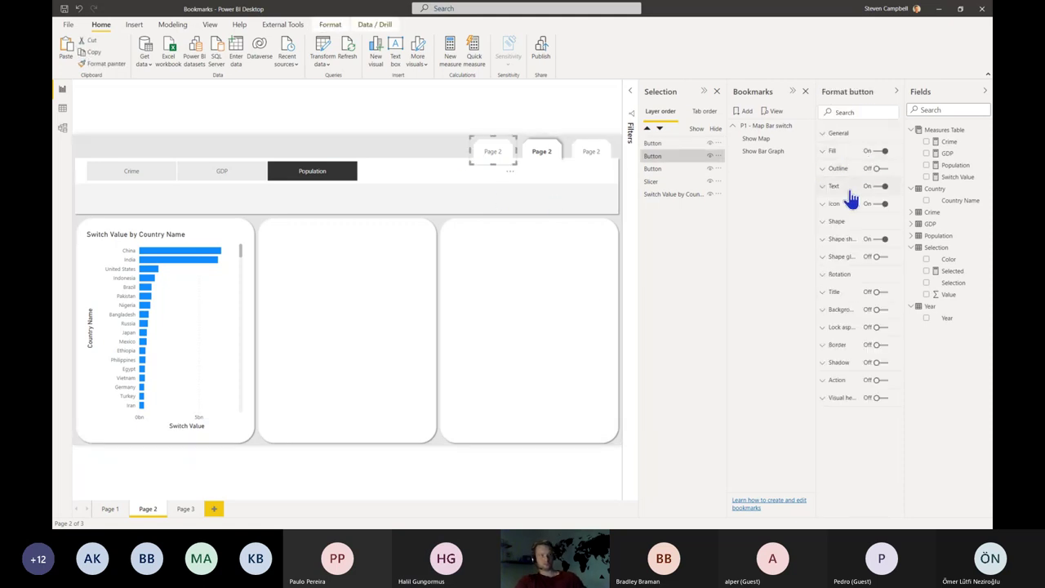
left_click(835, 187)
type("-1")
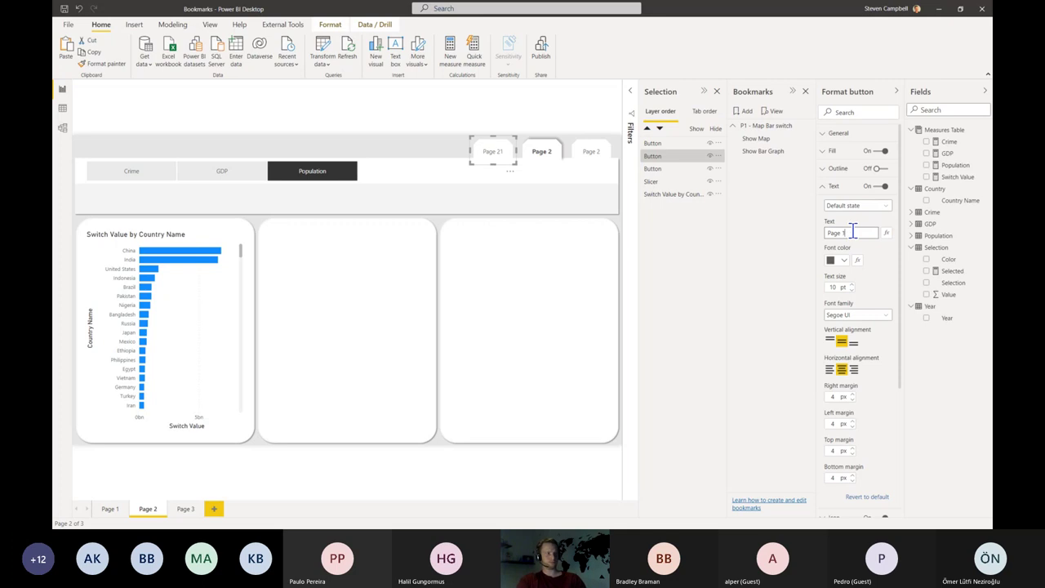
left_click(588, 152)
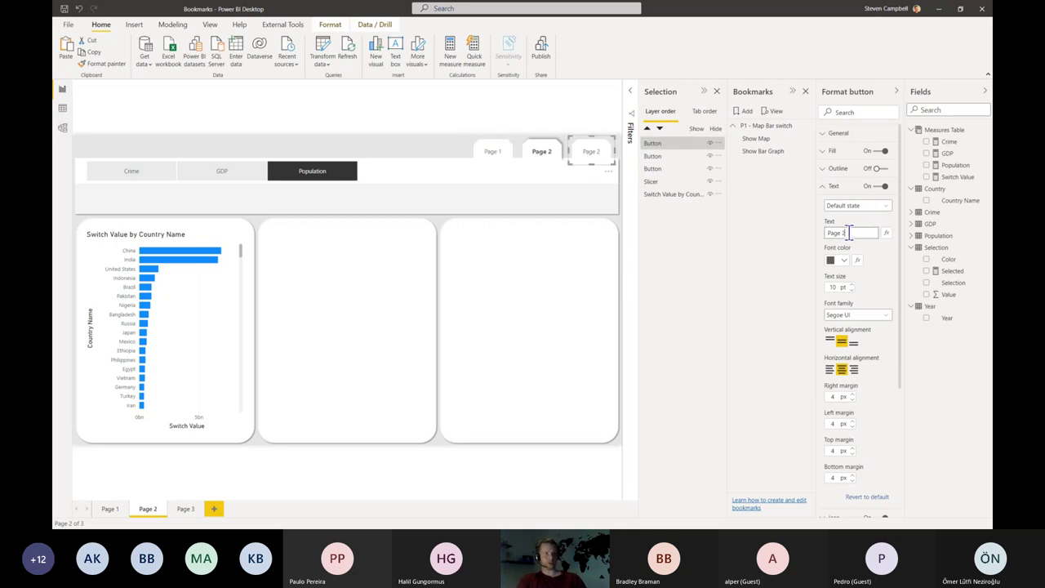
left_click(523, 268)
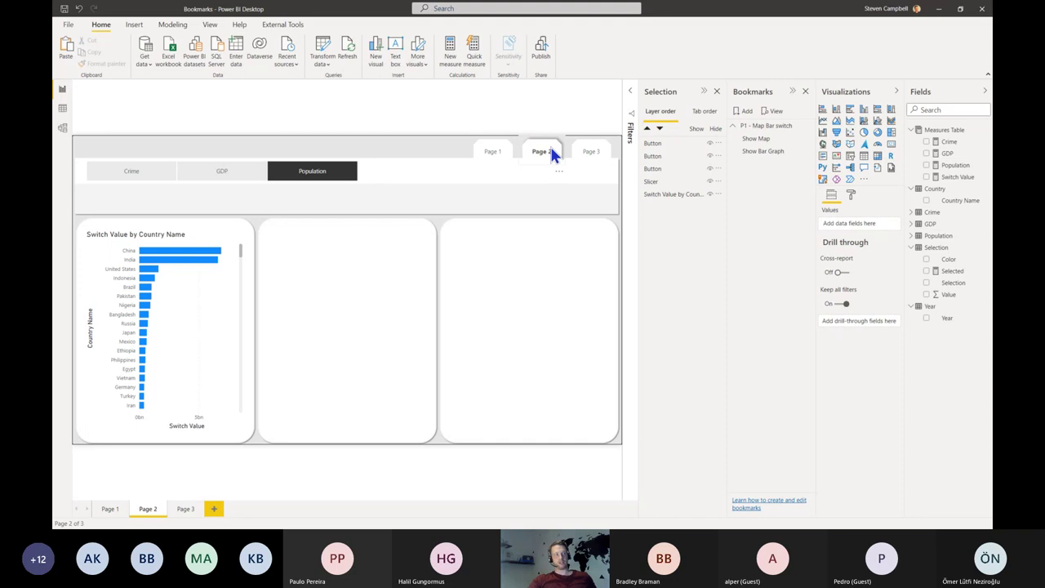
left_click_drag(453, 180, 608, 155)
left_click_drag(455, 200, 626, 132)
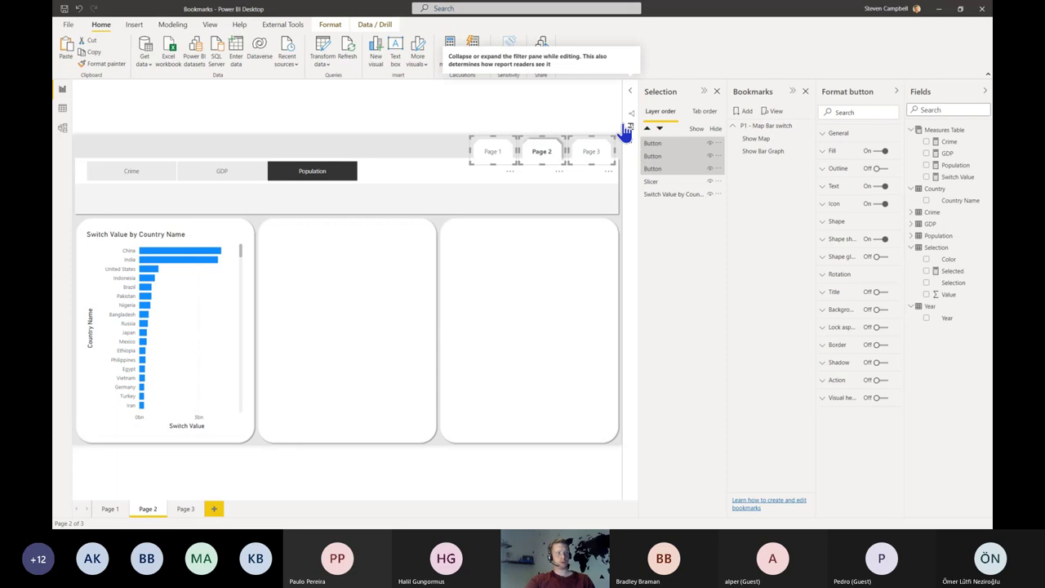
- Rename the three button layers 'p3 button', 'p1 button' and 'p2 button' in the Selection pane
left_click(661, 155, "ctrl")
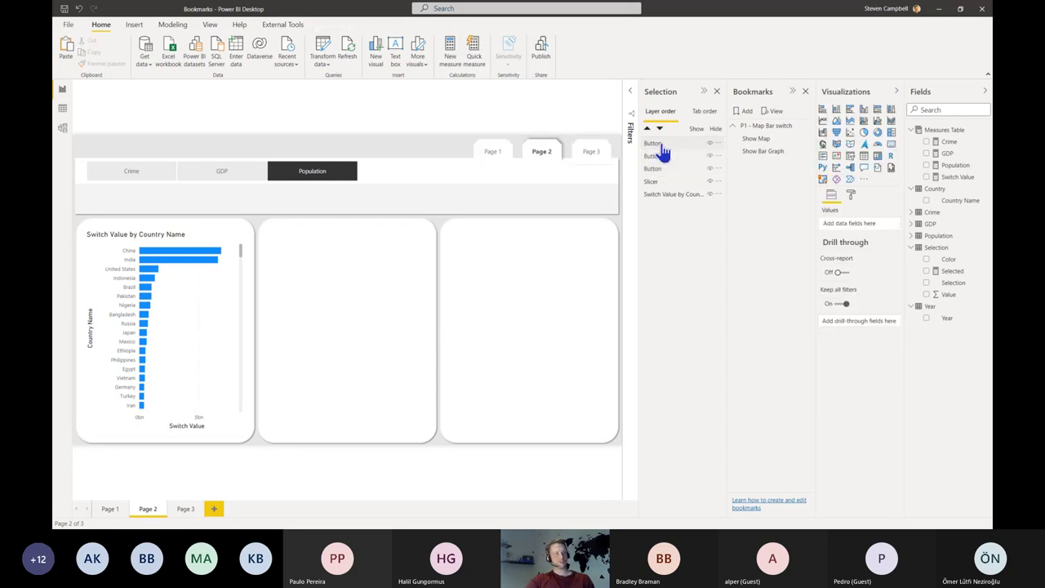
left_click(660, 145)
double_click(660, 144)
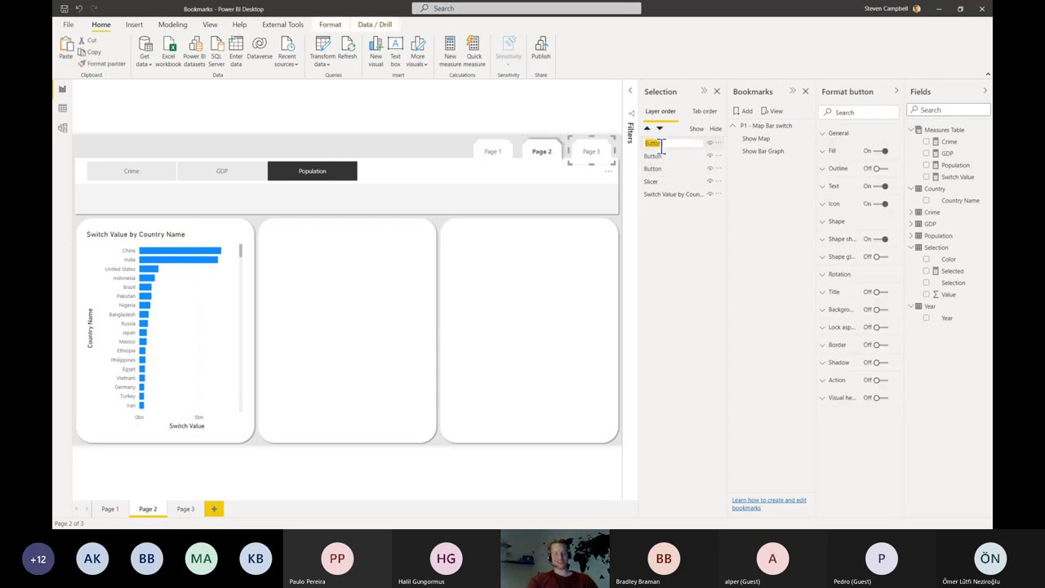
type("p3 b")
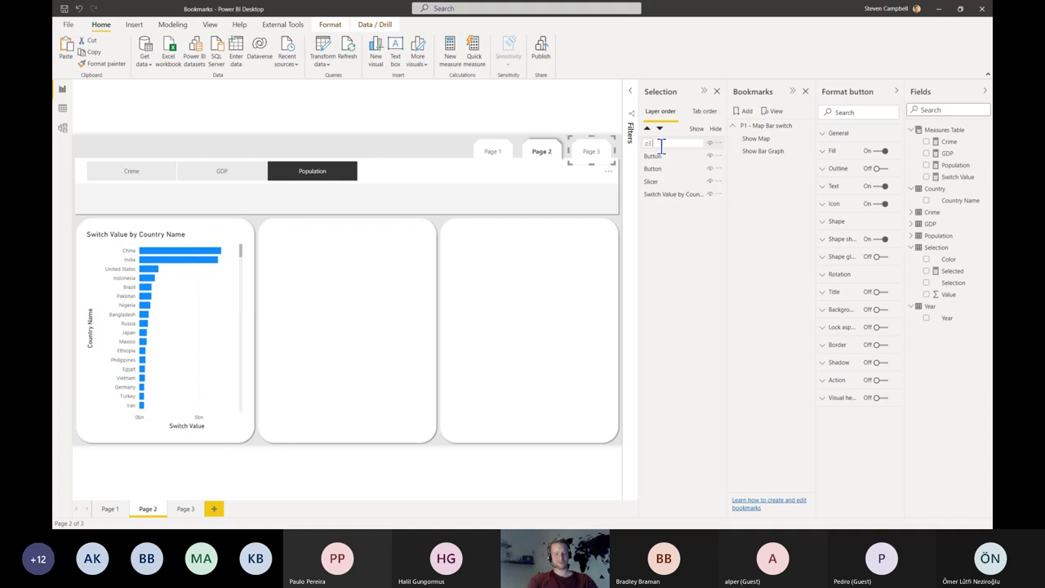
type("utton")
key("Return")
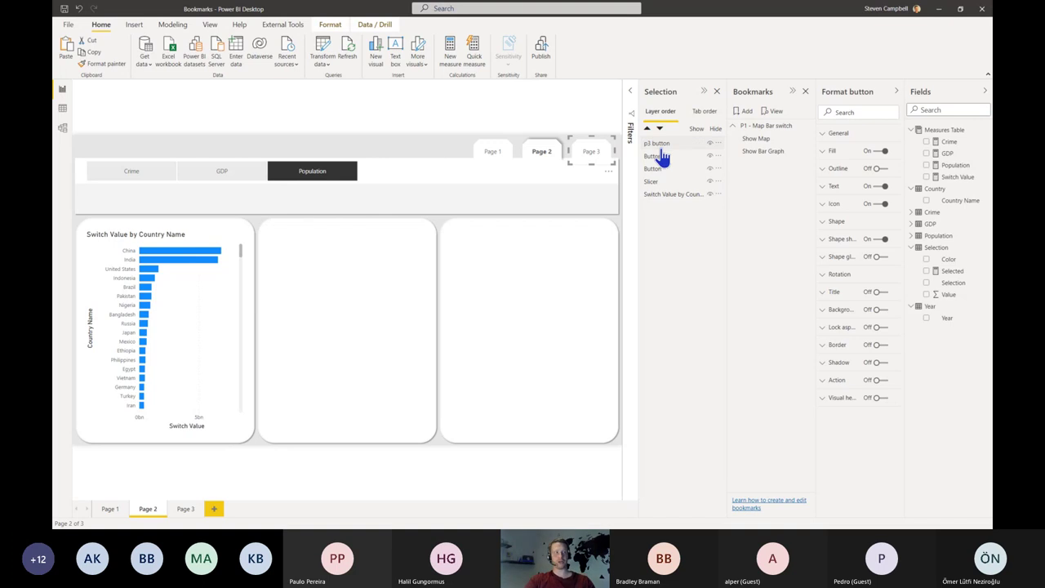
double_click(662, 156)
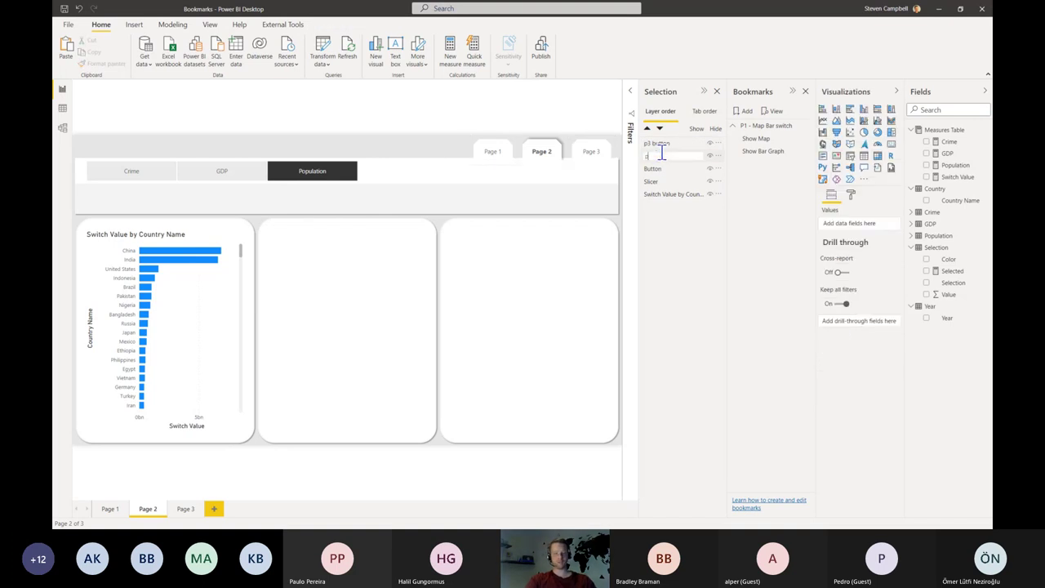
type("p1 button")
key("Return")
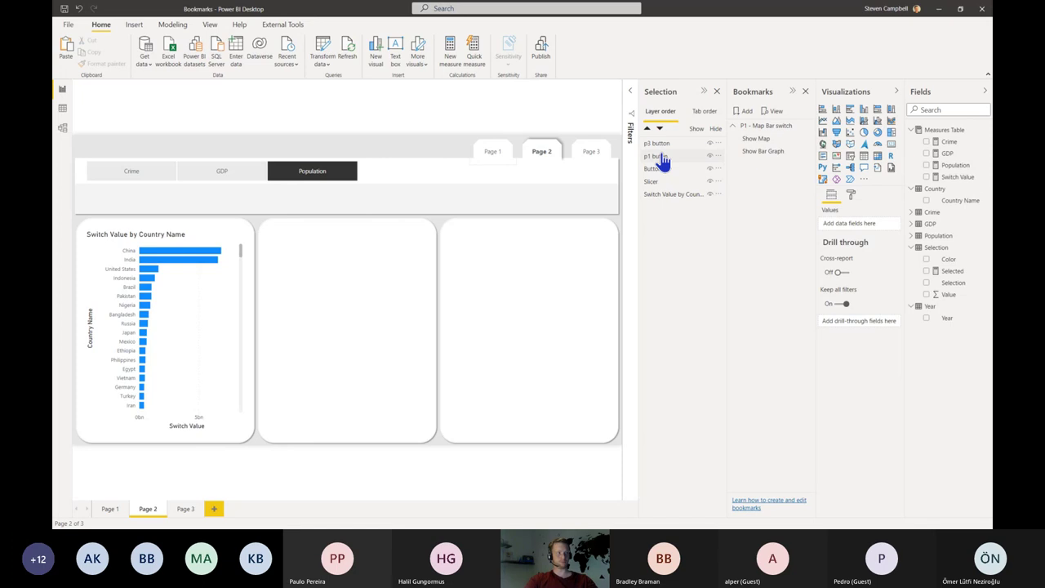
double_click(661, 168)
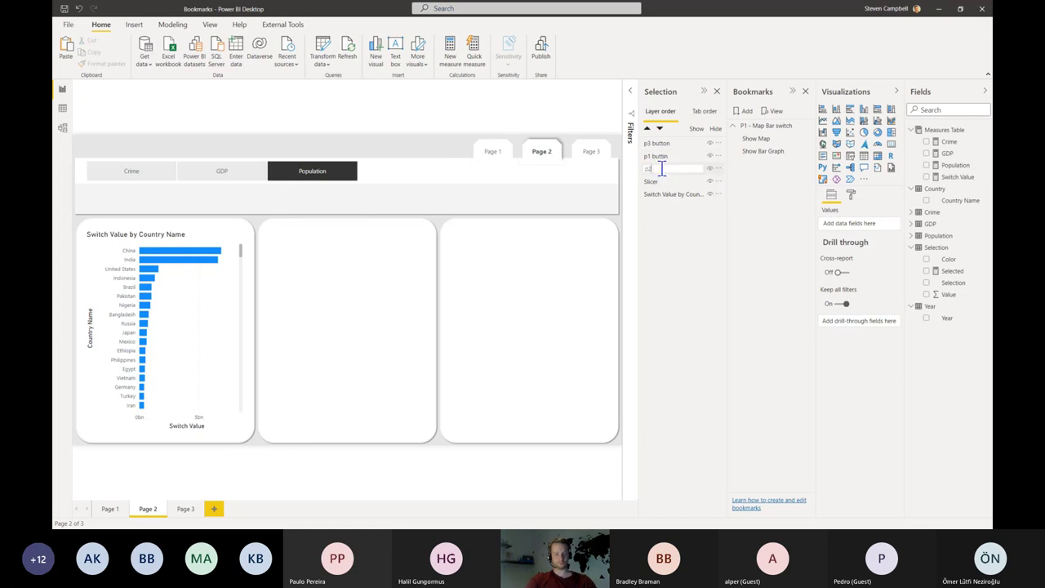
type("p2 button")
key("Return")
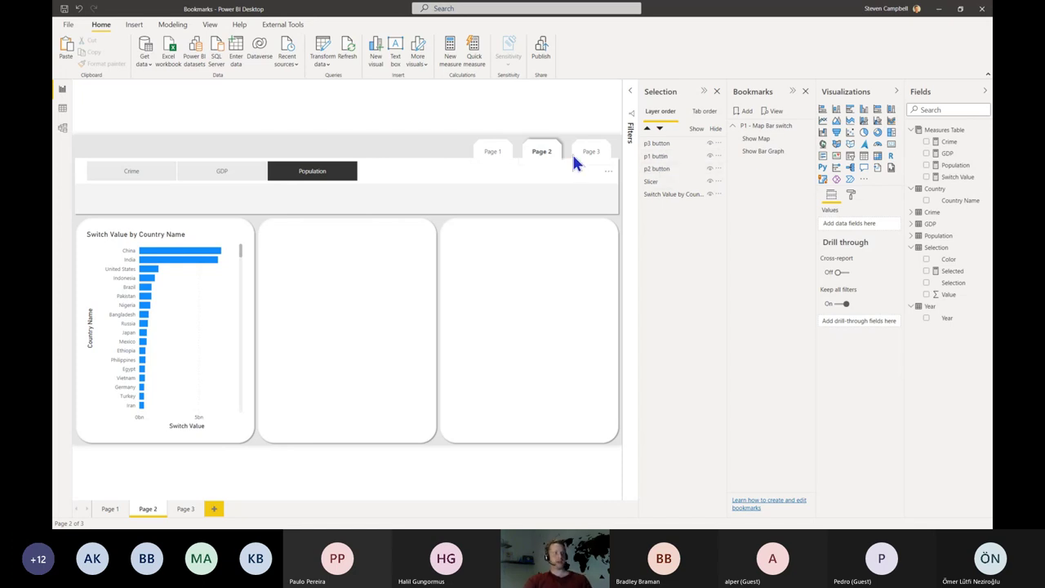
- Give the Page 1 tab button a Page navigation action with destination Page 1
left_click(492, 156)
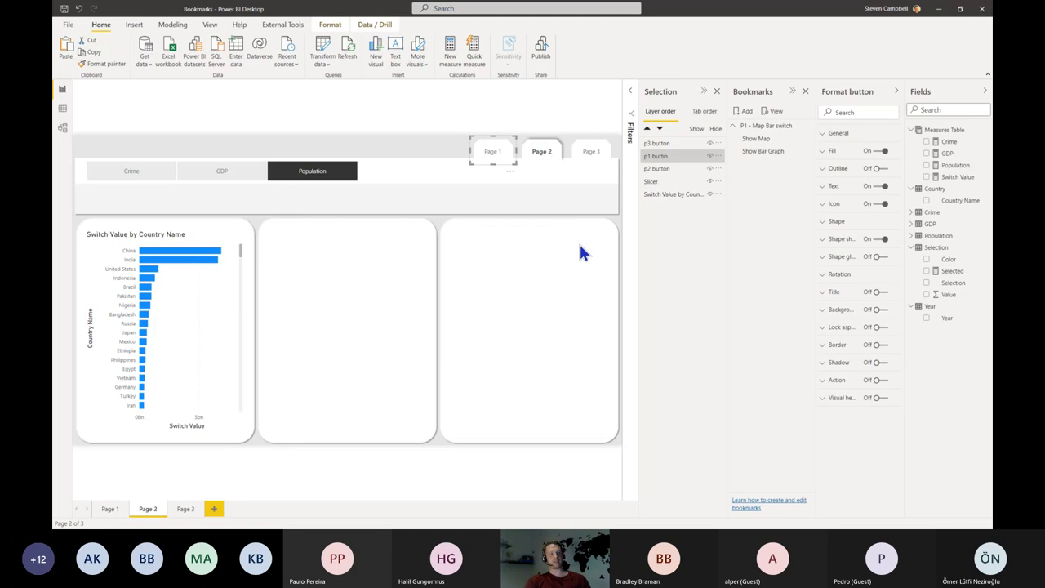
left_click(879, 380)
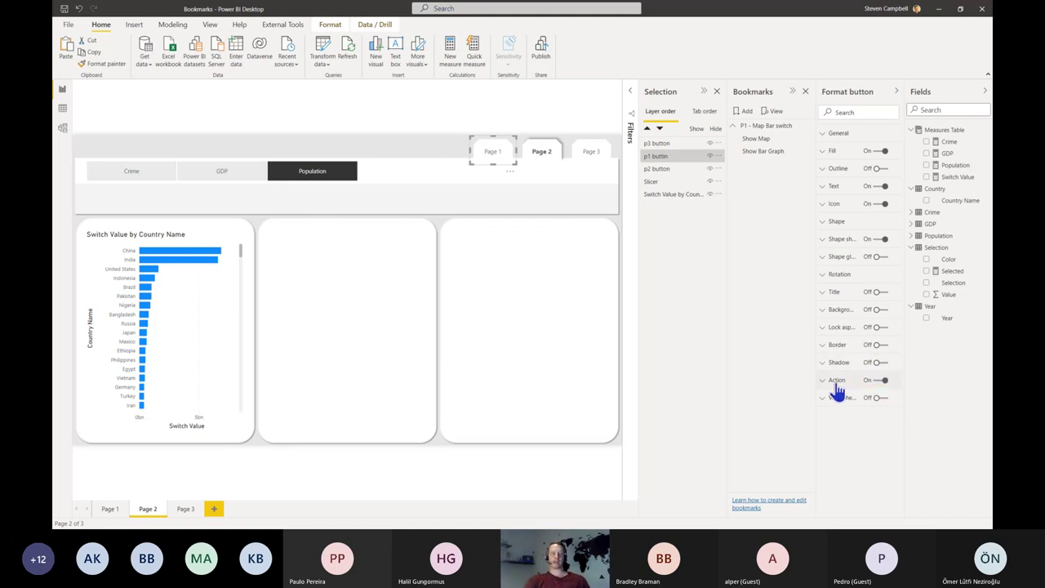
left_click(837, 382)
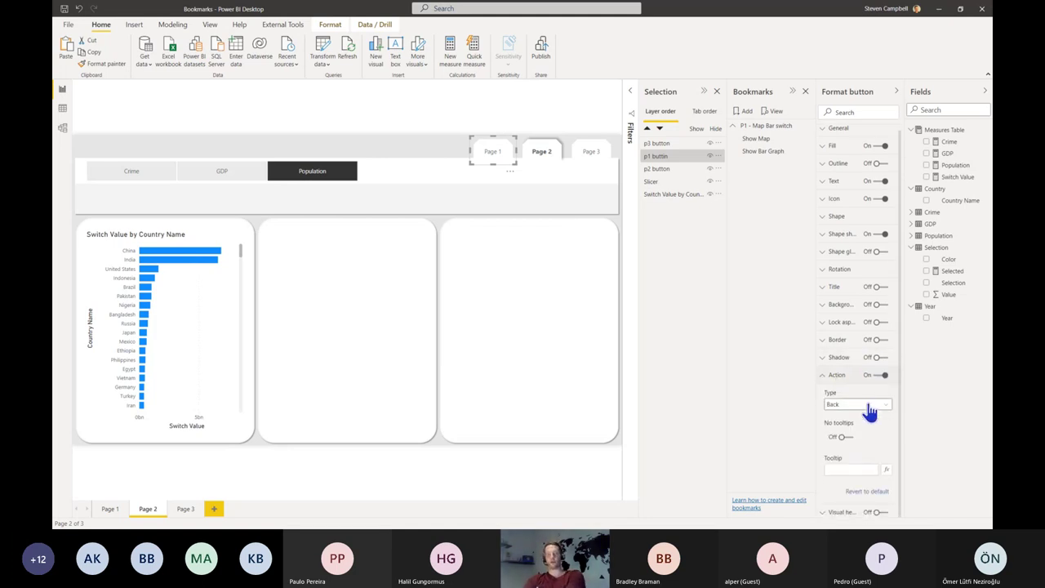
left_click(870, 406)
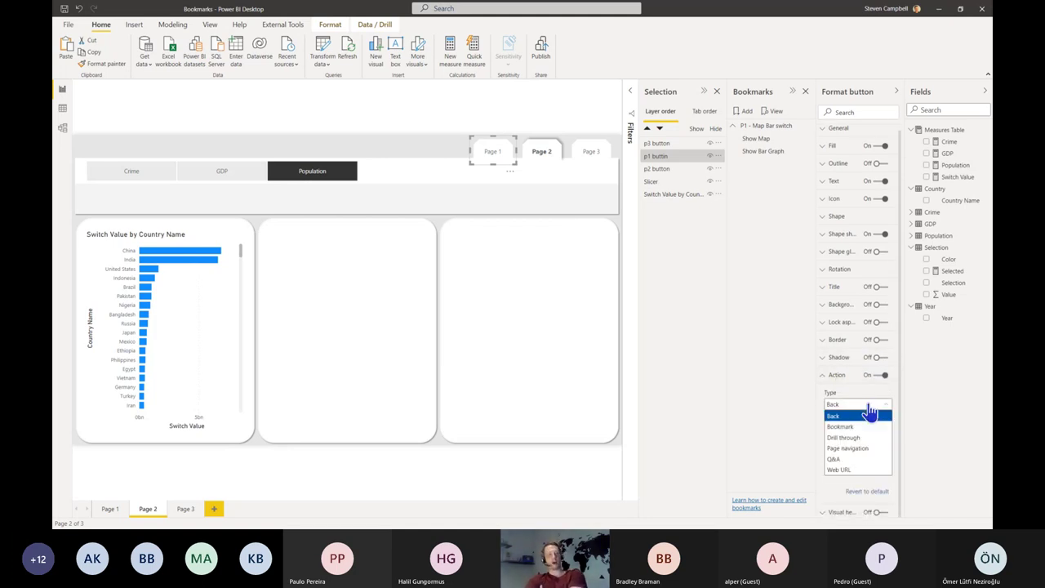
left_click(866, 449)
left_click(861, 437)
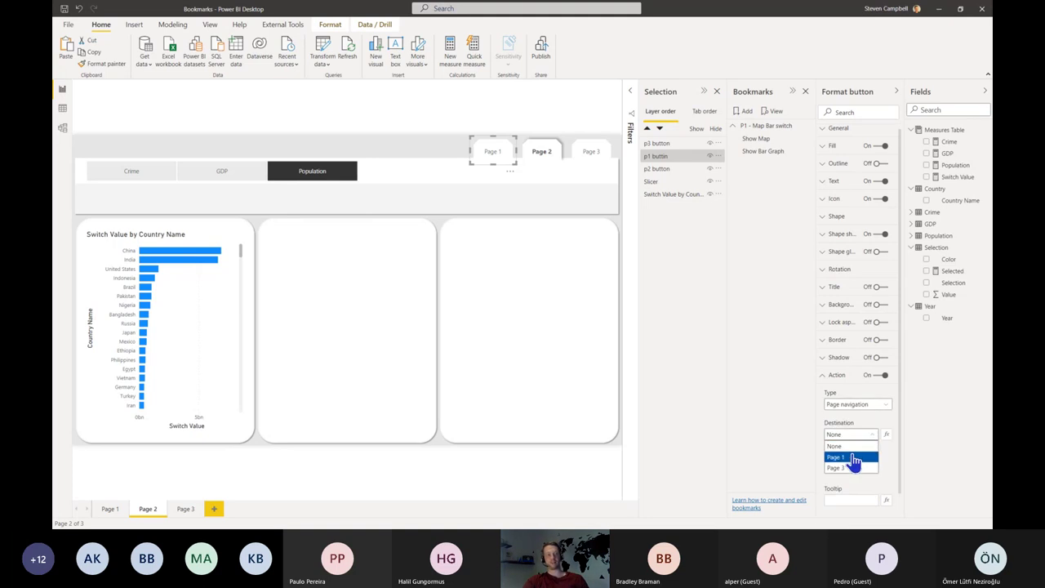
left_click(854, 458)
- Make the Page 3 tab button navigate to Page 3, then go to Page 1 using its tab
left_click(593, 157)
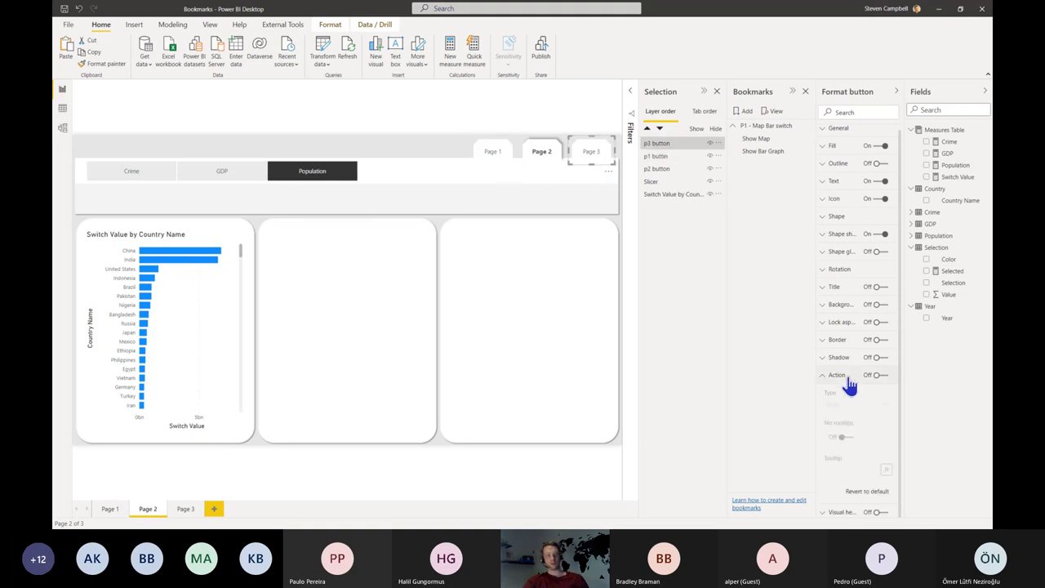
left_click(860, 417)
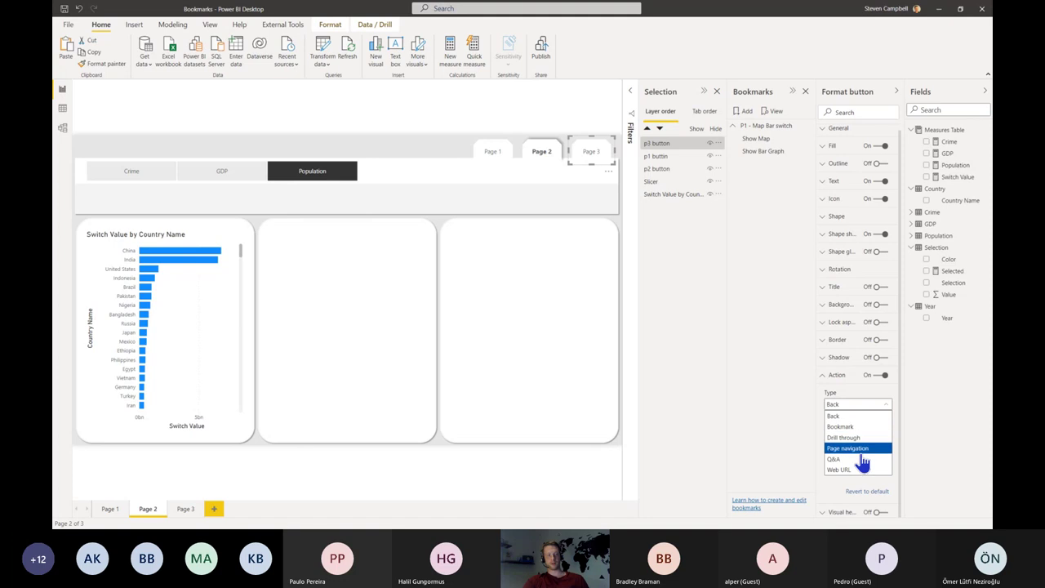
left_click(861, 454)
left_click(849, 444)
left_click(848, 460)
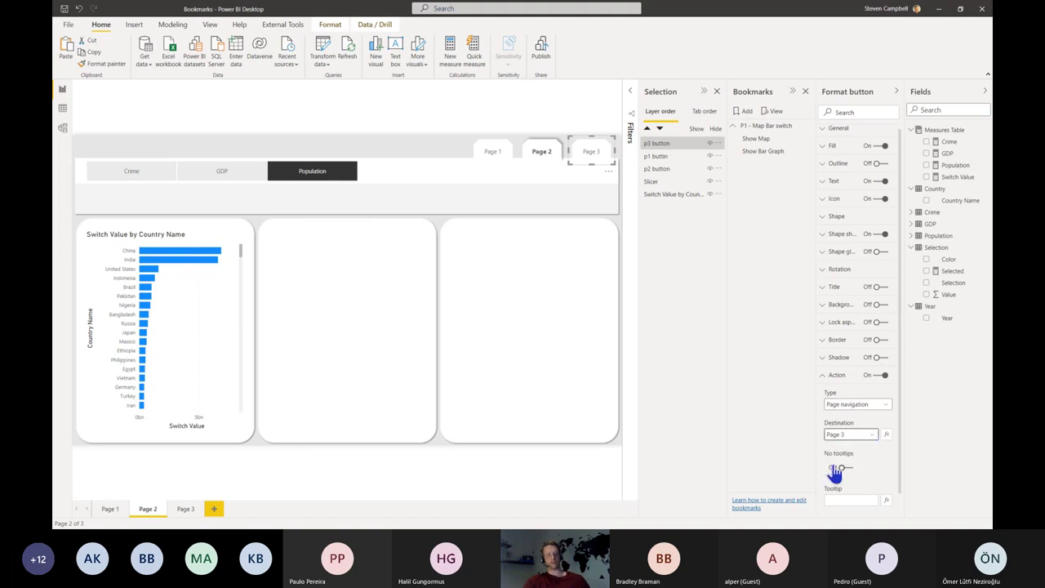
left_click(512, 167)
left_click(495, 155, "ctrl")
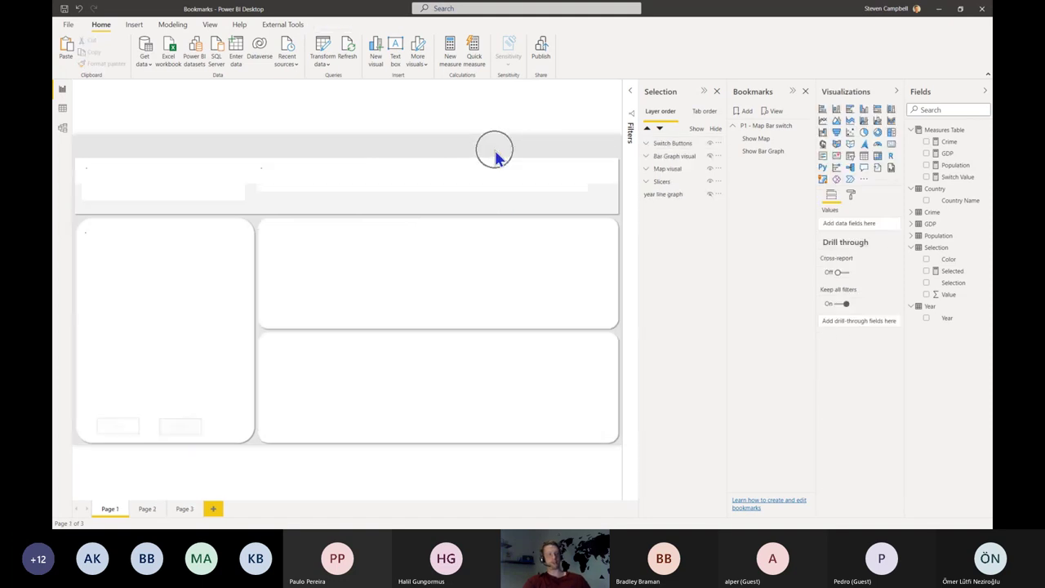
- Return to Page 2, pick GDP in the slicer, and reveal the Page 2 button's Shape shadow settings
left_click(147, 509)
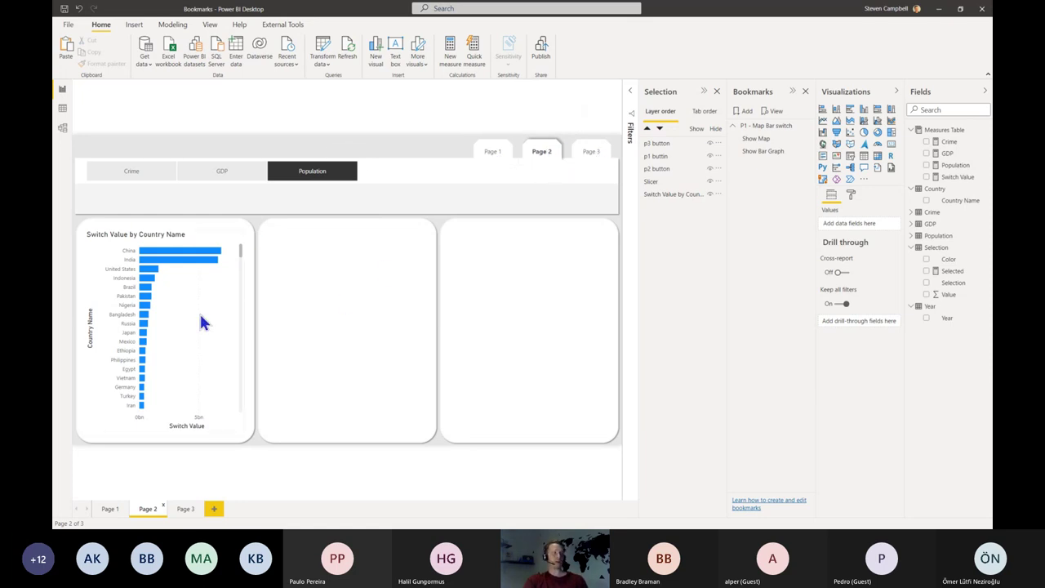
left_click(219, 169)
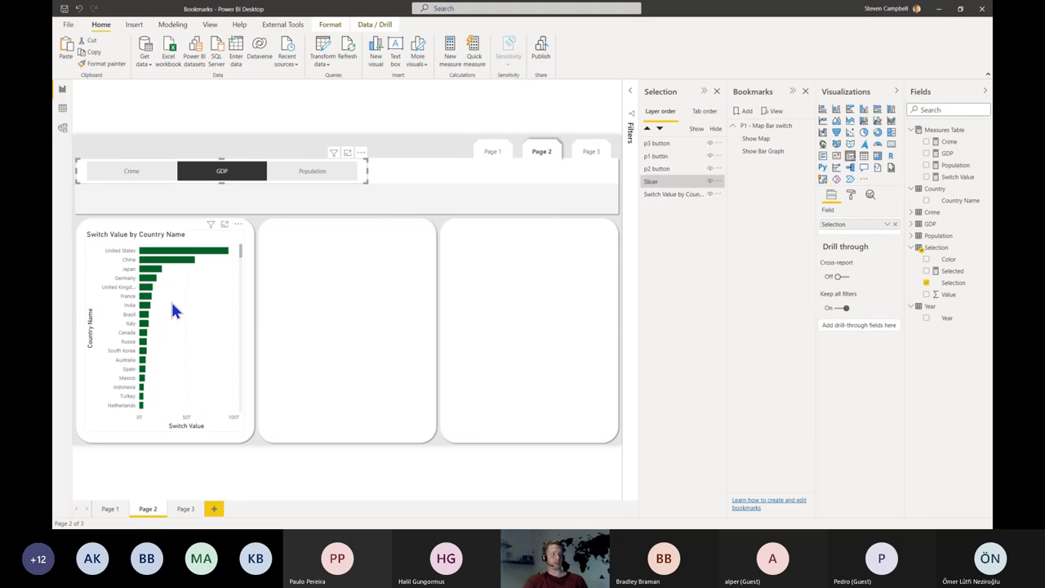
left_click(537, 153)
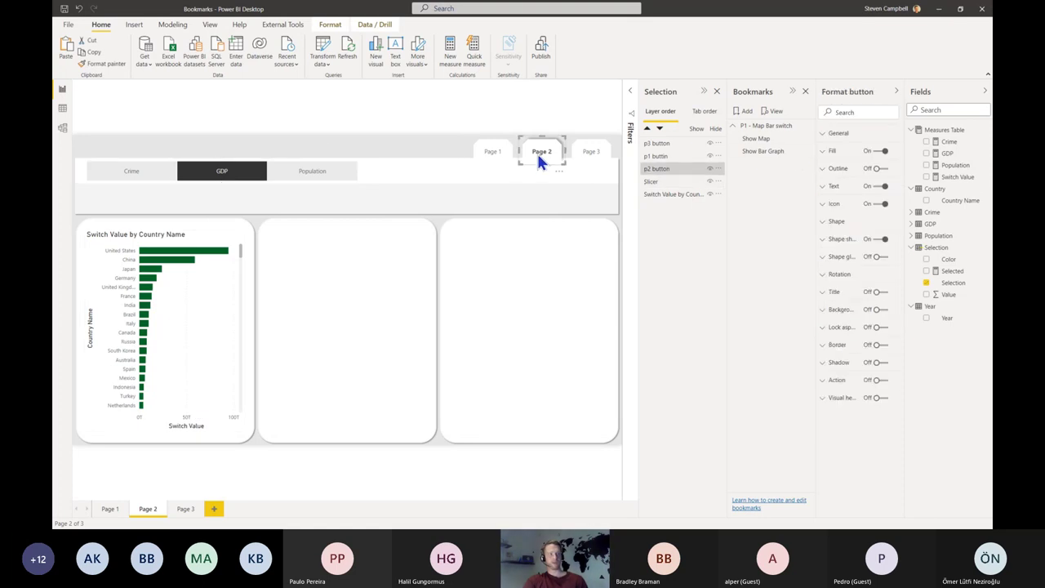
left_click(841, 238)
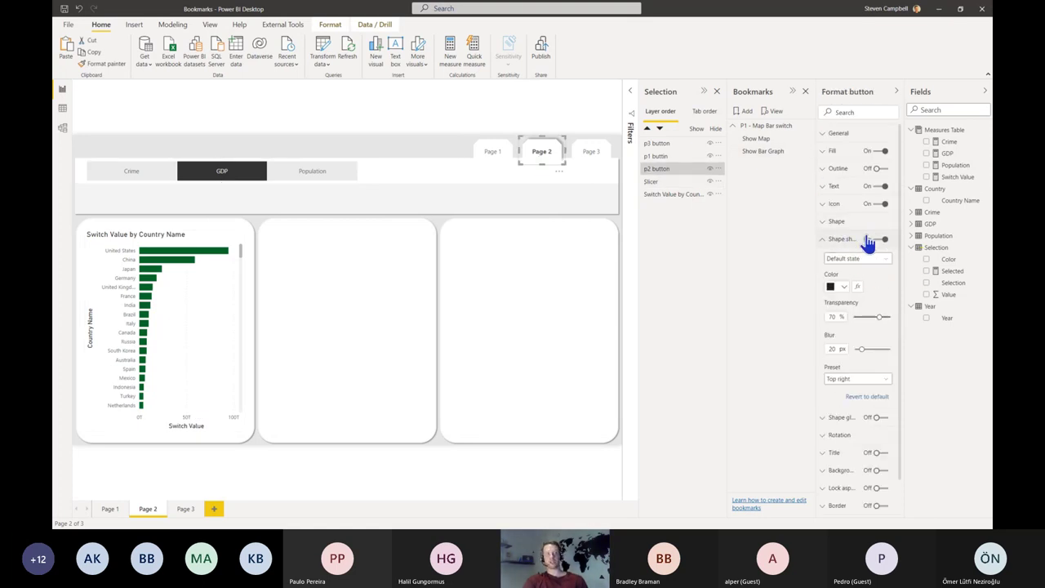
left_click_drag(818, 248, 777, 252)
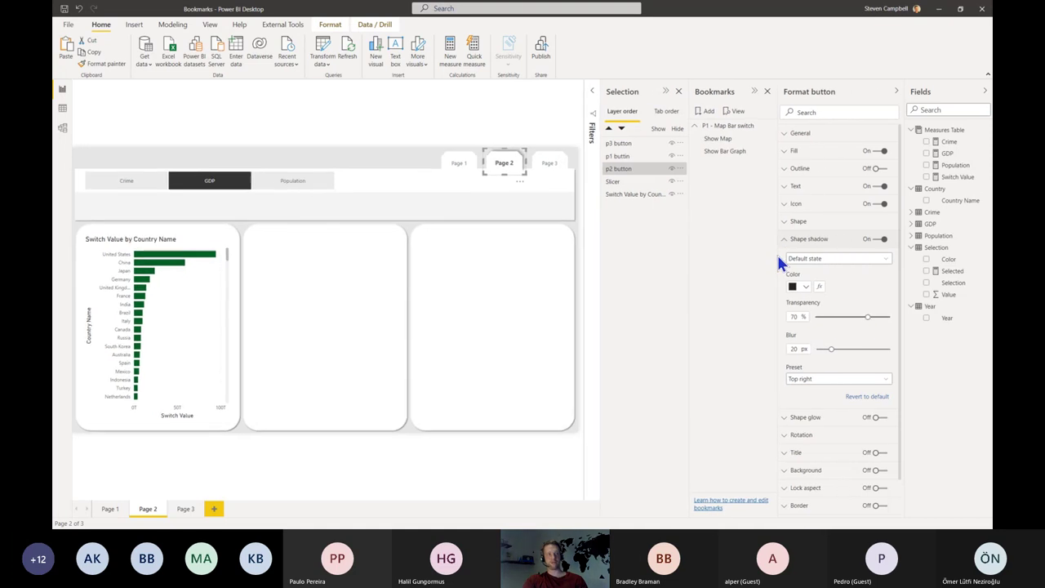
- Set the Page 2 button's shadow colour by Field value from Selection > Color, then collapse the Fields and Format panes
left_click(820, 287)
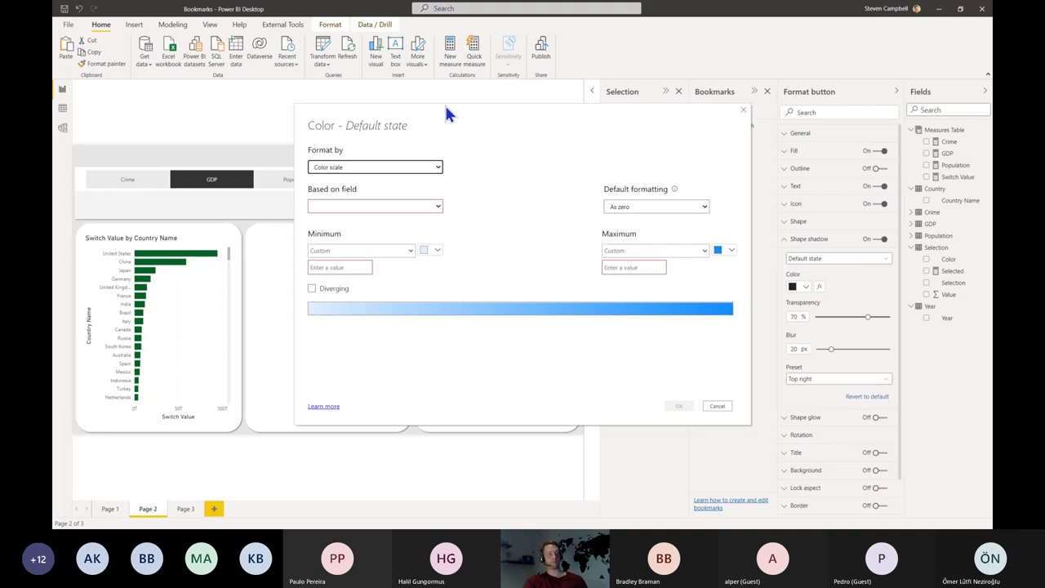
left_click(412, 168)
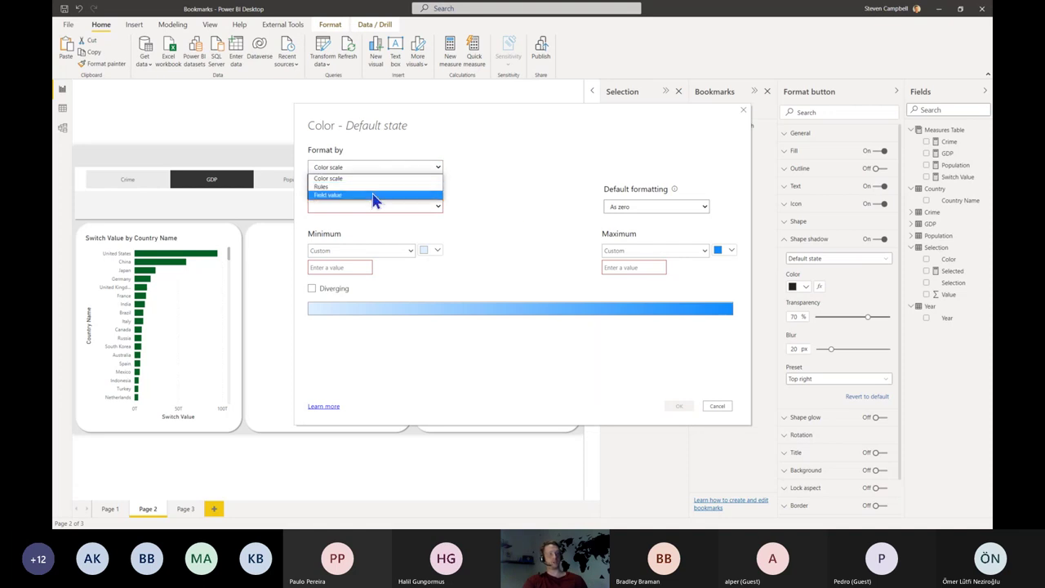
left_click(370, 194)
left_click(372, 206)
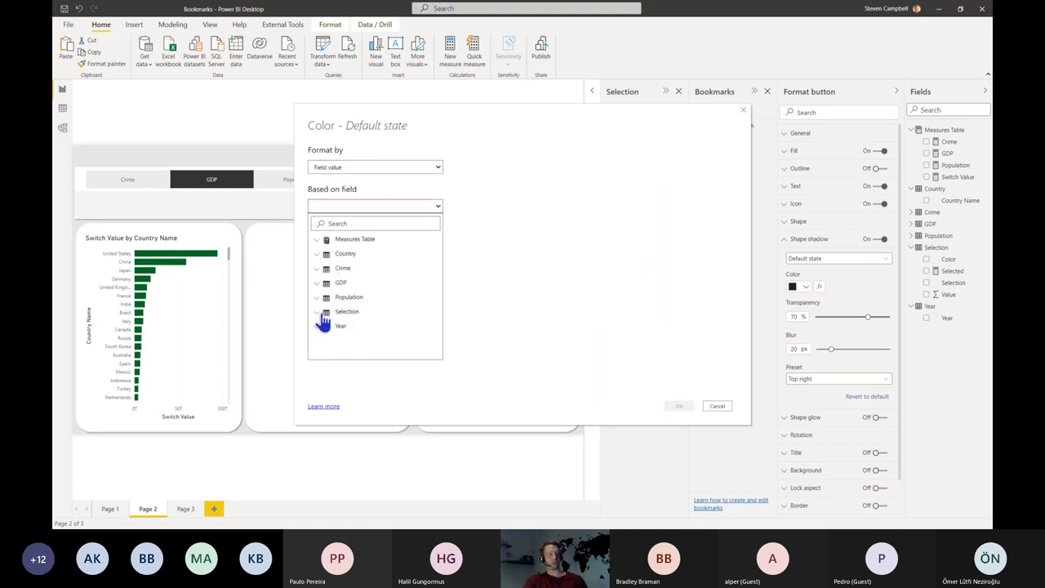
left_click(337, 310)
left_click(336, 304)
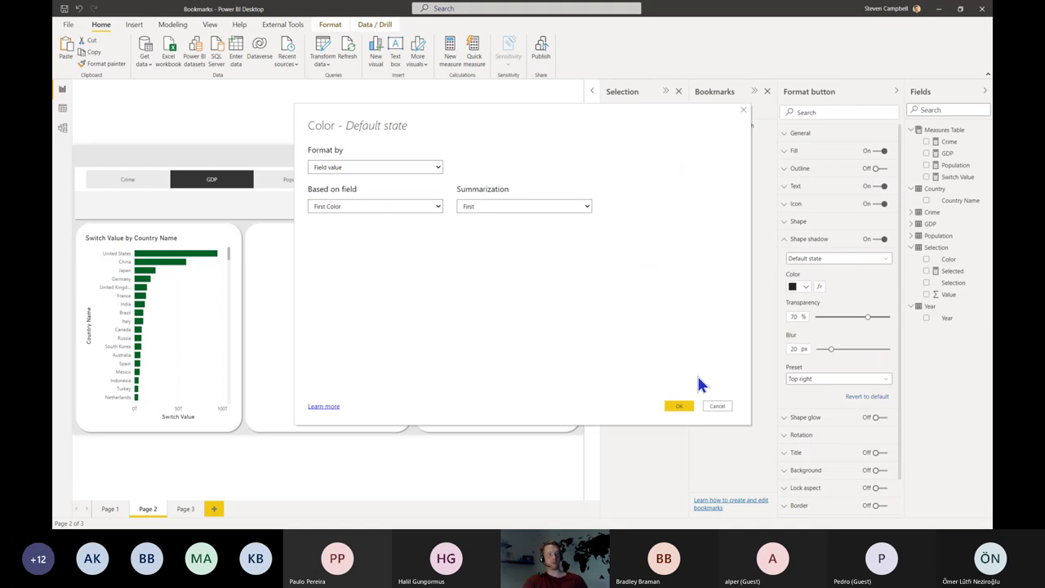
left_click(679, 406)
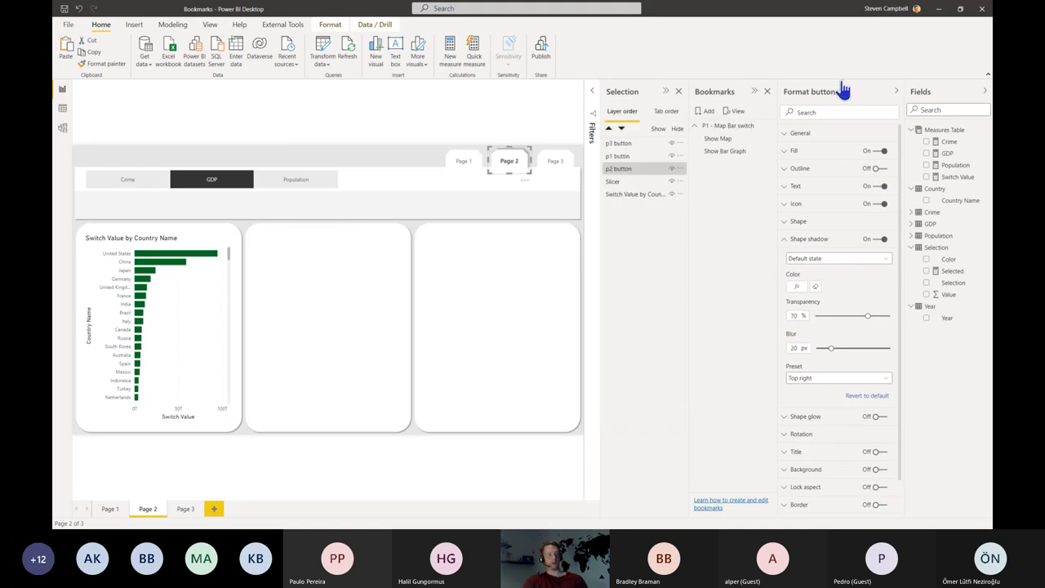
left_click(985, 91)
left_click(956, 92)
- Collapse the Bookmarks and Selection panes, then try Population, Crime and GDP in the slicer
left_click(938, 91)
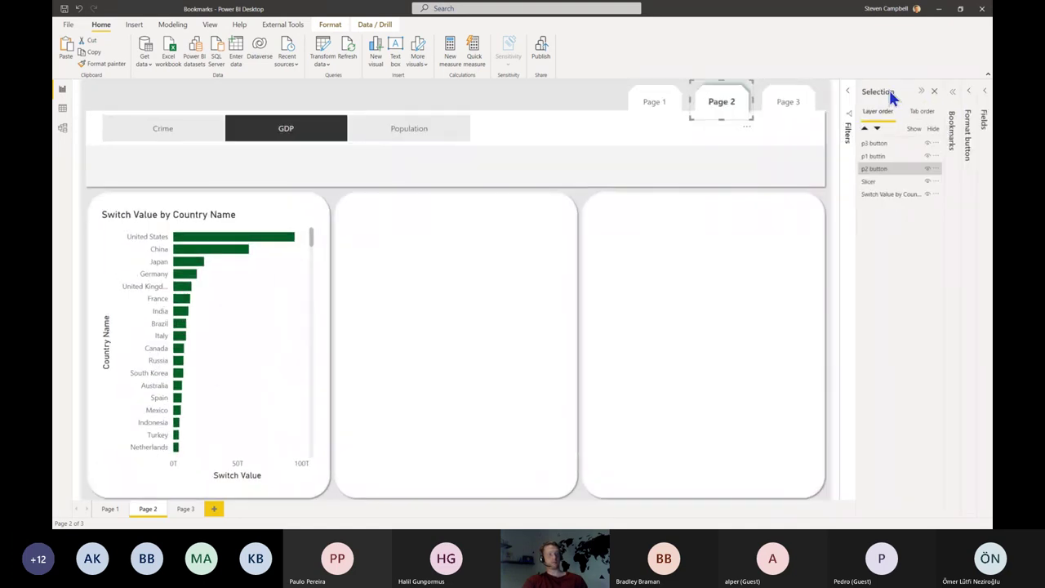
left_click(921, 90)
left_click(472, 127)
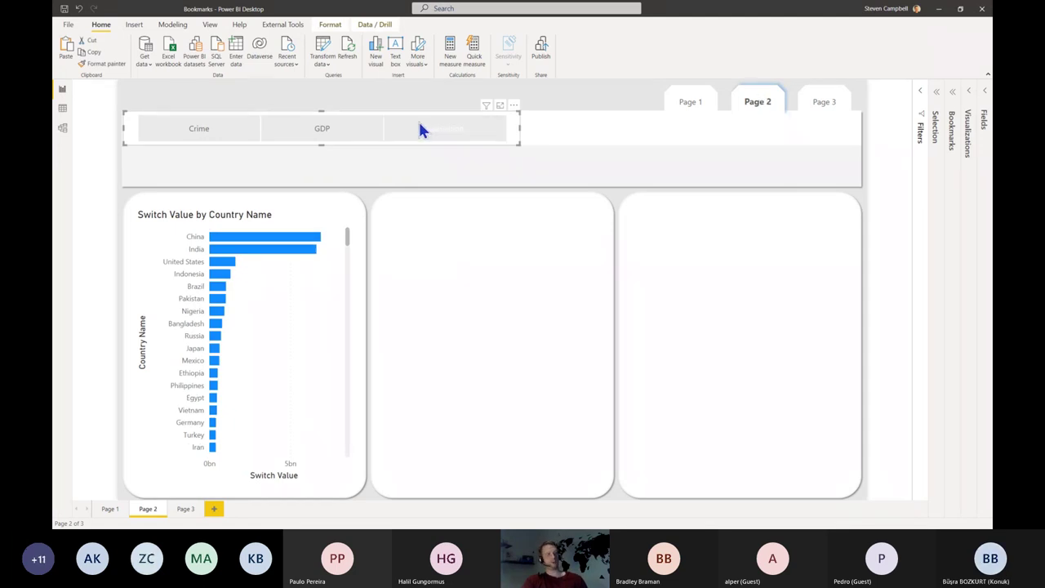
left_click(203, 135)
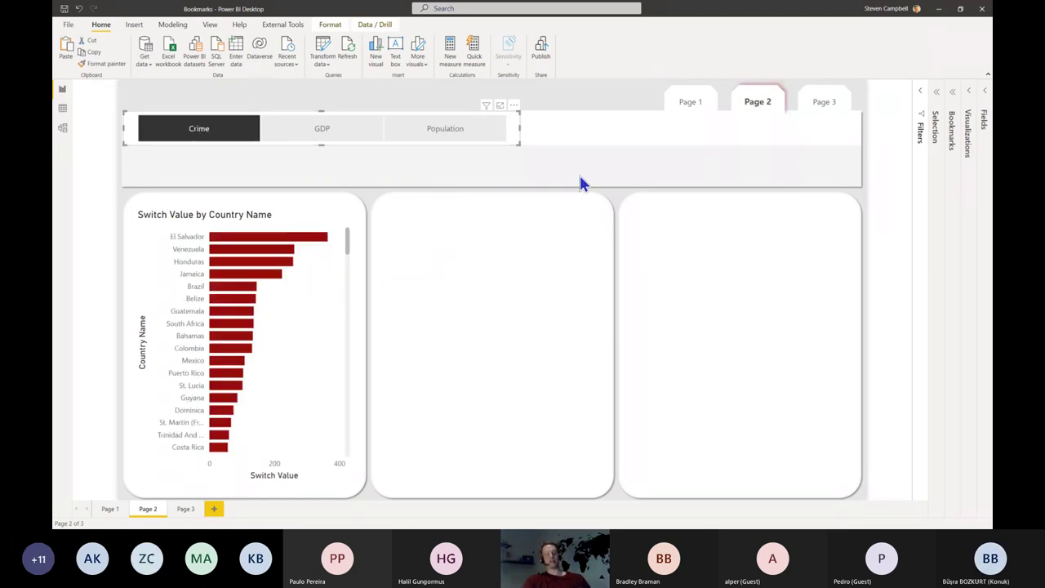
left_click(350, 135)
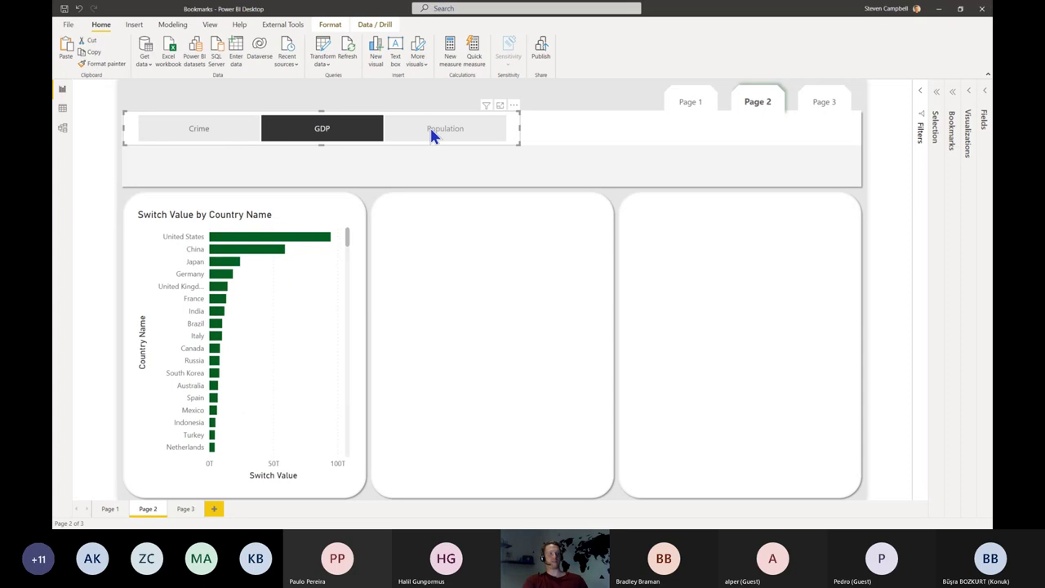
- Settle the slicer on Population, then select and deselect the Page 1 tab button
left_click(430, 132)
left_click(612, 173)
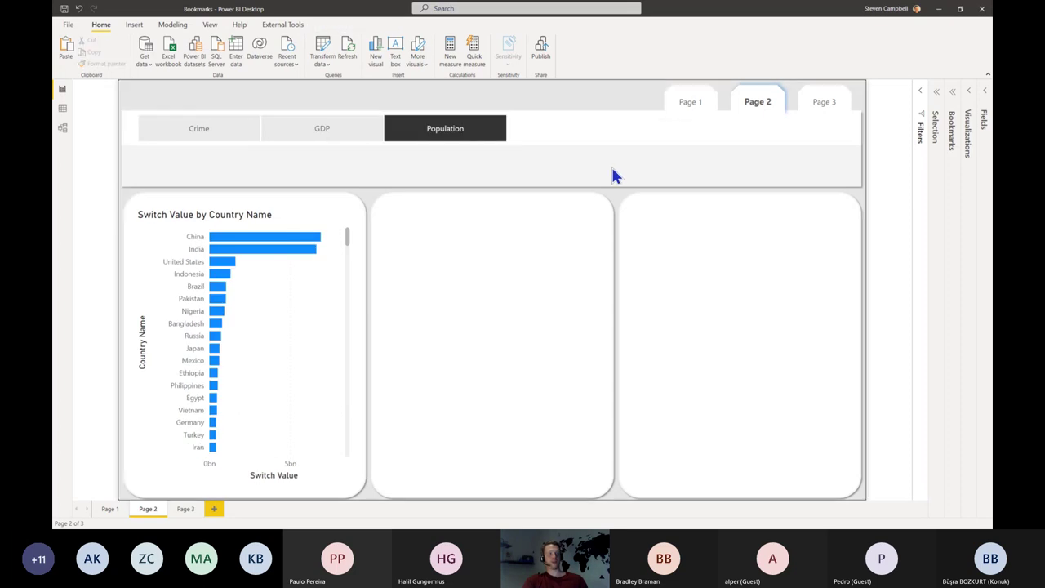
left_click(692, 105)
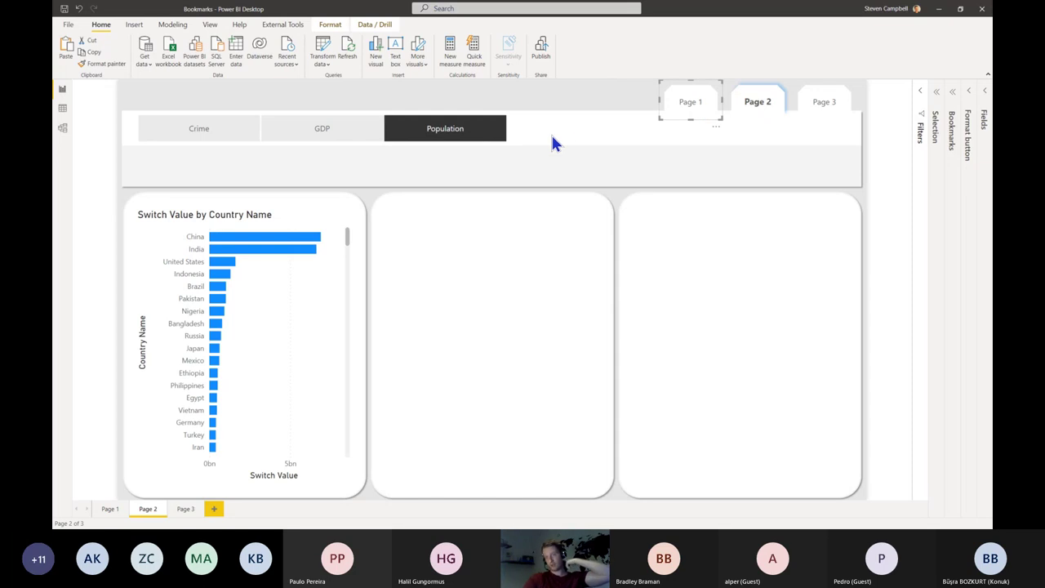
left_click(708, 168)
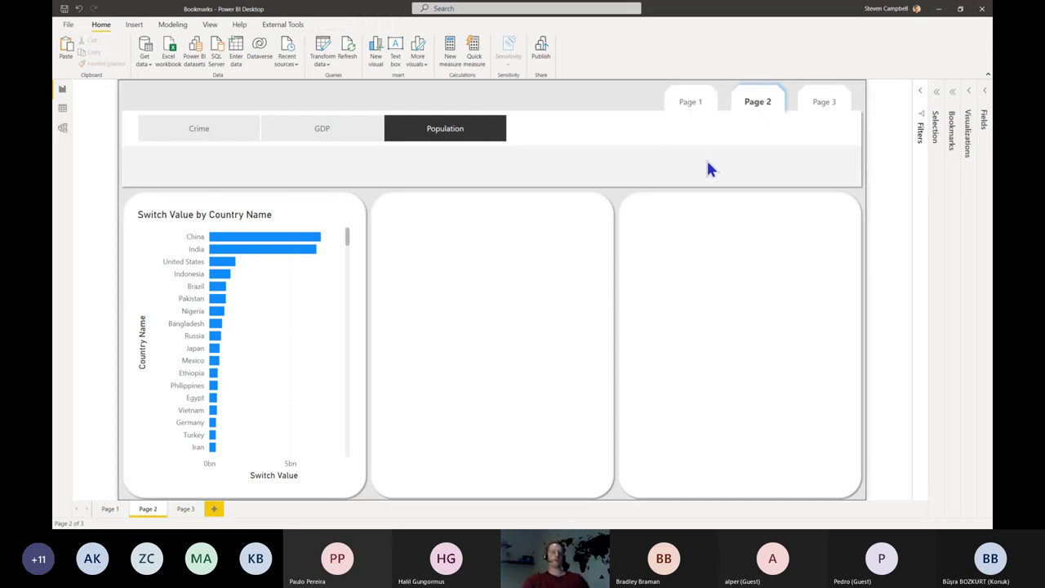
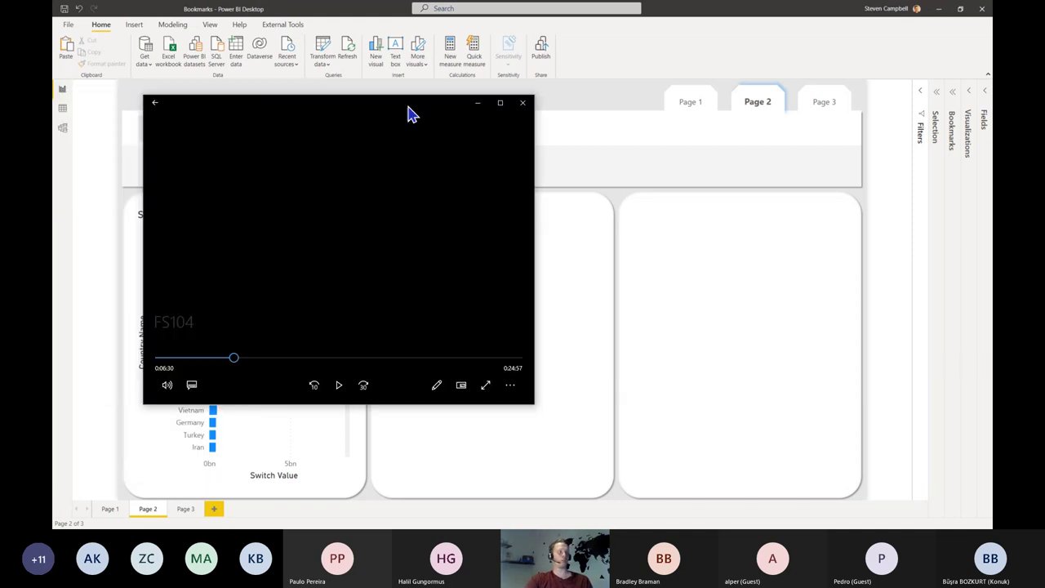
- Enlarge the Movies & TV player to full screen and play the demo up to the Vaccine Distribution report
left_click_drag(408, 112, 497, 7)
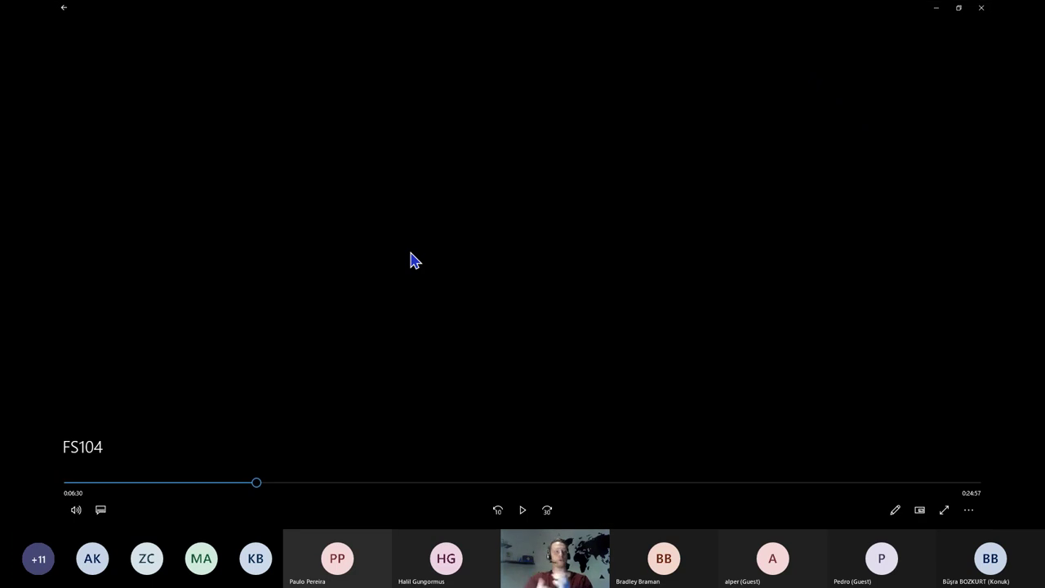
left_click(524, 506)
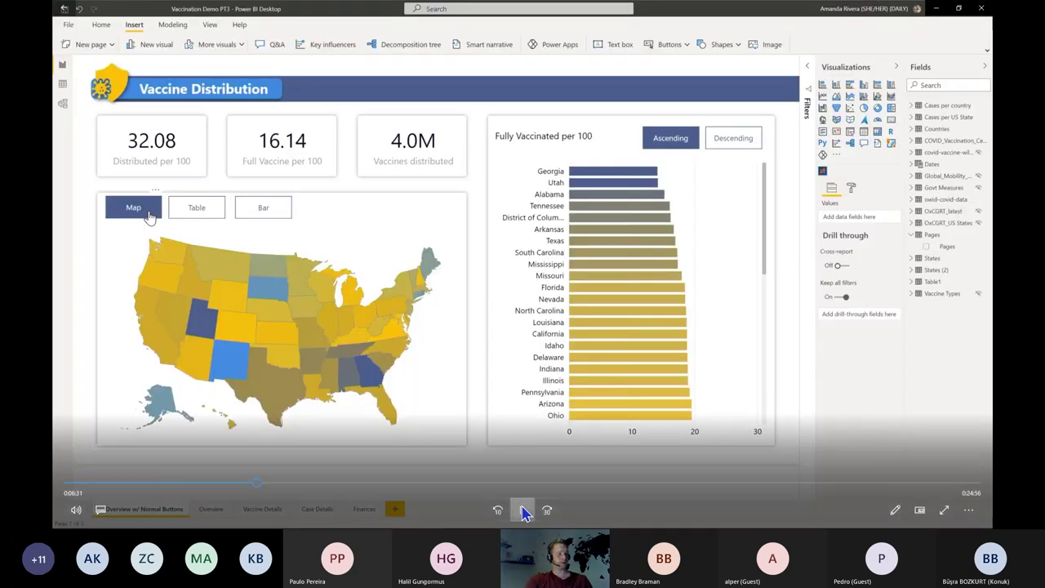
left_click(524, 510)
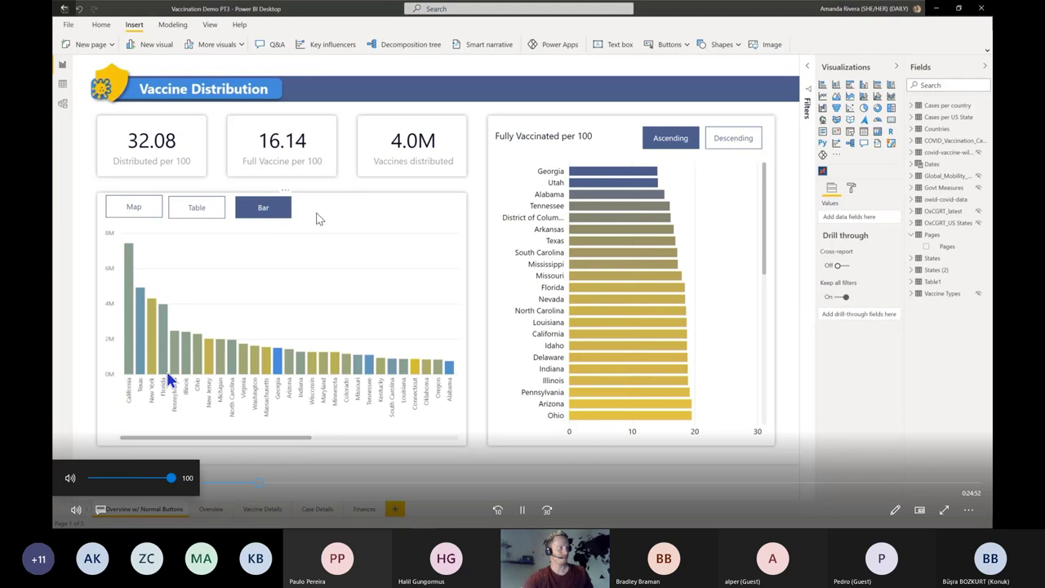
- Mute the demo and play it on past the Buttons list with page and bookmark navigators
left_click(73, 479)
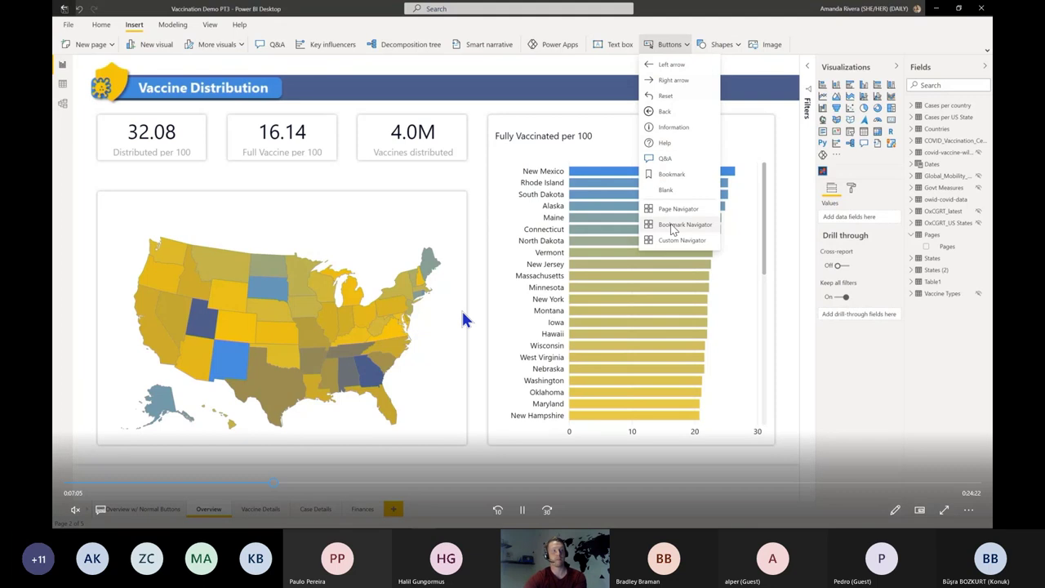
left_click(522, 513)
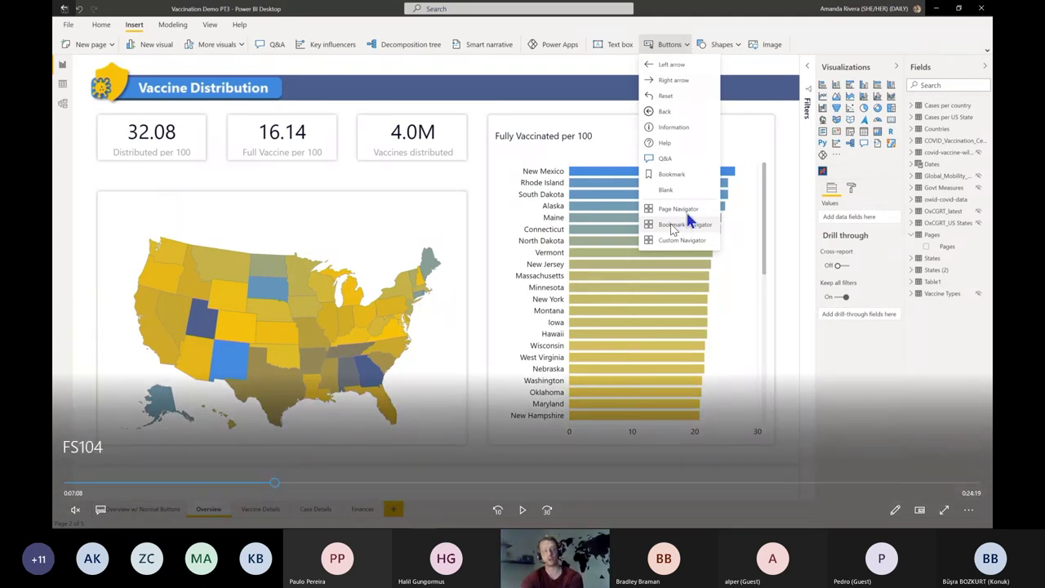
left_click(524, 511)
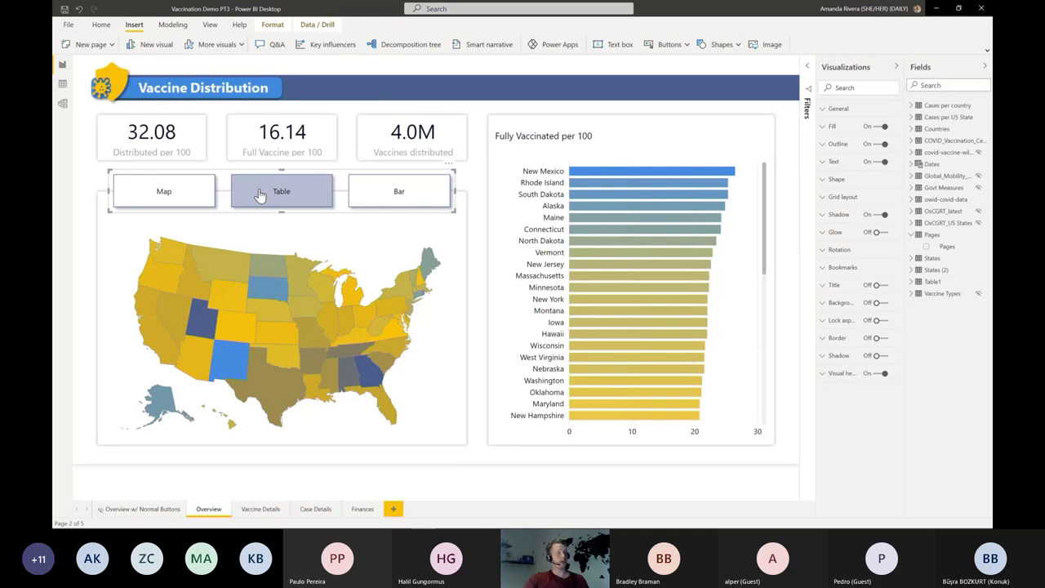
- Let the demo play through building a page navigator on the new Page 1
mouse_move(518, 264)
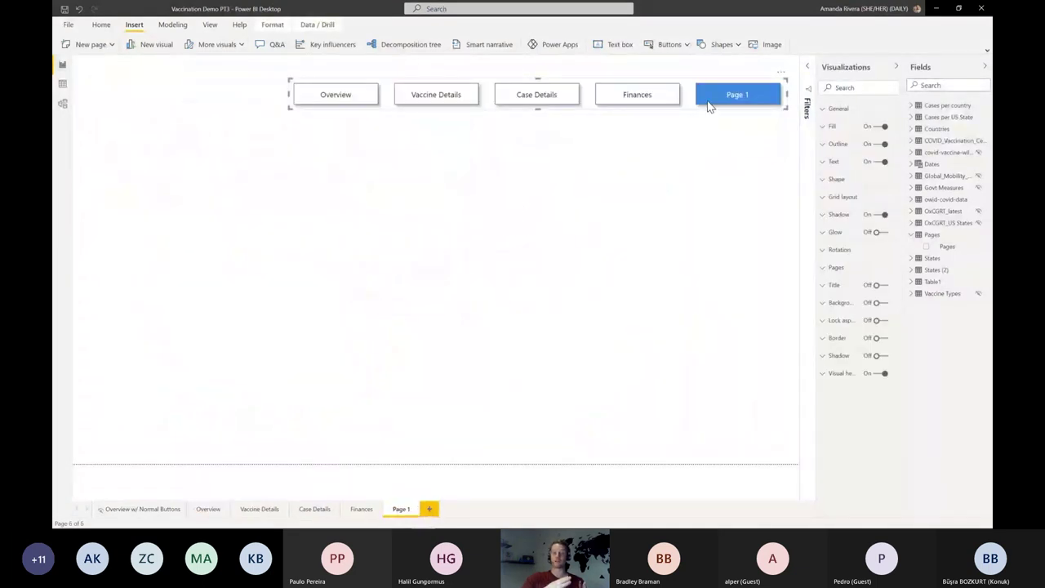
- Watch the demo rename the extra page to NewPage, move it, and delete it
left_click(349, 98, "ctrl")
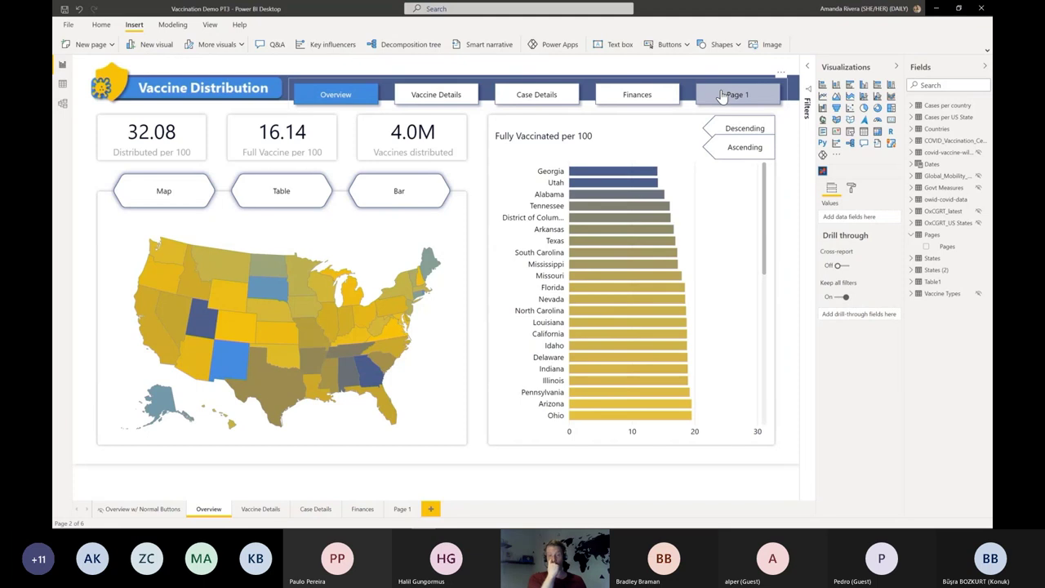
left_click(401, 510)
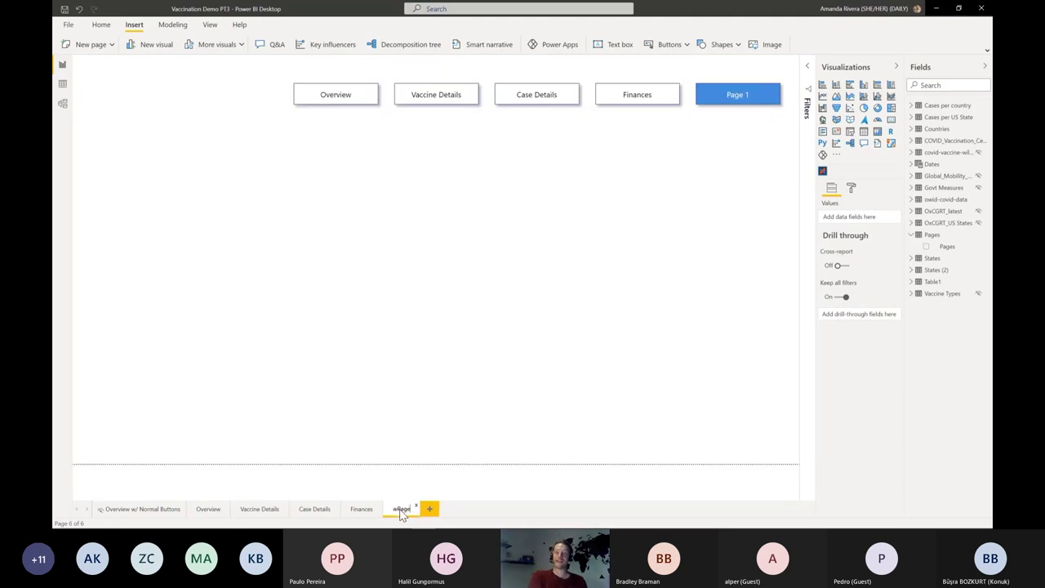
key("Return")
left_click(335, 95, "ctrl")
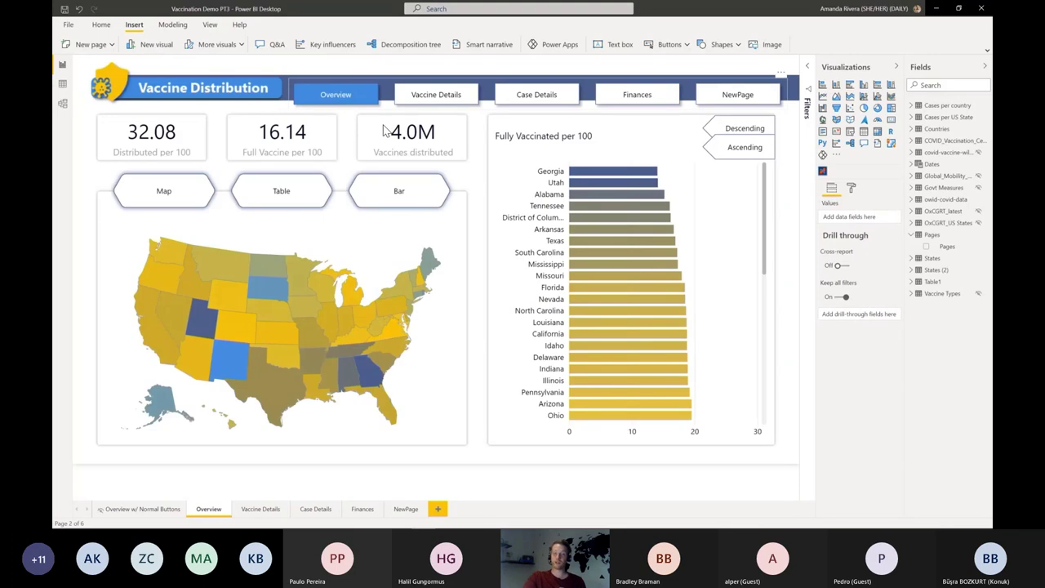
left_click_drag(406, 509, 294, 509)
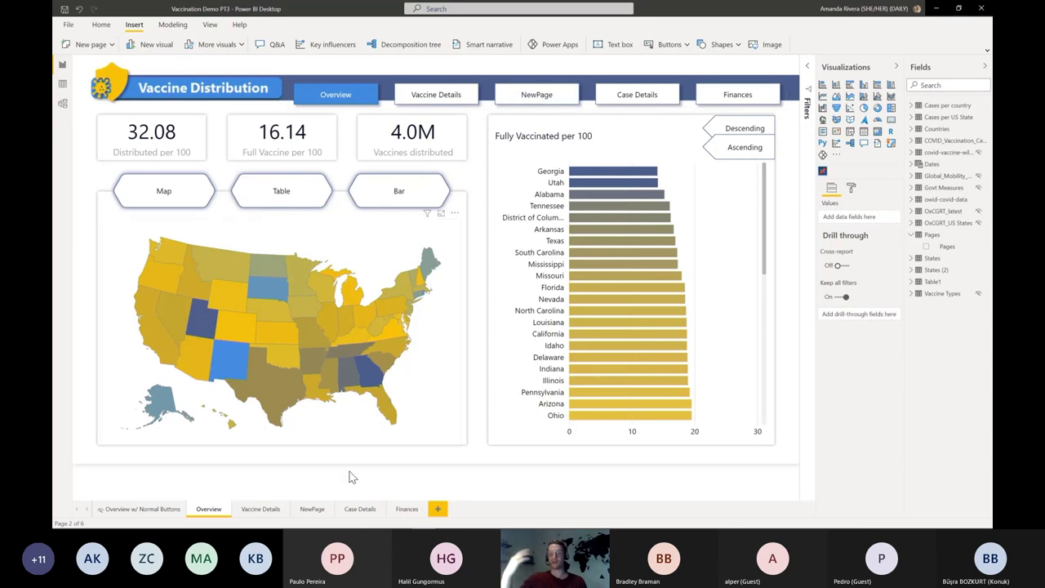
left_click(333, 510)
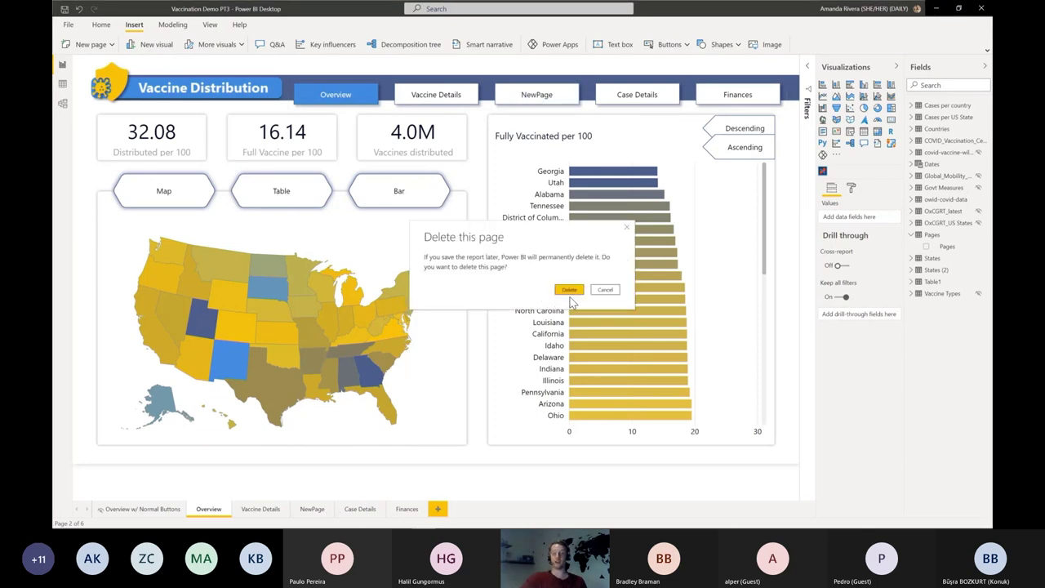
left_click(569, 290)
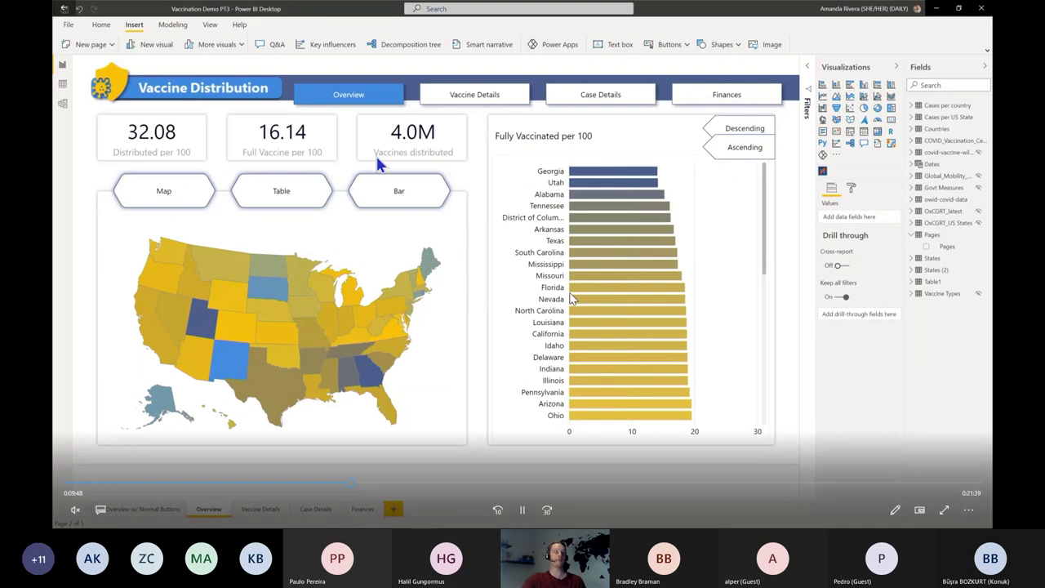
- Pause the demo and close the player to reveal the Bookmarks report
left_click(523, 513)
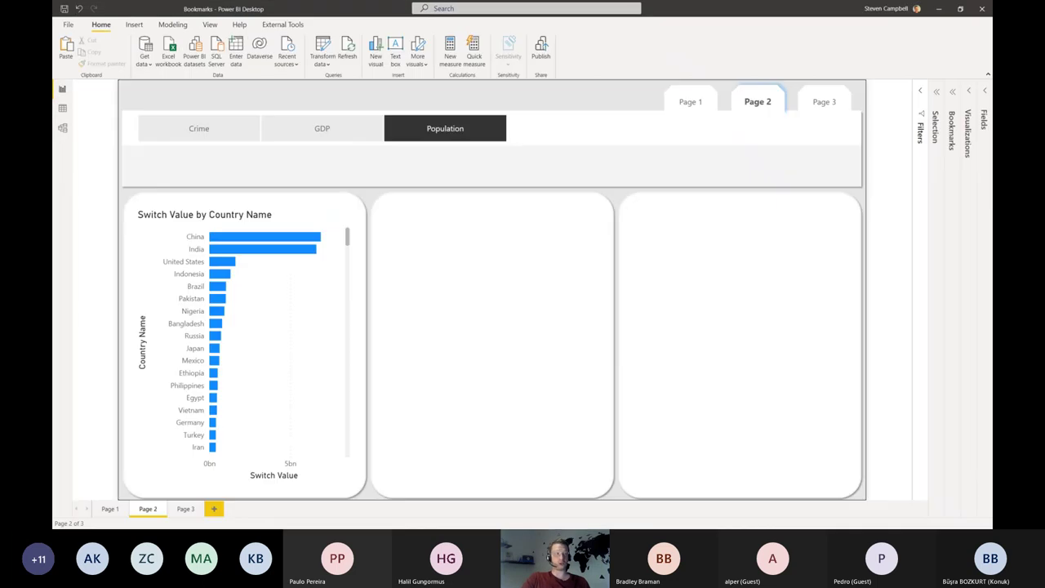
- Show the Selection and Visualizations panes on Page 1 and select the world map visual
left_click(936, 92)
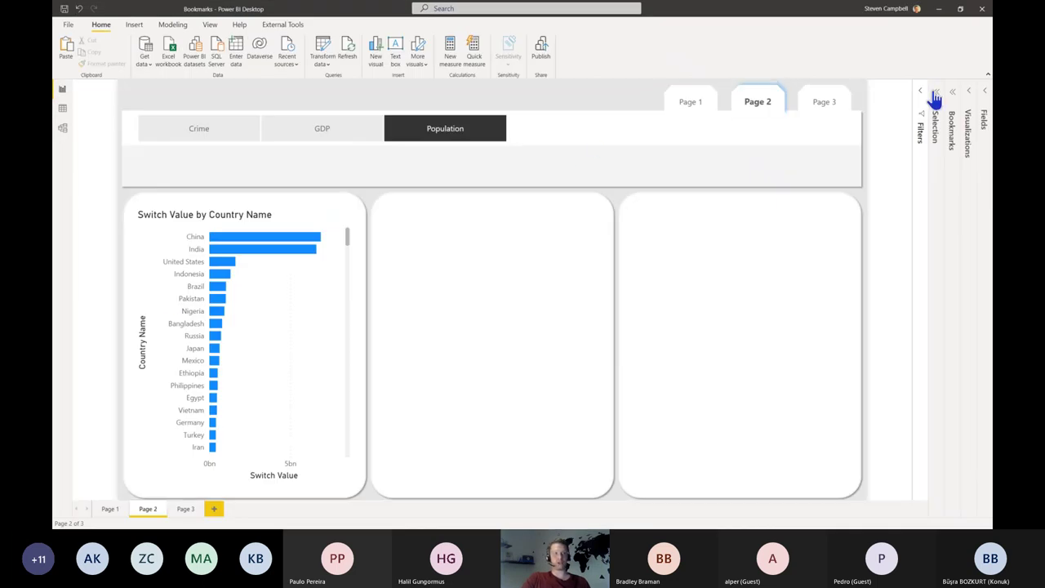
left_click(107, 509)
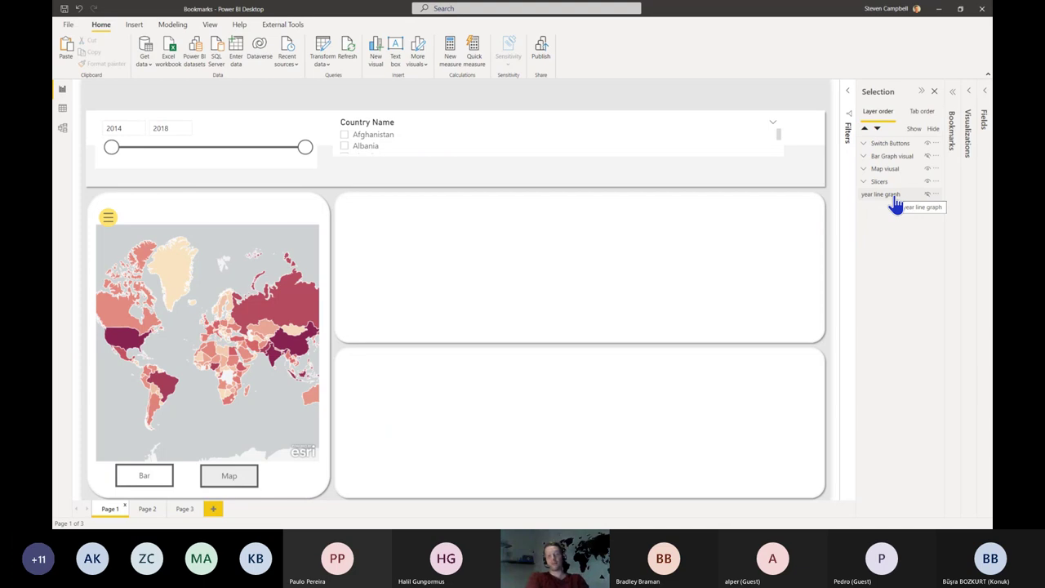
left_click(968, 130)
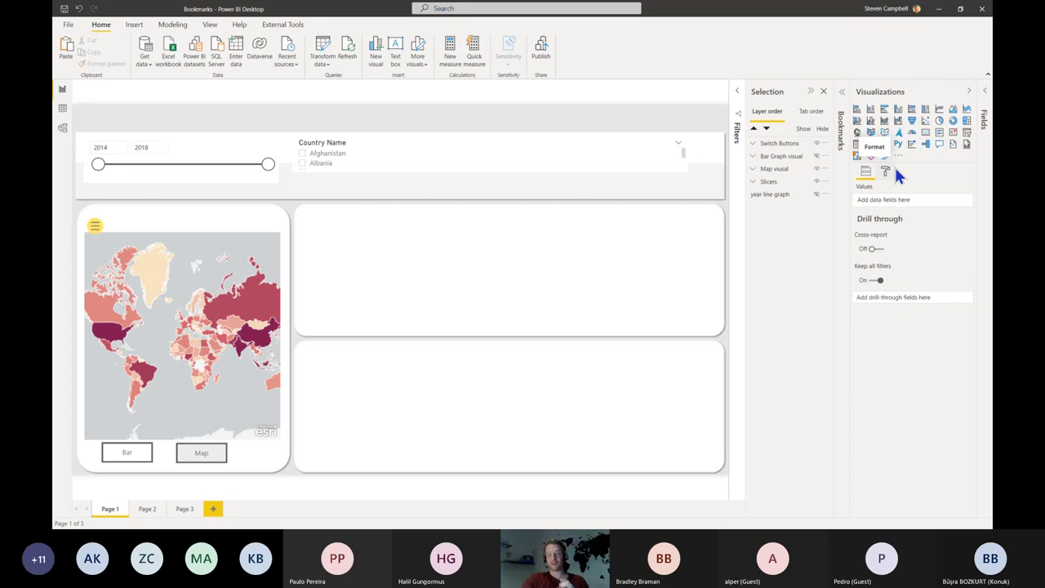
left_click(258, 235)
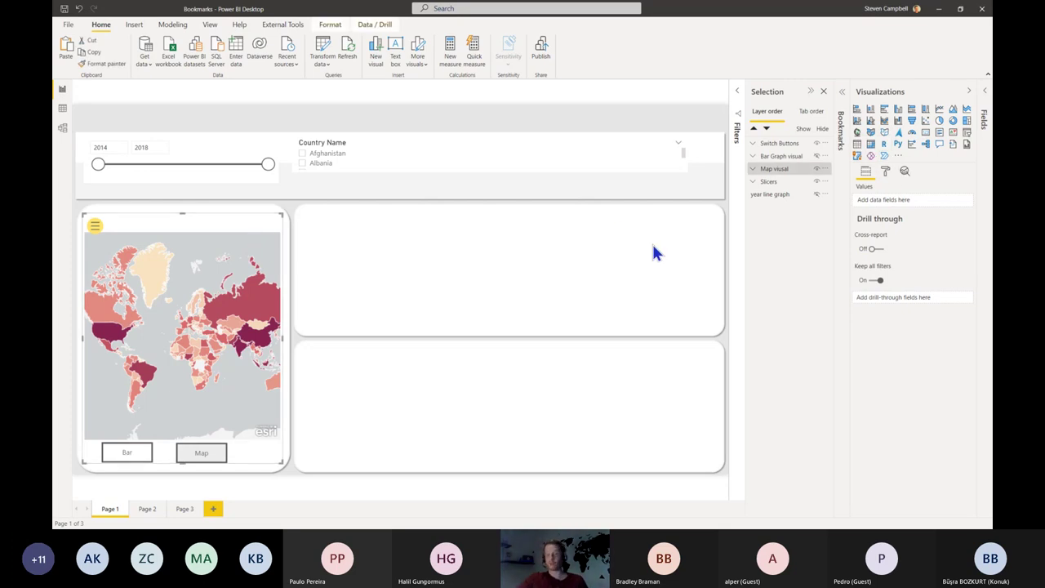